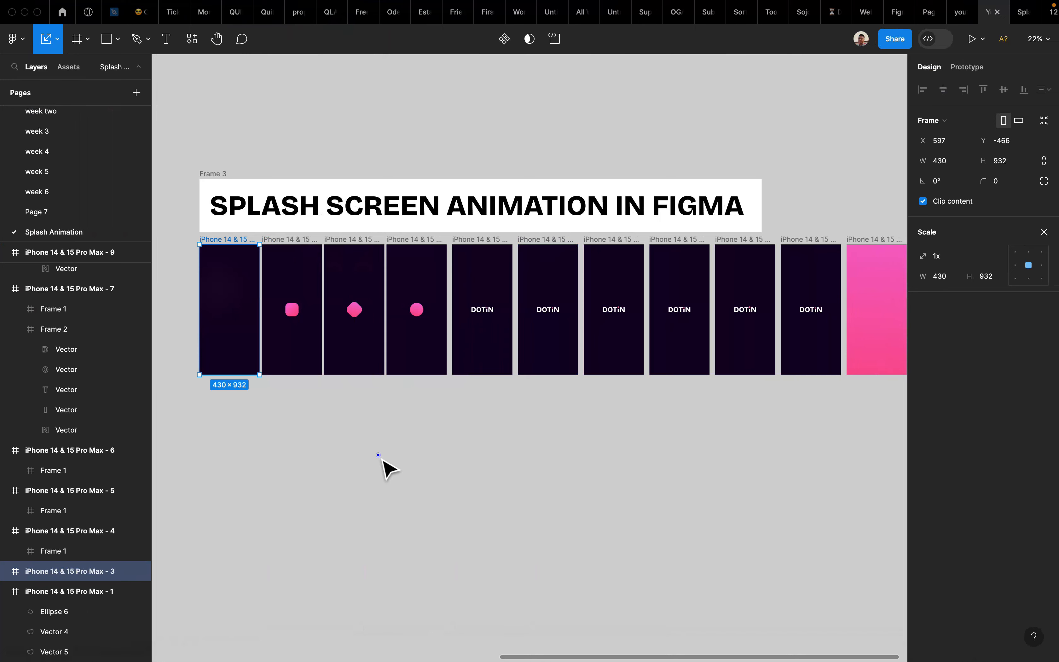
Step: Present the splash animation prototype starting from the first iPhone frame and return to the design file
left_click(378, 455)
scroll(387, 469, "up", 1)
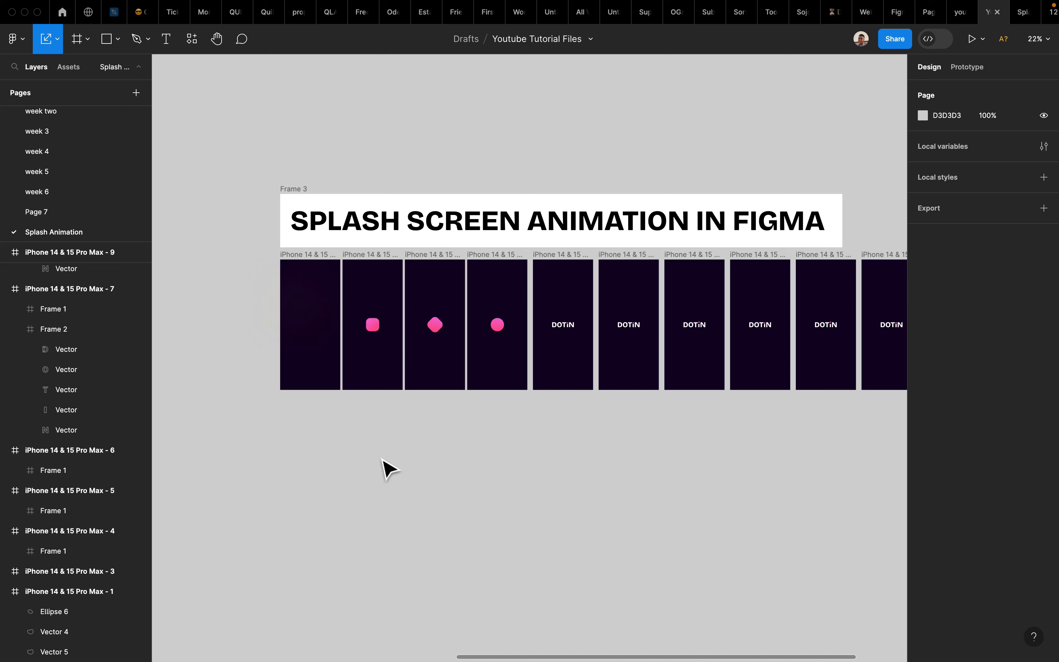
scroll(390, 468, "right", 5)
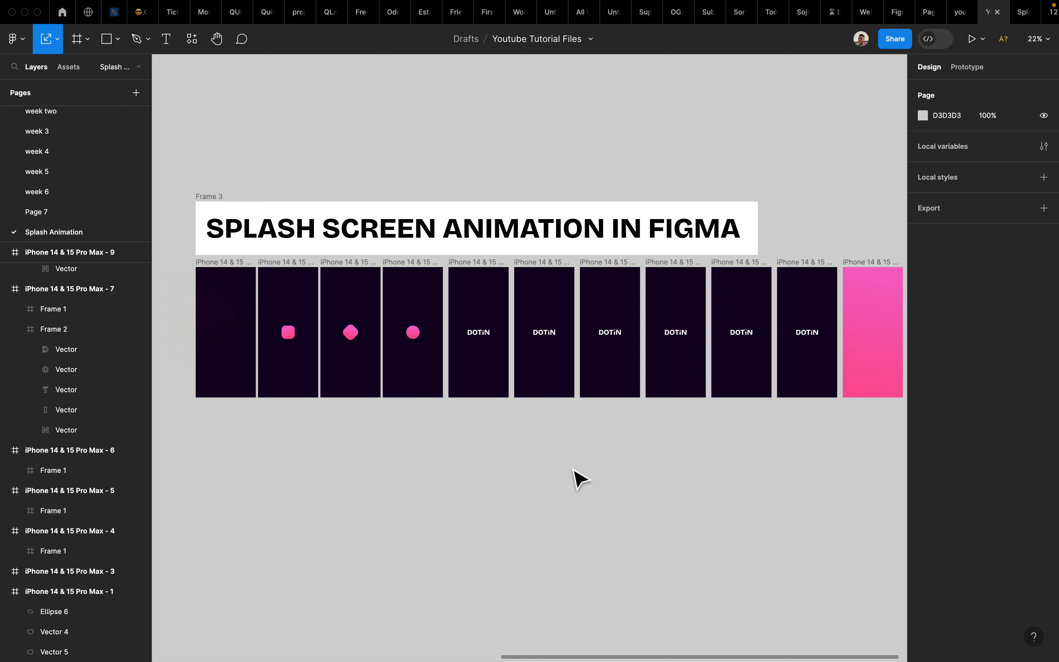
left_click(225, 268)
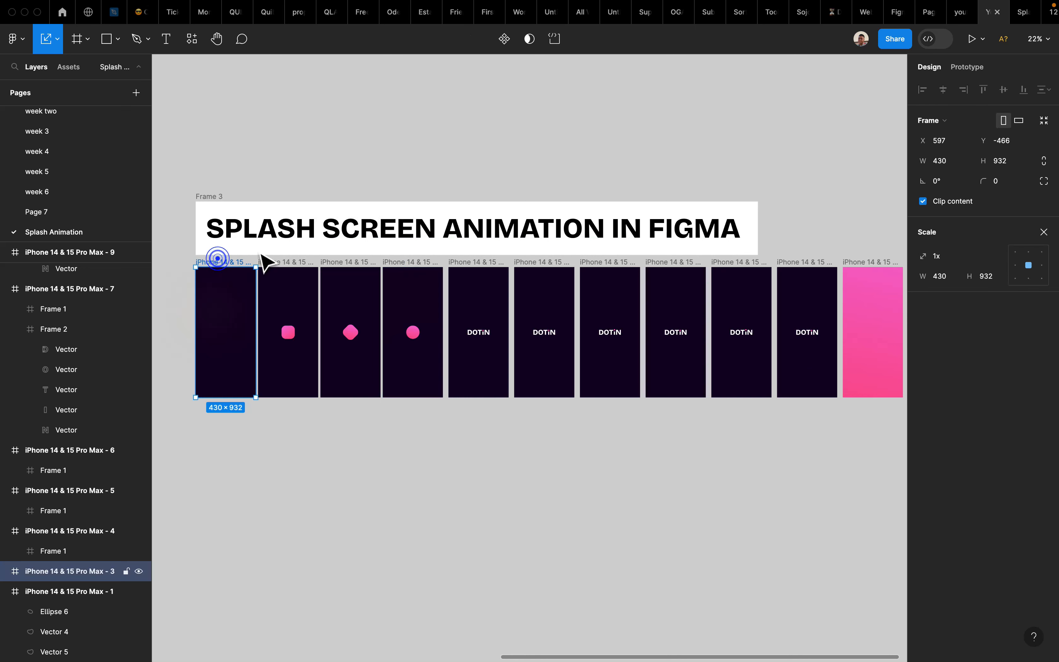
left_click(982, 41)
left_click(973, 71)
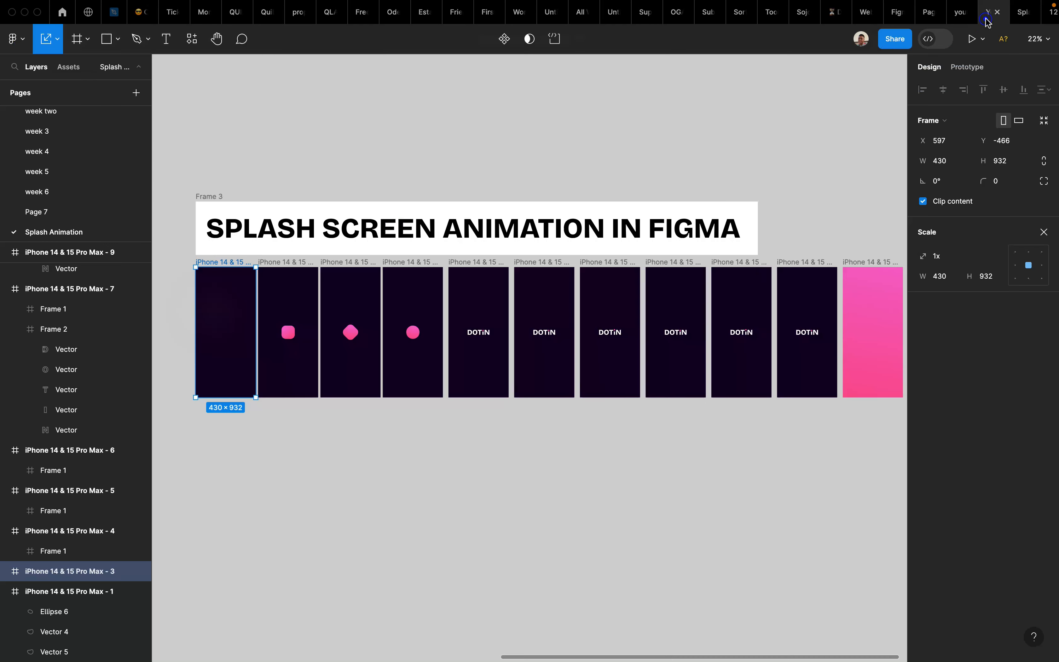
left_click(987, 20)
left_click(621, 467)
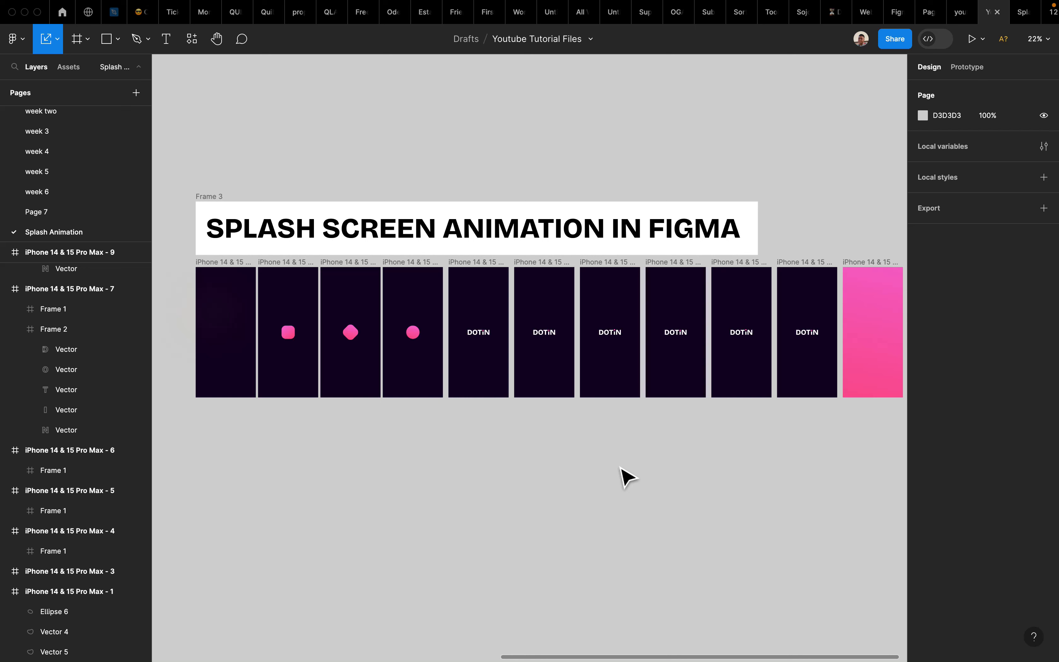
Step: Show the prototype settings of the first splash frame, iPhone 14 & 15 Pro Max - 3
scroll(621, 467, "left", 3)
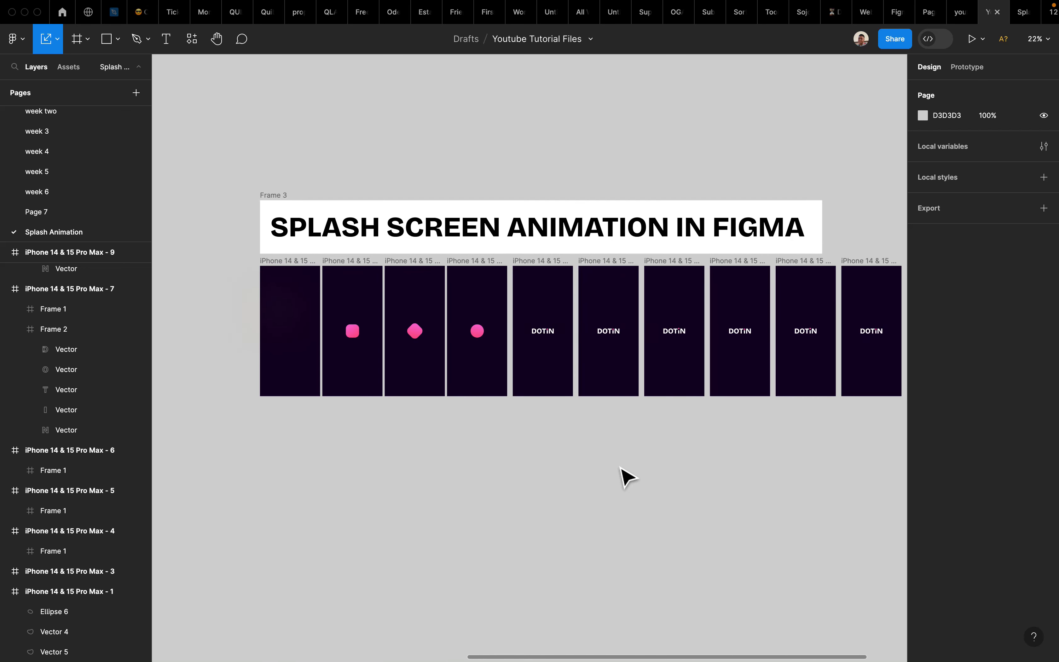
scroll(620, 467, "down", 1)
scroll(621, 467, "right", 1)
left_click(266, 250)
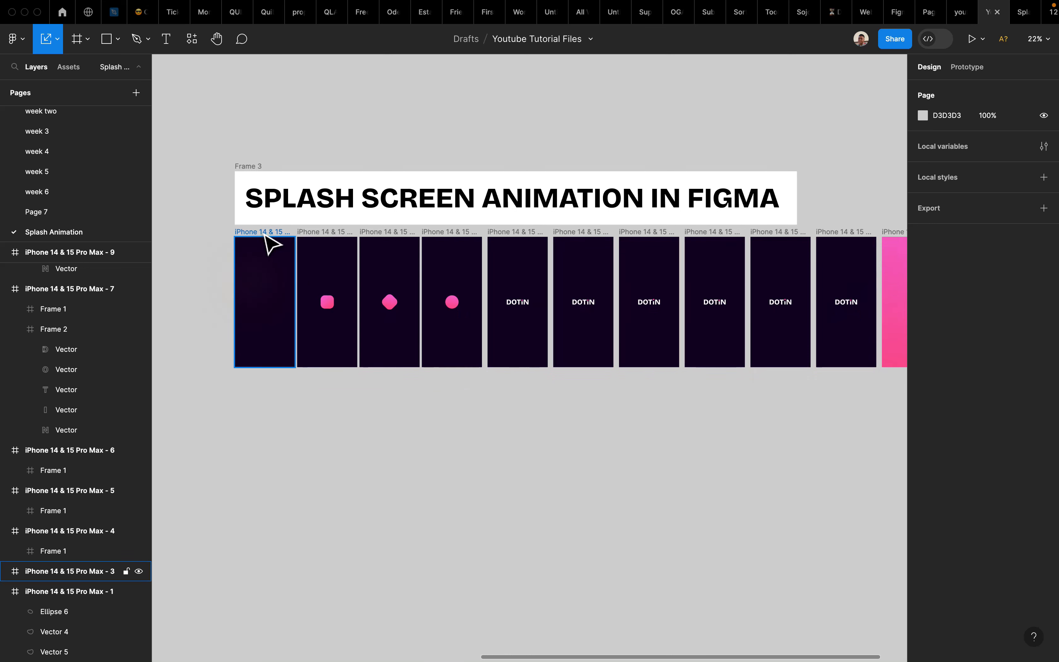
left_click(265, 237)
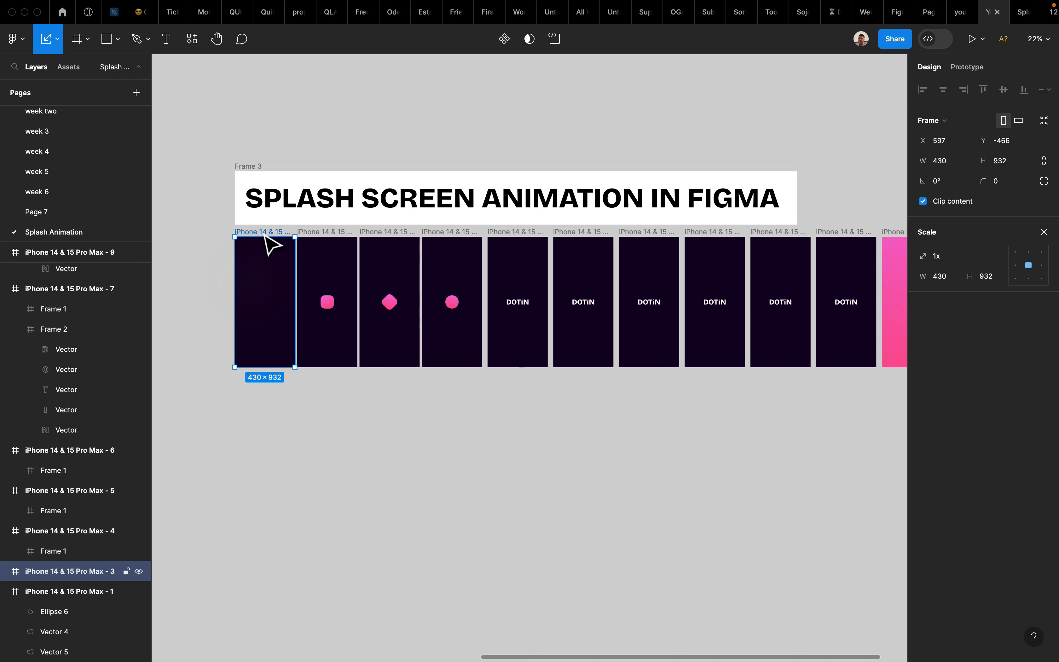
scroll(269, 243, "up", 3)
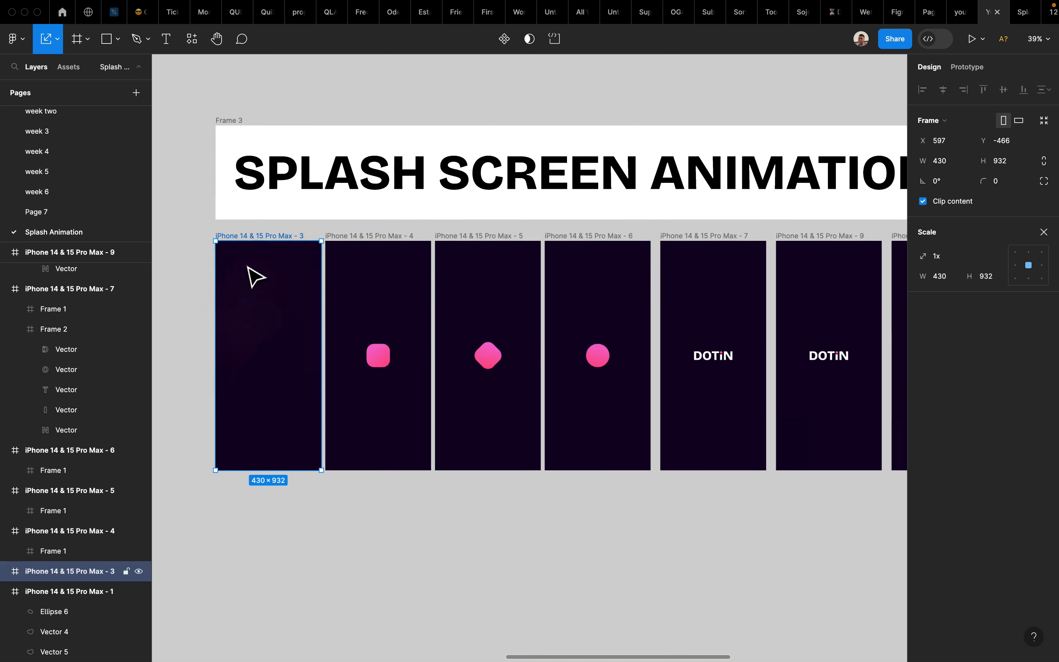
left_click(958, 70)
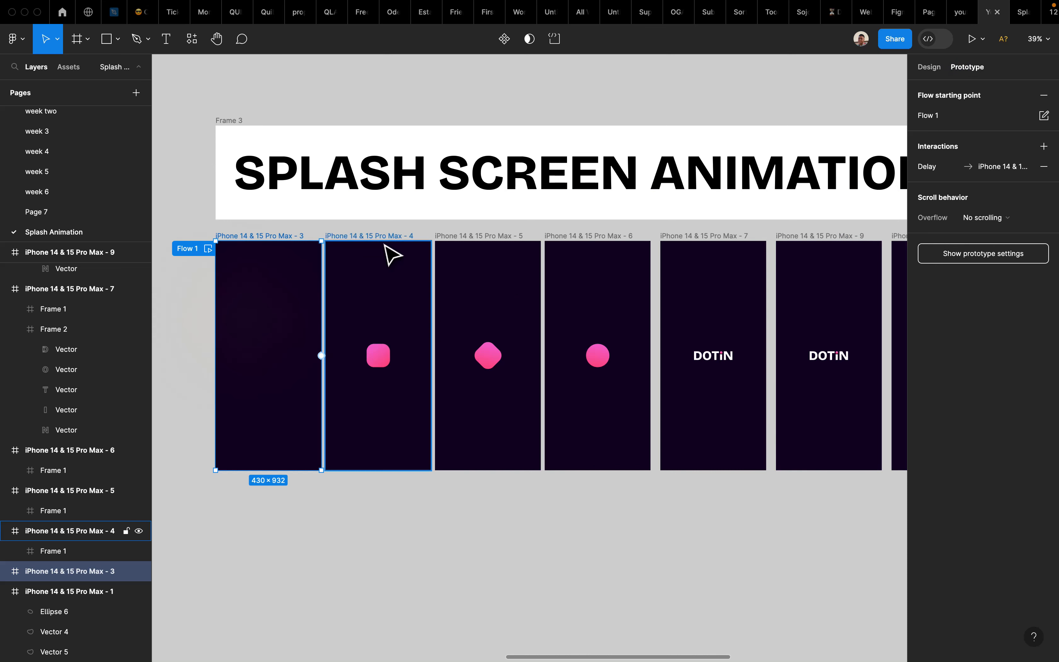
Step: Examine the prototype interactions of the following splash frames, from iPhone 14 & 15 Pro Max - 4 through 10
left_click(394, 243)
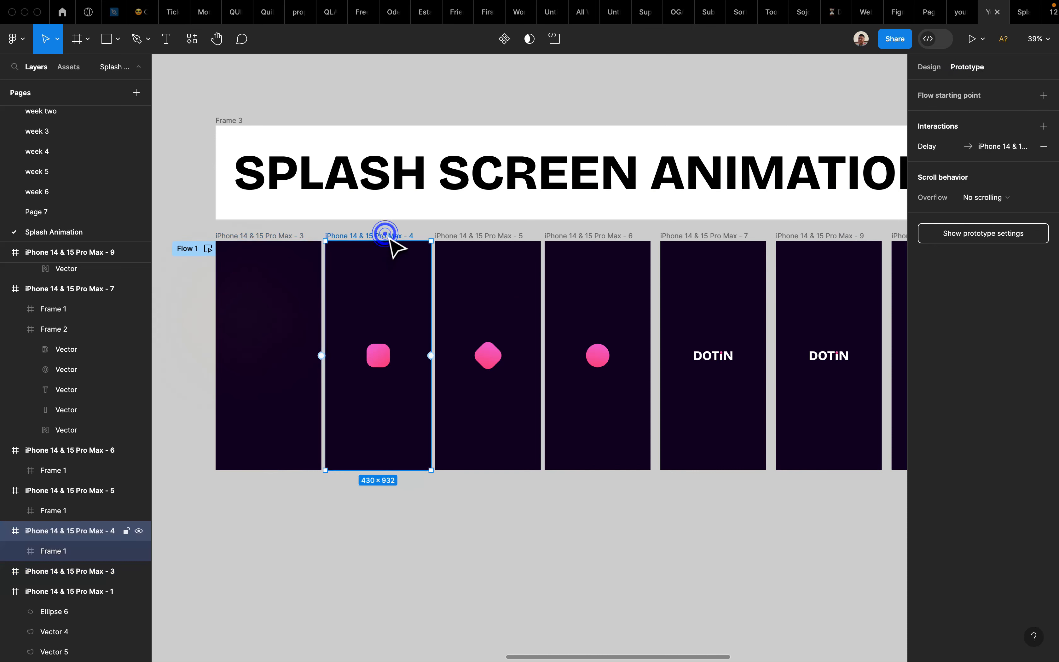
left_click(469, 237)
left_click(596, 235)
scroll(596, 234, "right", 3)
scroll(596, 235, "down", 1)
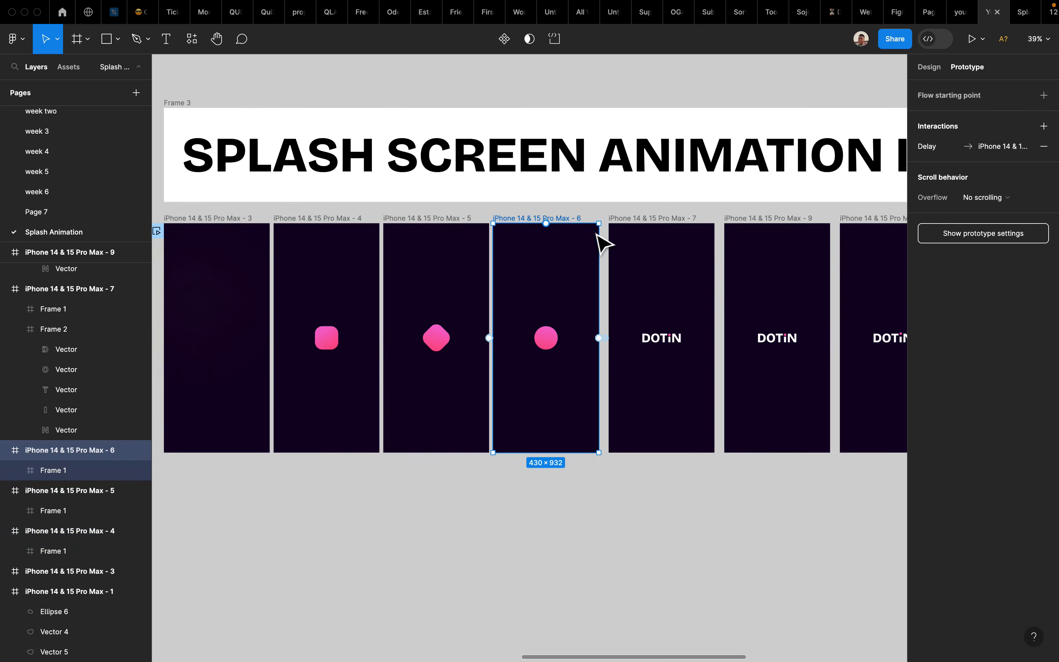
left_click(627, 216)
left_click(738, 216)
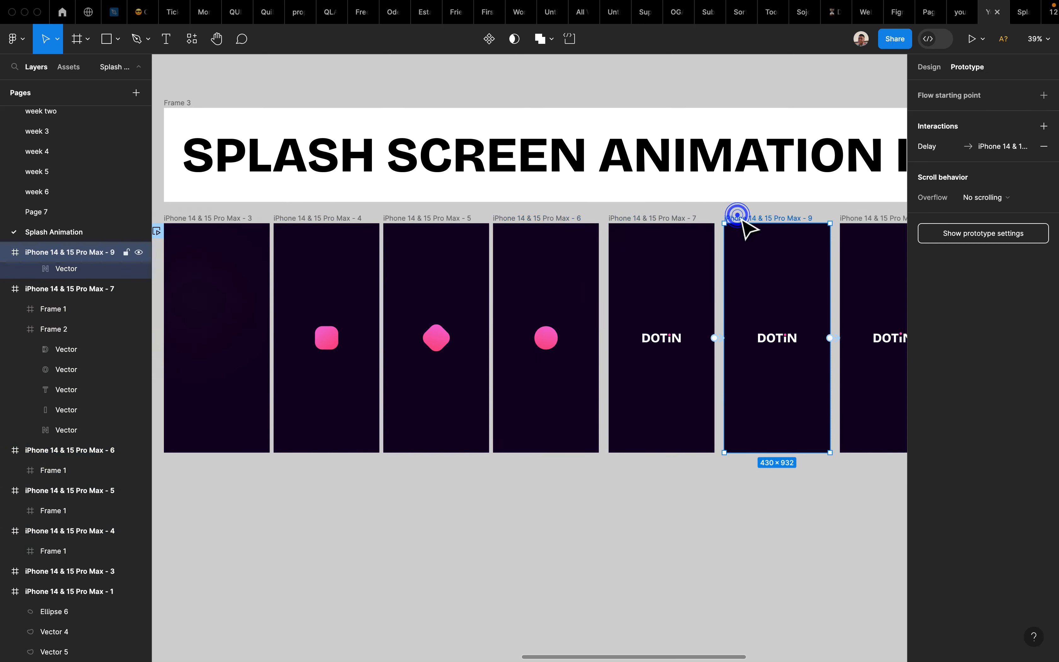
scroll(748, 226, "right", 3)
left_click(780, 207)
scroll(787, 217, "right", 5)
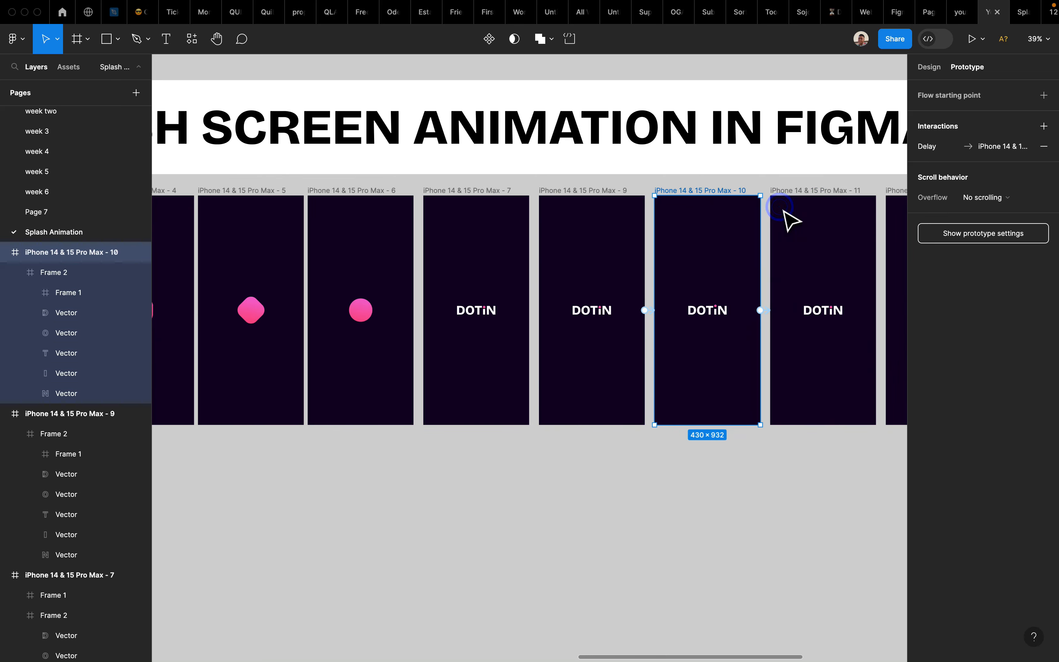
scroll(785, 213, "right", 8)
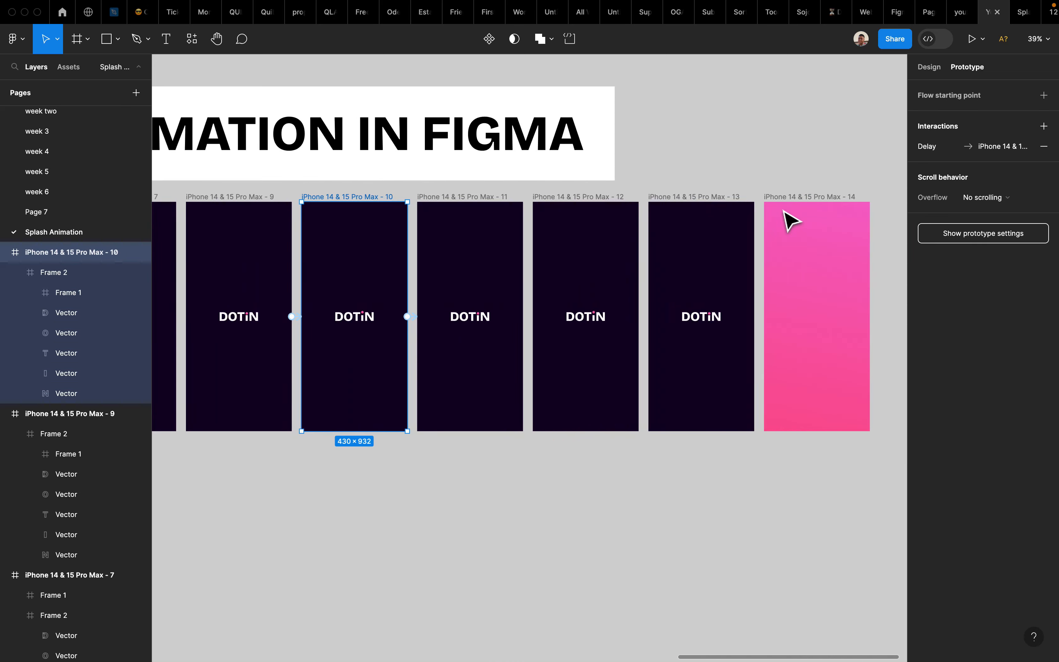
scroll(786, 221, "left", 8)
scroll(786, 230, "down", 2)
scroll(786, 232, "left", 6)
left_click(636, 424)
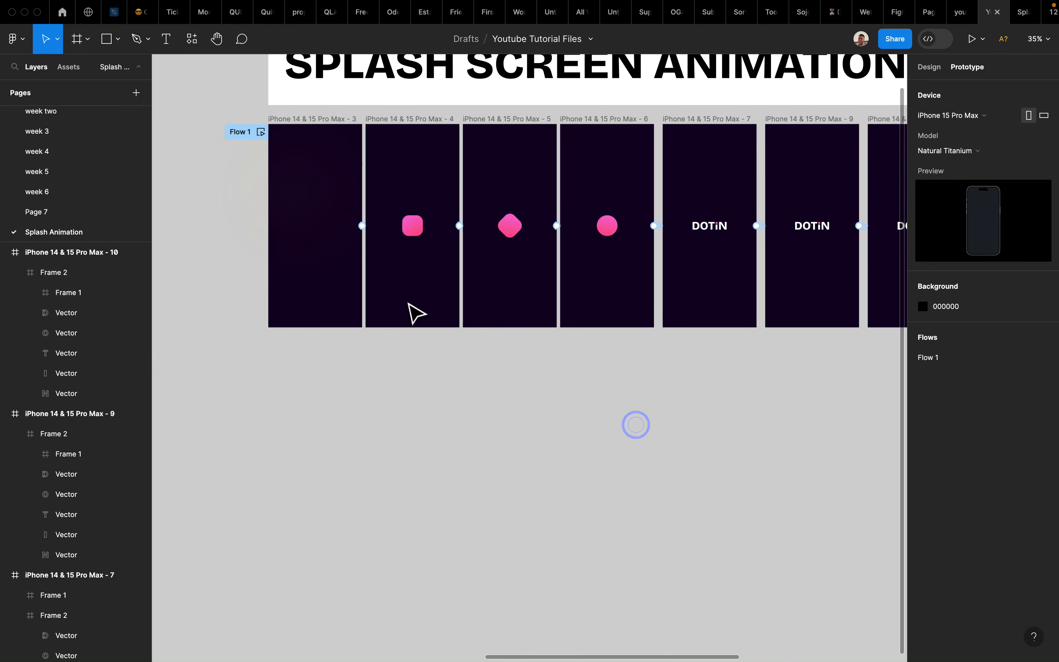
Step: Preview Flow 1, compare it with the shape and DOTiN logo frames, and replay it from the start
left_click(260, 132)
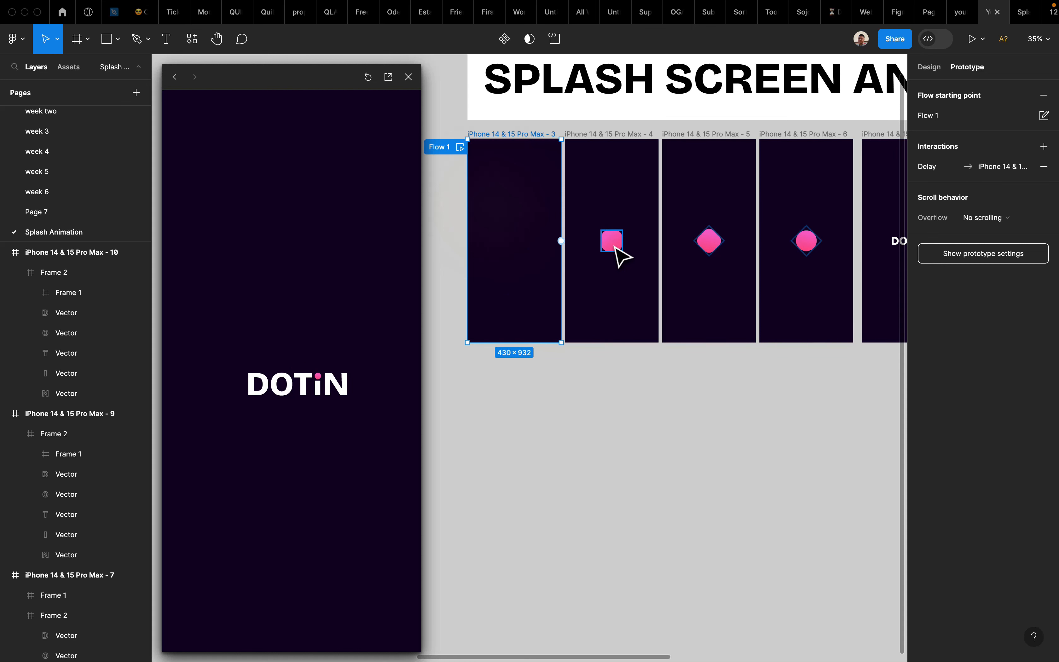
scroll(684, 238, "right", 5)
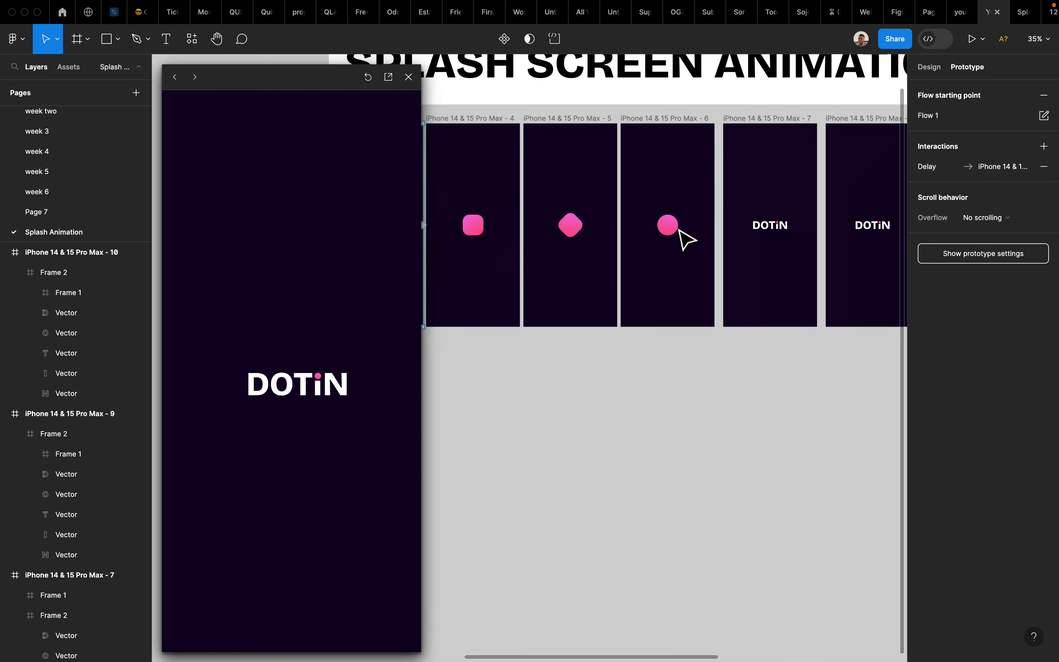
scroll(741, 224, "up", 5)
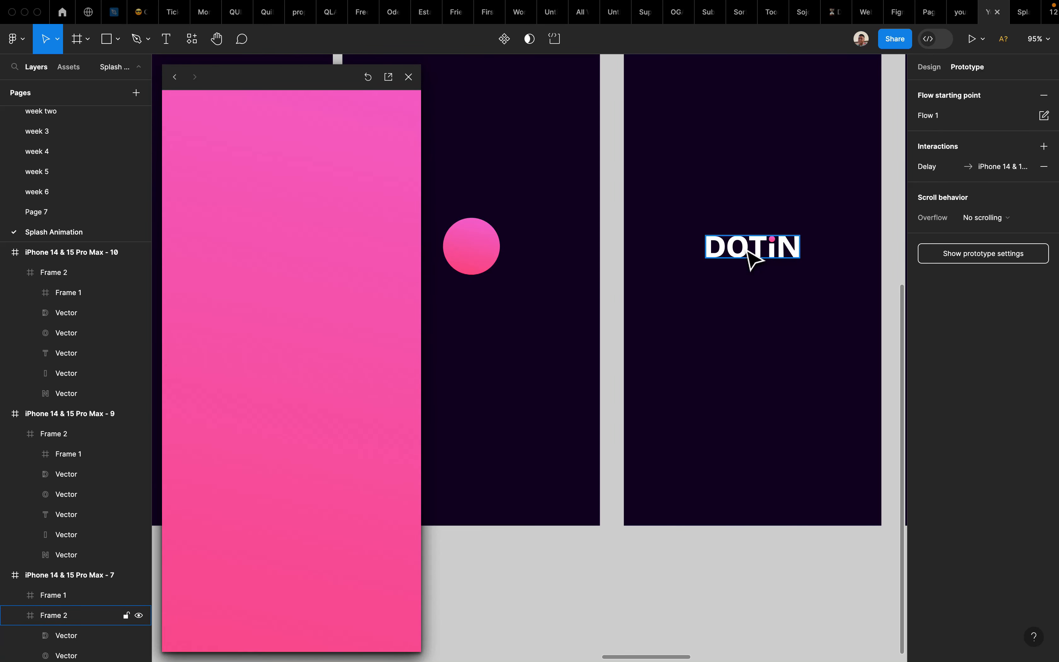
scroll(768, 272, "left", 2)
scroll(775, 264, "right", 3)
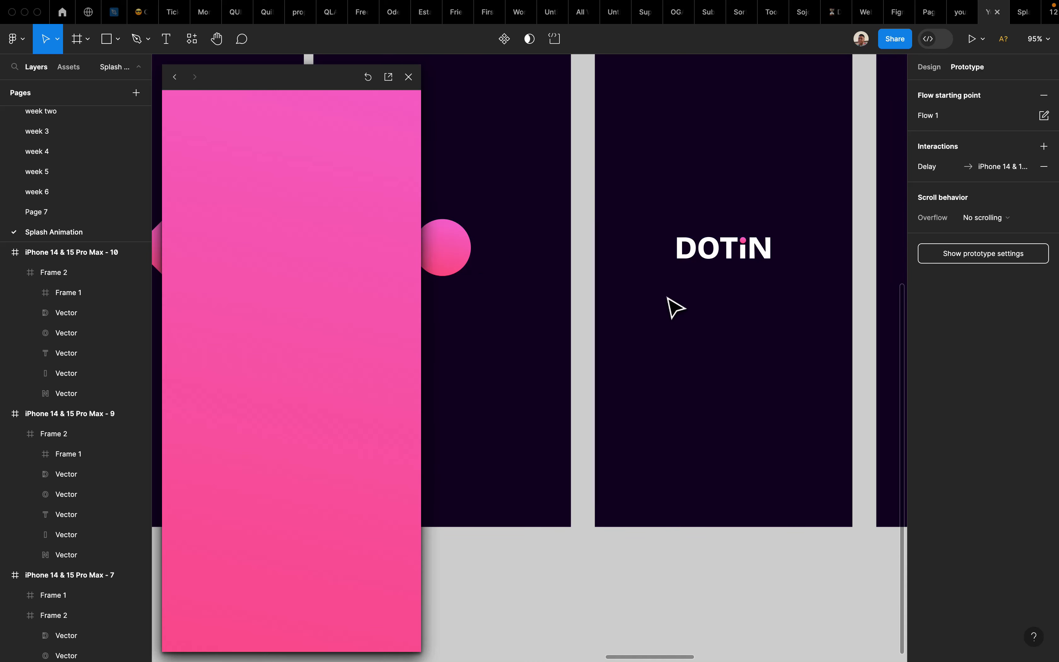
scroll(667, 304, "left", 15)
scroll(668, 307, "right", 2)
scroll(624, 203, "down", 3)
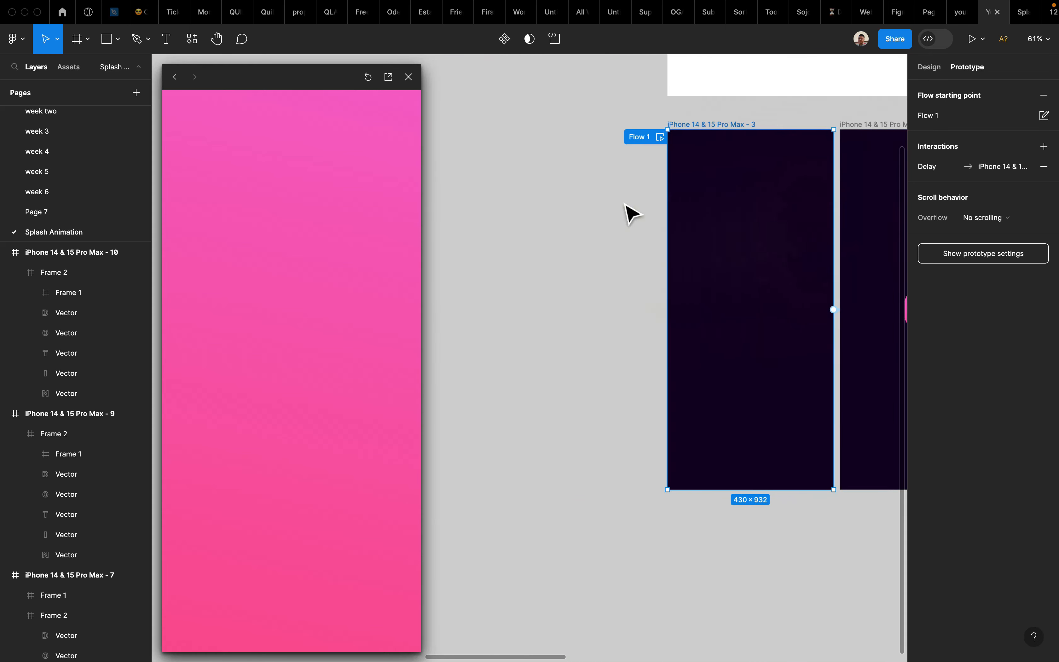
scroll(625, 204, "right", 1)
left_click(651, 137)
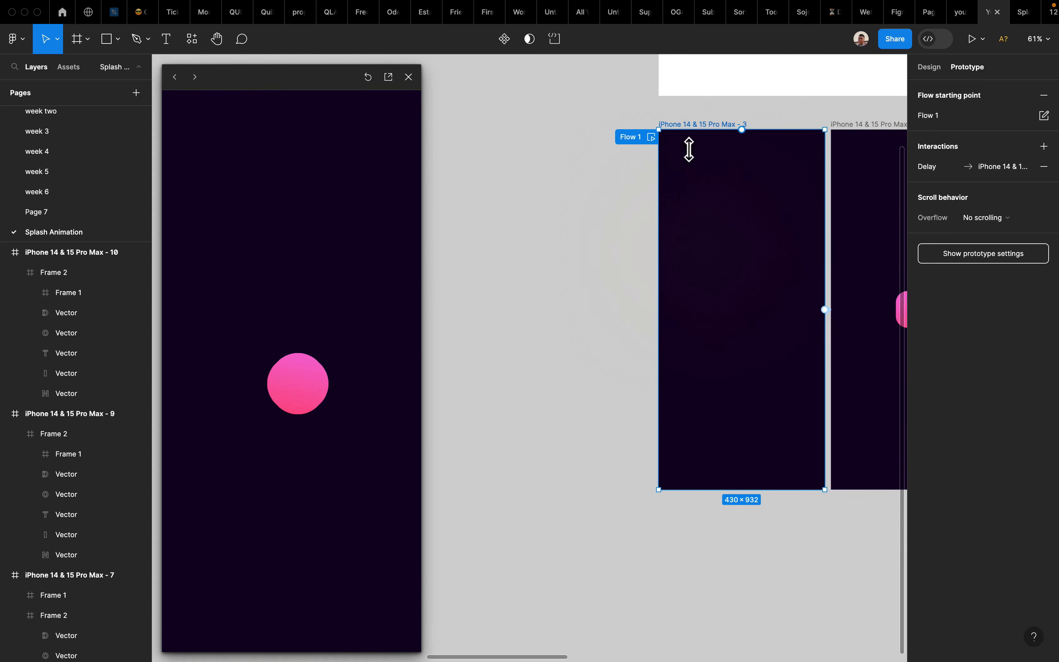
Step: Set the After delay trigger from the first splash frame to iPhone 14 & 15 Pro Max - 4 to 1165 ms
scroll(735, 309, "up", 5)
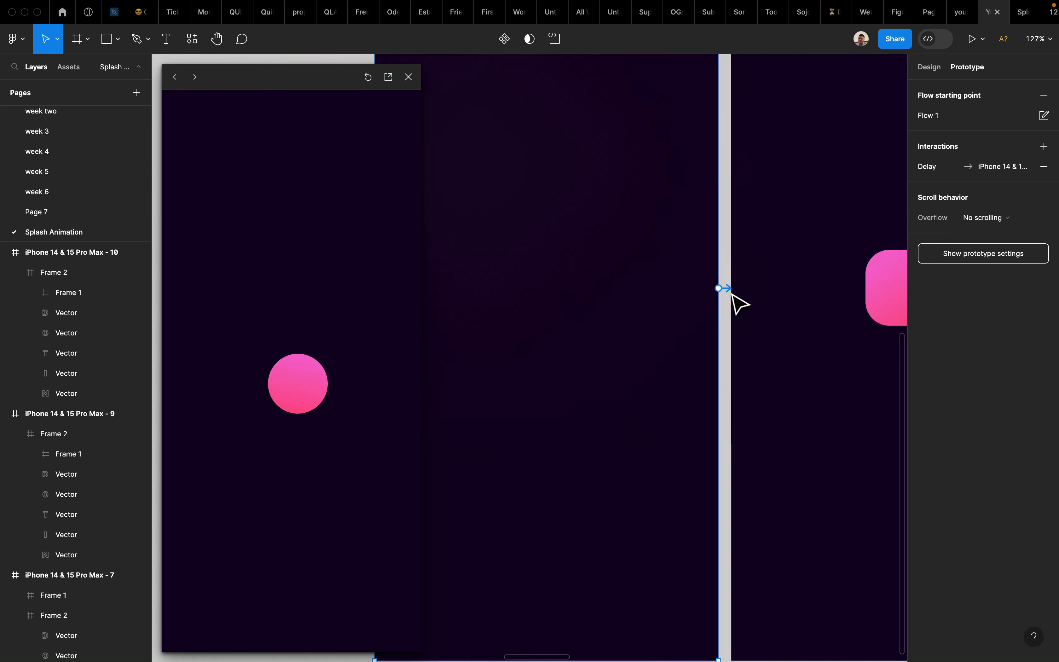
left_click(727, 289)
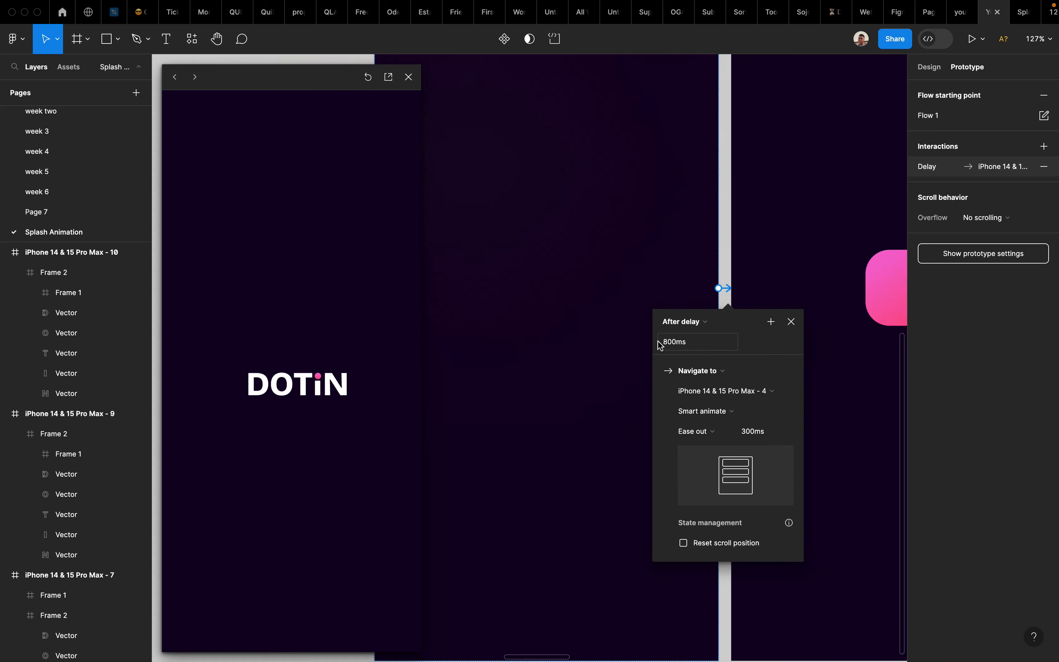
left_click_drag(660, 342, 704, 342)
scroll(524, 291, "down", 6)
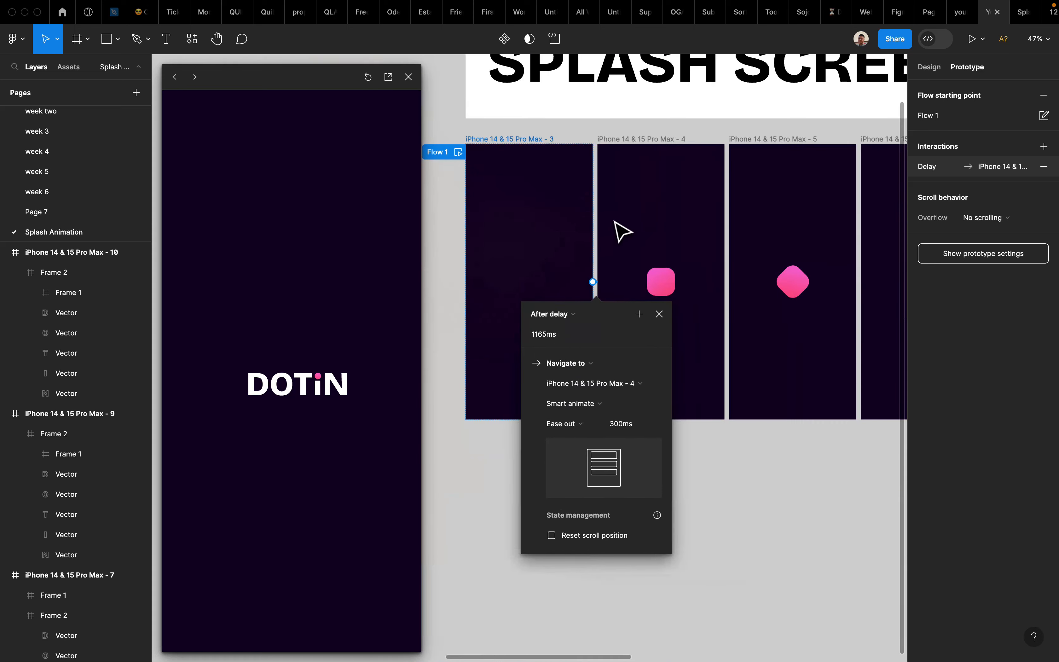
Step: Replay Flow 1 to check the animation with the changed delay and close the preview
scroll(614, 220, "left", 1)
left_click(476, 154)
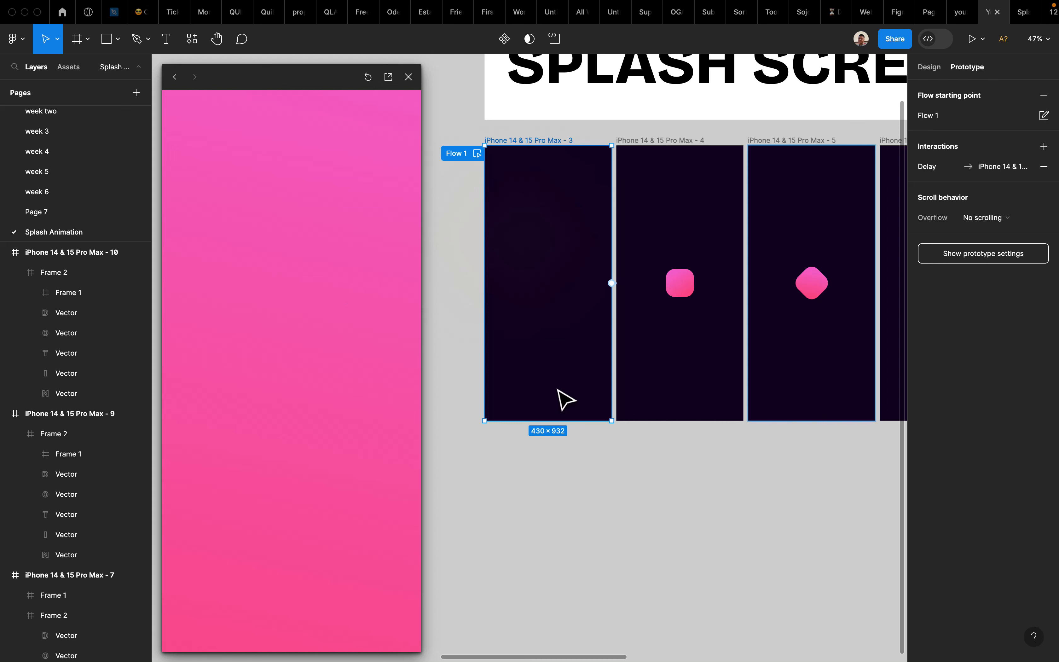
scroll(665, 368, "right", 3)
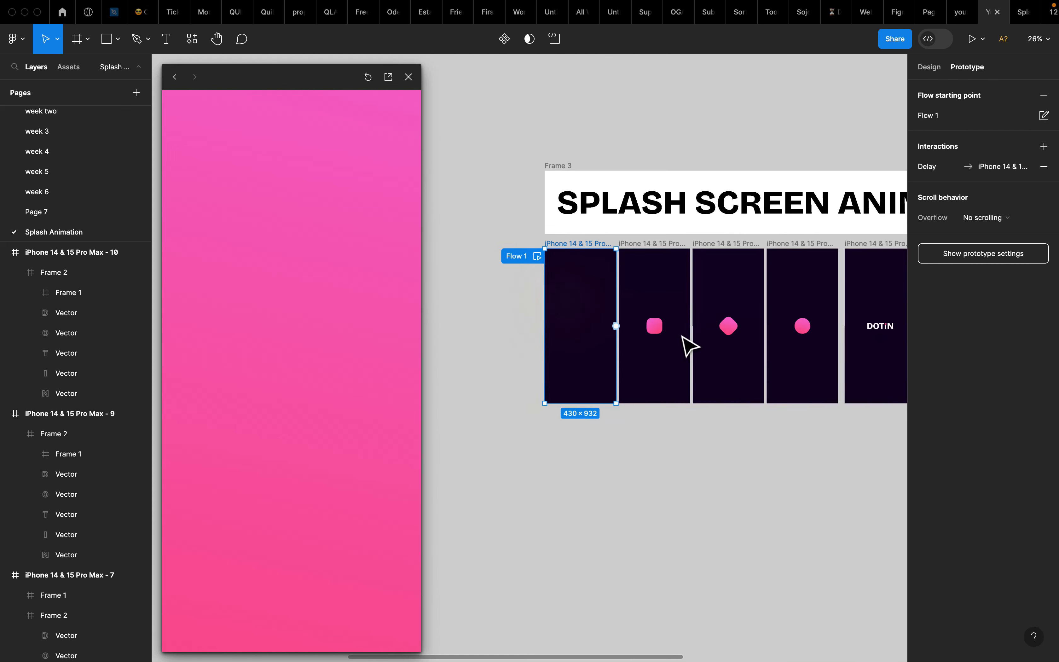
left_click(628, 432)
scroll(547, 293, "down", 2)
scroll(547, 293, "right", 2)
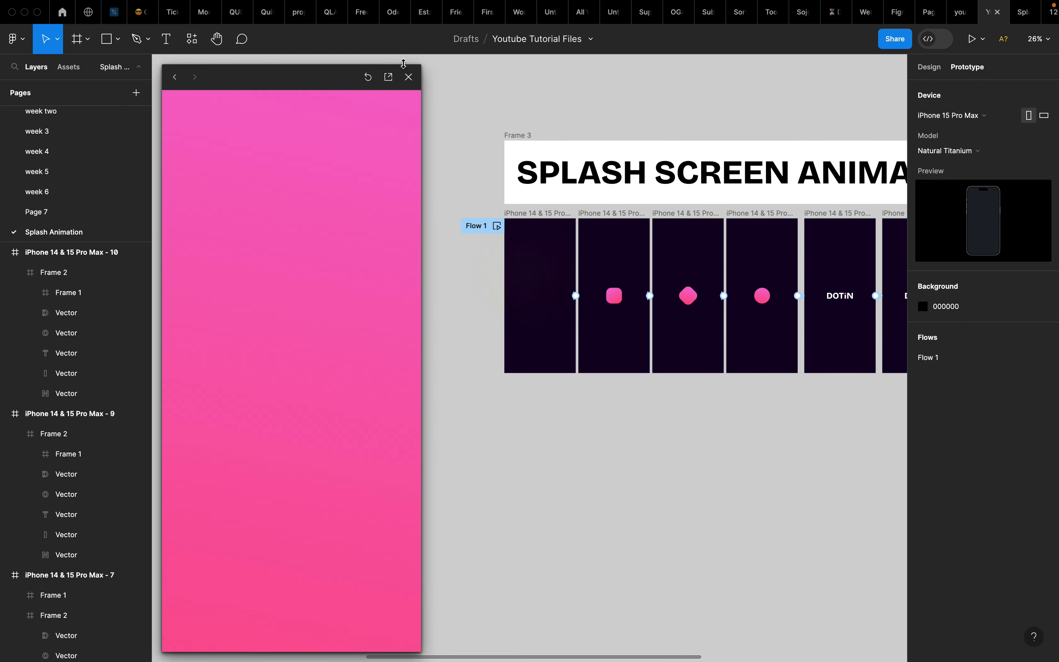
left_click(409, 77)
scroll(656, 245, "down", 1)
scroll(656, 245, "right", 2)
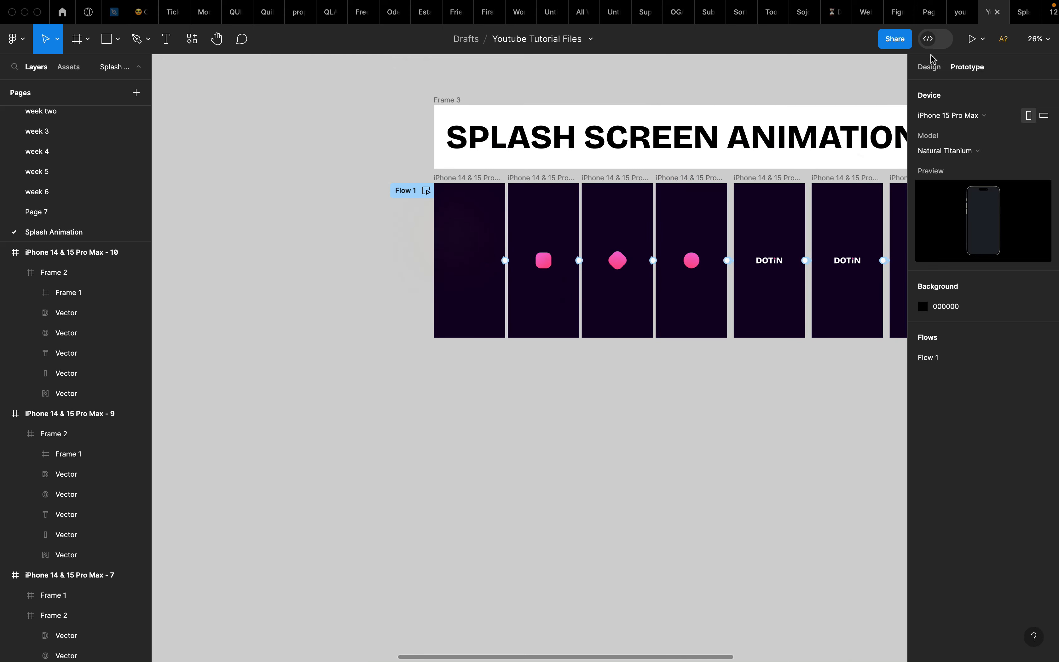
Step: Add a 430 × 932 iPhone 14 & 15 Pro Max frame and place it below the first splash frame at X 597, Y 739
left_click(930, 69)
scroll(669, 248, "right", 3)
scroll(669, 249, "down", 1)
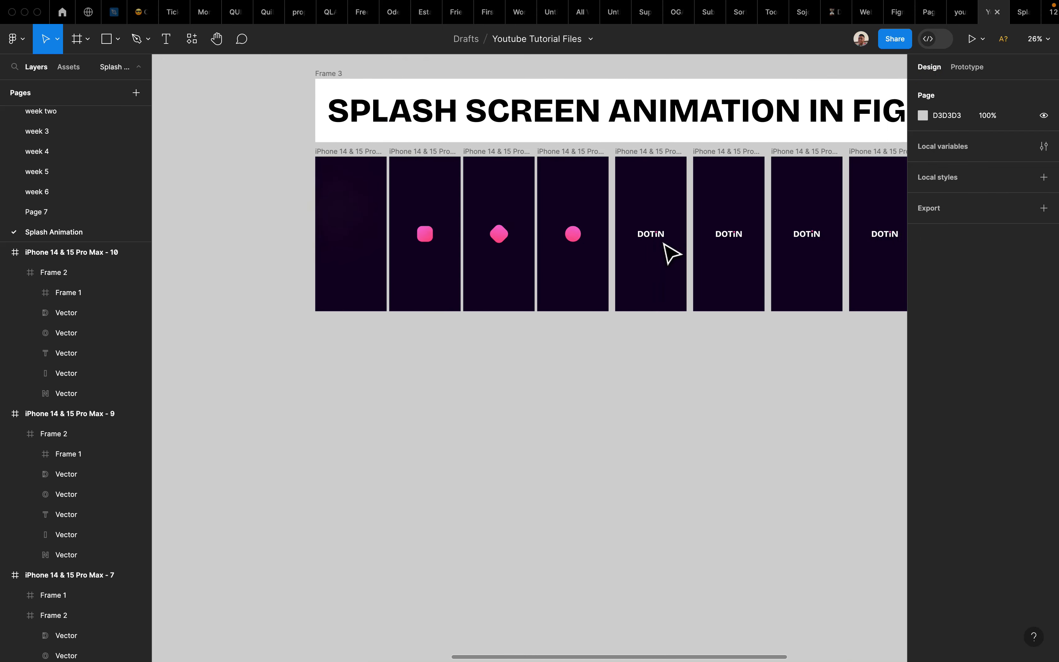
left_click(367, 149)
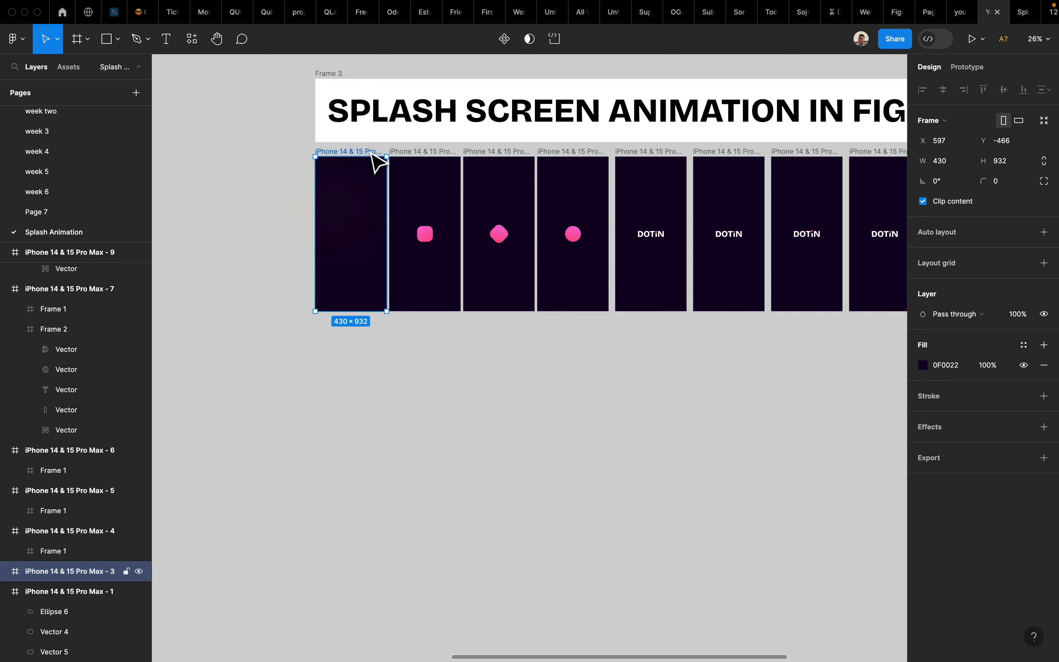
left_click(90, 43)
left_click(65, 70)
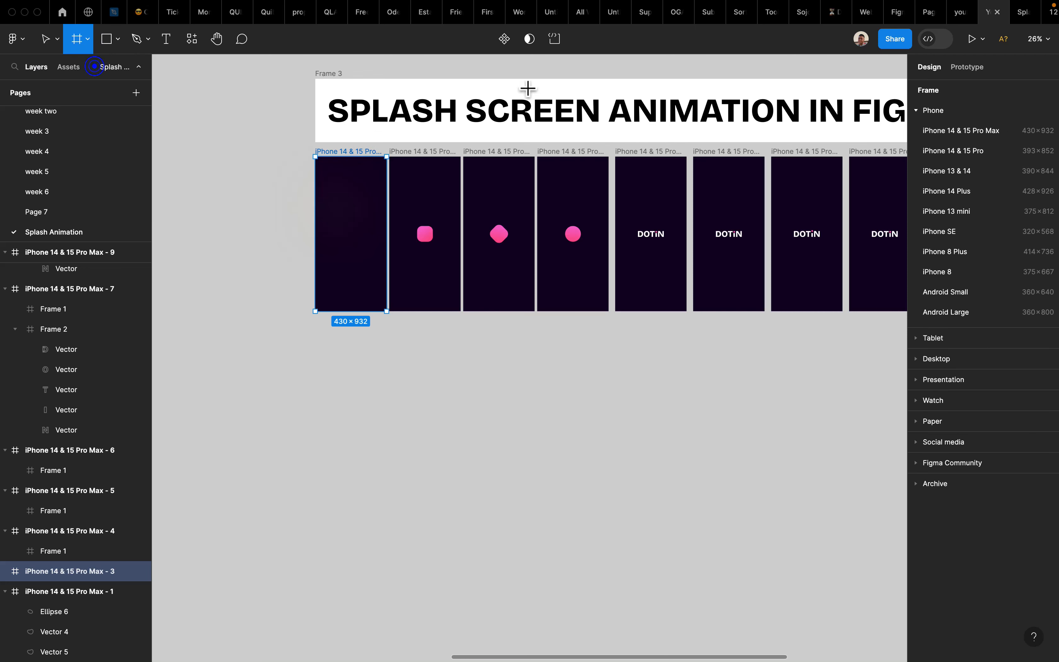
left_click(971, 130)
left_click_drag(886, 308, 294, 356)
scroll(293, 355, "up", 6)
scroll(294, 356, "left", 3)
scroll(293, 356, "down", 2)
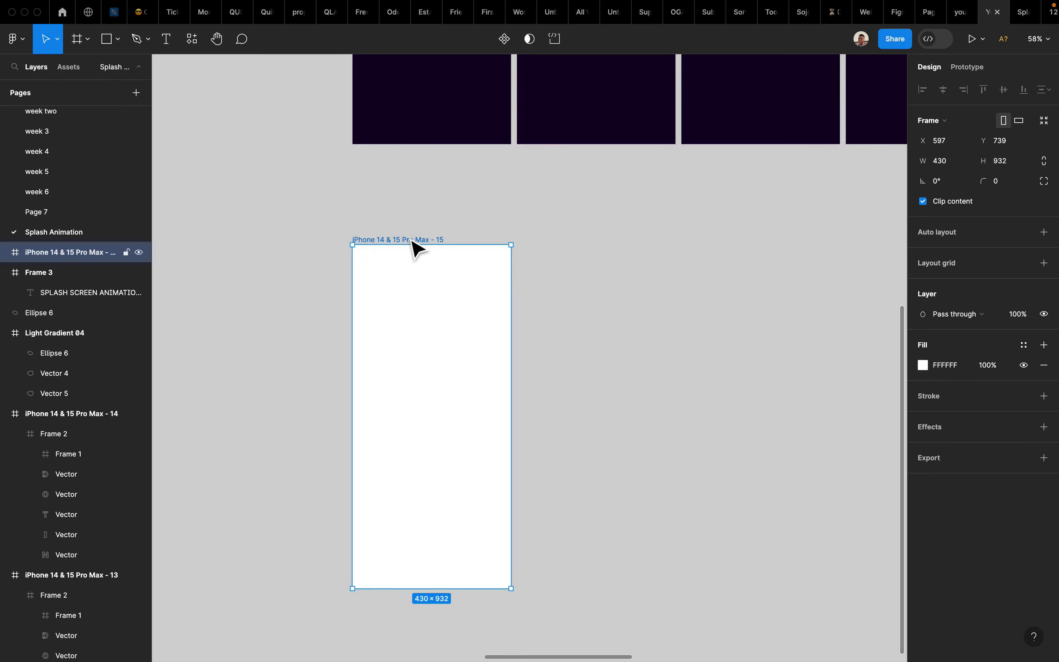
Step: Move the new white frame up slightly to Y 713, keeping it aligned under the first splash frame
left_click_drag(413, 243, 413, 236)
scroll(412, 230, "up", 2)
scroll(414, 236, "up", 3)
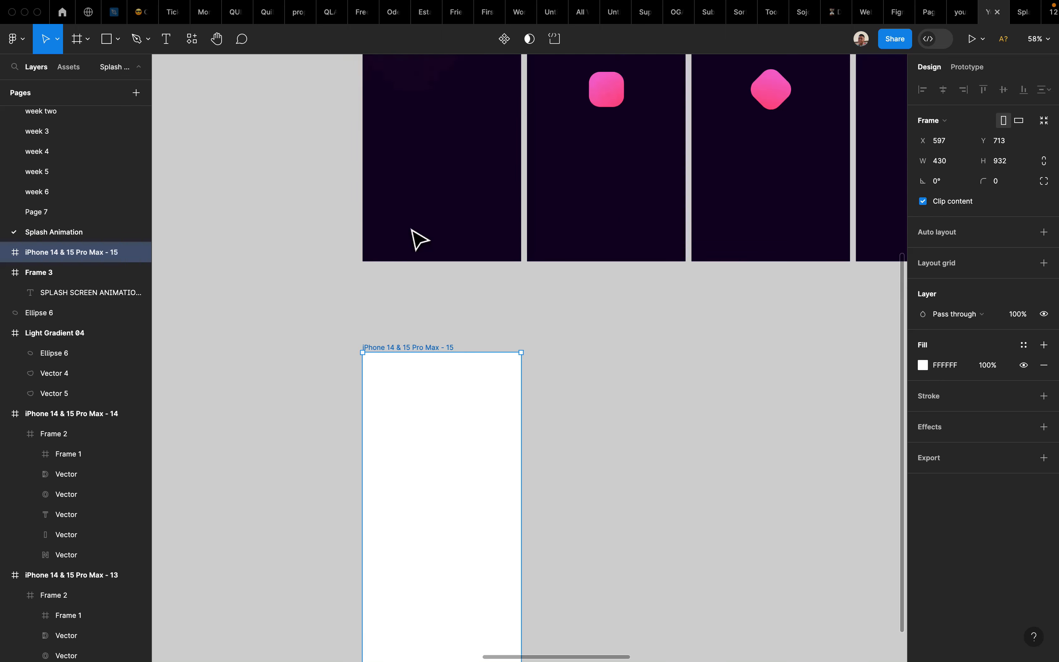
scroll(420, 238, "down", 4)
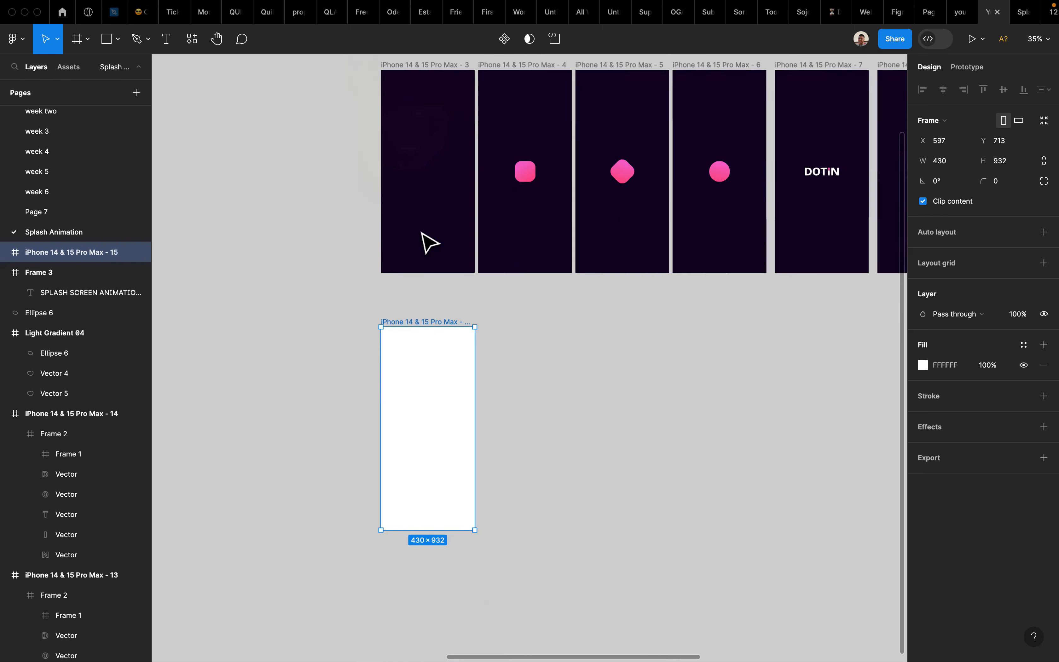
Step: Fill the new frame with the dark purple 100123 sampled from the first splash frame
left_click(924, 370)
left_click(773, 513)
left_click(457, 234)
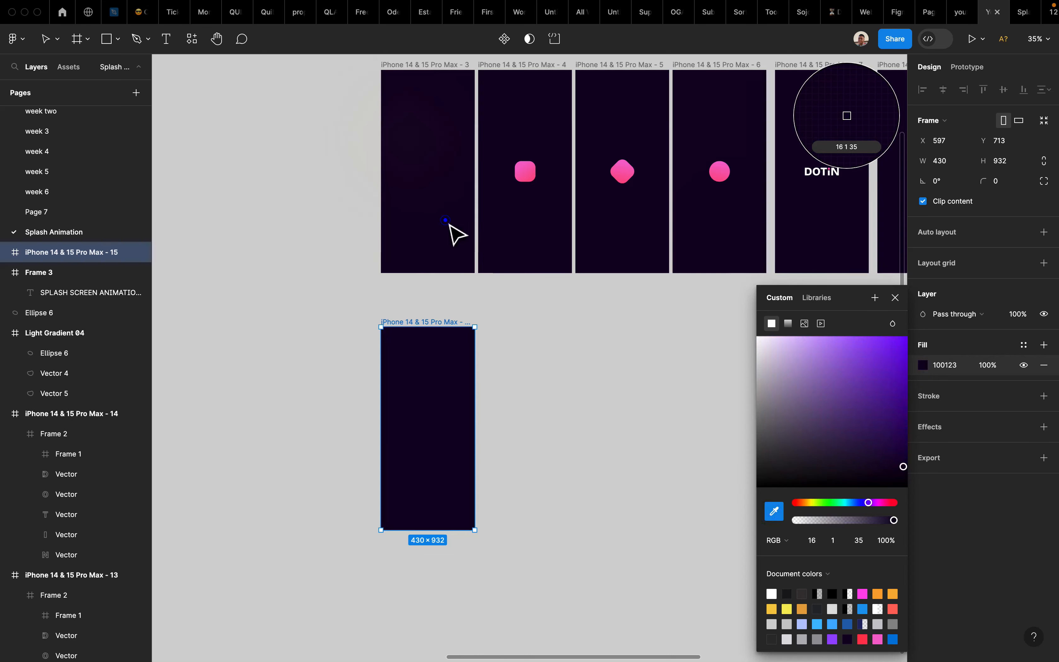
left_click(528, 377)
Step: Add the text label "Empty screen" on the canvas beside the new dark frame
scroll(427, 328, "up", 3)
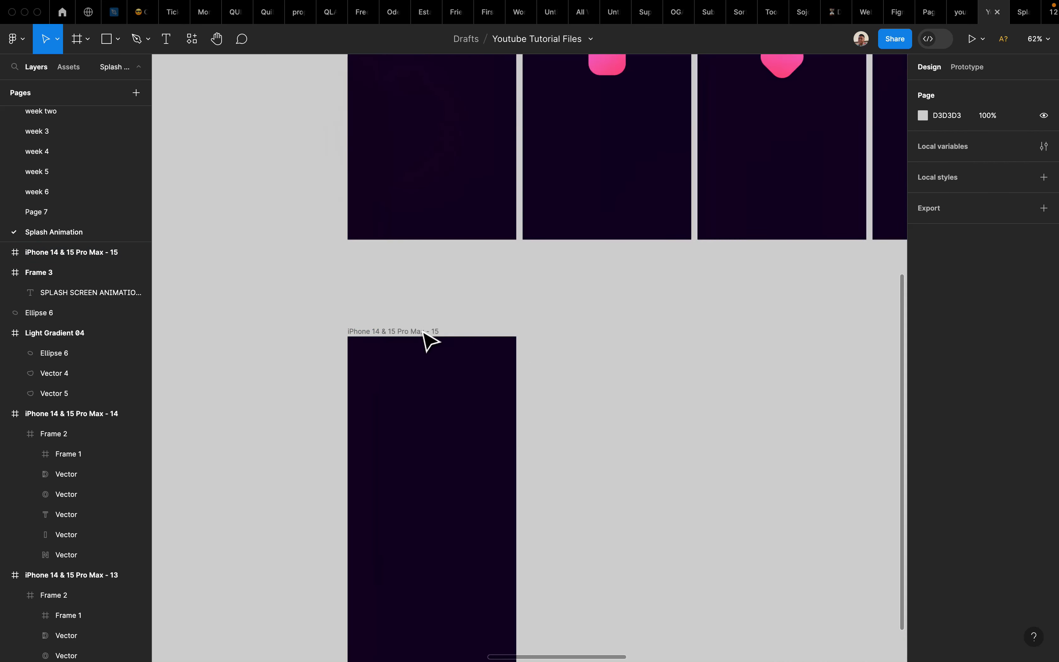
left_click(415, 331)
scroll(424, 335, "down", 2)
scroll(425, 333, "down", 3)
key("t")
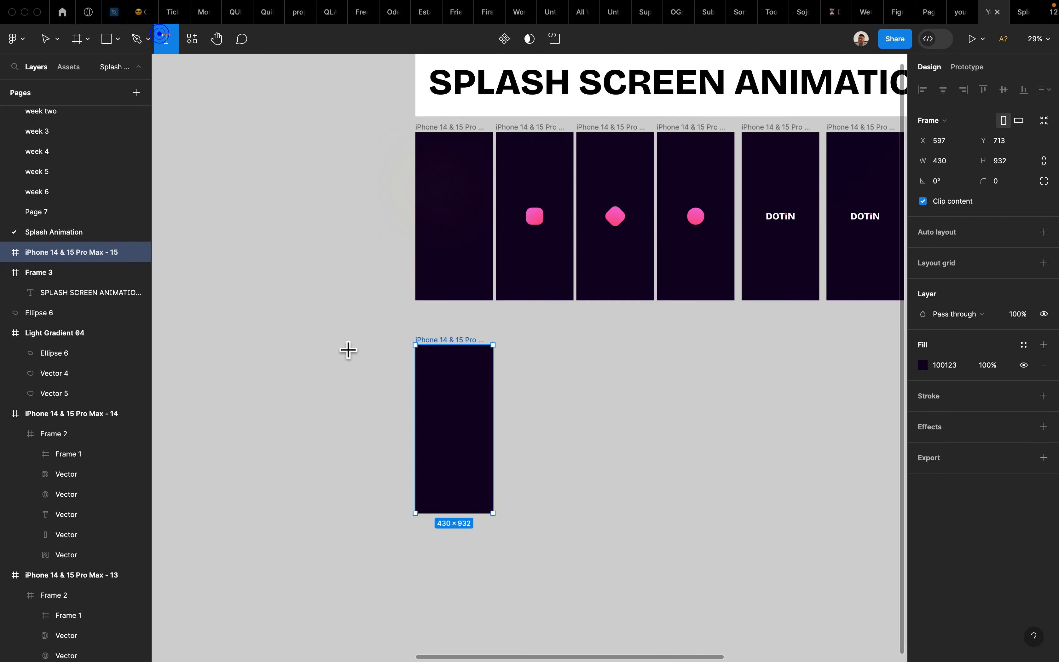
scroll(315, 333, "up", 1)
left_click(316, 333)
scroll(315, 333, "up", 2)
scroll(315, 333, "down", 4)
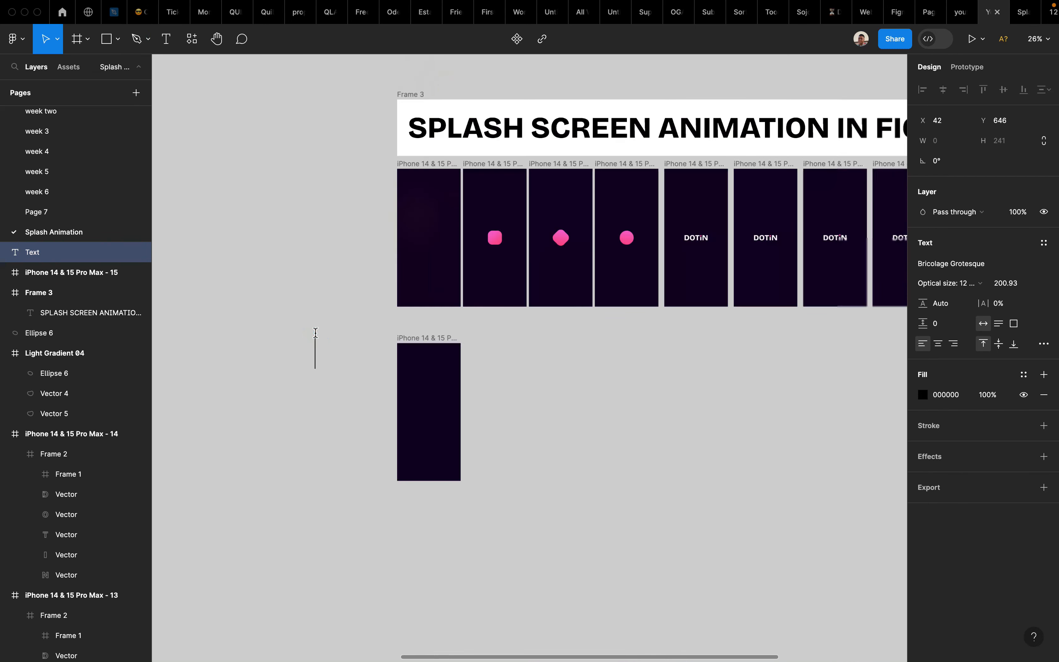
type("emp")
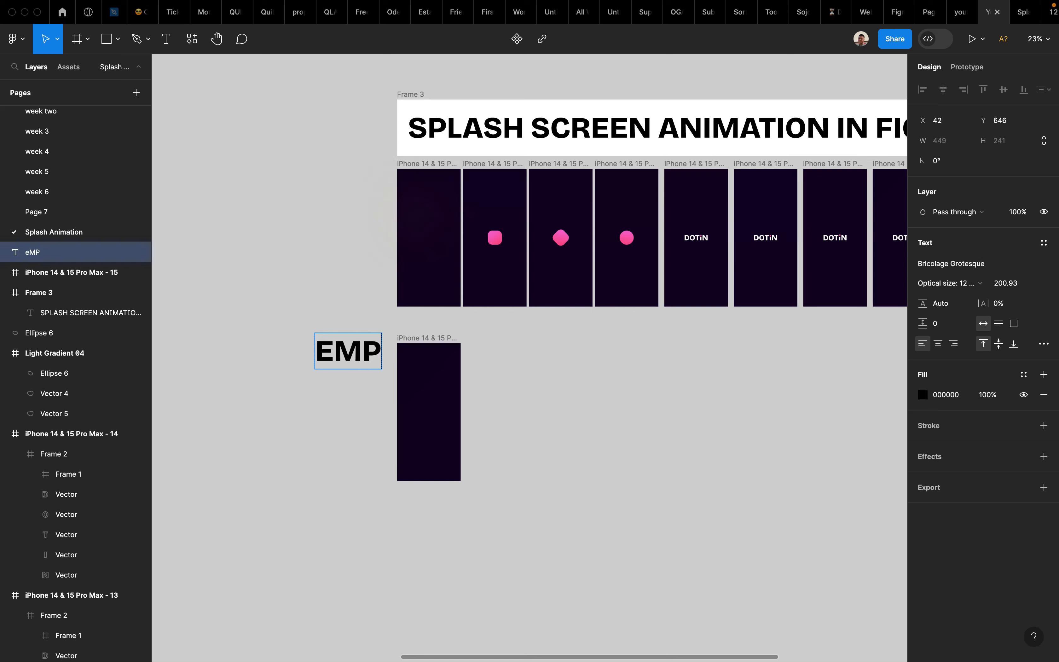
key("BackSpace")
key("BackSpace")
key("BackSpace")
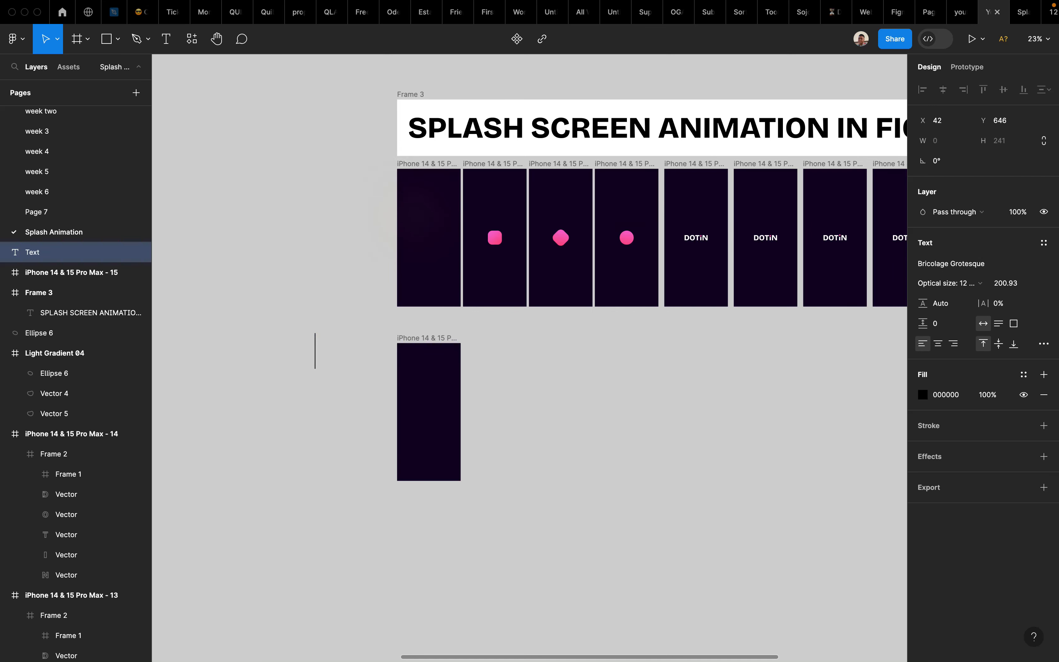
type("EM")
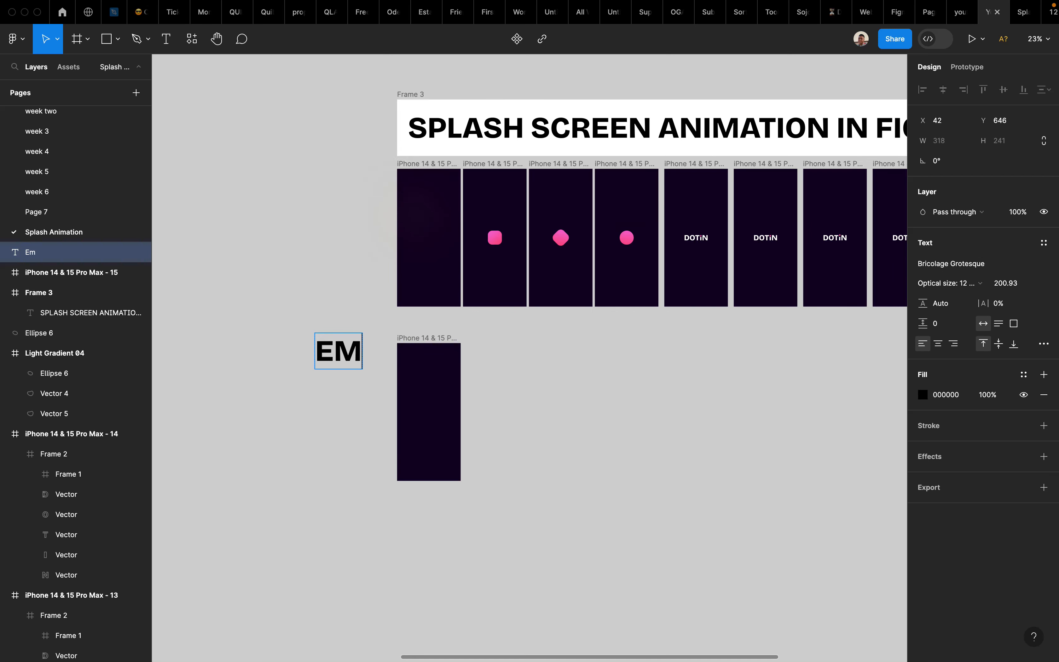
type("pty scre")
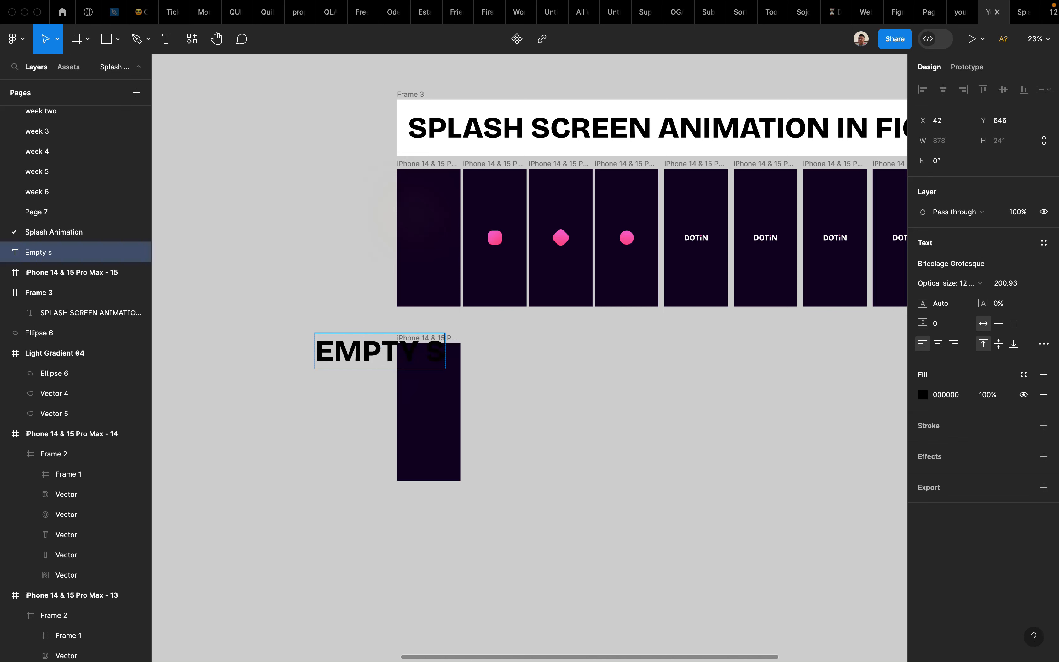
type("en")
key("Escape")
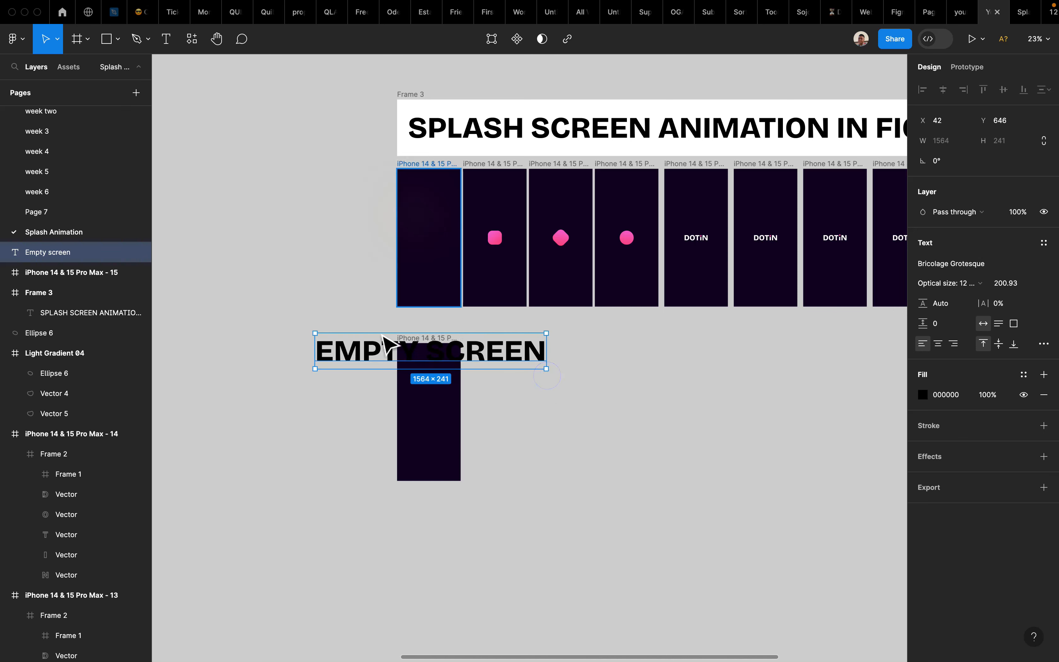
Step: Move the EMPTY SCREEN label clear of the dark frame, leaving a gap between the text and the frame's left side
left_click_drag(342, 352, 177, 346)
scroll(343, 331, "left", 5)
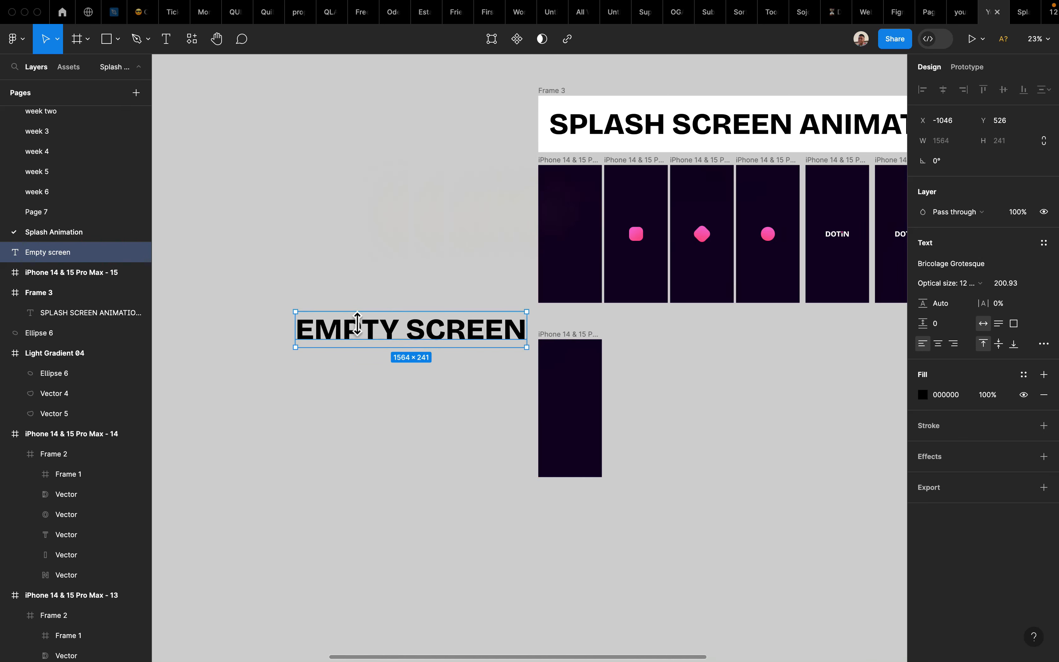
key("shift+Left")
key("shift+Left")
key("shift+Left")
key("shift+Left")
key("shift+Left")
left_click(496, 373)
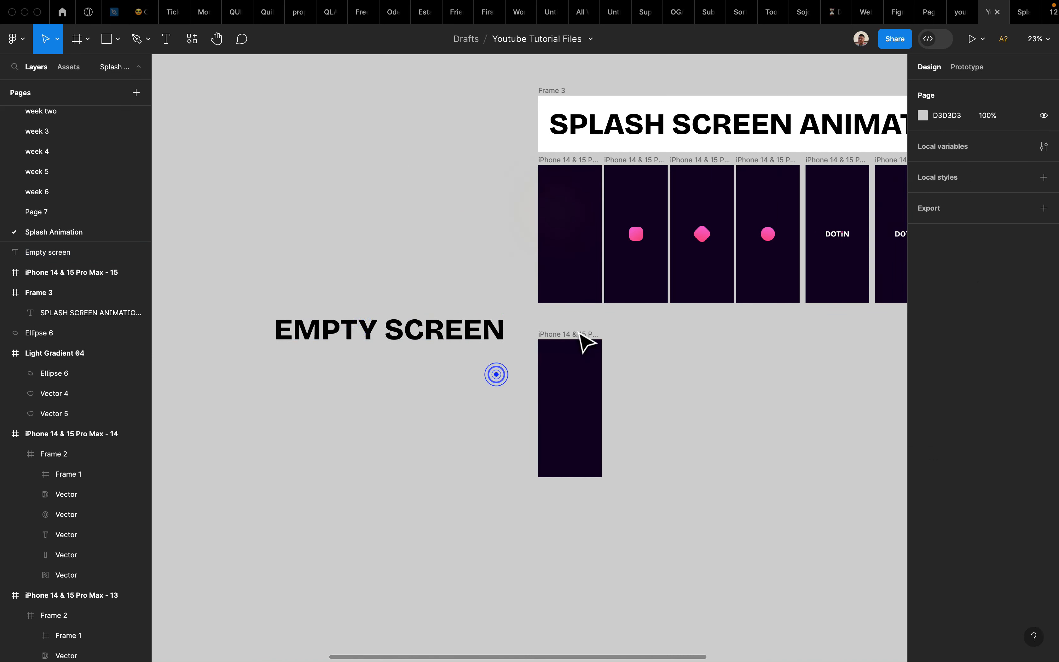
Step: Rename the new dark iPhone 14 & 15 Pro Max - 15 frame to "Empty Screen"
left_click(570, 334)
double_click(567, 329)
left_click(633, 364)
scroll(602, 357, "right", 2)
scroll(602, 357, "down", 1)
left_click(552, 328)
double_click(540, 318)
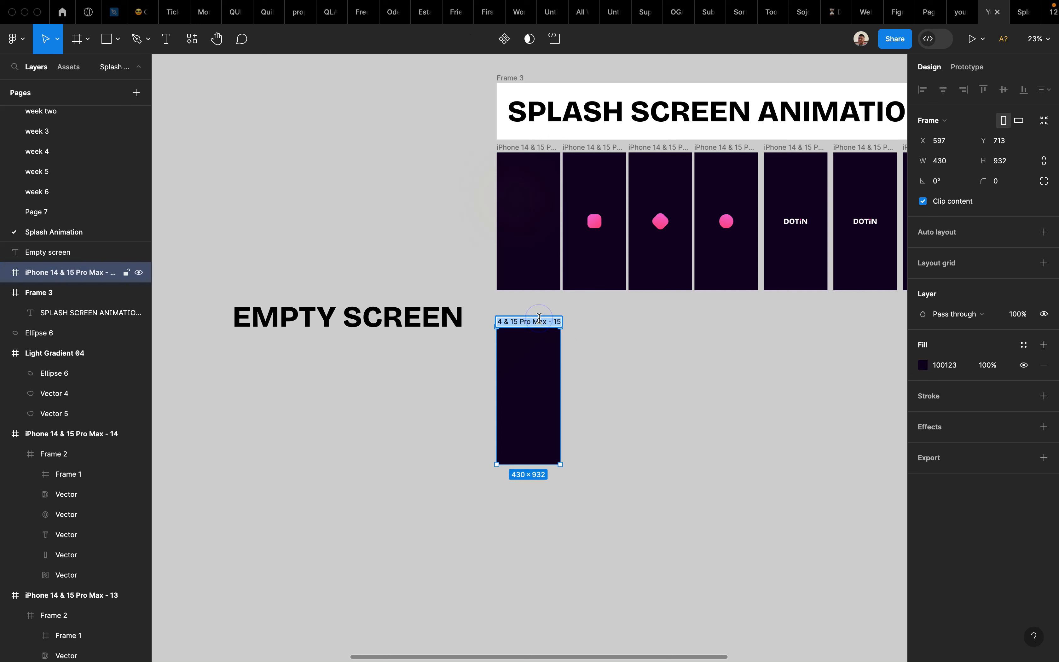
type("E")
left_click(674, 343)
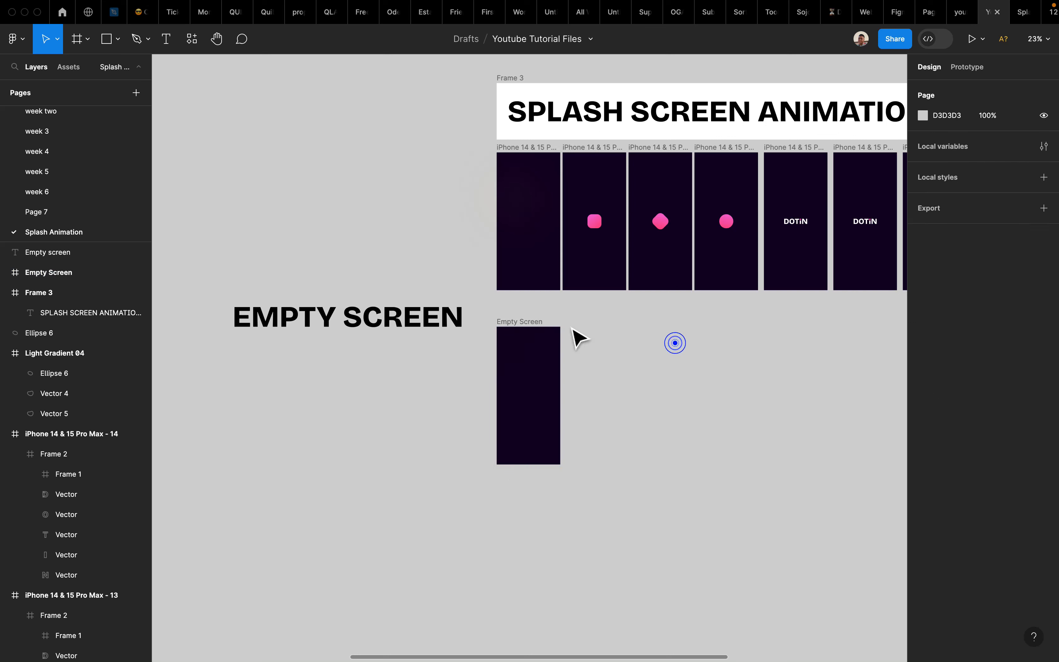
Step: Duplicate the Empty Screen frame and place the copy directly to its right at X 1043, Y 713
left_click(523, 317)
scroll(539, 323, "up", 3)
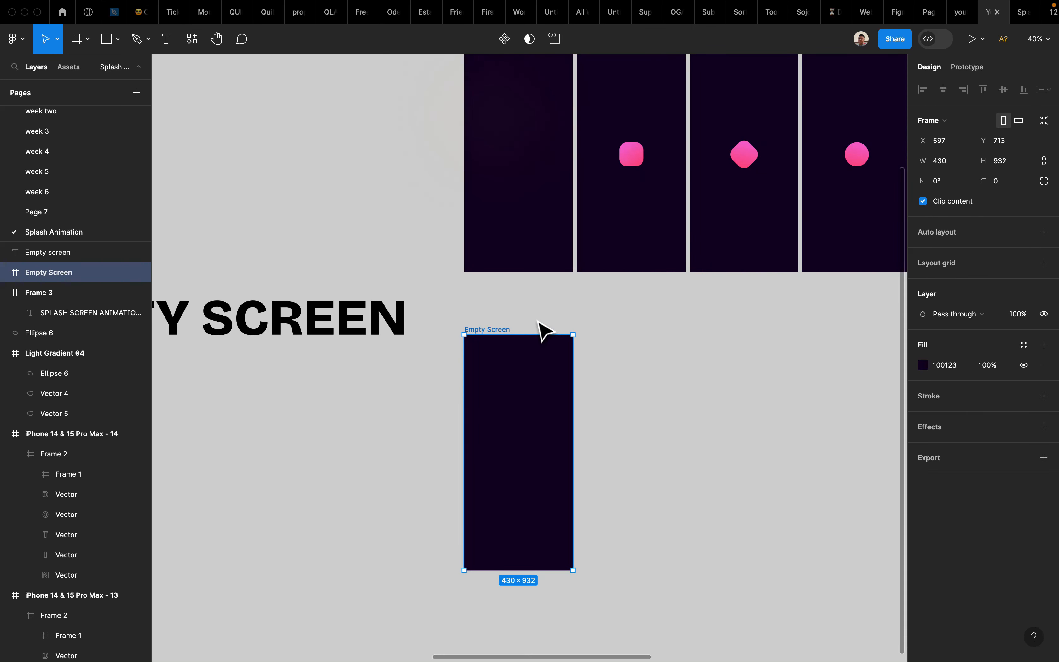
scroll(541, 333, "down", 1)
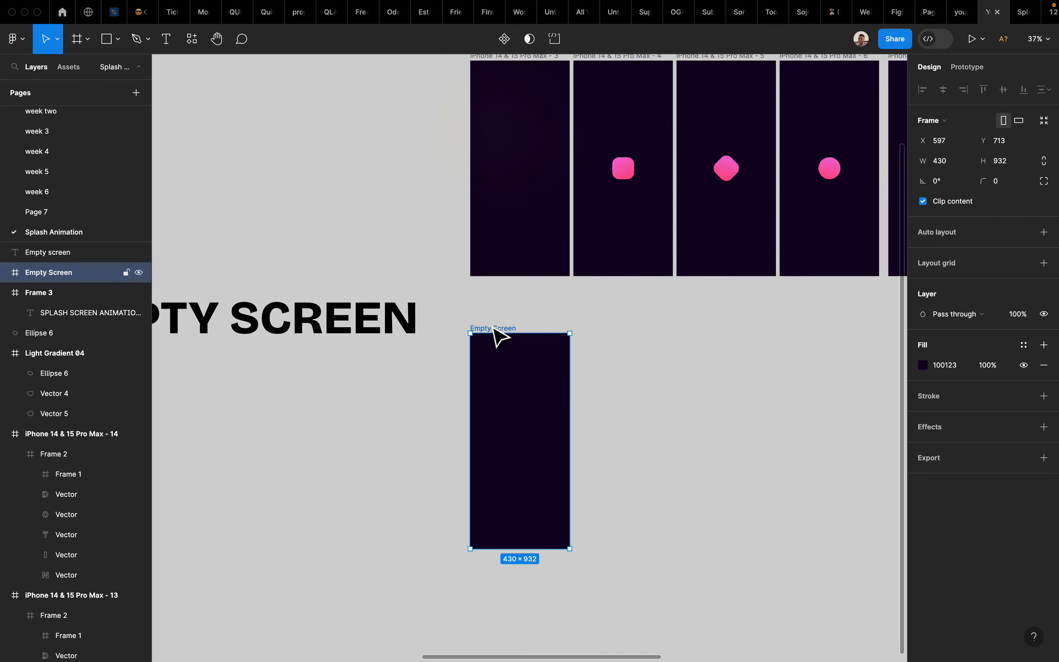
left_click_drag(499, 342, 597, 333)
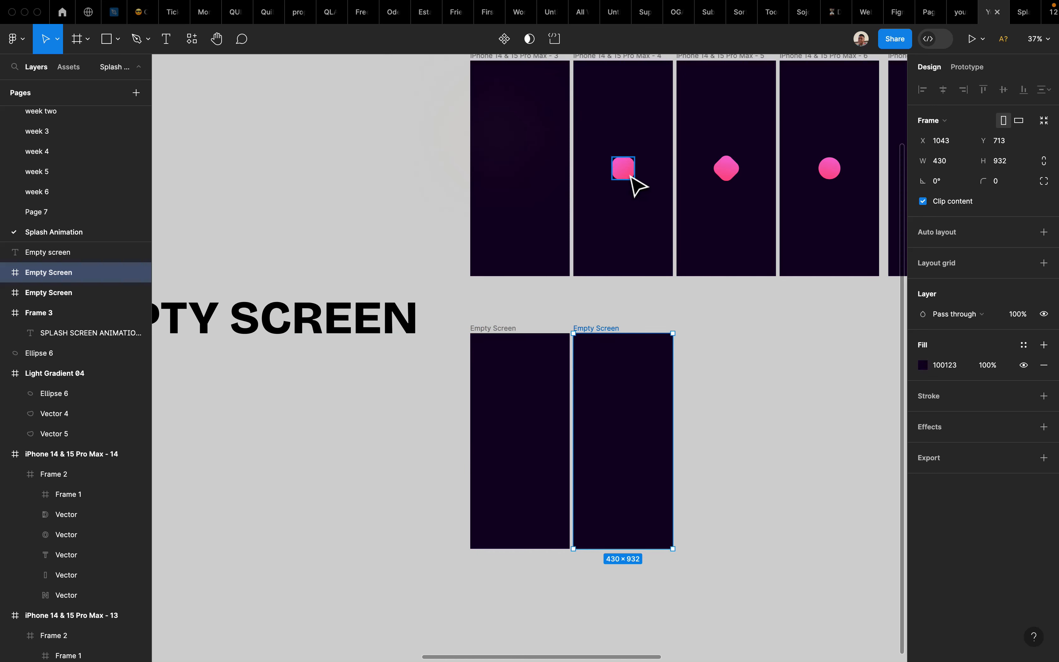
Step: Place a copy of the pink rounded square from iPhone 14 & 15 Pro Max - 4 on the canvas at X 1935, Y 767
left_click_drag(628, 173, 794, 362)
scroll(794, 362, "right", 1)
scroll(794, 362, "down", 1)
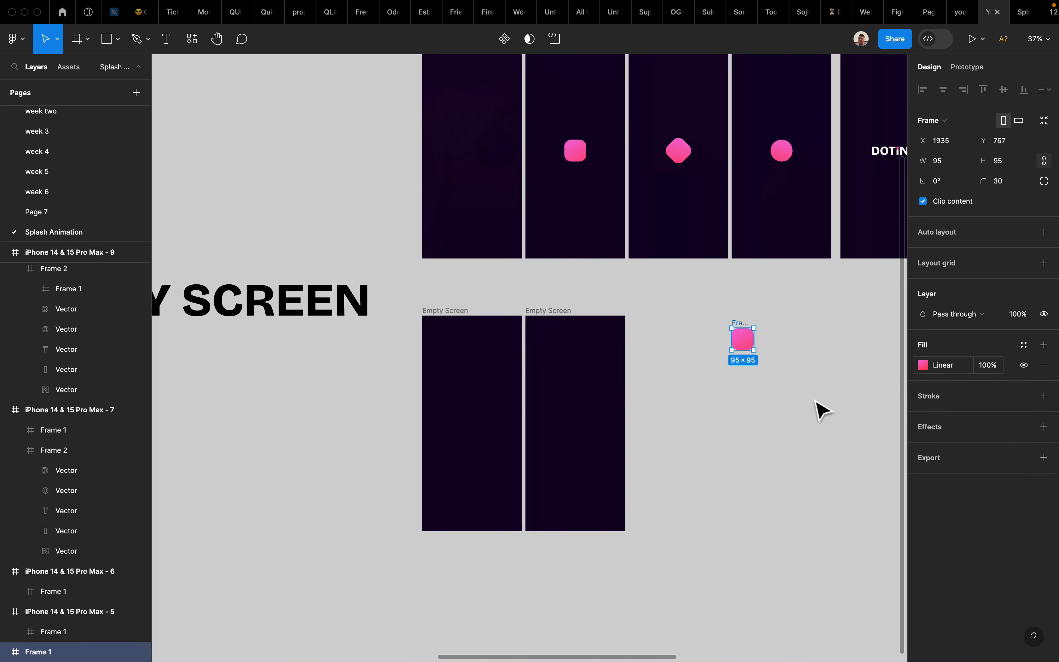
left_click(772, 396)
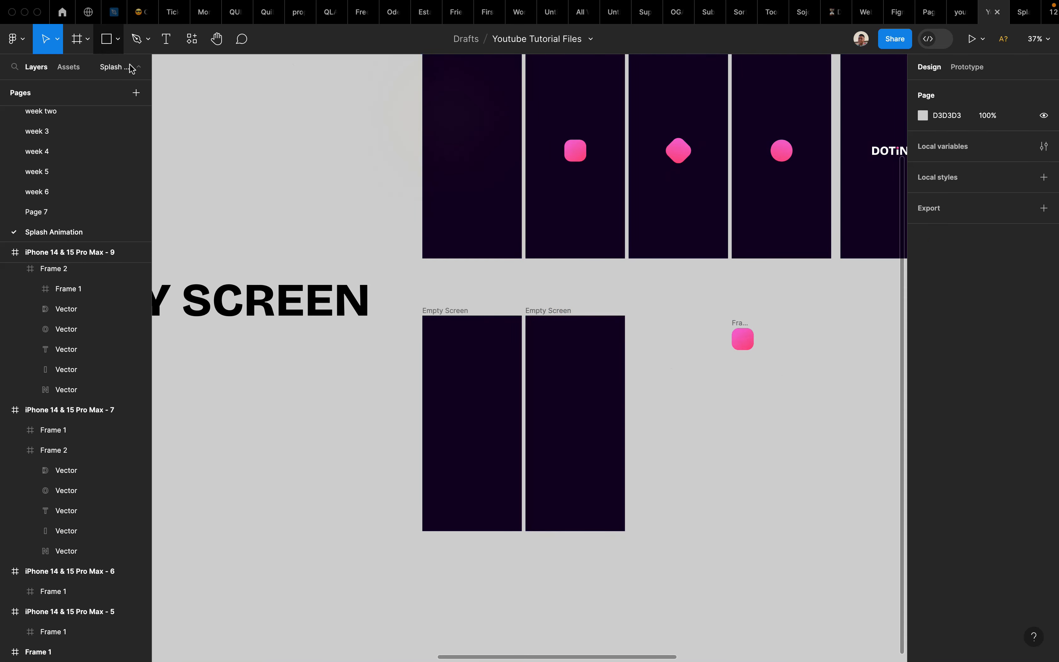
left_click(78, 39)
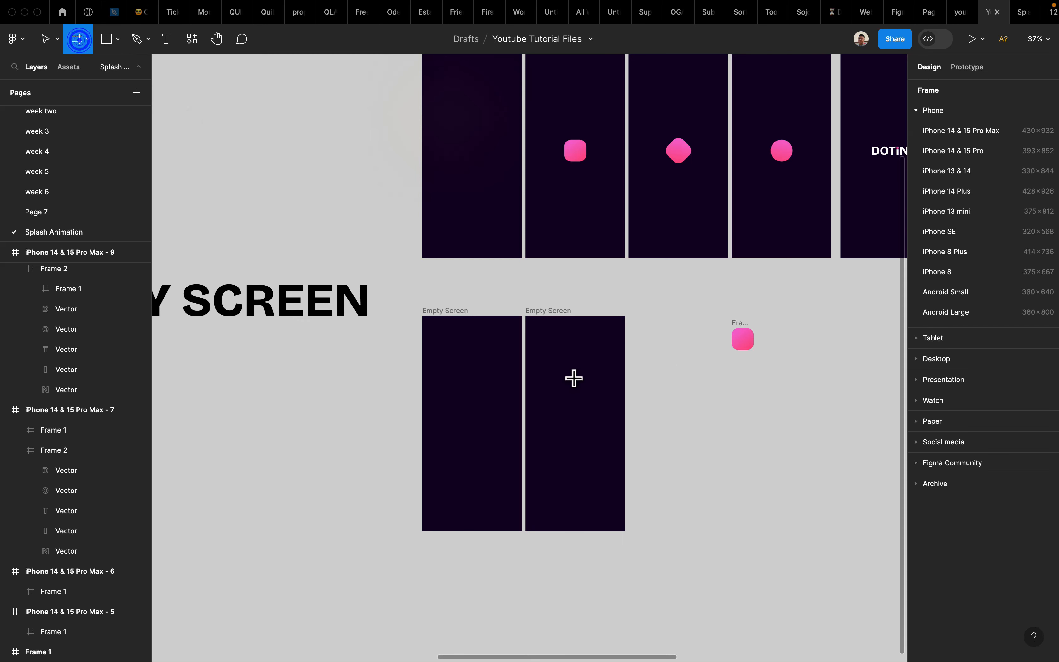
mouse_move(649, 382)
left_mouse_down()
mouse_move(728, 449)
mouse_move(709, 433)
left_mouse_up()
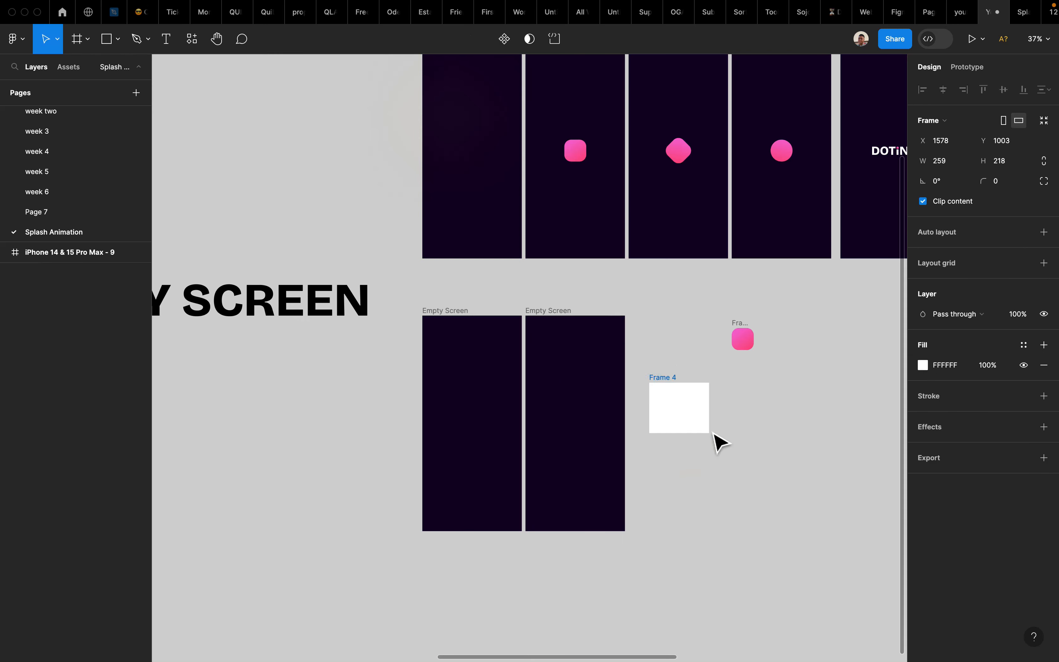
key("Delete")
Step: Add a square frame between the second Empty Screen and the pink square, constrain its proportions and set its size to 95 × 95
left_click(740, 337)
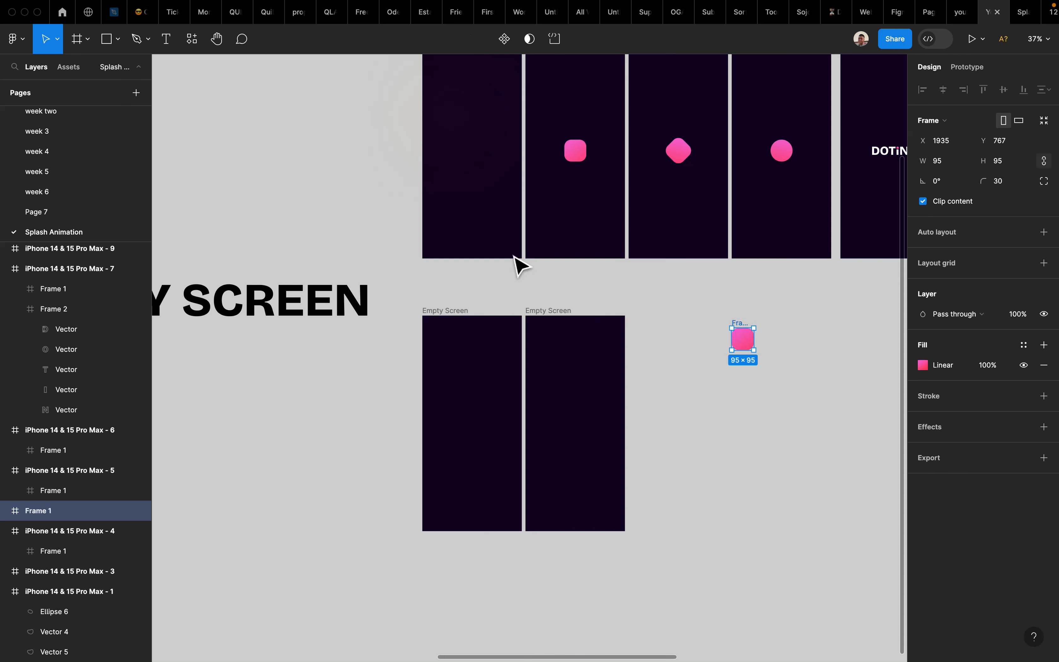
left_click(78, 39)
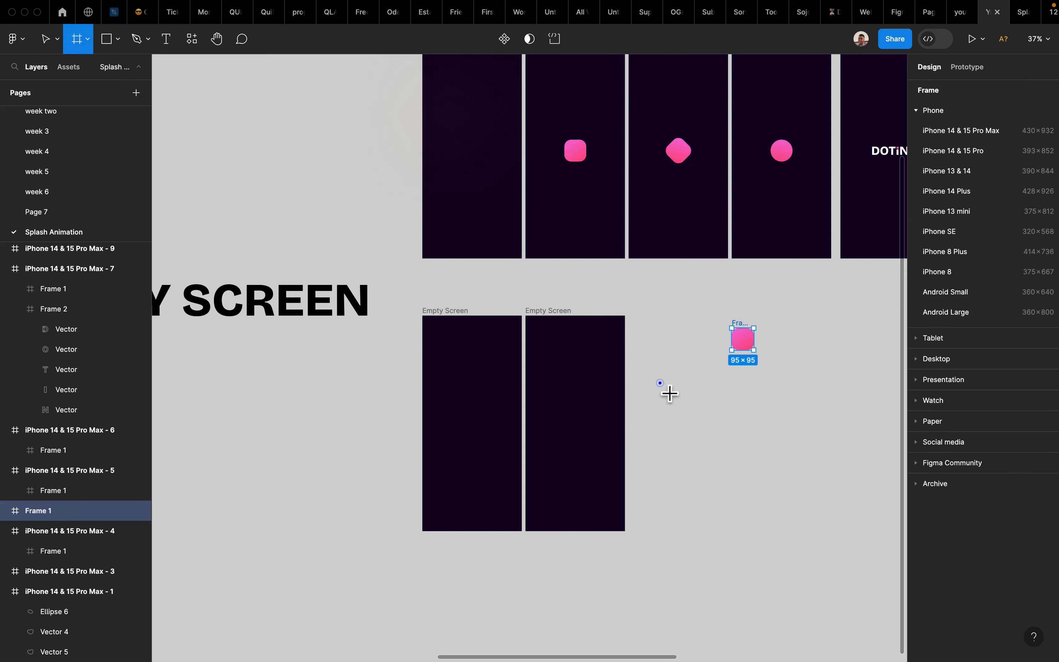
left_click(660, 382)
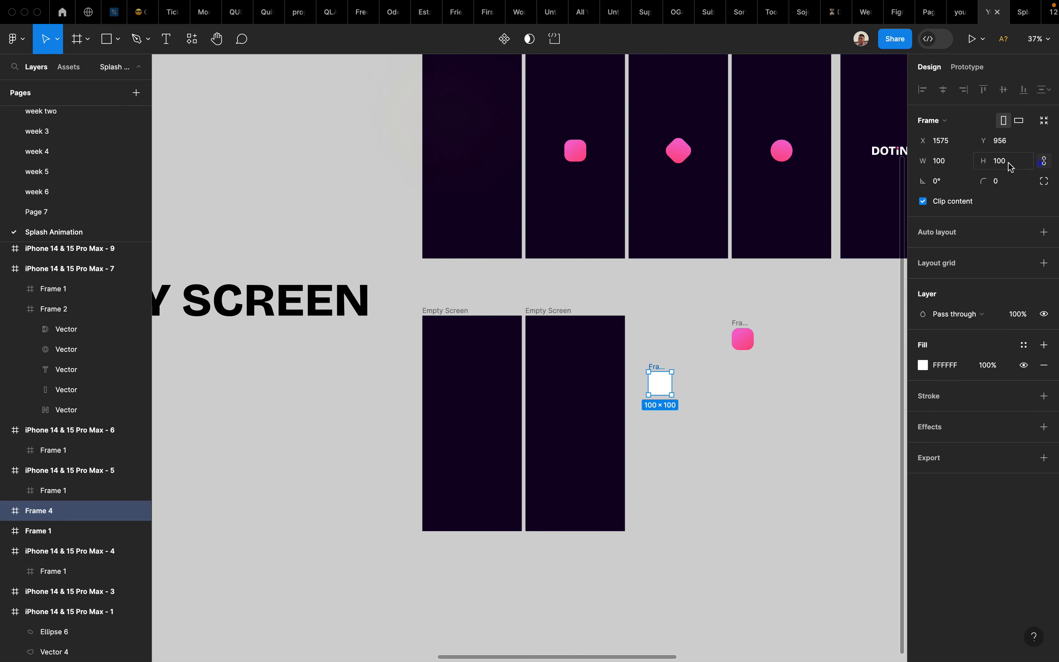
type("95")
key("Return")
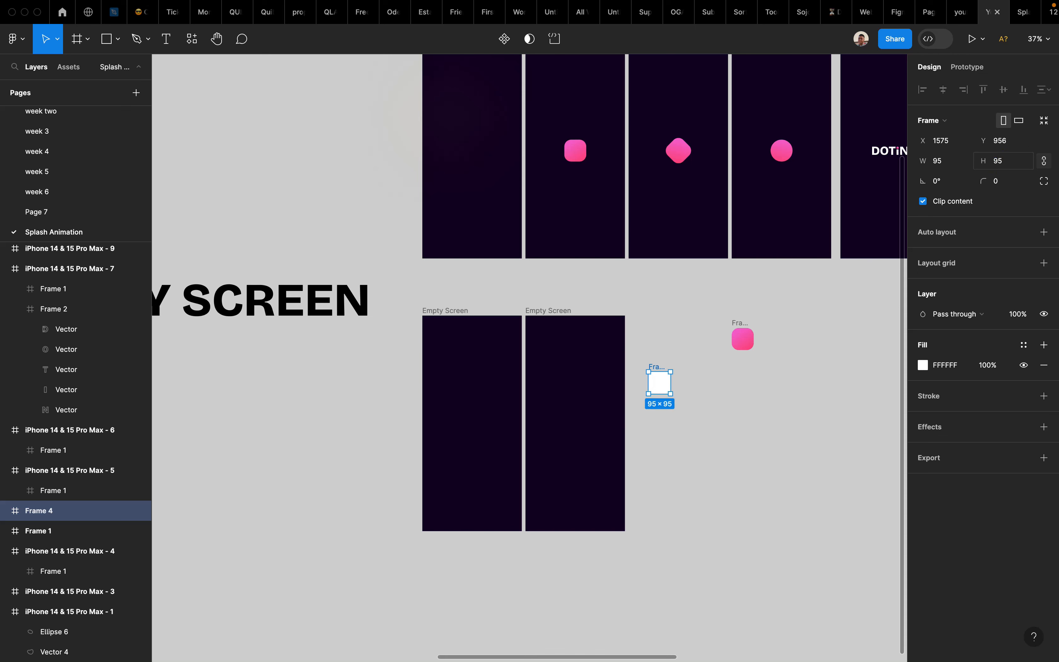
Step: Try shrinking the white square to 70 × 70 with proportions constrained, and return its size to 95 × 95
left_click(783, 372)
left_click(658, 380)
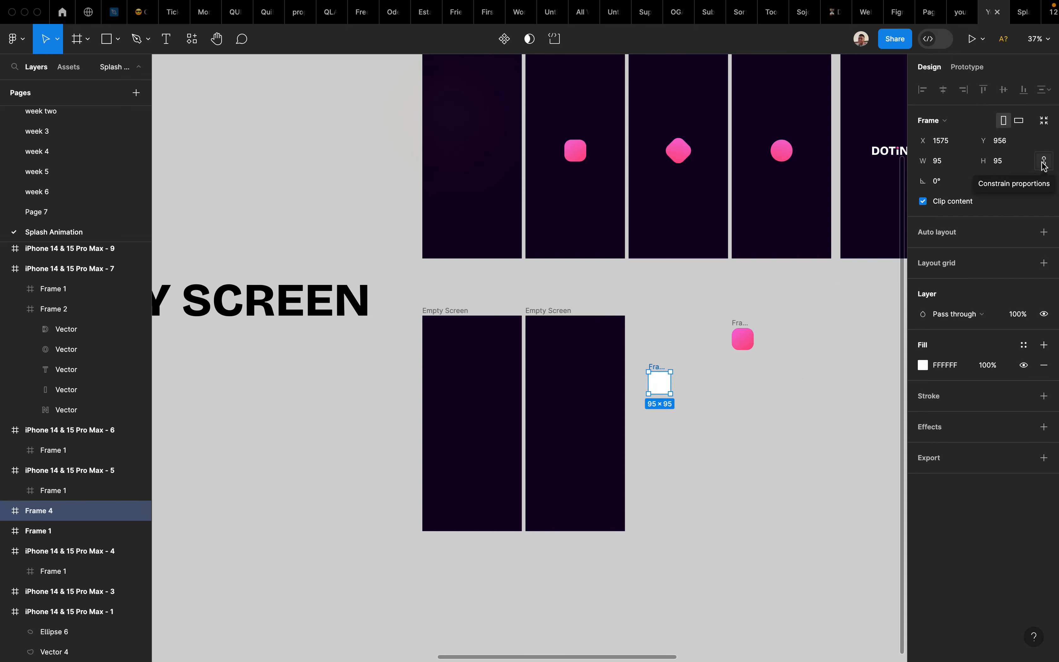
scroll(678, 406, "up", 5)
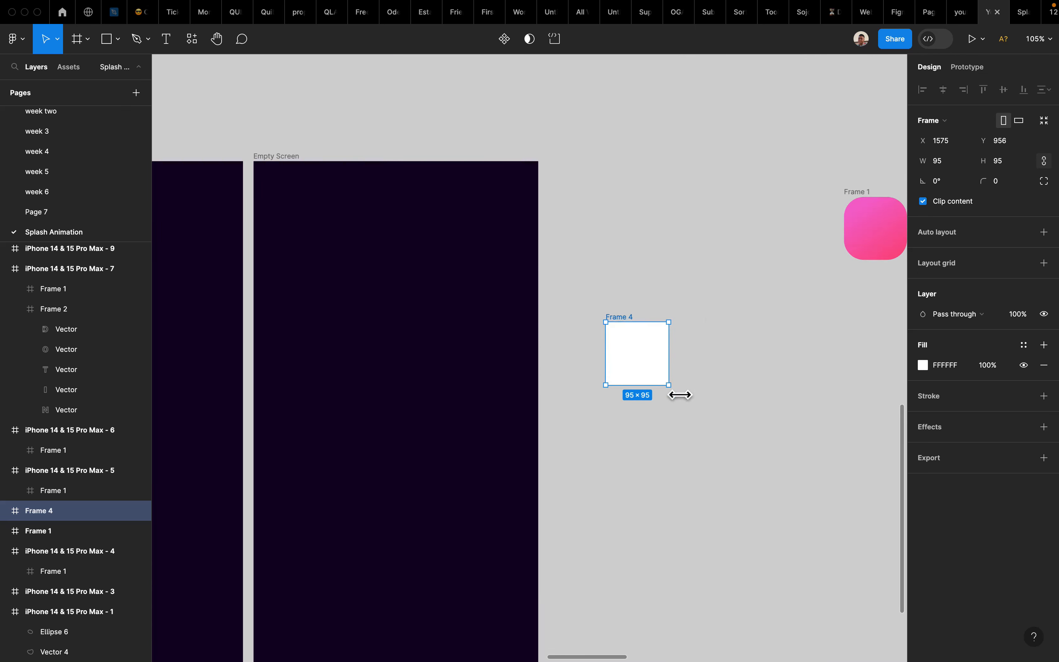
left_click_drag(679, 392, 661, 374)
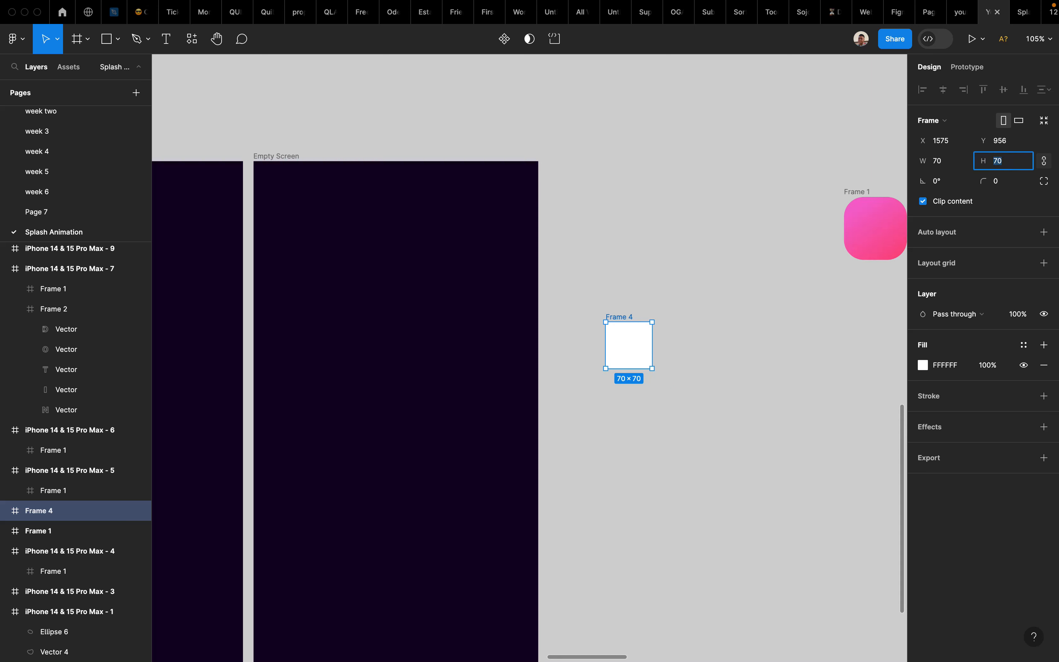
key("Return")
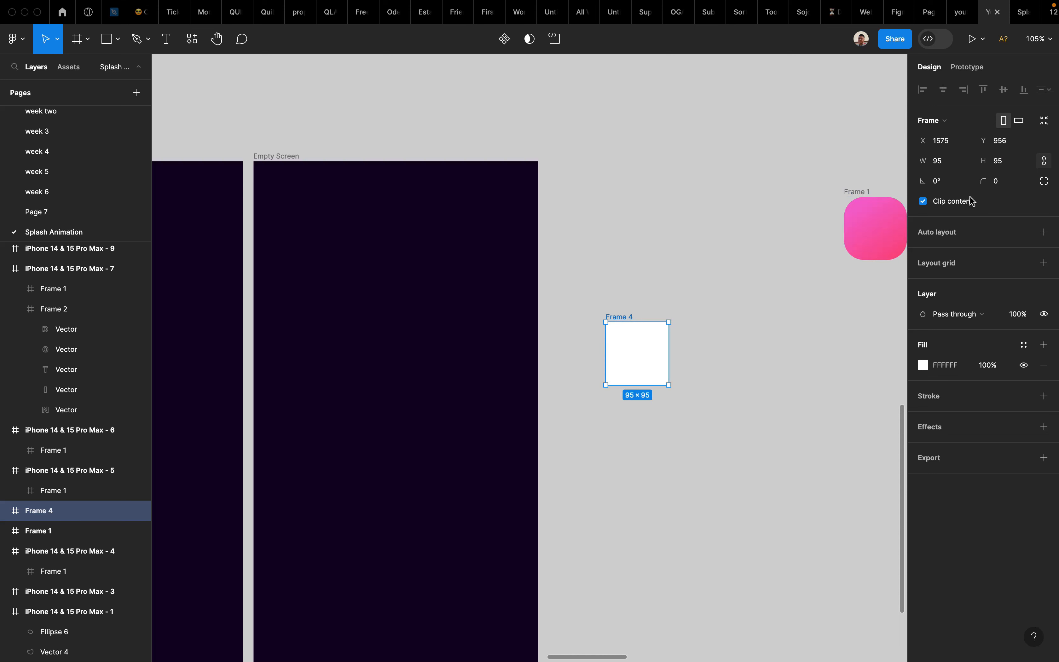
Step: Set the corner radius of the white square frame to 32
type("32")
key("Return")
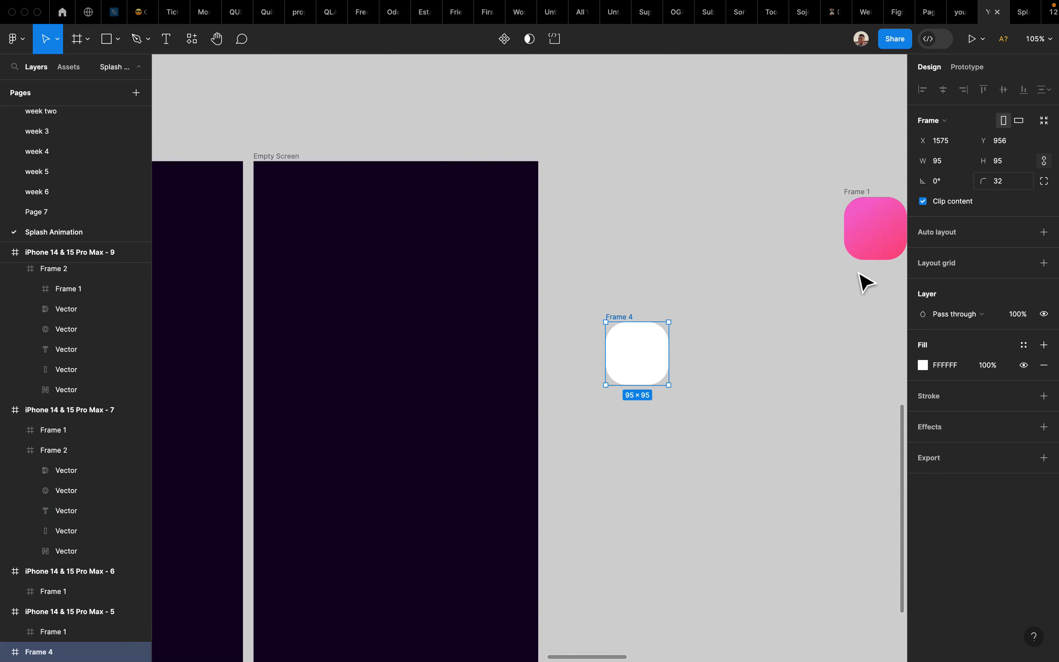
Step: Copy the pink linear gradient fill from the reference rounded square onto the white rounded frame and reselect that frame
scroll(792, 349, "down", 5)
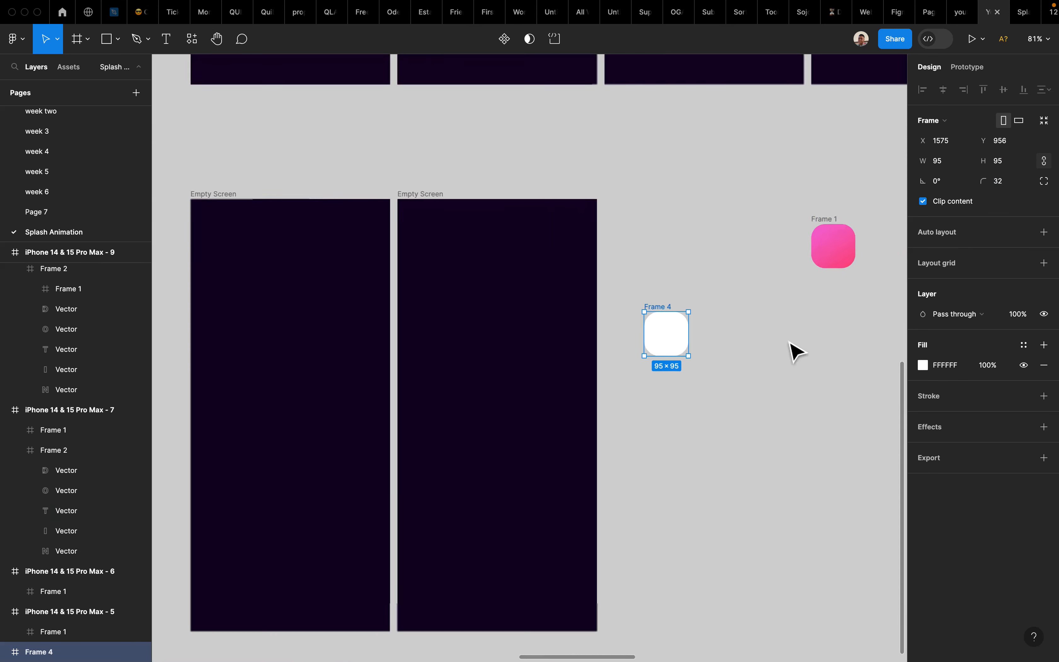
left_click(820, 248)
left_click(912, 367)
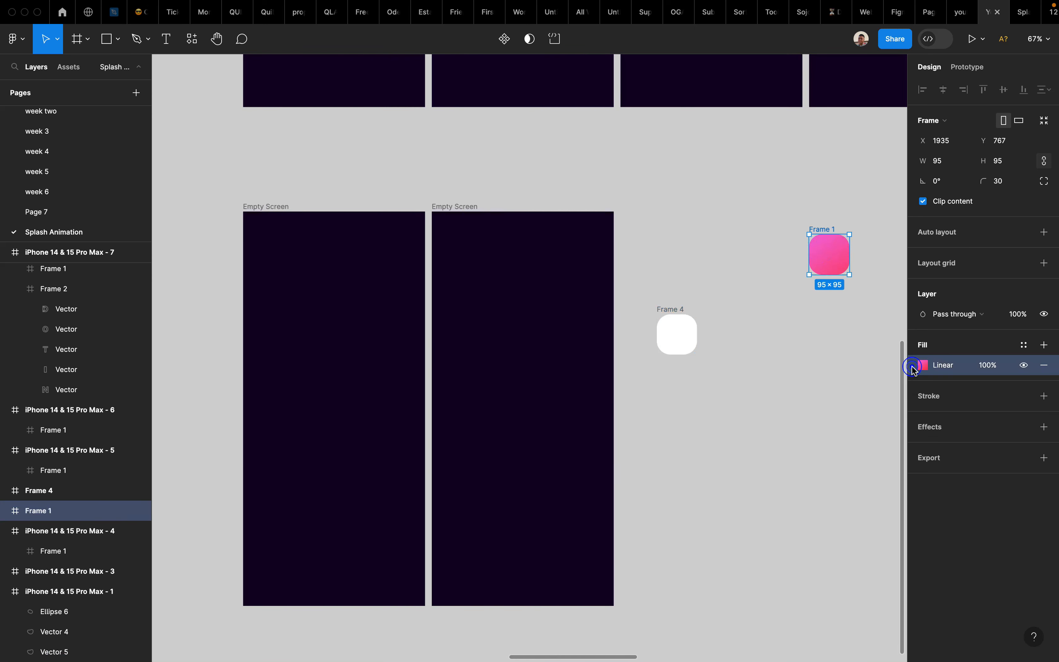
left_click(684, 317)
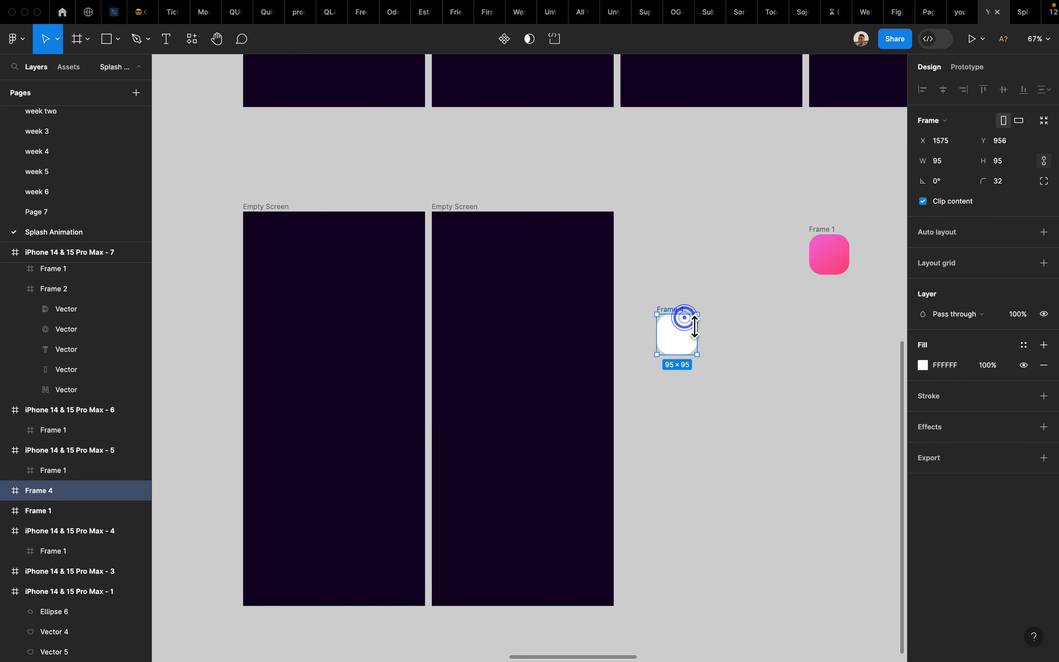
key("ctrl+v")
left_click(798, 362)
left_click(676, 314)
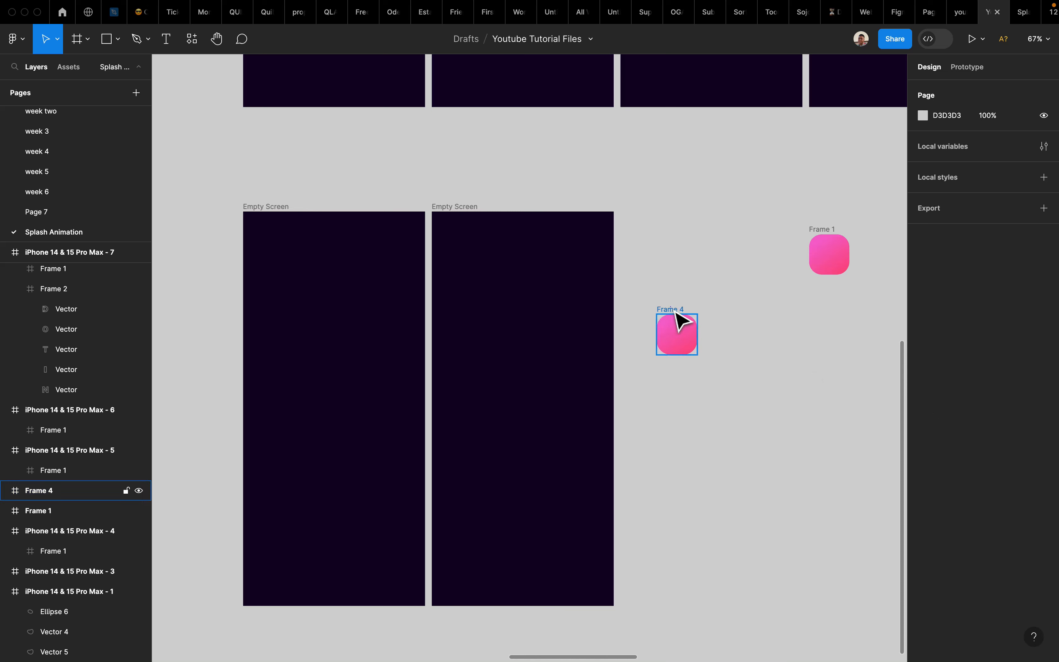
scroll(673, 309, "left", 3)
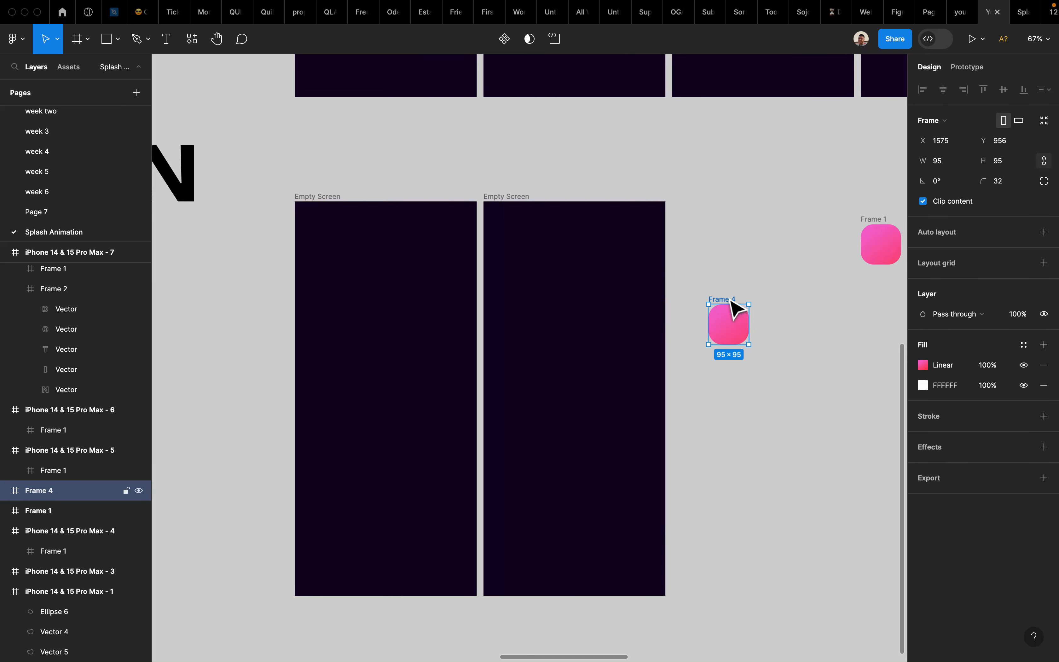
scroll(735, 308, "down", 5)
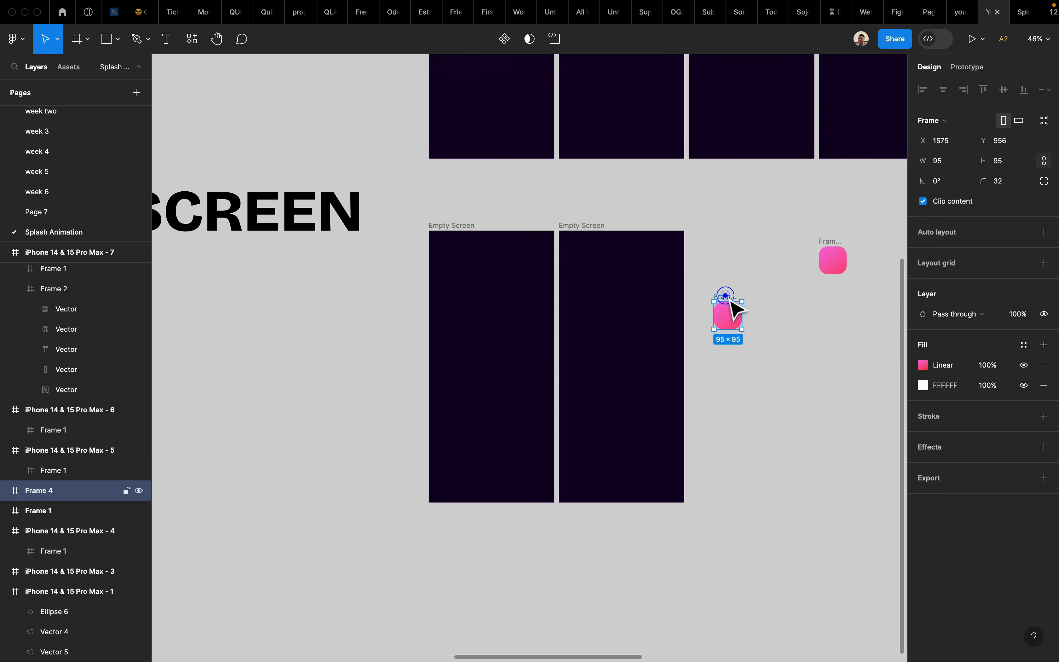
Step: Rename the second Empty Screen frame as Screen plus logo
left_click_drag(726, 305, 721, 300)
left_click(596, 228)
double_click(597, 224)
left_click(595, 222)
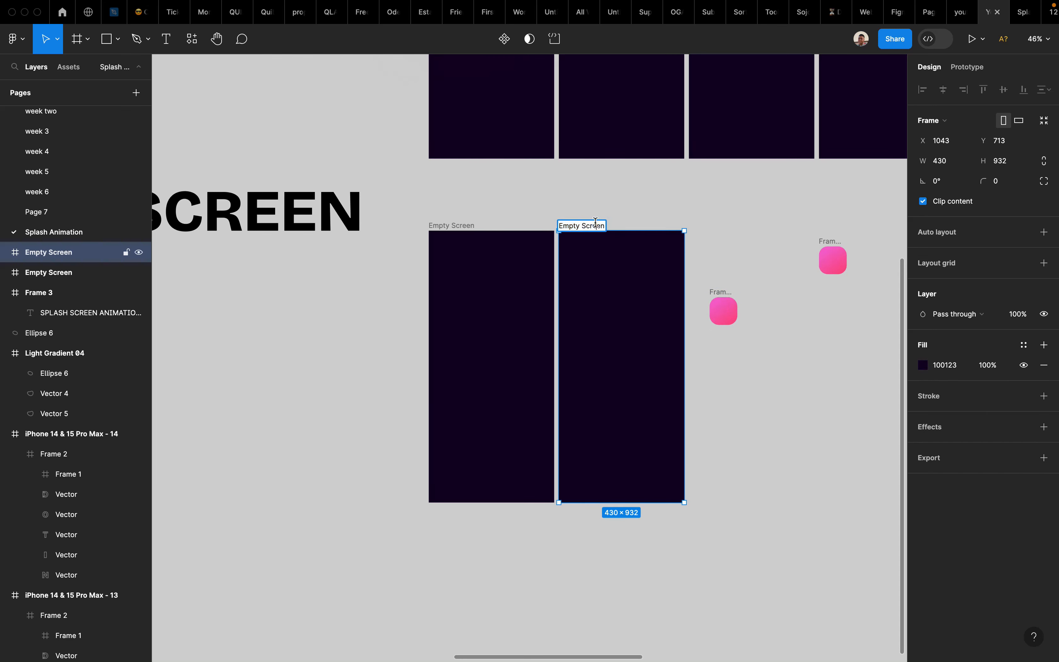
type("X")
key("Return")
Step: Move the new pink rounded square into the Screen plus logo frame and centre it horizontally and vertically
left_click(709, 199)
left_click(721, 290)
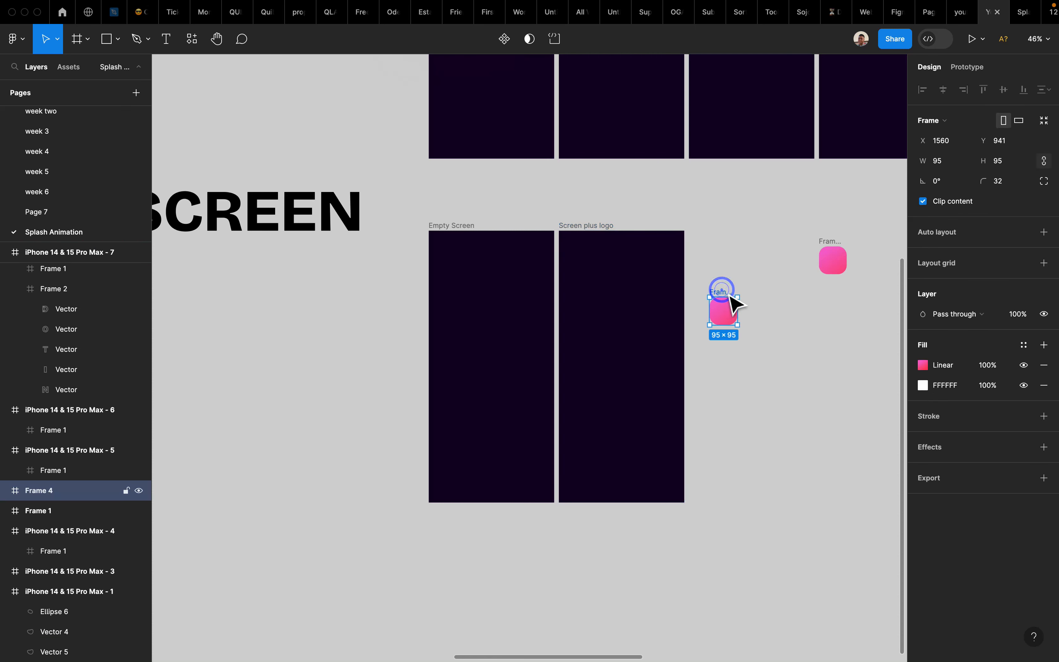
left_click_drag(729, 297, 629, 329)
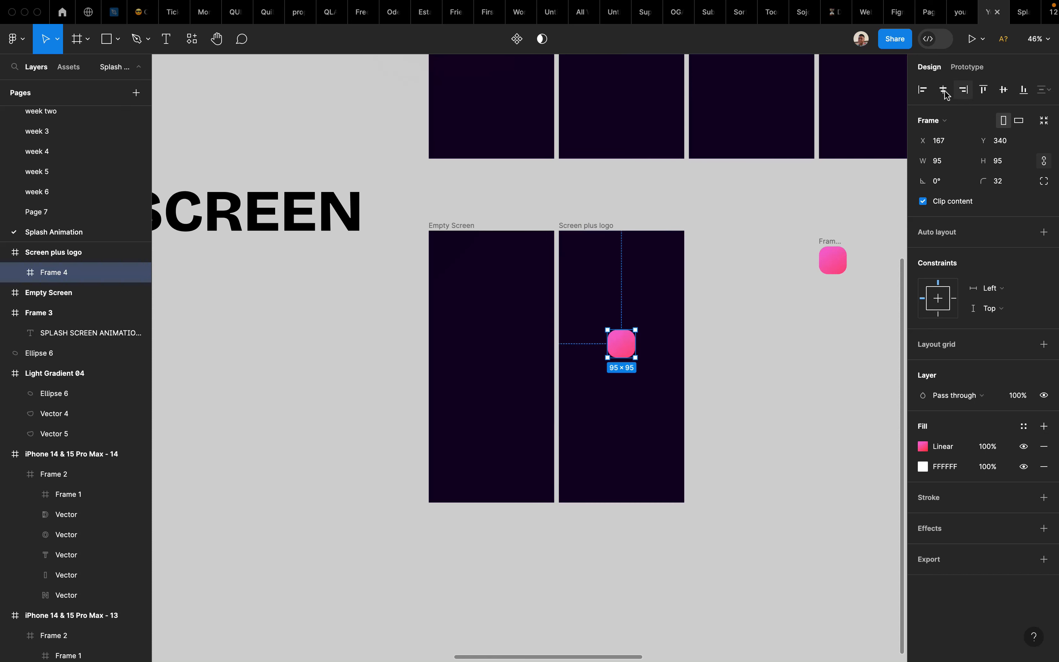
left_click(1004, 90)
left_click(740, 373)
Step: Delete the spare pink reference square beside the Screen plus logo frame
scroll(744, 377, "right", 2)
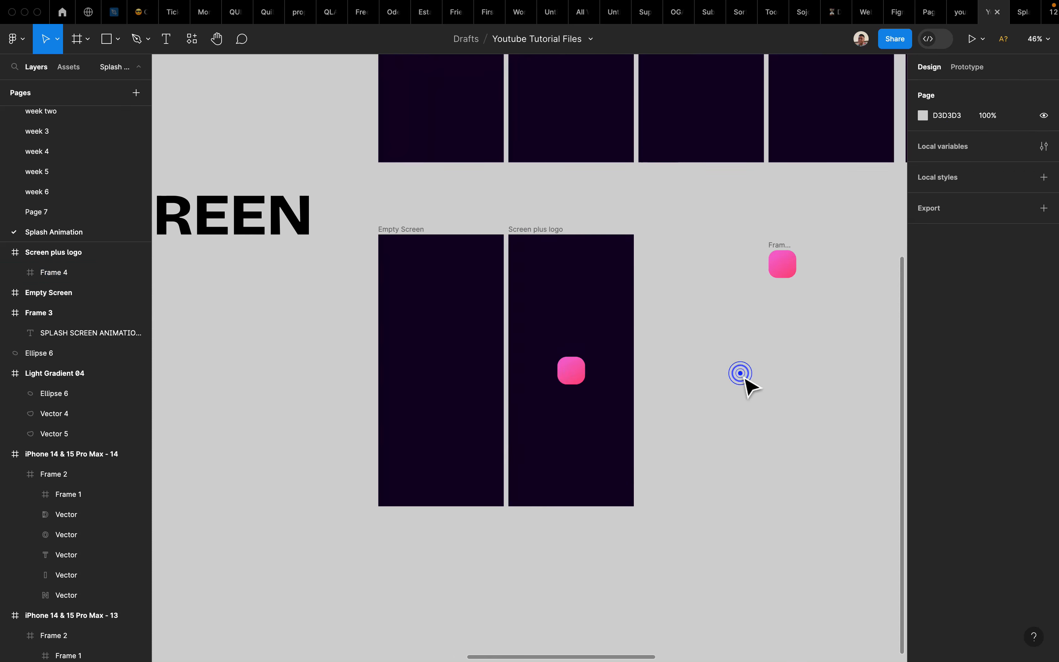
left_click(567, 381)
scroll(692, 306, "right", 3)
left_click(693, 254)
key("Delete")
scroll(697, 255, "right", 2)
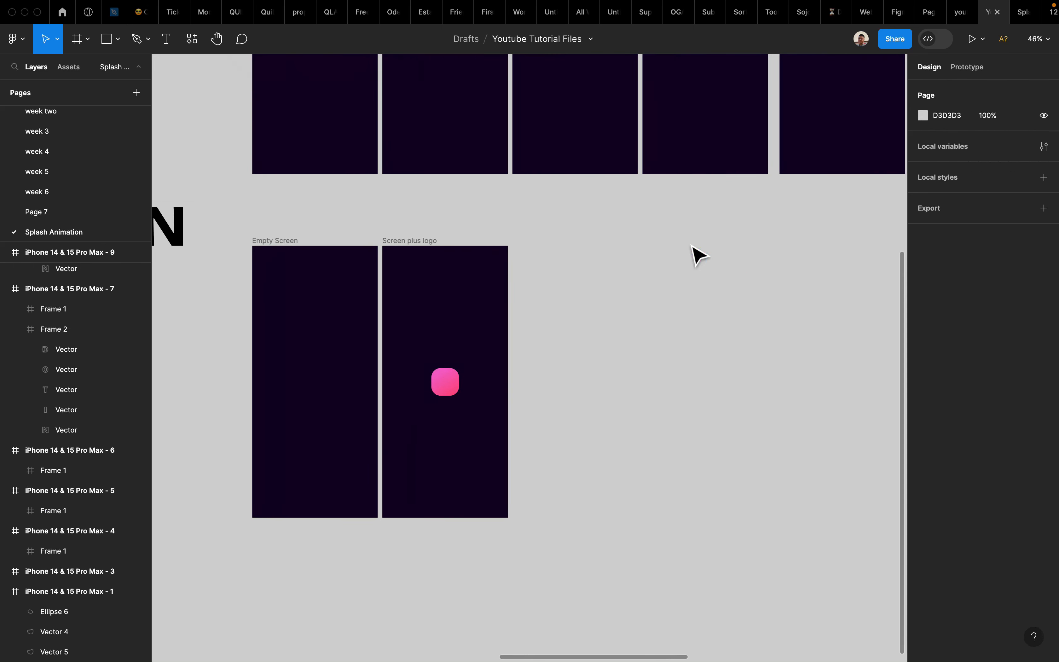
Step: Create a prototype connection from the Empty Screen frame to the Screen plus logo frame
scroll(337, 210, "left", 2)
left_click(288, 217)
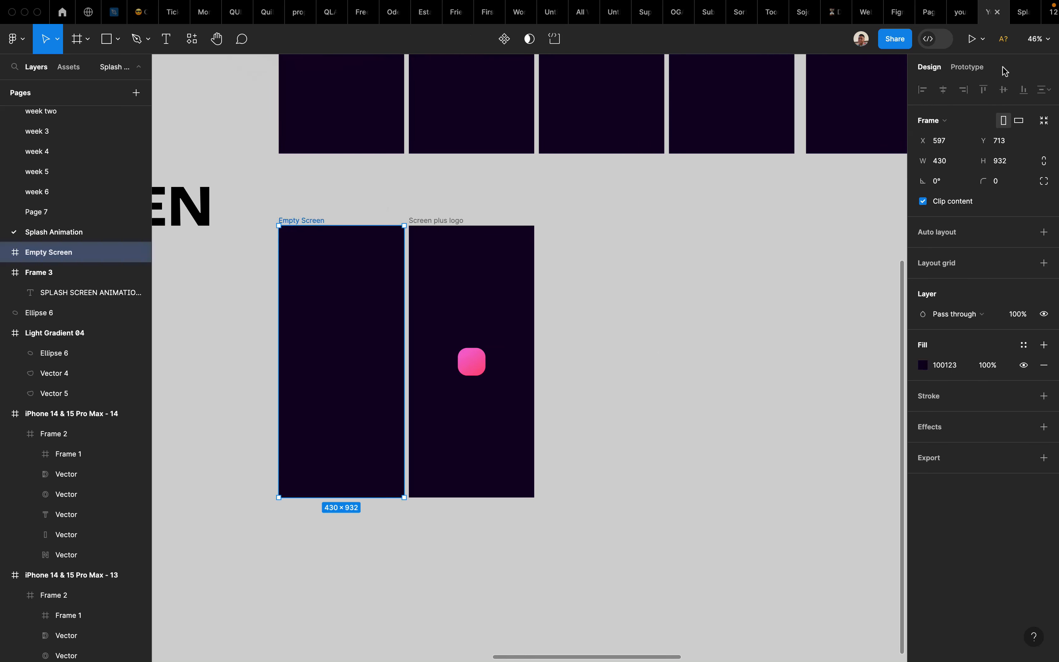
left_click(973, 68)
scroll(428, 353, "up", 5)
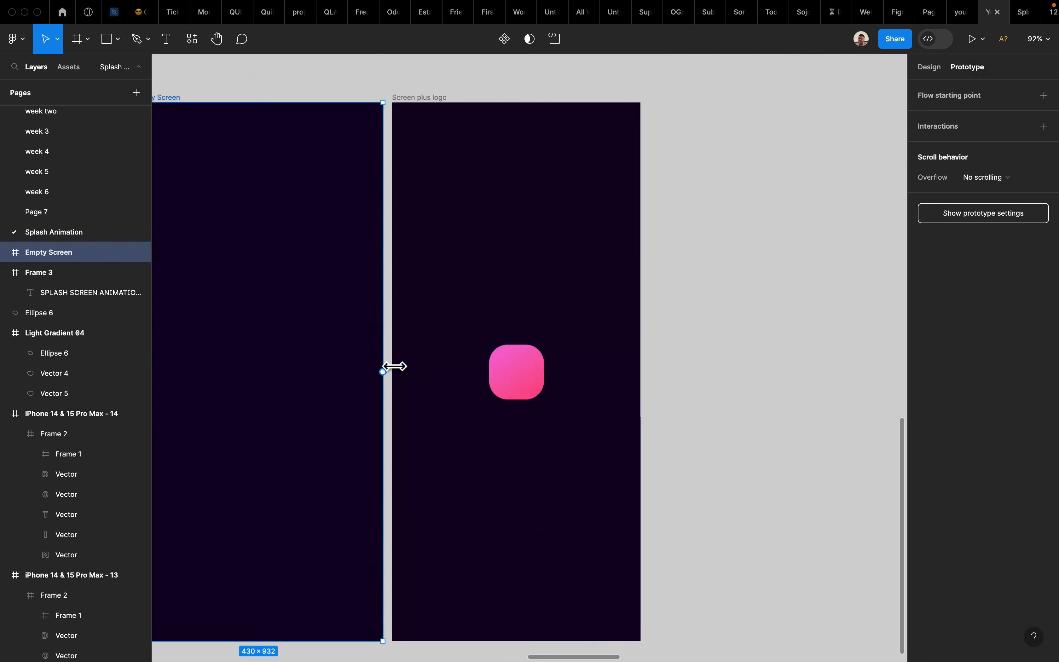
left_click_drag(381, 372, 413, 376)
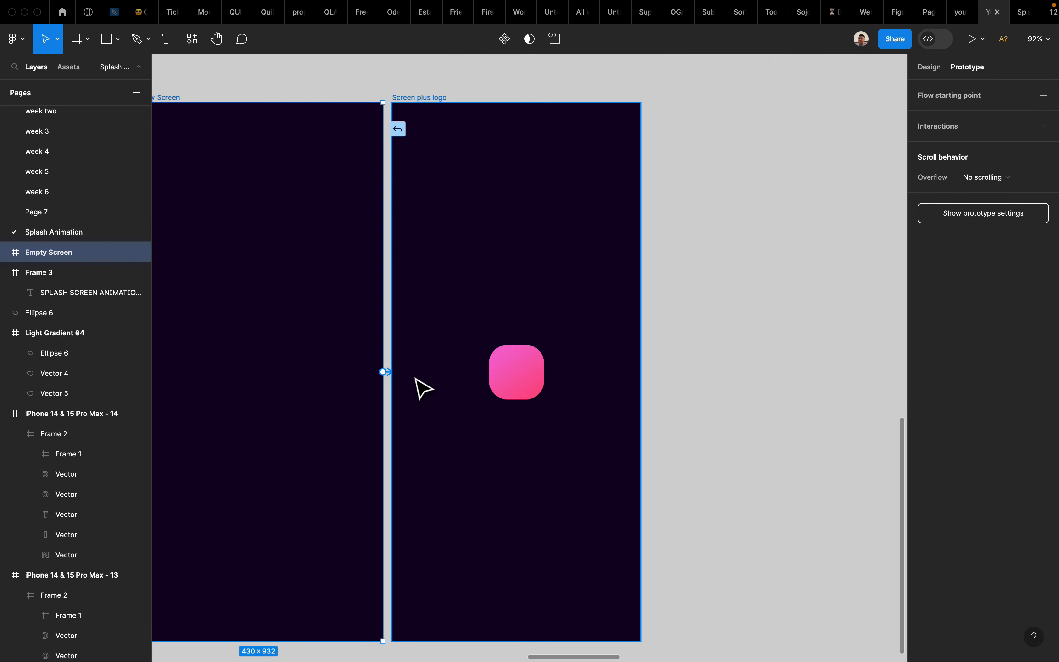
left_click_drag(422, 388, 420, 388)
Step: Set the connection's trigger to After delay at 1500ms and its Smart animate easing to Ease in
left_click(352, 401)
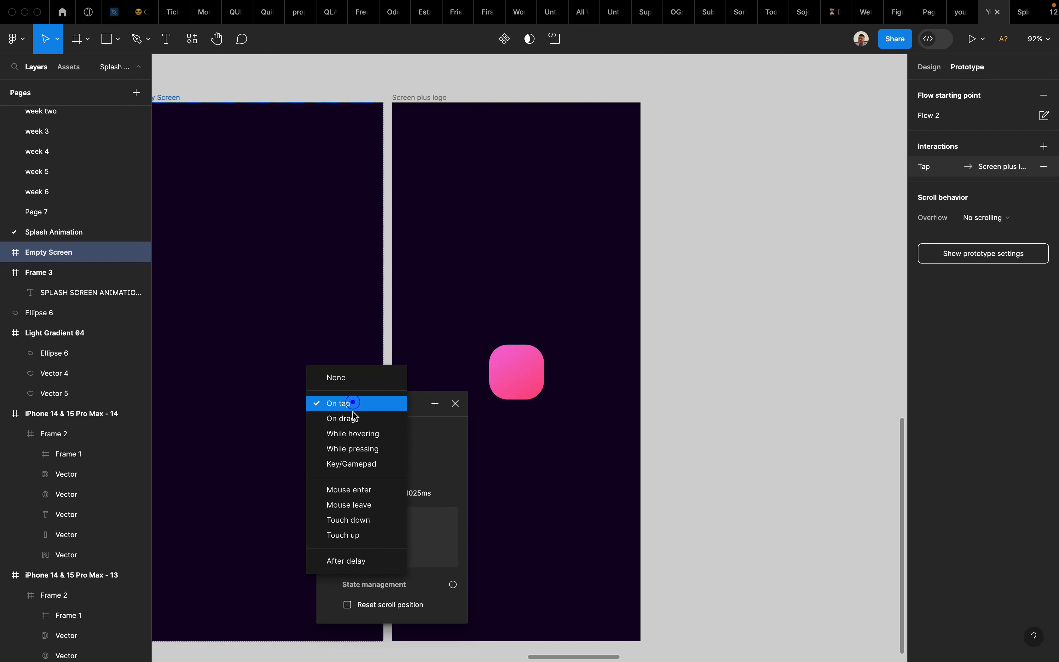
left_click(353, 561)
left_click(354, 424)
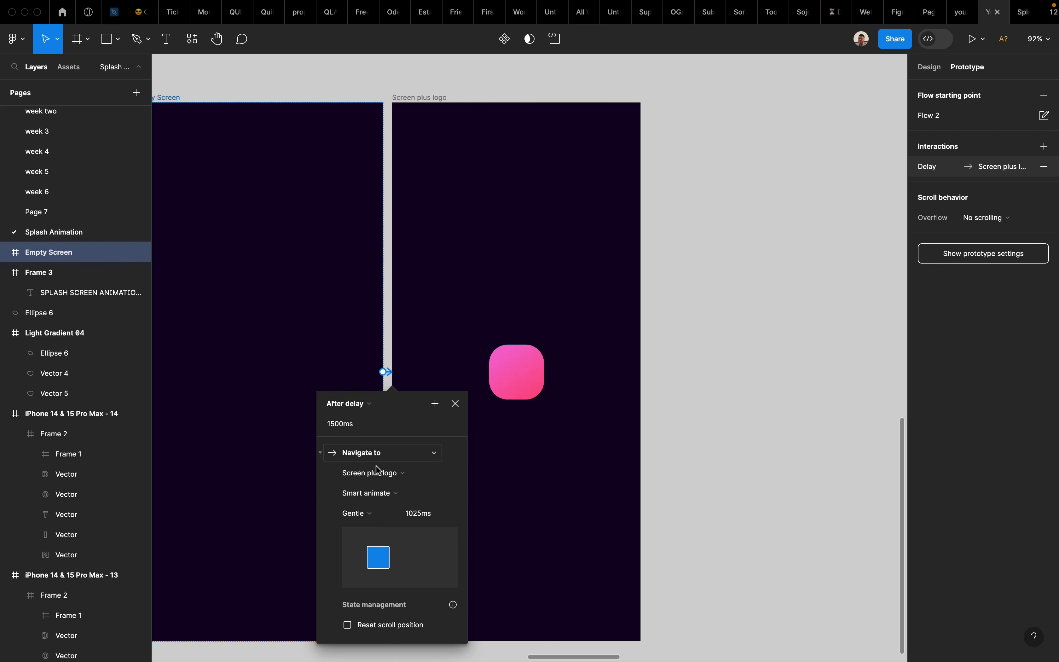
left_click(377, 520)
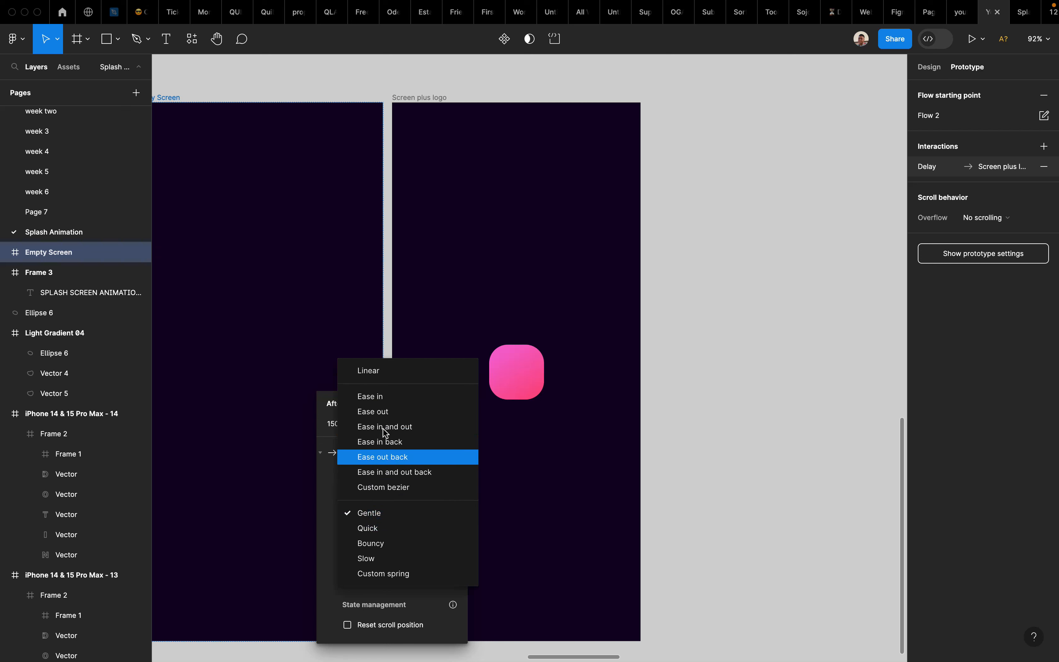
left_click(371, 396)
left_click(791, 368)
Step: Preview the Flow 2 prototype, watch the logo transition from the empty screen, and close the preview
scroll(790, 368, "down", 3)
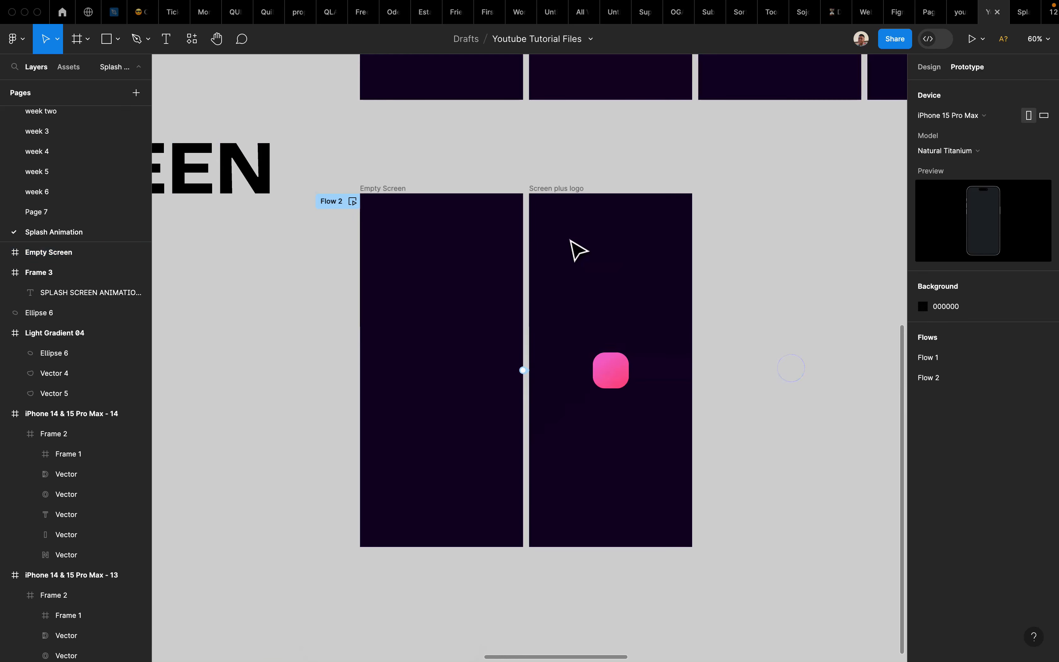
left_click(352, 202)
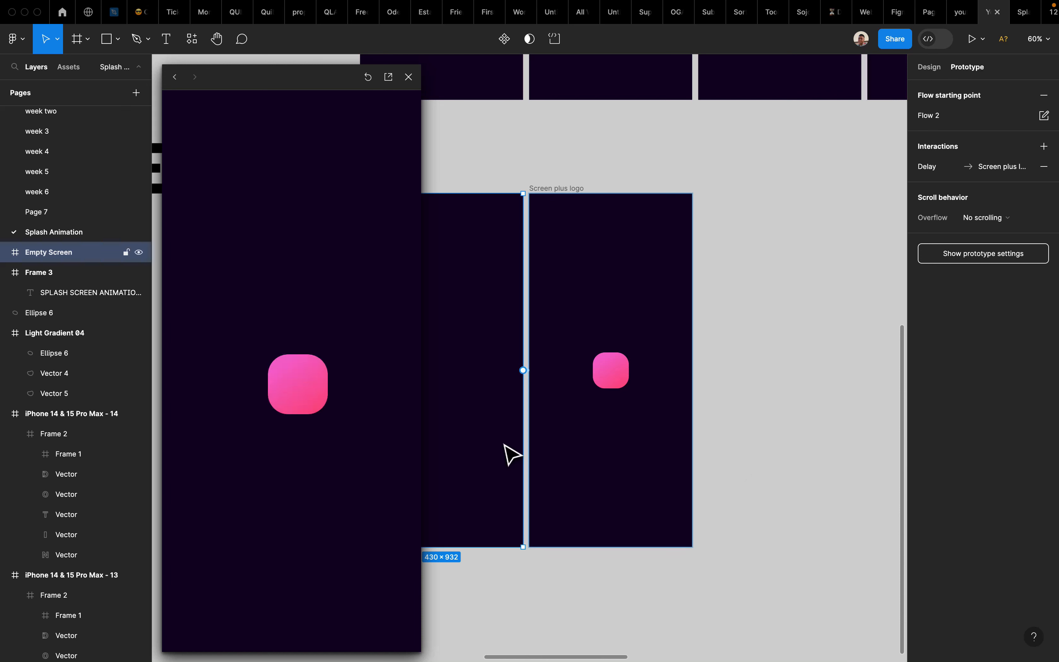
scroll(485, 390, "left", 3)
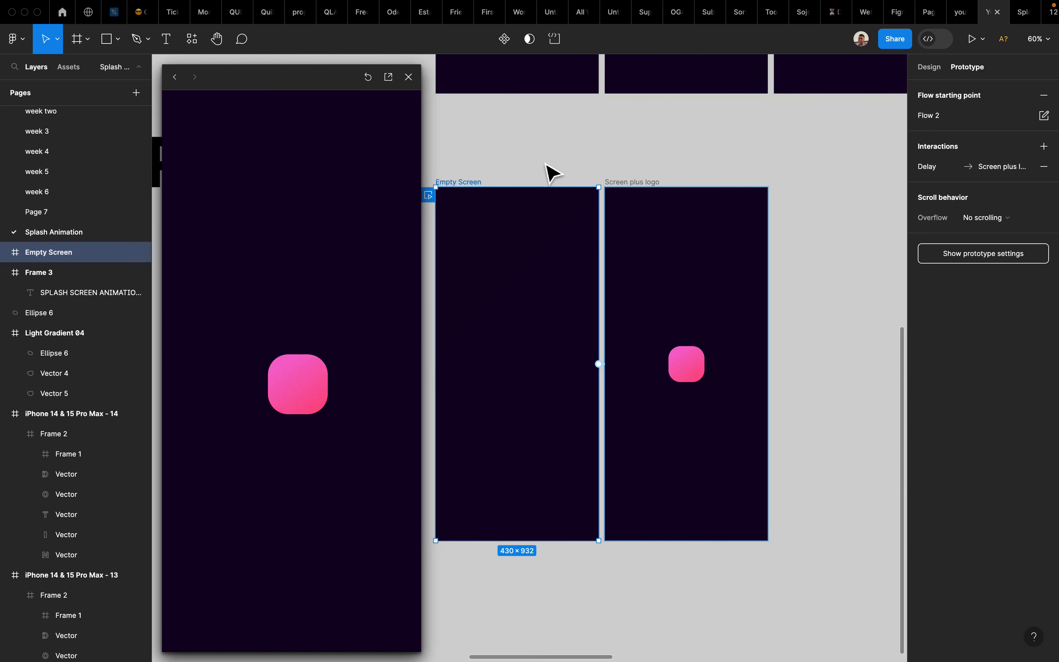
left_click(456, 315)
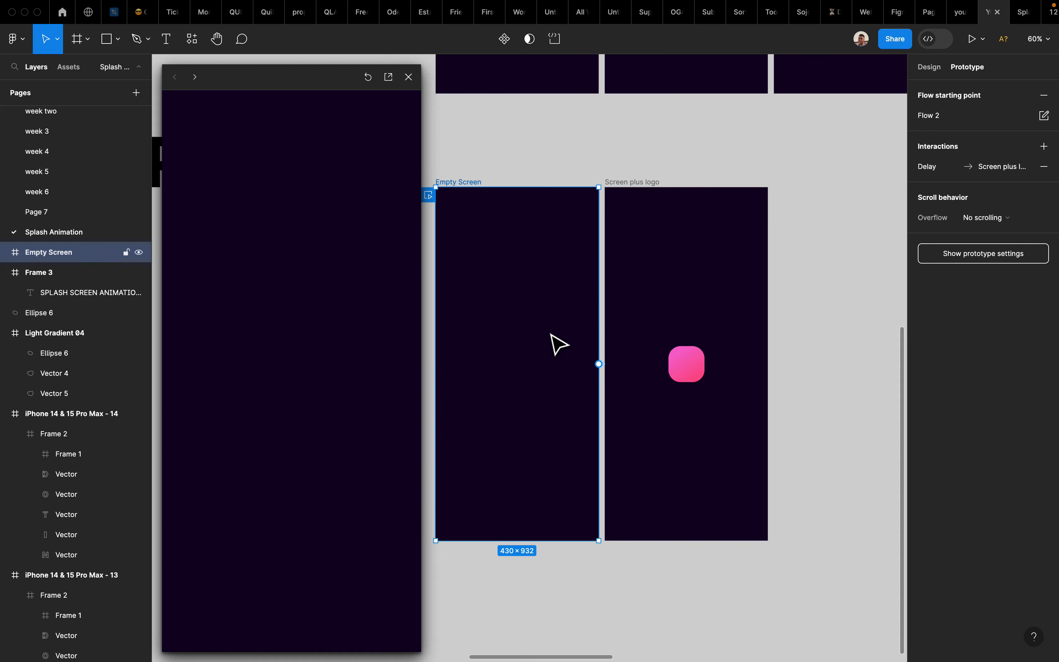
left_click(494, 152)
left_click(408, 77)
Step: Add a second line SCREEN + LOGO to the EMPTY SCREEN heading and move the heading down beside the new frames
scroll(550, 206, "right", 5)
scroll(661, 184, "right", 3)
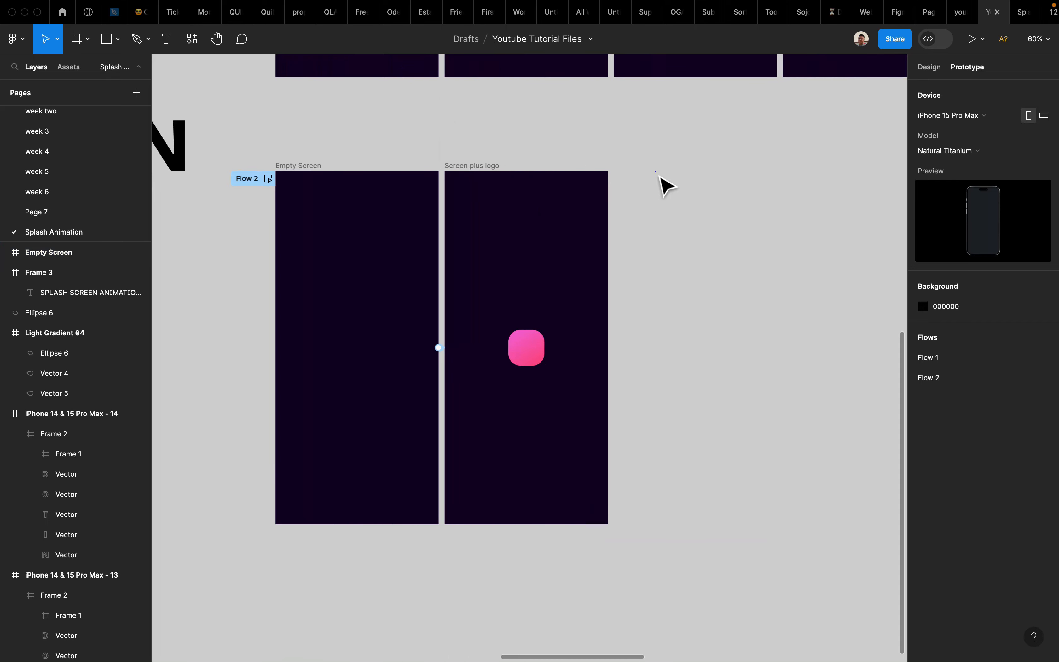
scroll(575, 201, "left", 9)
left_click(423, 183)
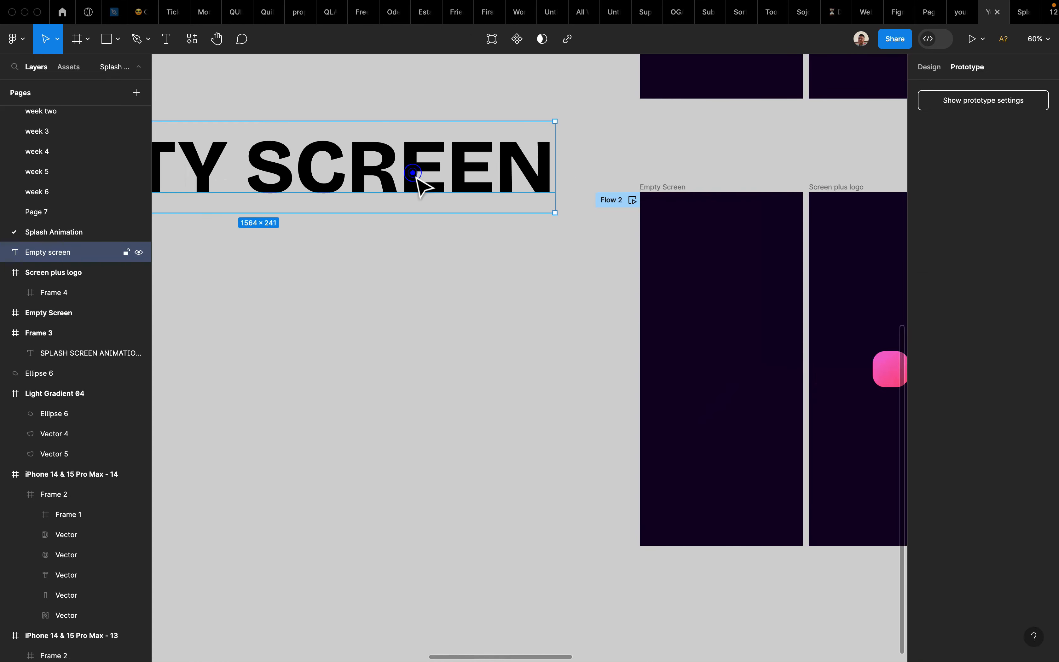
scroll(425, 186, "down", 5)
double_click(447, 173)
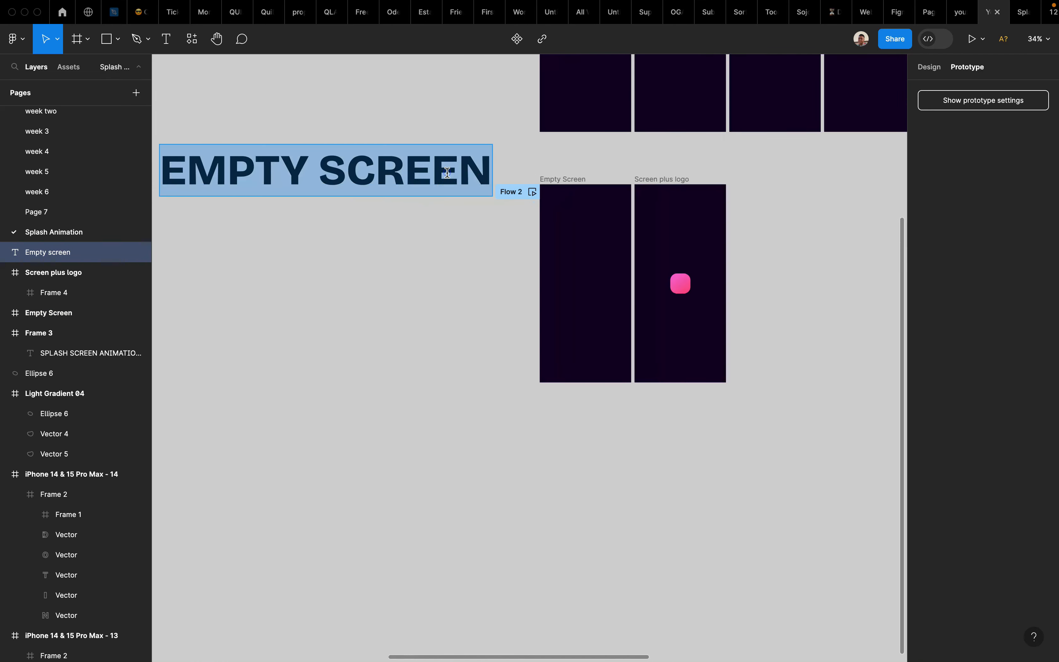
left_click(486, 168)
key("Return")
type("E")
key("BackSpace")
type("SCREE")
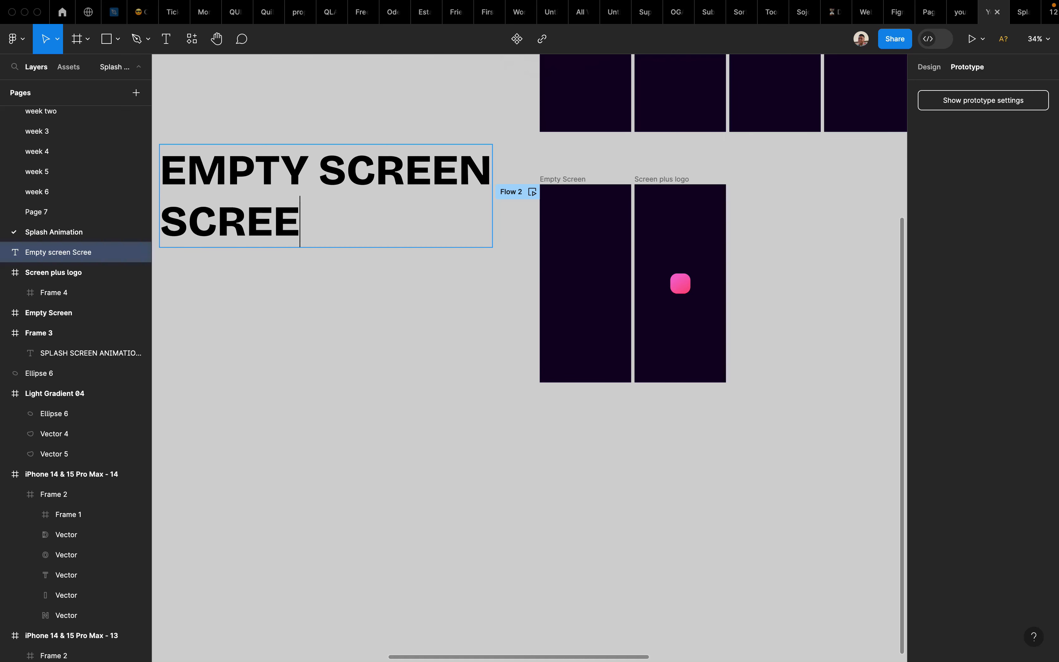
type("N +")
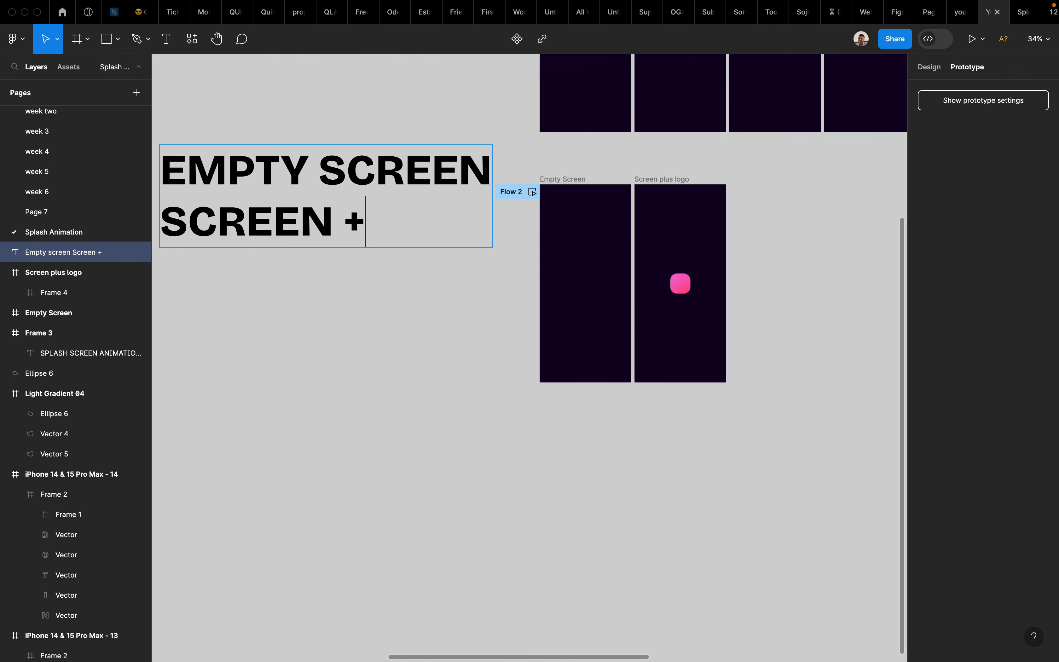
type("lol\\go")
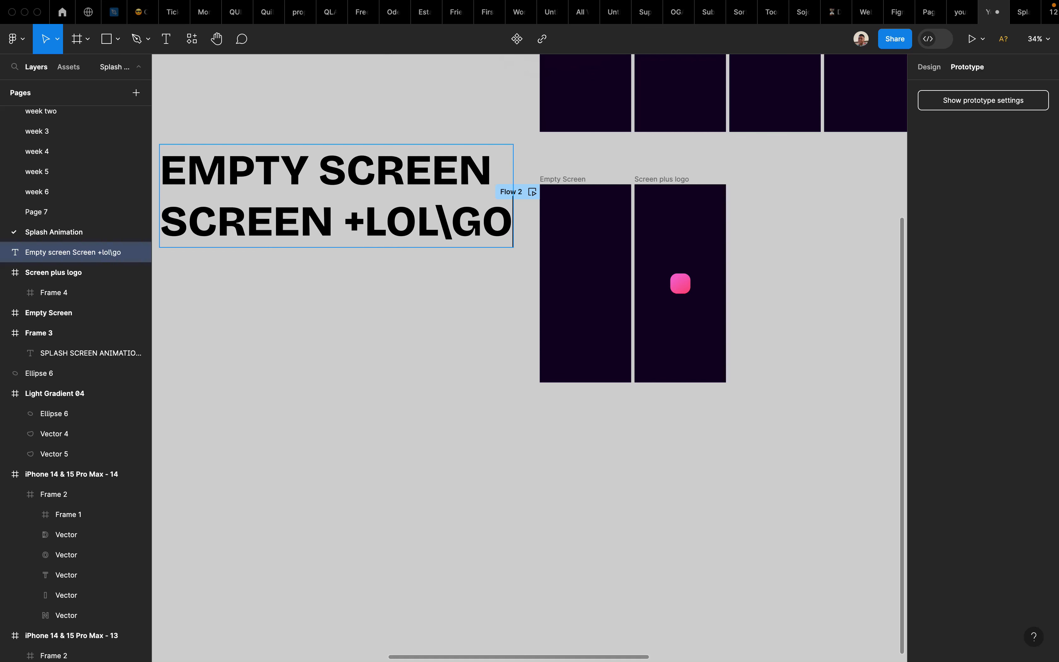
key("BackSpace")
key("BackSpace")
key("BackSpace")
key("BackSpace")
type("go")
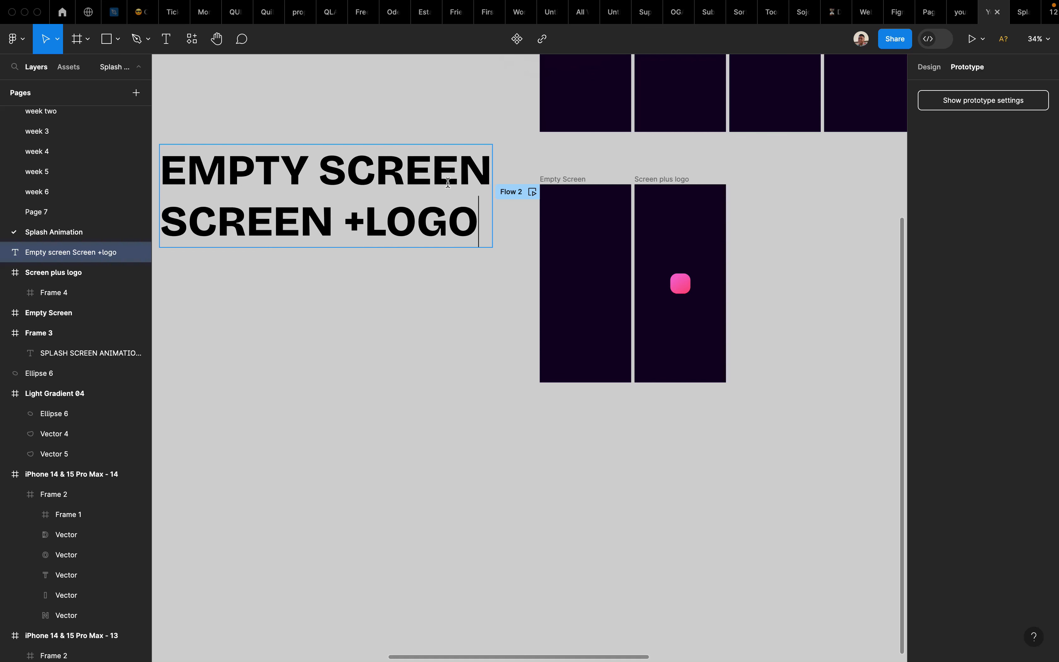
left_click(371, 221)
scroll(391, 273, "down", 3)
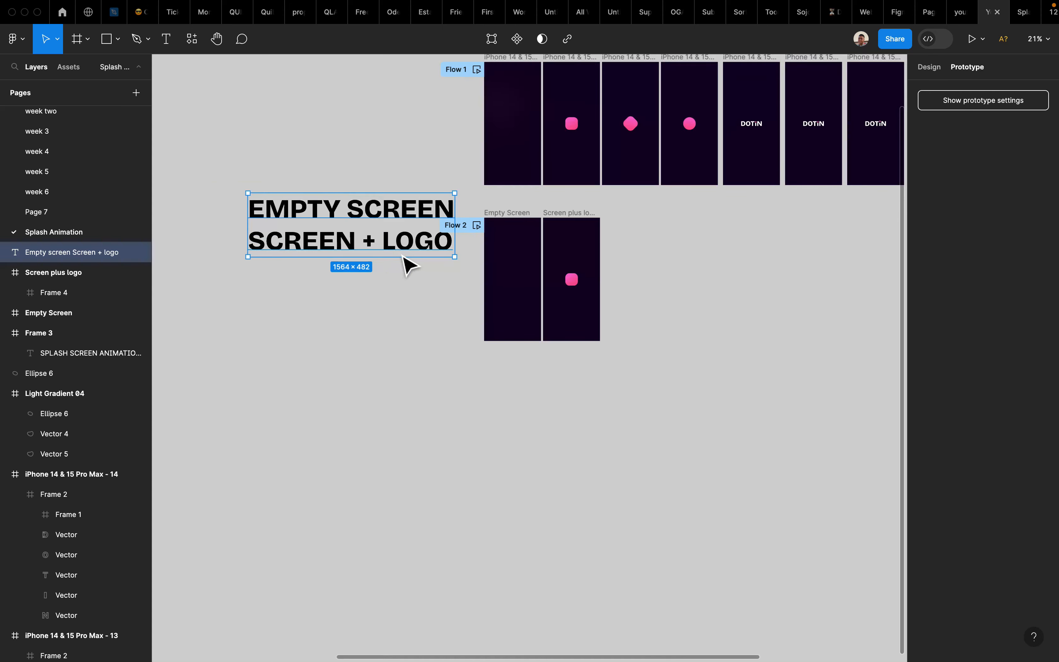
left_click_drag(400, 248, 413, 286)
Step: Duplicate the Screen plus logo frame
scroll(559, 276, "up", 4)
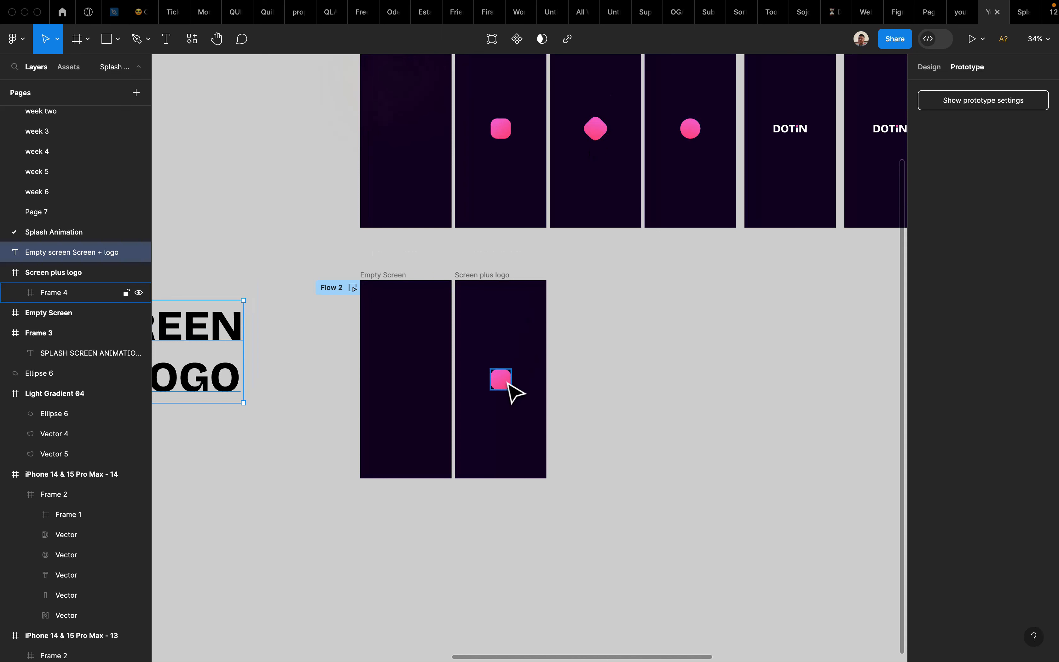
scroll(509, 387, "up", 4)
scroll(512, 401, "up", 2)
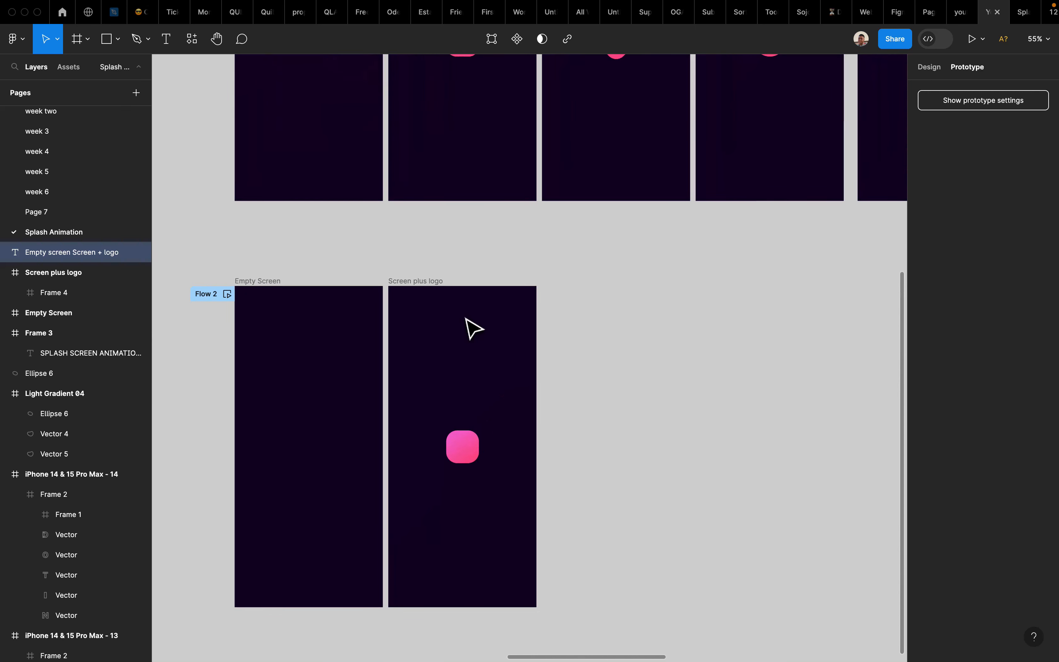
left_click(421, 281)
key("ctrl+d")
Step: Check the reference diamond's rotation and set the pink square in the duplicated Screen plus logo frame to -45°
scroll(661, 455, "up", 5)
scroll(661, 455, "right", 2)
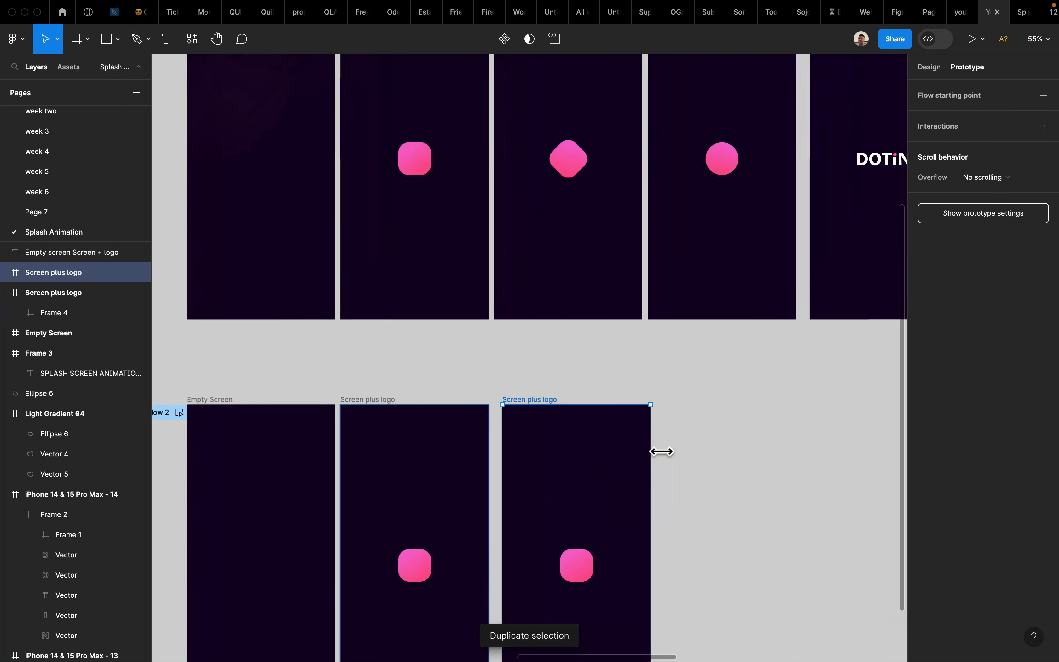
left_click(579, 178)
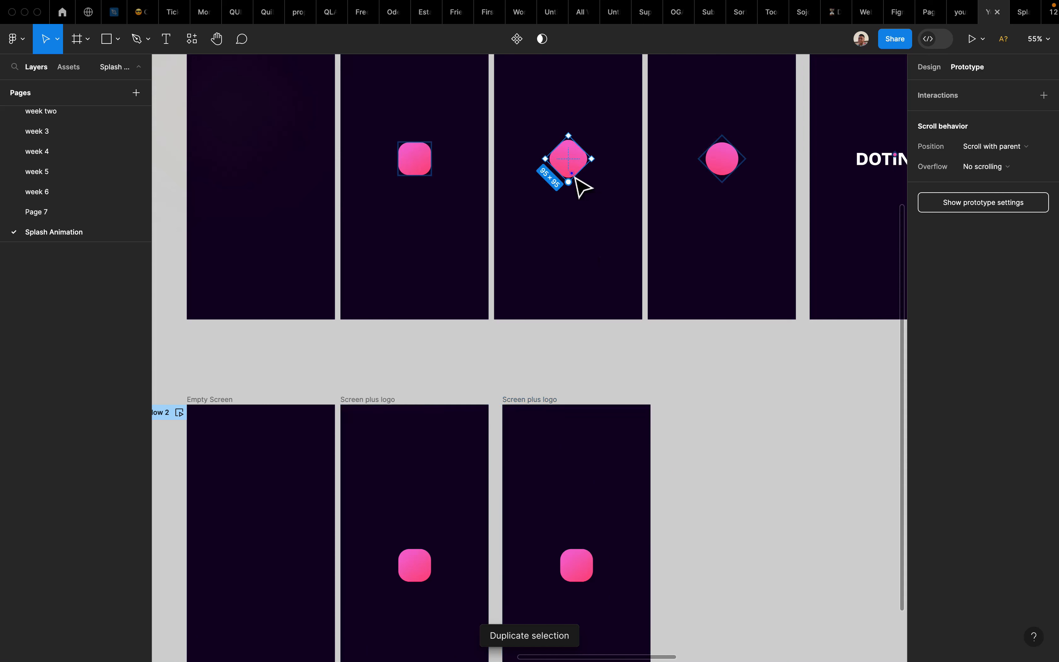
left_click(933, 67)
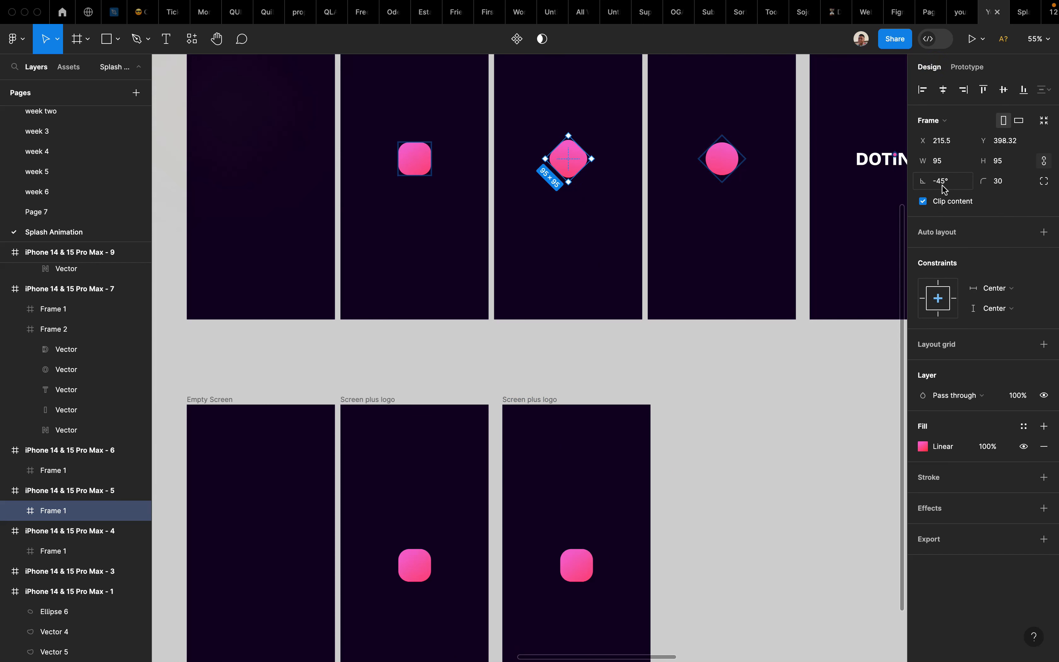
scroll(711, 321, "down", 5)
left_click(588, 422)
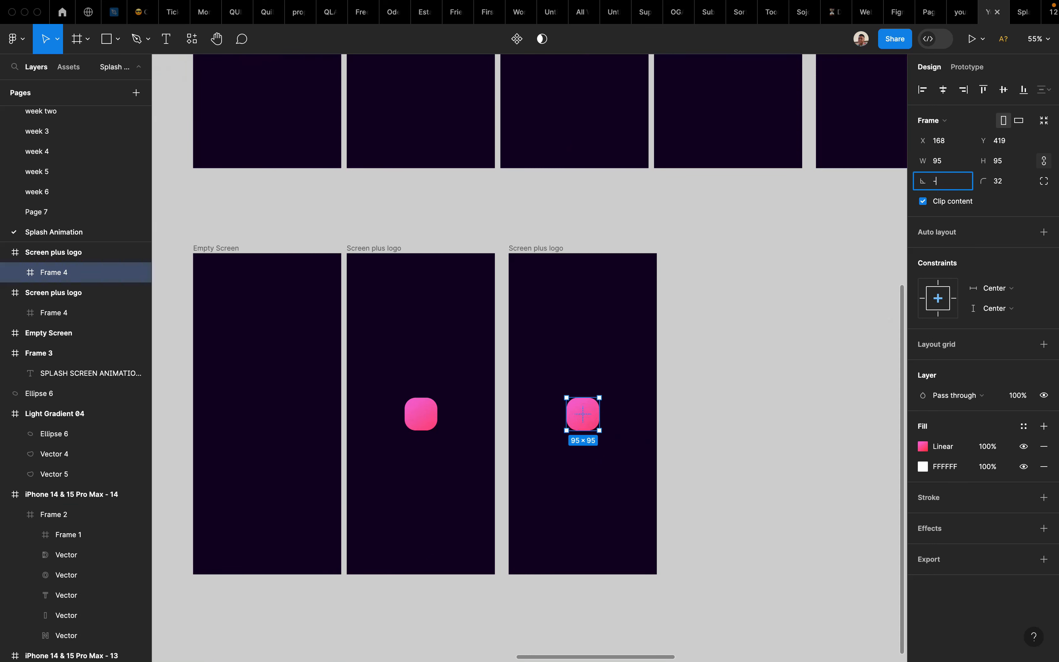
key("Return")
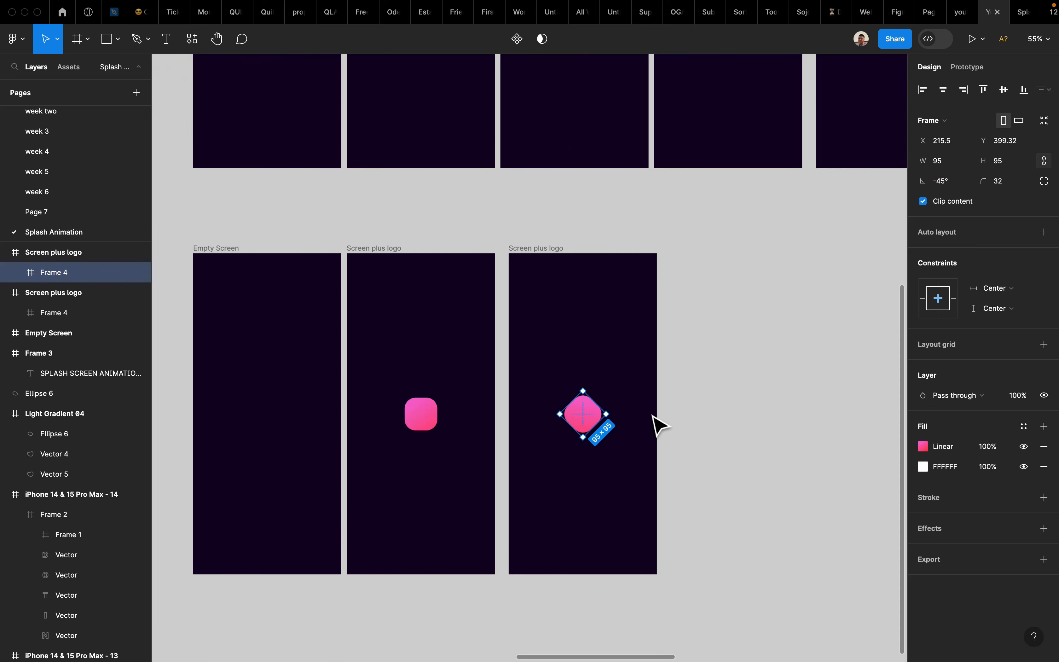
left_click(683, 413)
Step: Link the Screen plus logo frame to its duplicate with the rotated square, using an After delay trigger
scroll(581, 421, "down", 5)
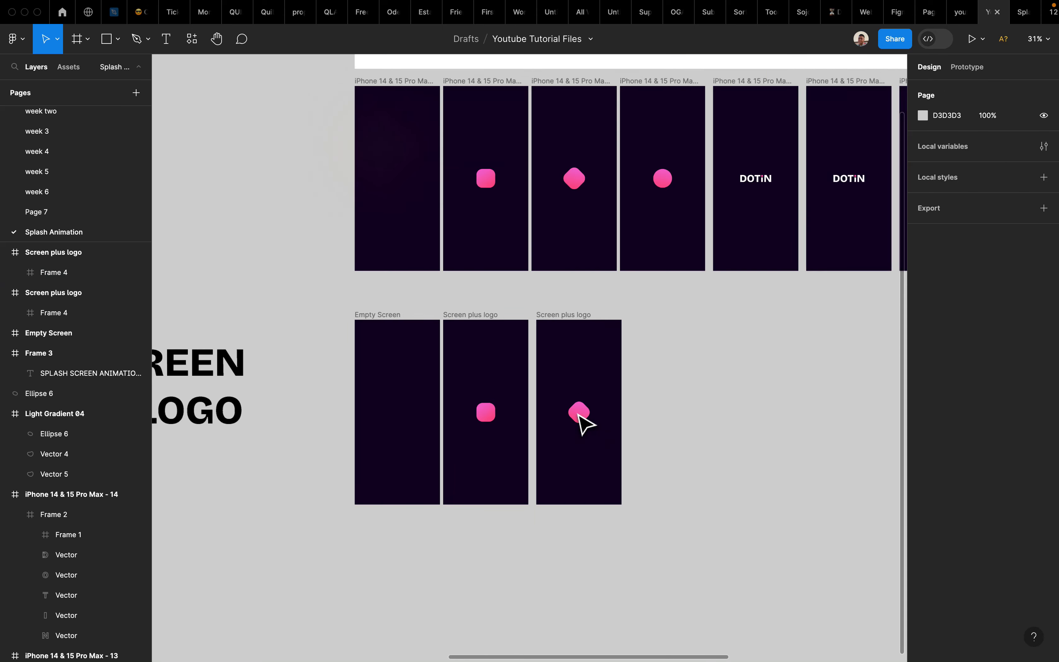
scroll(525, 381, "left", 2)
left_click(530, 303)
scroll(529, 303, "up", 5)
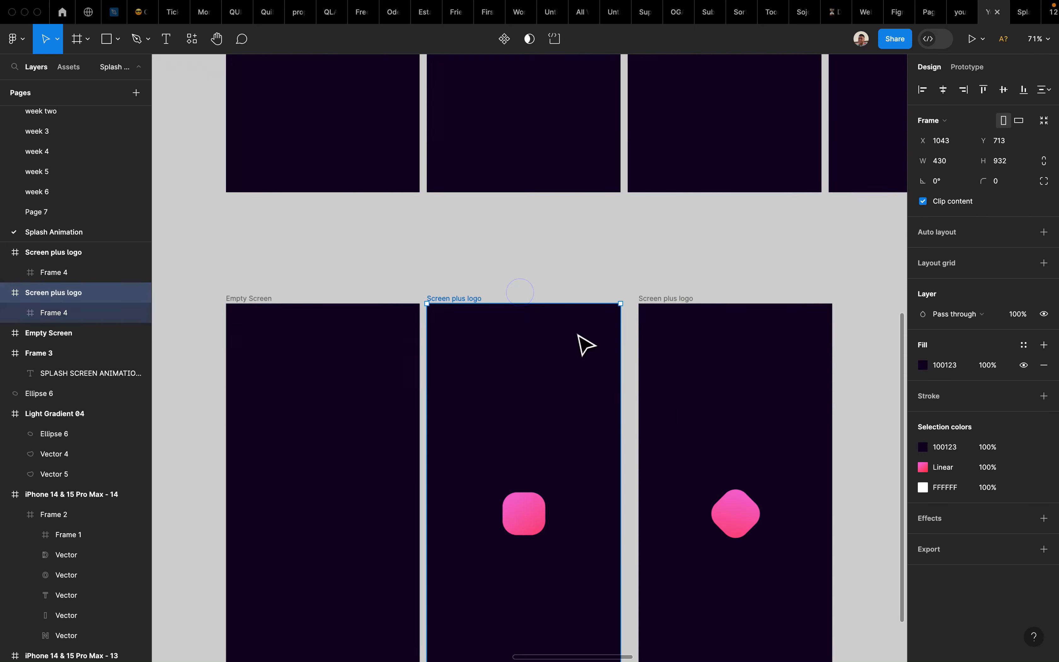
left_click(968, 70)
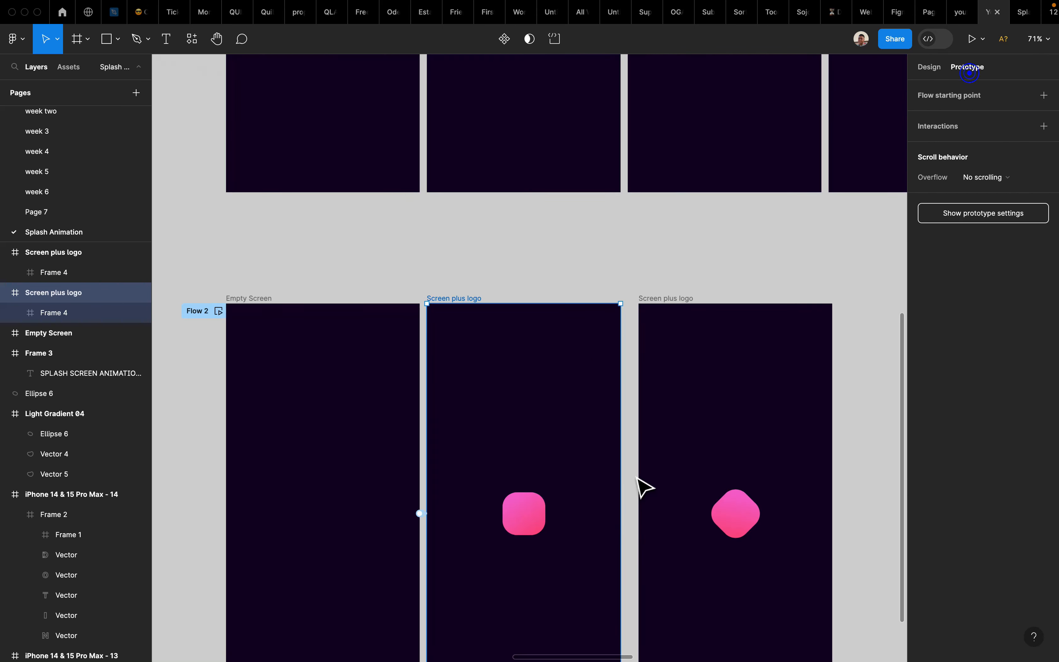
left_click_drag(621, 513, 674, 508)
scroll(656, 494, "down", 4)
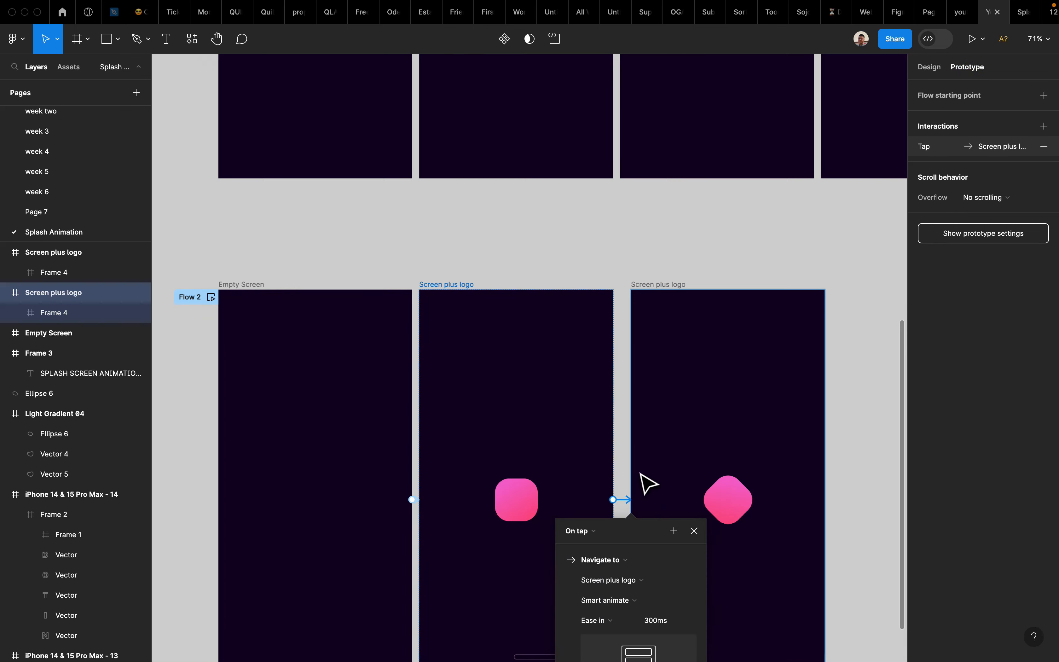
left_click(556, 463)
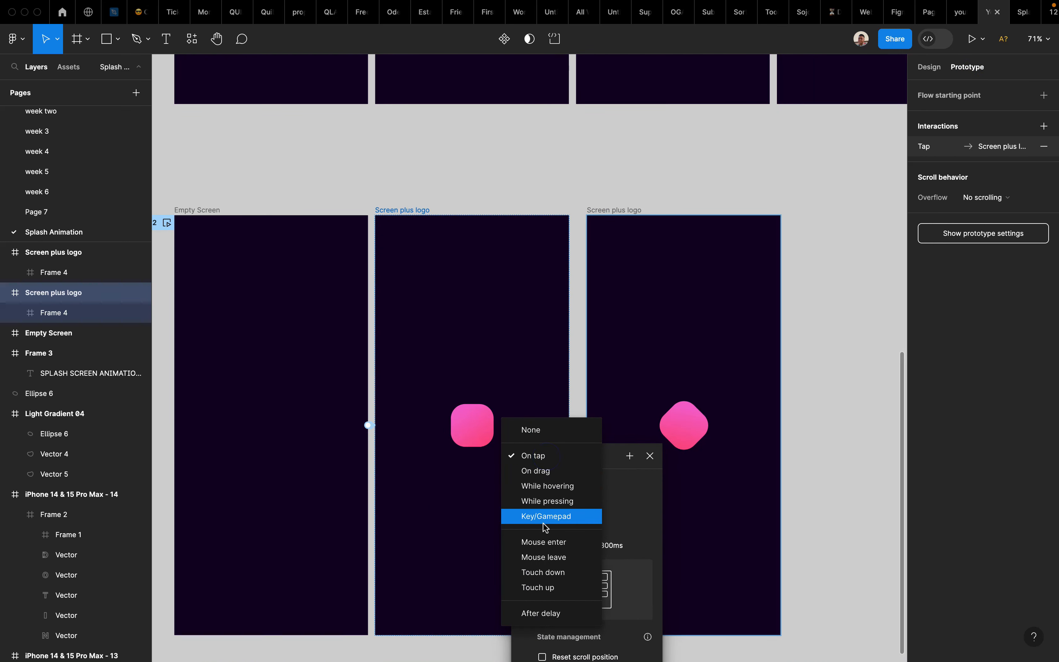
left_click(540, 613)
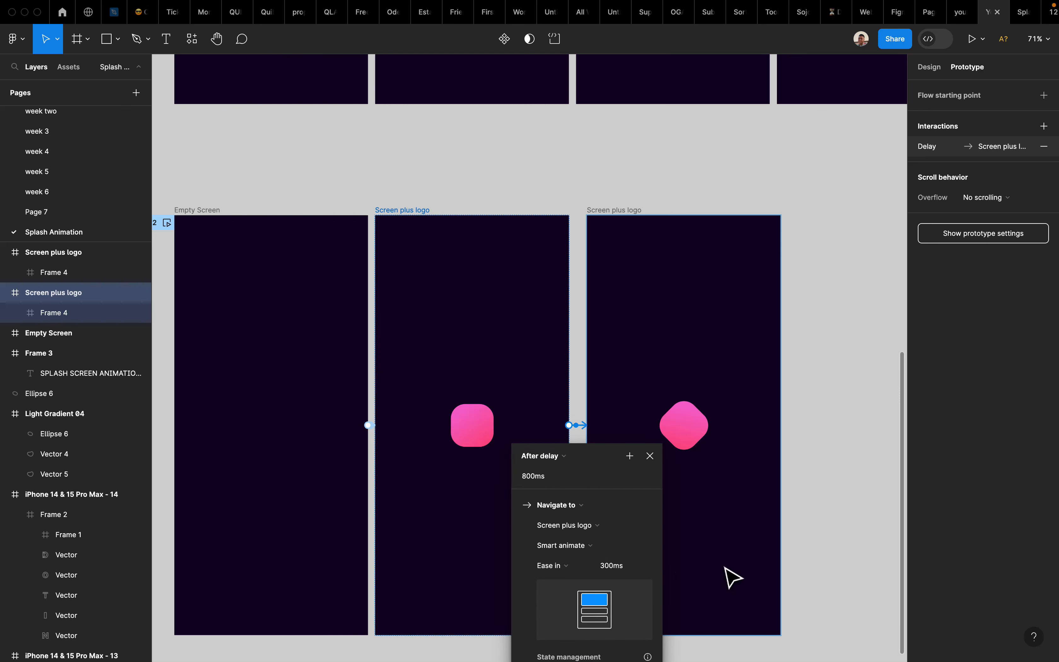
left_click(855, 453)
Step: Preview Flow 2 through to the rotated square and close the preview
scroll(855, 454, "down", 5)
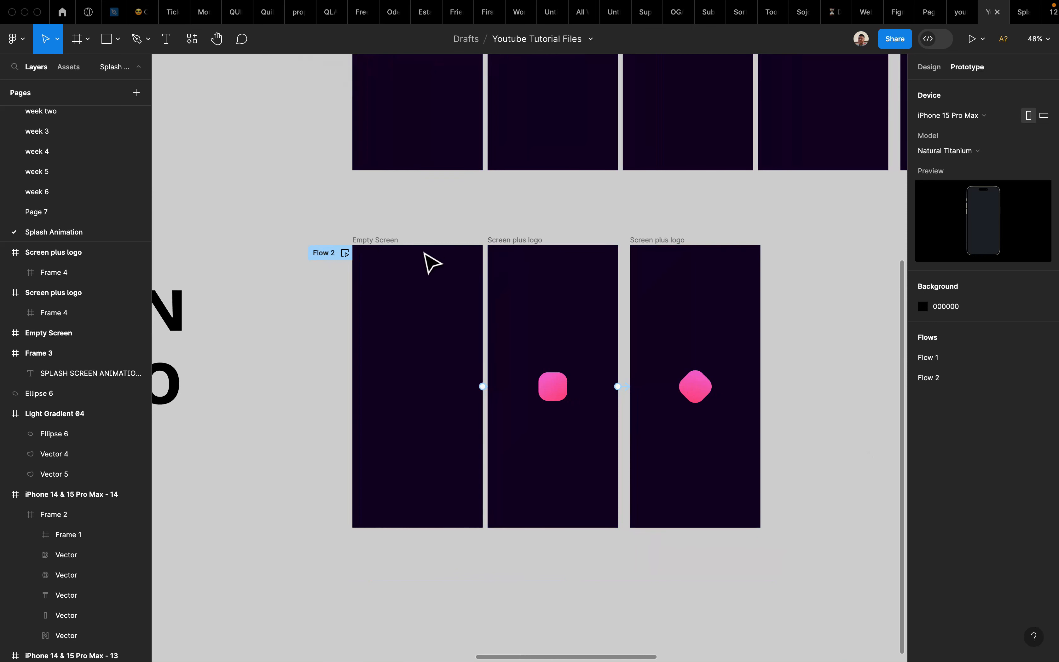
left_click(345, 252)
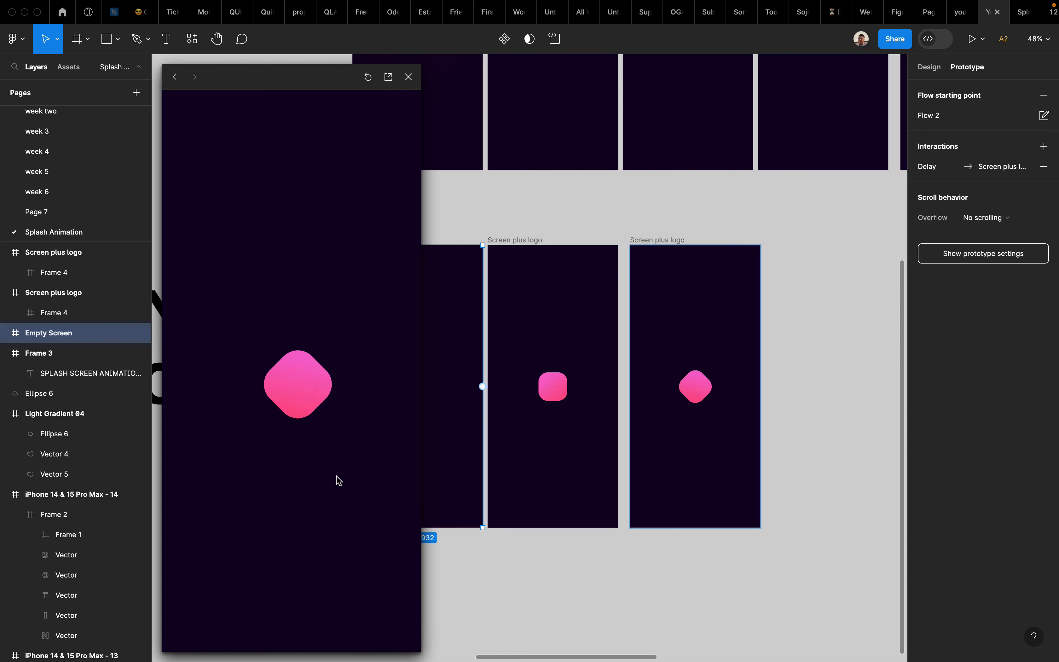
left_click(493, 214)
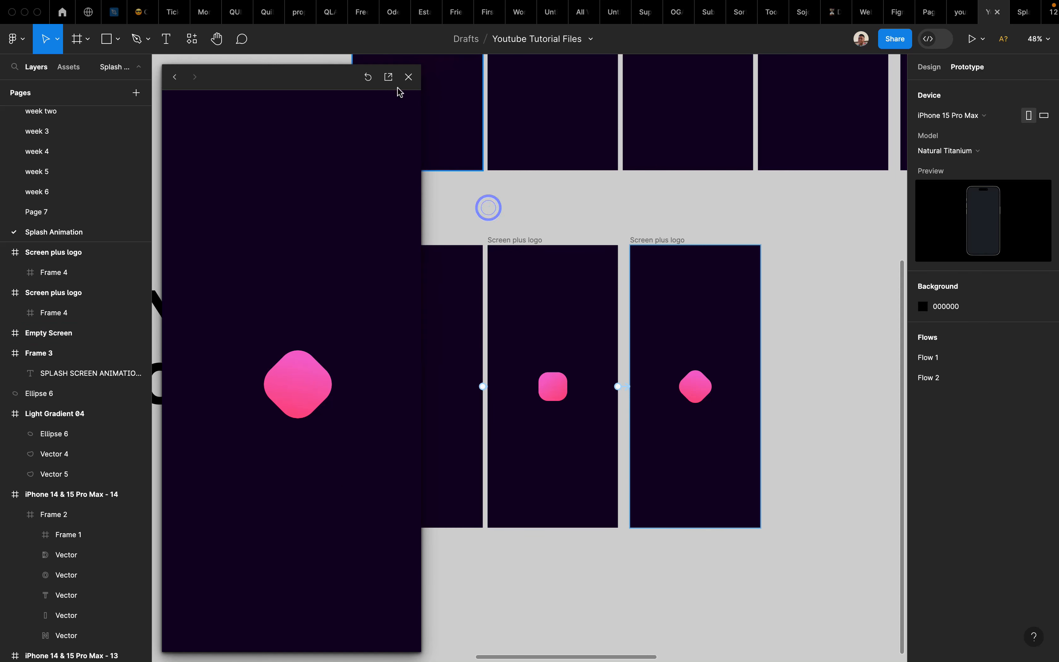
left_click(408, 77)
Step: Move the frame with the rotated square closer to the Screen plus logo frame, leaving a 16 px gap
scroll(543, 221, "right", 3)
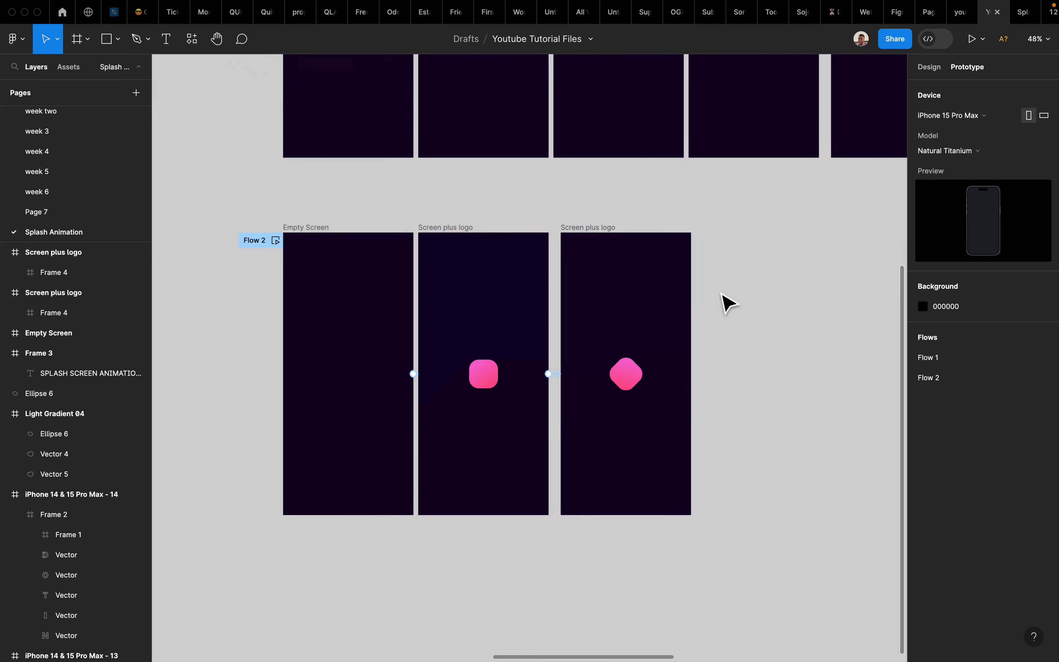
scroll(728, 301, "right", 2)
left_click_drag(545, 228, 538, 231)
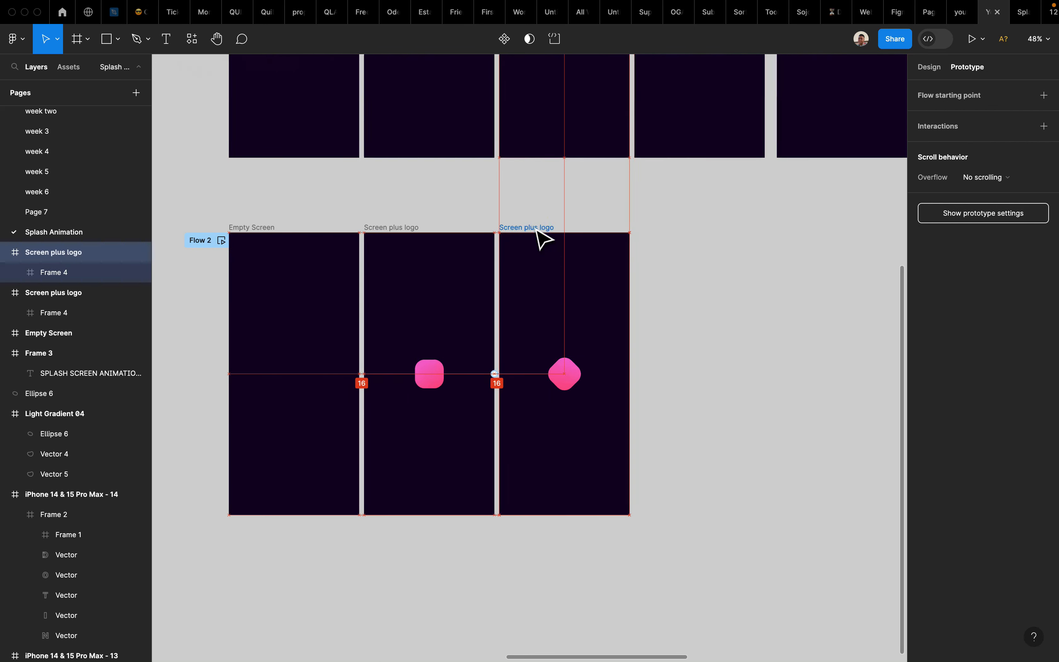
Step: Rename the frame with the rotated square to Screen plus logo titled
double_click(535, 226)
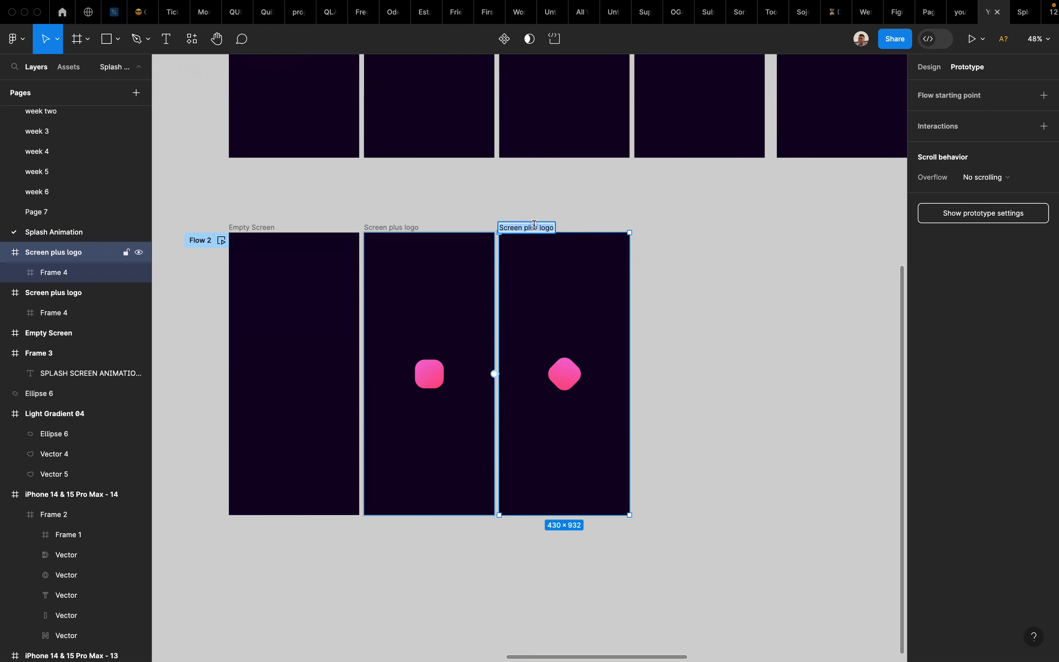
left_click(556, 228)
double_click(552, 228)
left_click(554, 226)
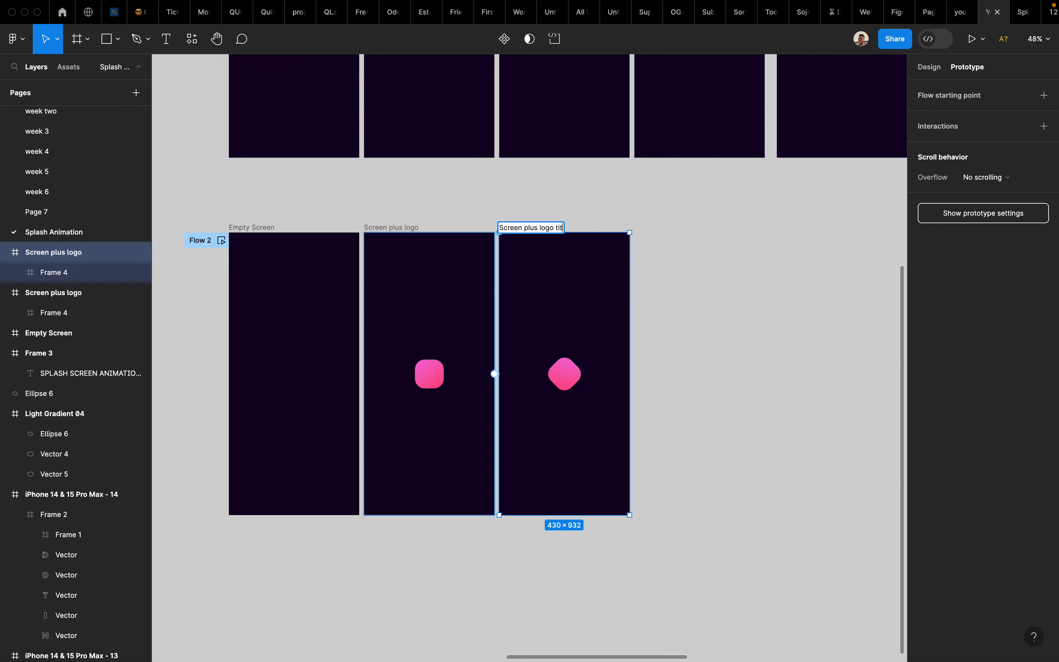
type("titled")
left_click(602, 210)
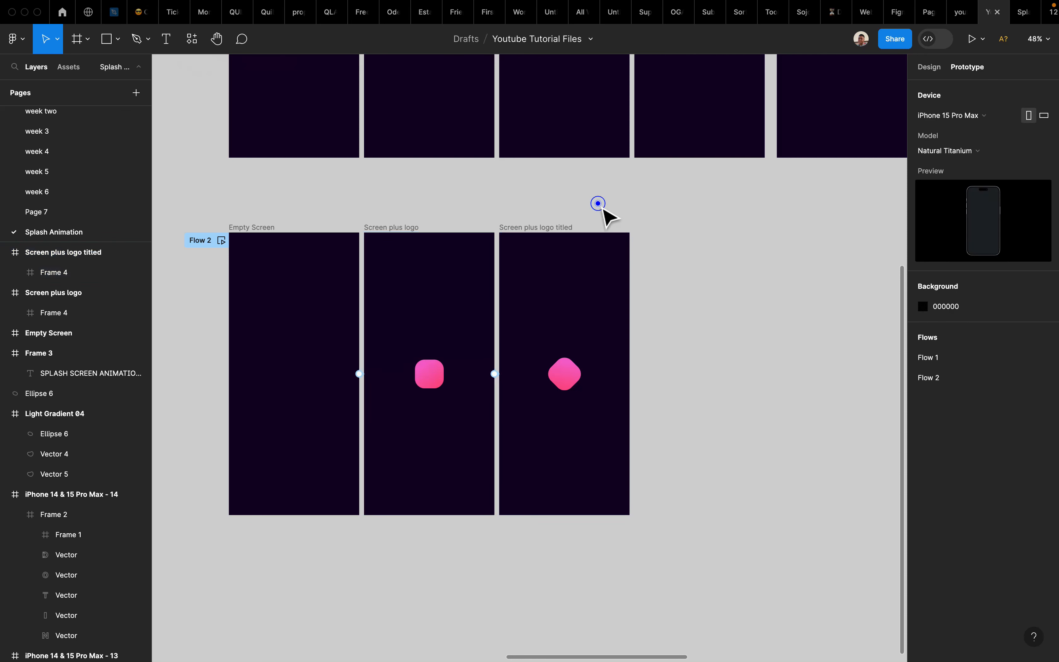
Step: Add a third line SCREEN + LOGO TILTED to the heading by copying its SCREEN + LOGO line and extending it
scroll(572, 241, "left", 10)
scroll(530, 362, "left", 2)
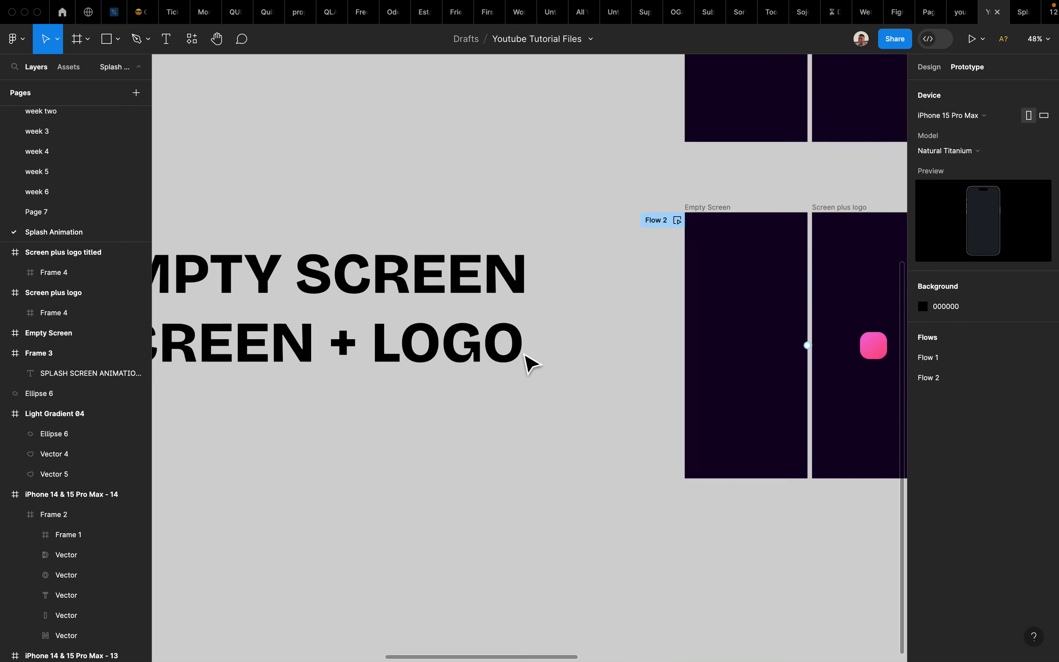
scroll(529, 362, "down", 5)
double_click(514, 346)
left_click(516, 346)
left_click_drag(516, 346, 371, 338)
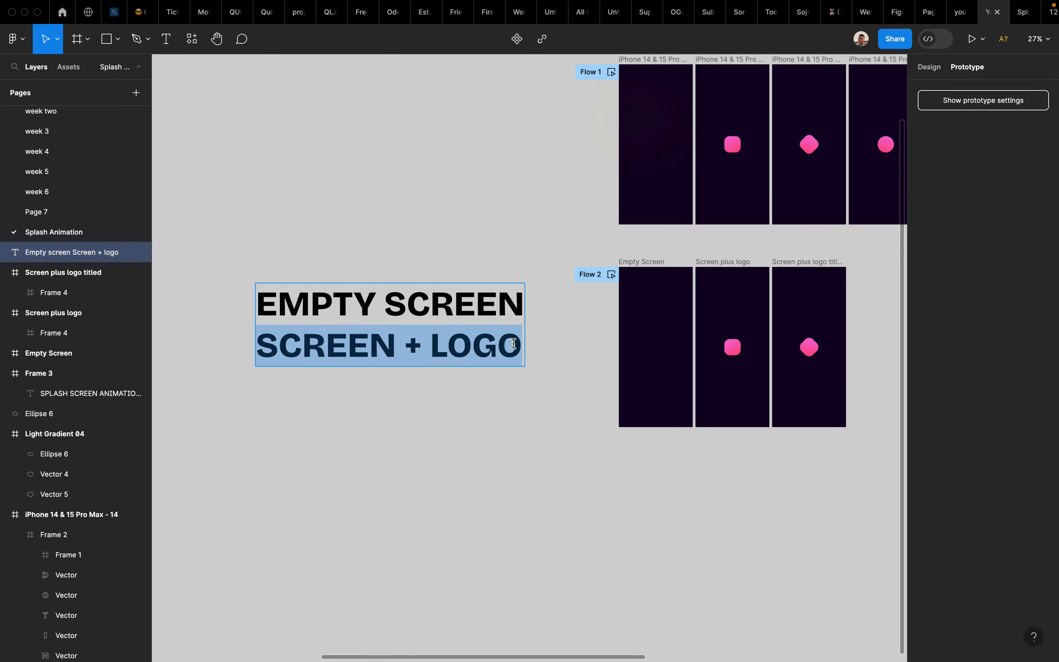
key("ctrl+c")
left_click(514, 344)
key("Return")
key("ctrl+v")
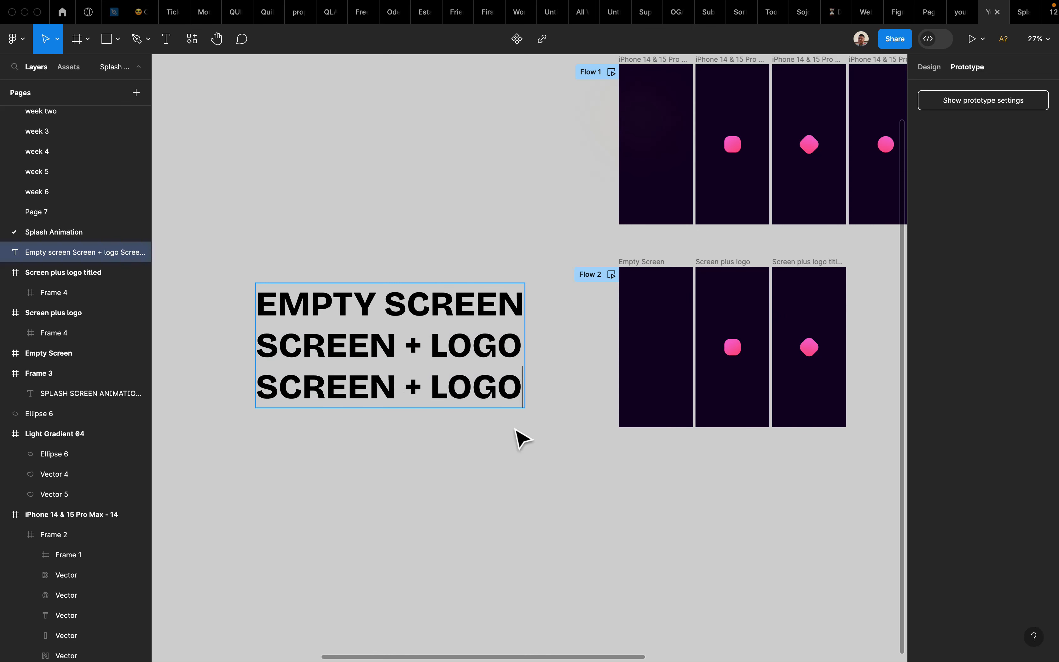
type("TILTE")
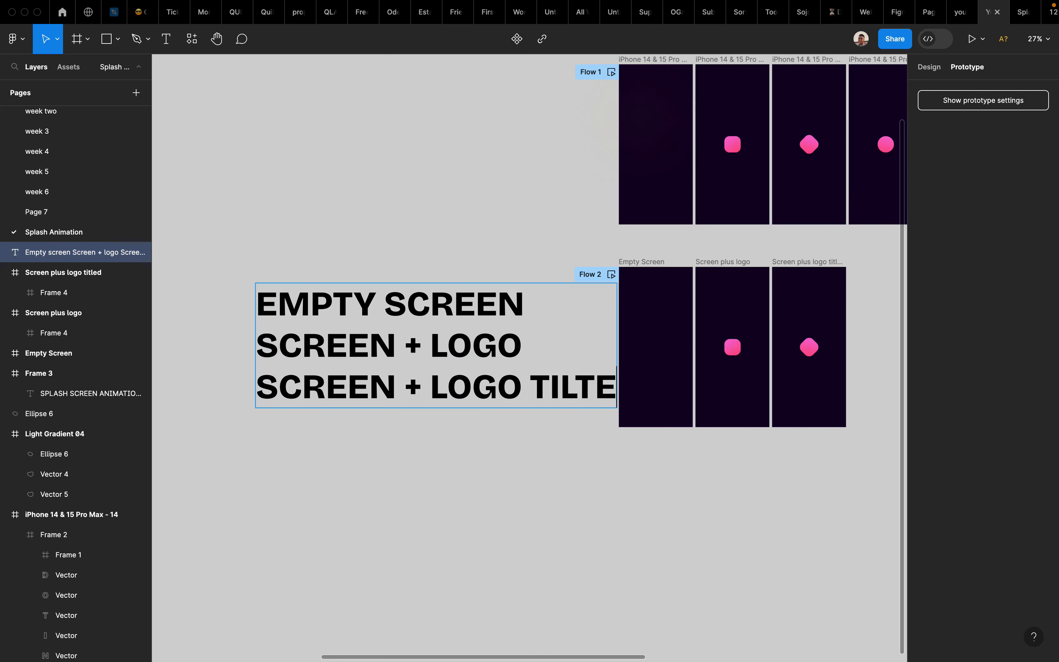
type("D")
scroll(711, 310, "right", 2)
key("Escape")
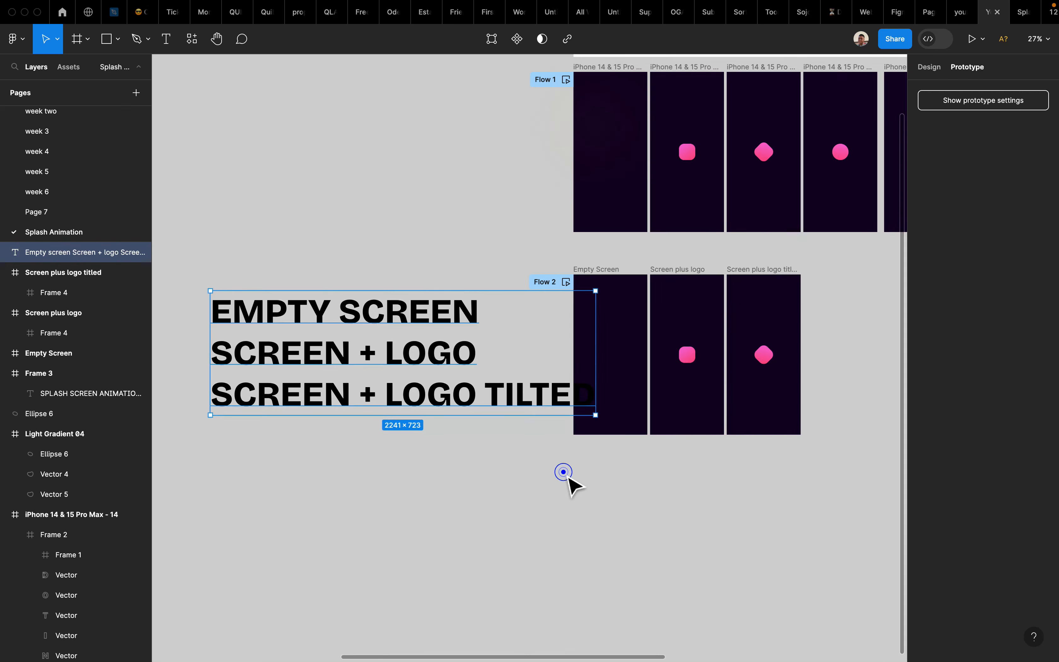
Step: Move the three-line heading clear of the Empty Screen frame and deselect it
scroll(567, 479, "down", 3)
left_click_drag(457, 388, 389, 401)
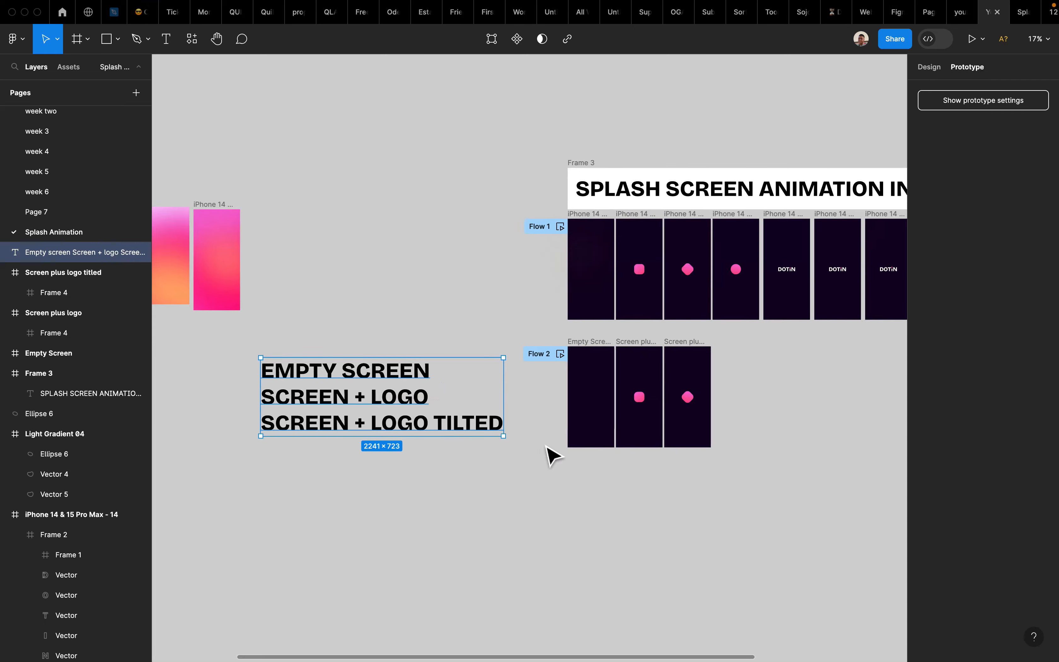
scroll(628, 435, "right", 3)
scroll(628, 435, "down", 2)
left_click(619, 424)
Step: Duplicate the Screen plus logo titled frame and show the design properties of the pink rotated square in the copy
scroll(619, 424, "up", 5)
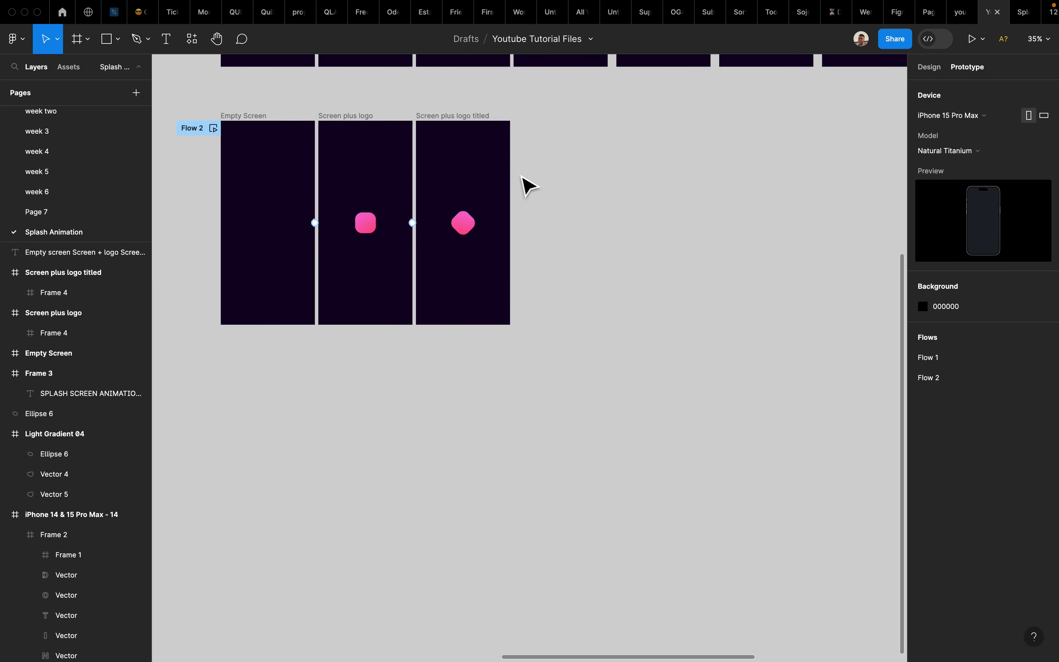
scroll(523, 177, "up", 5)
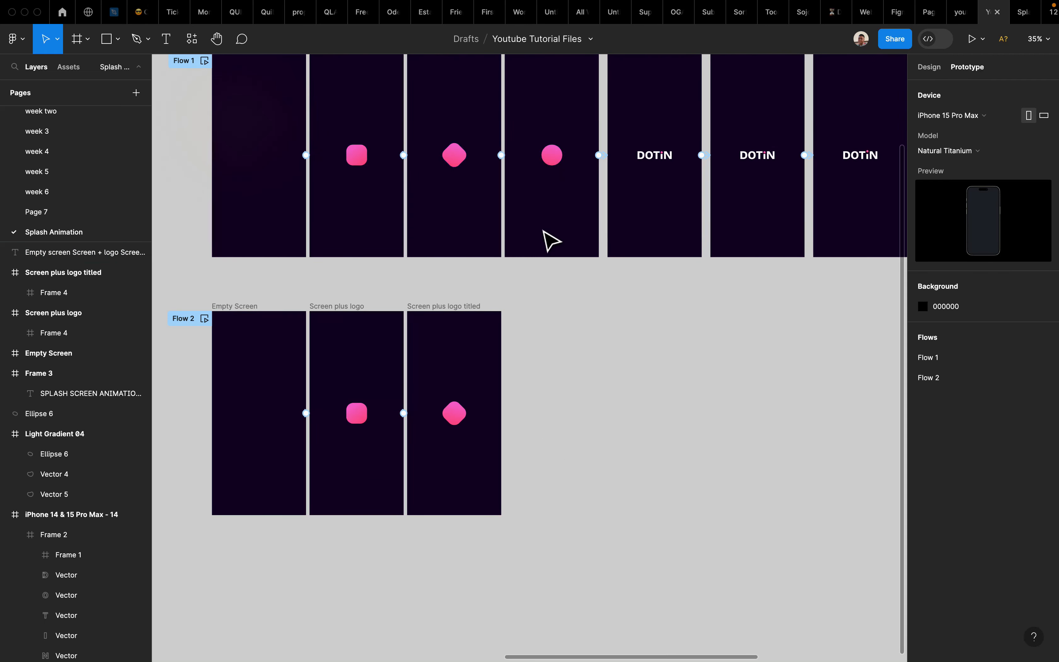
scroll(543, 224, "up", 1)
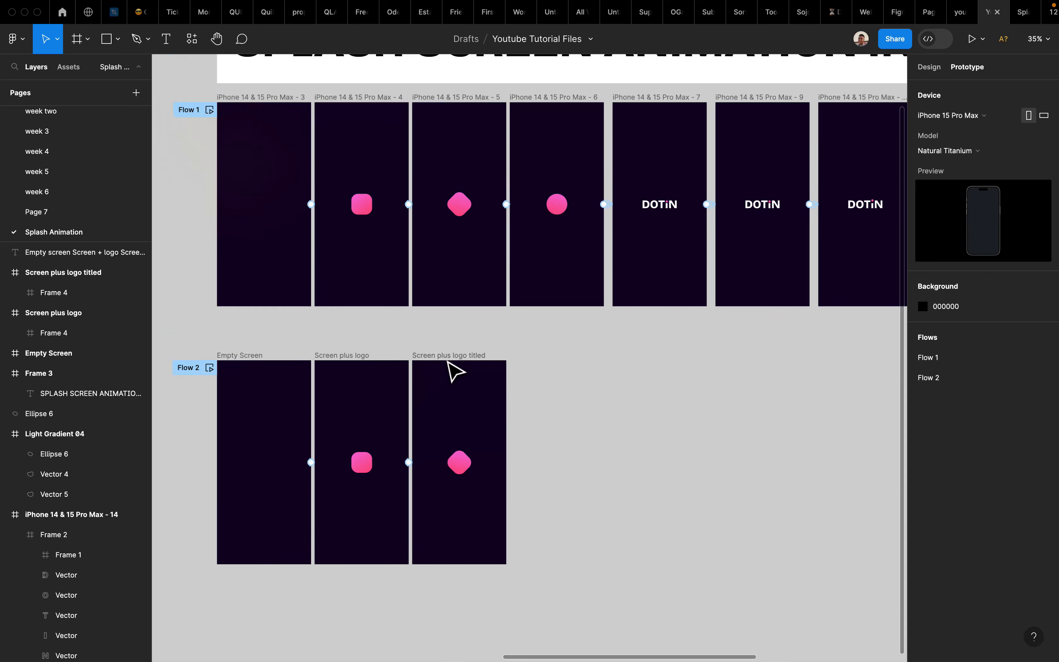
left_click(444, 358)
key("super+d")
scroll(554, 470, "up", 8)
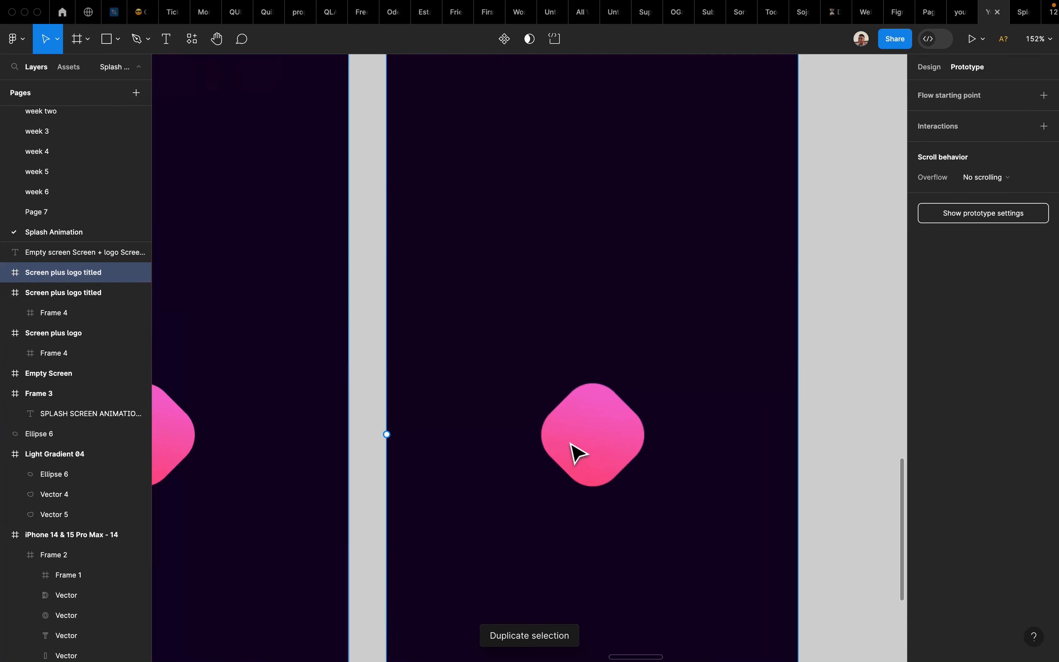
left_click(575, 455)
left_click(927, 67)
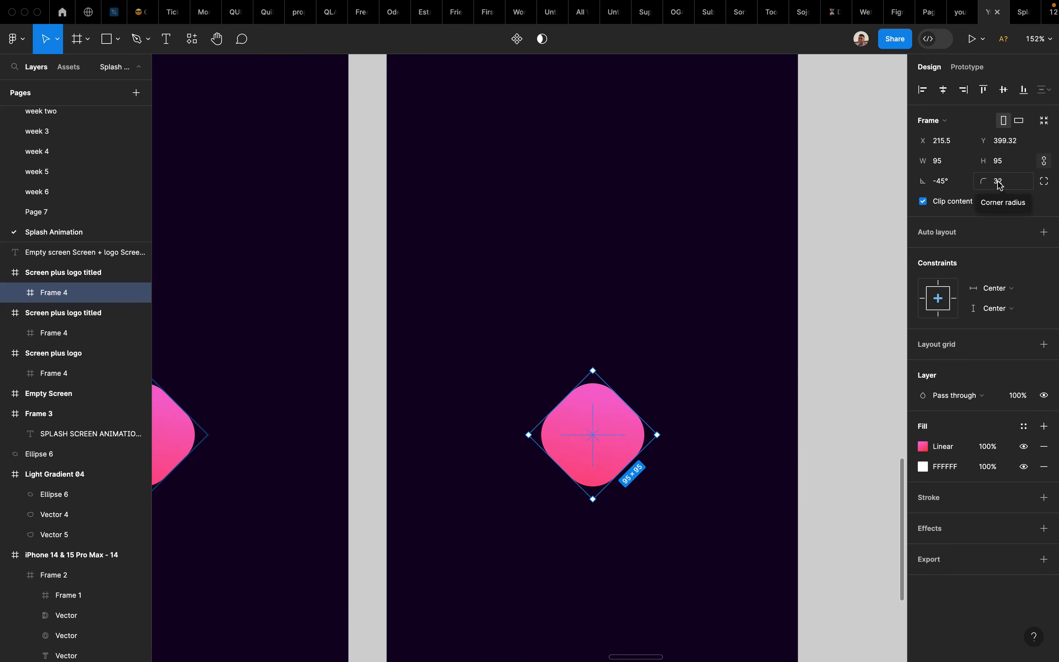
type("3")
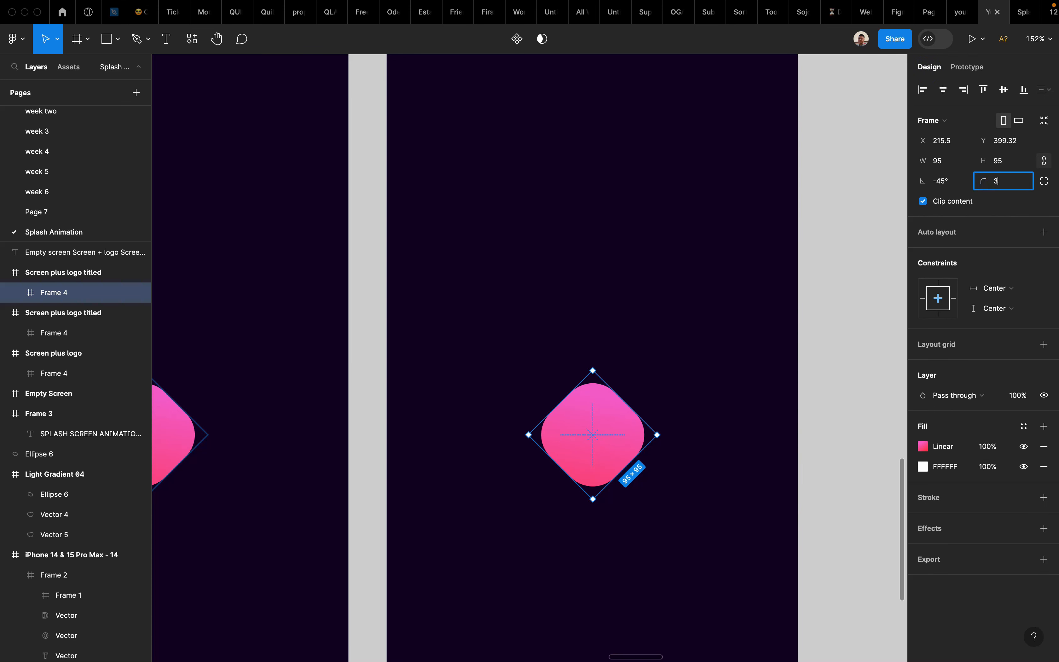
key("Return")
key("super+z")
Step: Set the corner radius of the duplicated frame's pink square to 332, turning it into a circle
left_click(994, 188)
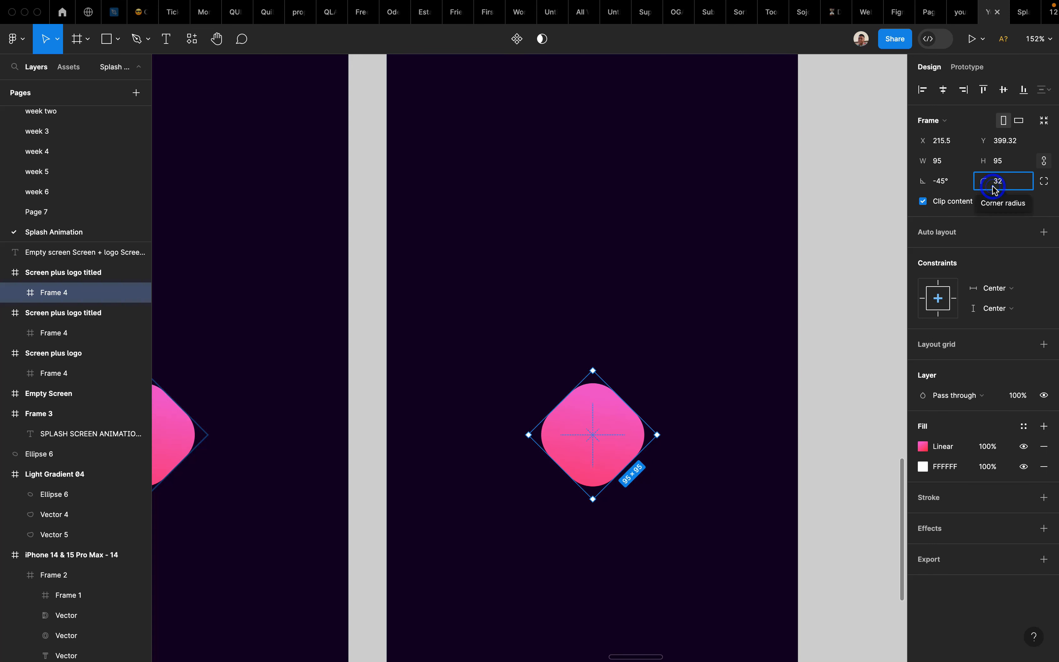
left_click(996, 184)
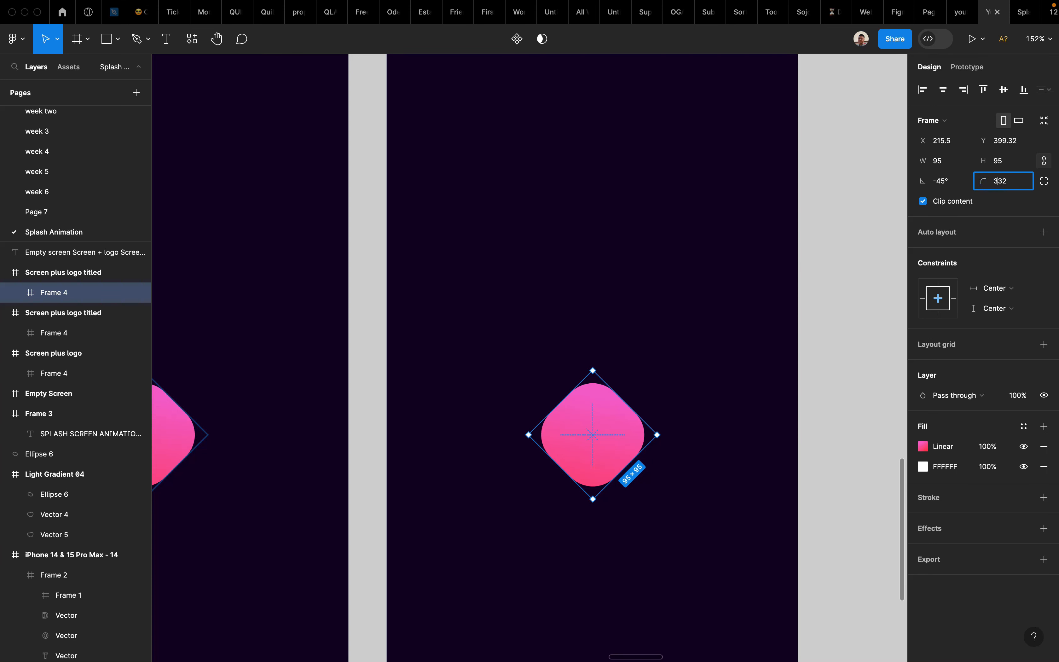
key("Return")
scroll(644, 558, "down", 5)
left_click(747, 472)
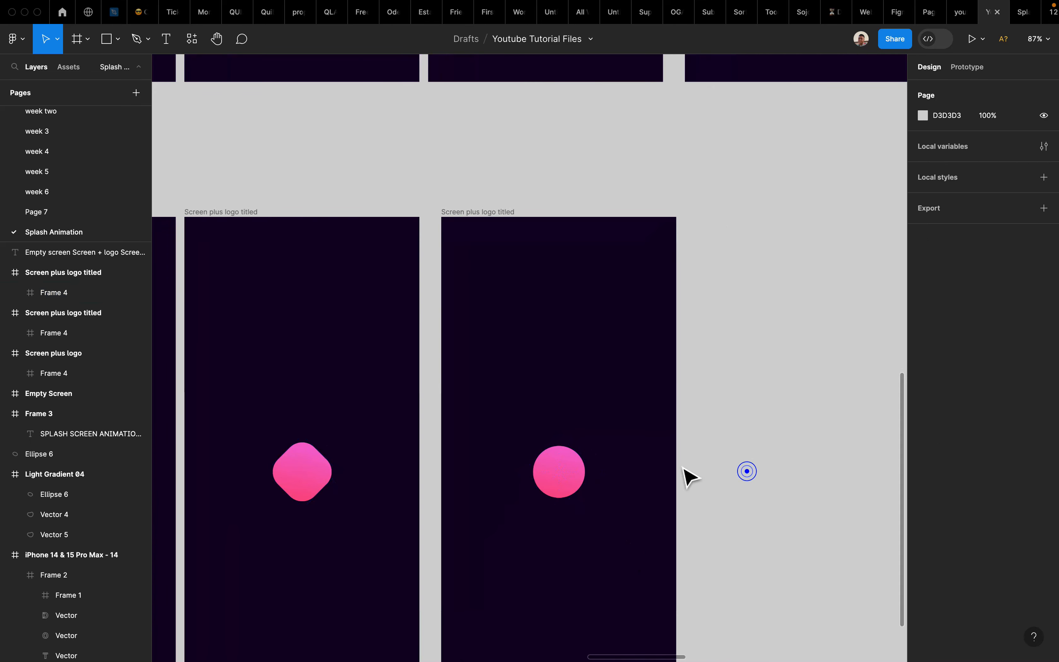
Step: Link the rotated-square frame to the circle frame with a smart-animate transition triggered After delay
scroll(608, 443, "down", 5)
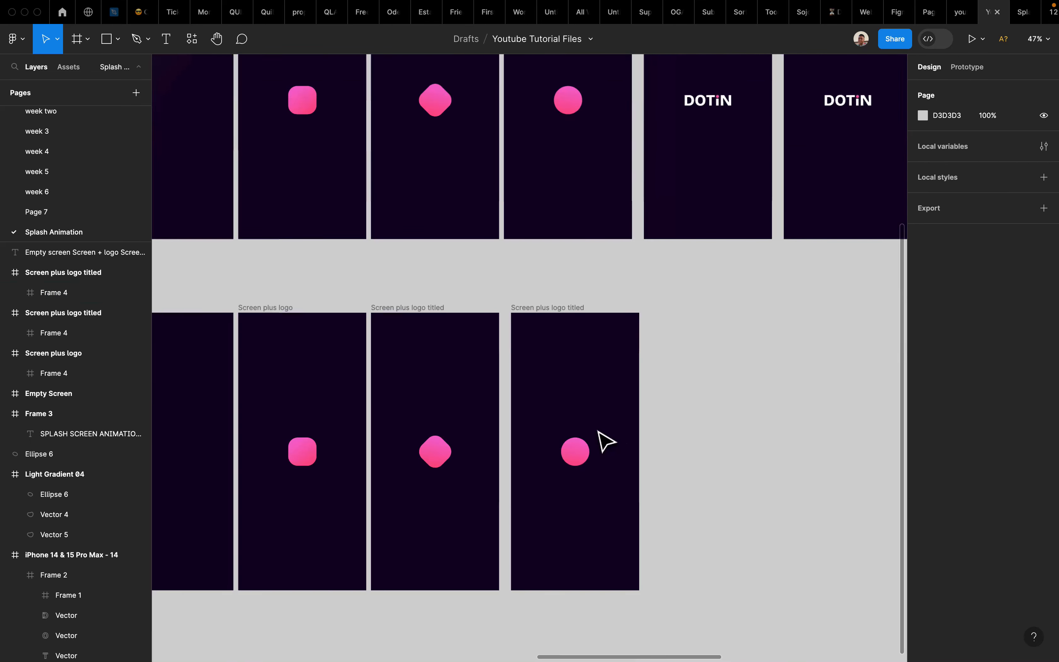
scroll(625, 415, "down", 5)
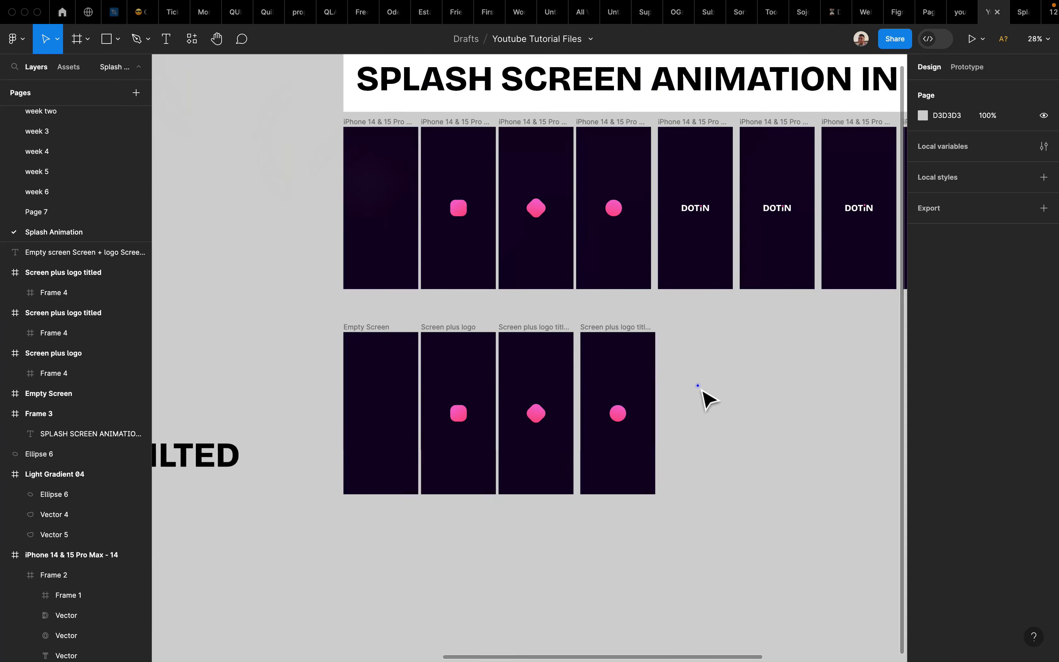
left_click(512, 322)
scroll(657, 554, "up", 10)
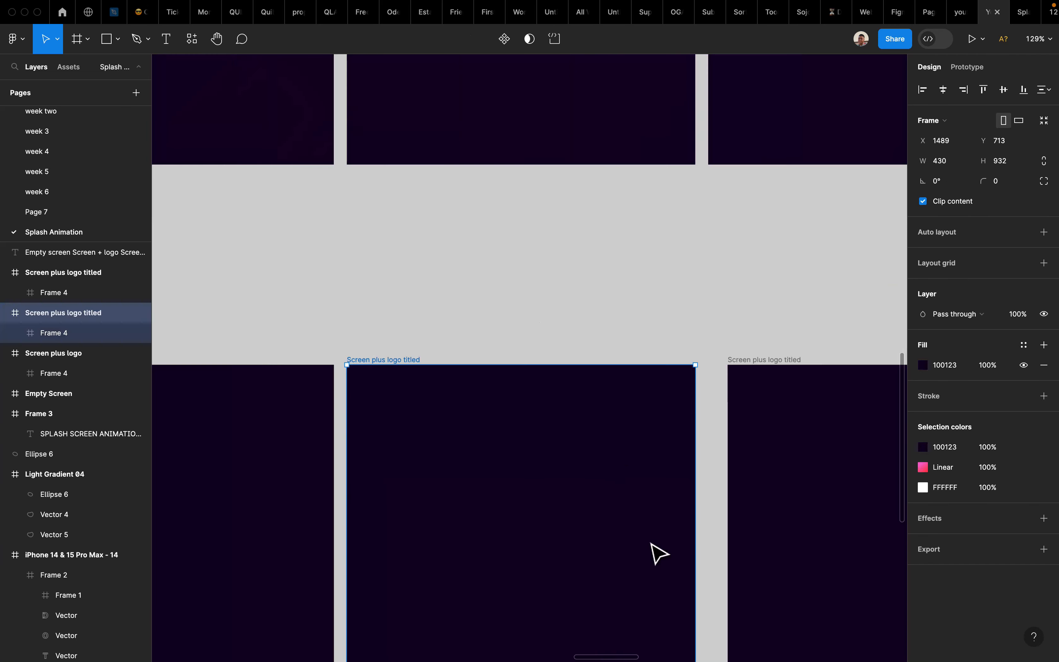
scroll(656, 553, "down", 3)
left_click(966, 66)
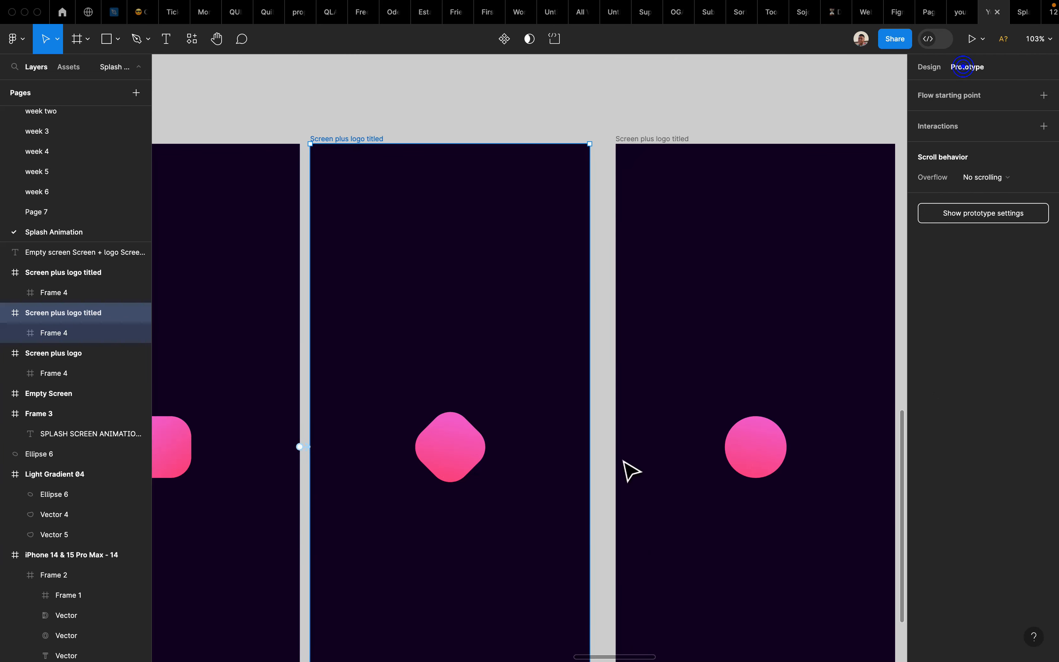
left_click_drag(642, 449, 657, 451)
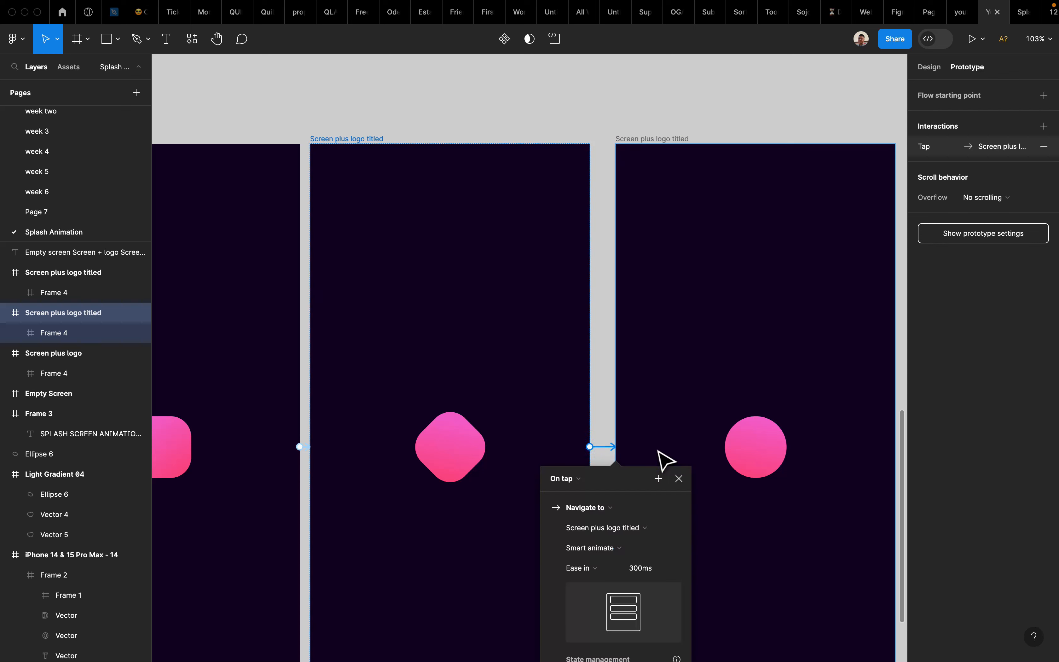
left_click(573, 481)
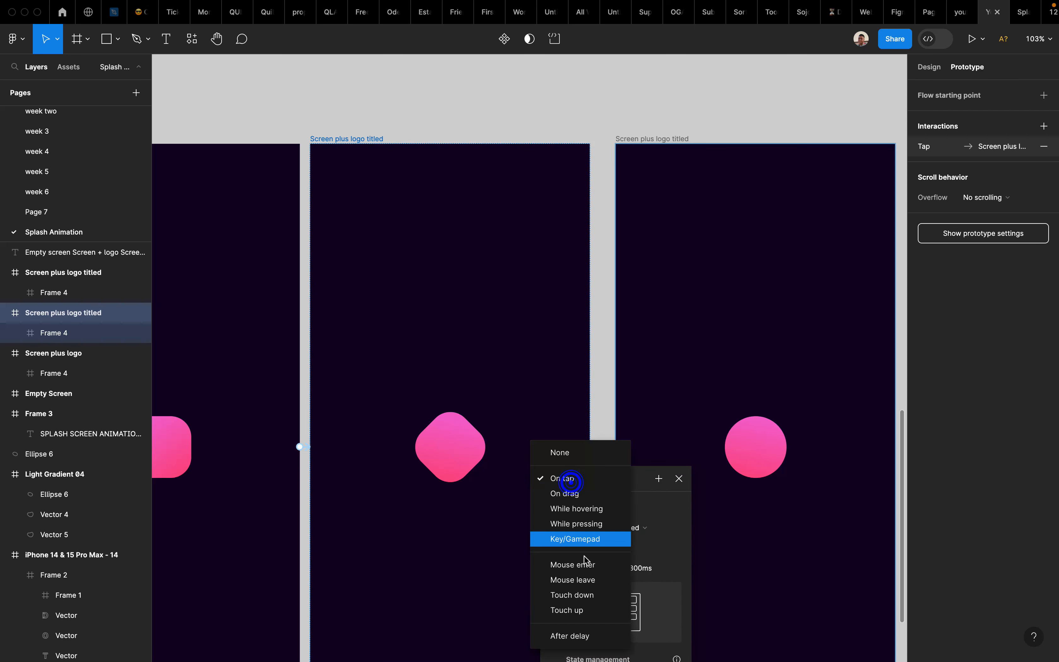
left_click(573, 636)
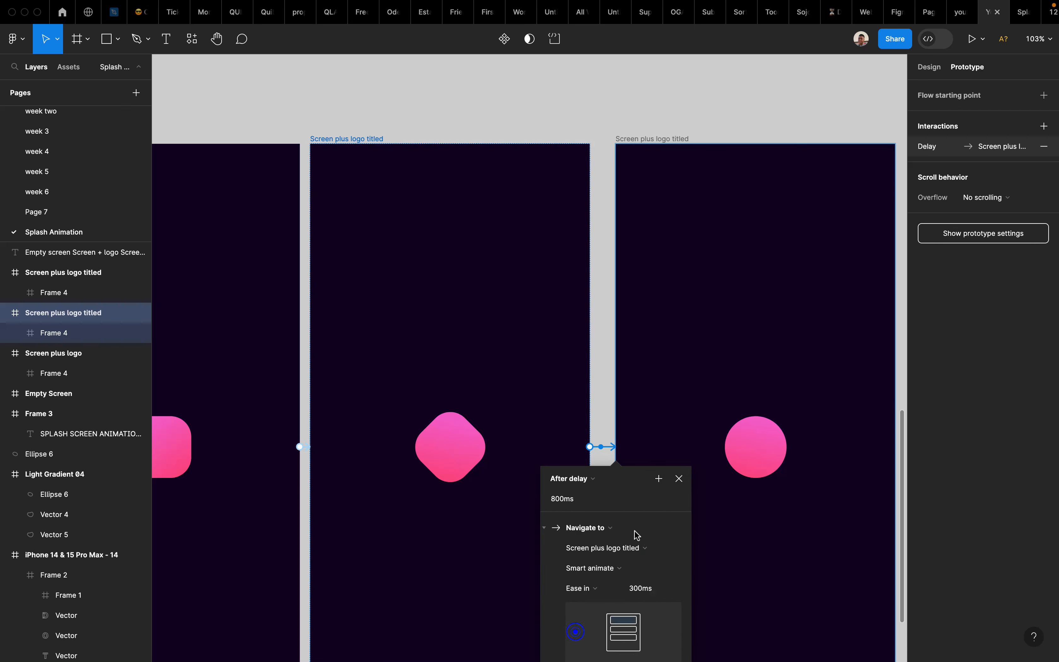
Step: Play the Flow 2 preview from the Empty Screen frame to check the square turning into a circle
scroll(630, 342, "down", 6)
right_click(631, 341)
left_click(213, 254)
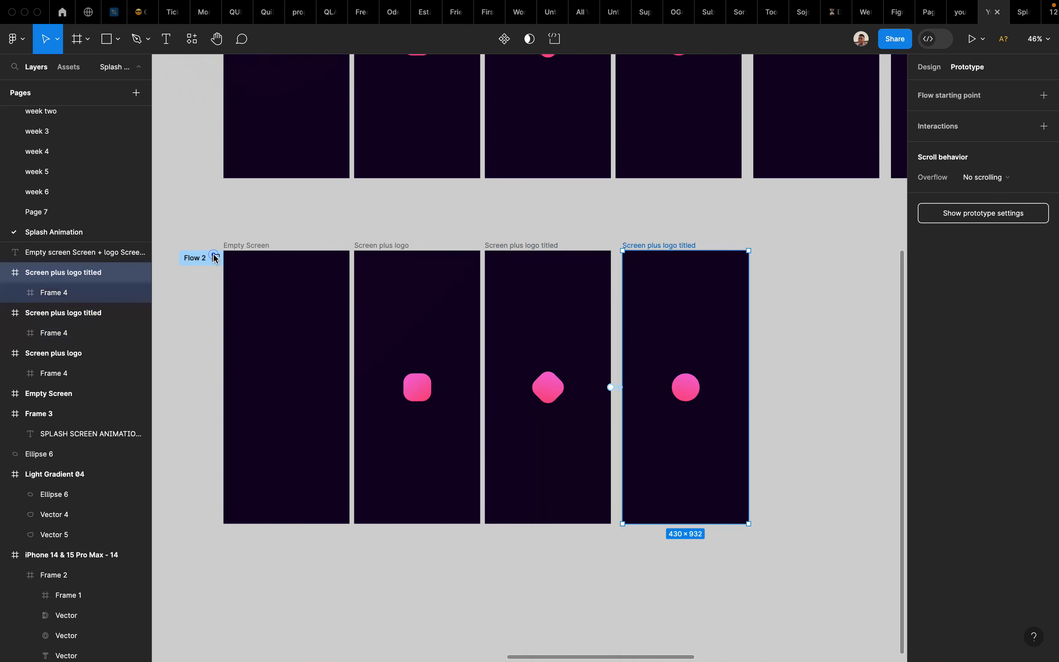
left_click(214, 258)
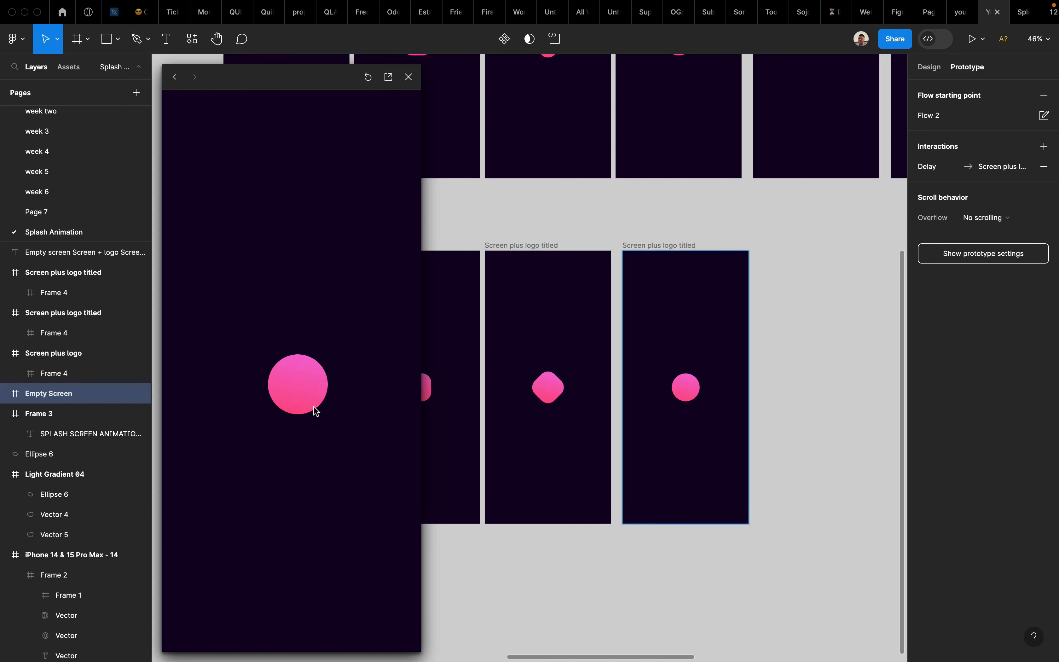
Step: Set the animation duration of the transition from the rotated square to the circle to 800 ms
left_click(559, 253)
scroll(559, 258, "up", 5)
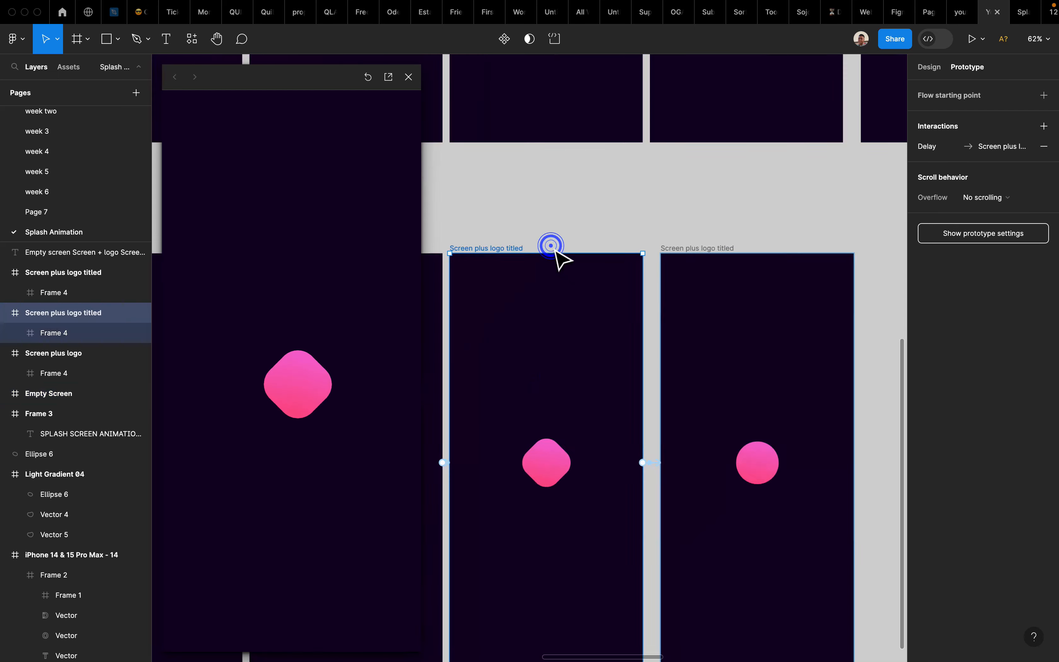
scroll(700, 516, "down", 5)
scroll(700, 517, "right", 3)
left_click(637, 440)
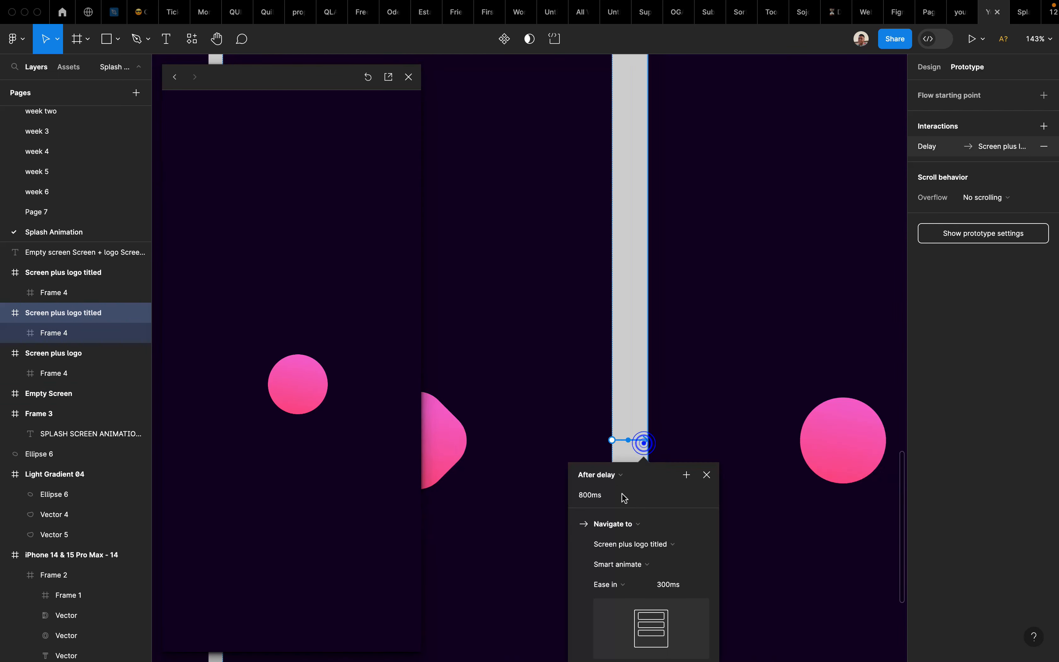
left_click(660, 587)
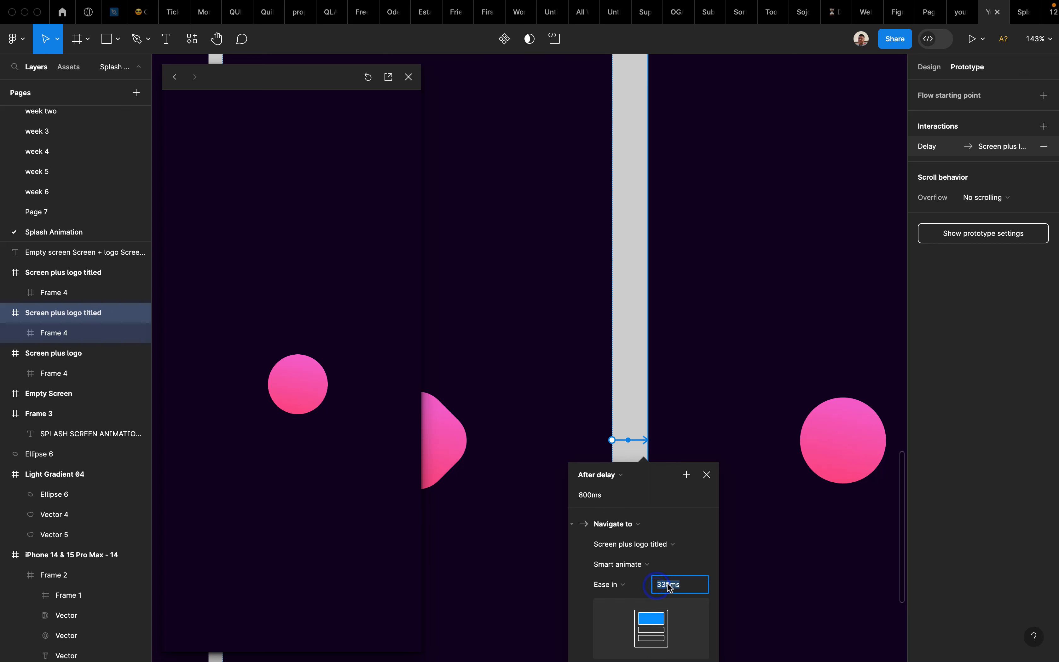
type("800")
key("Return")
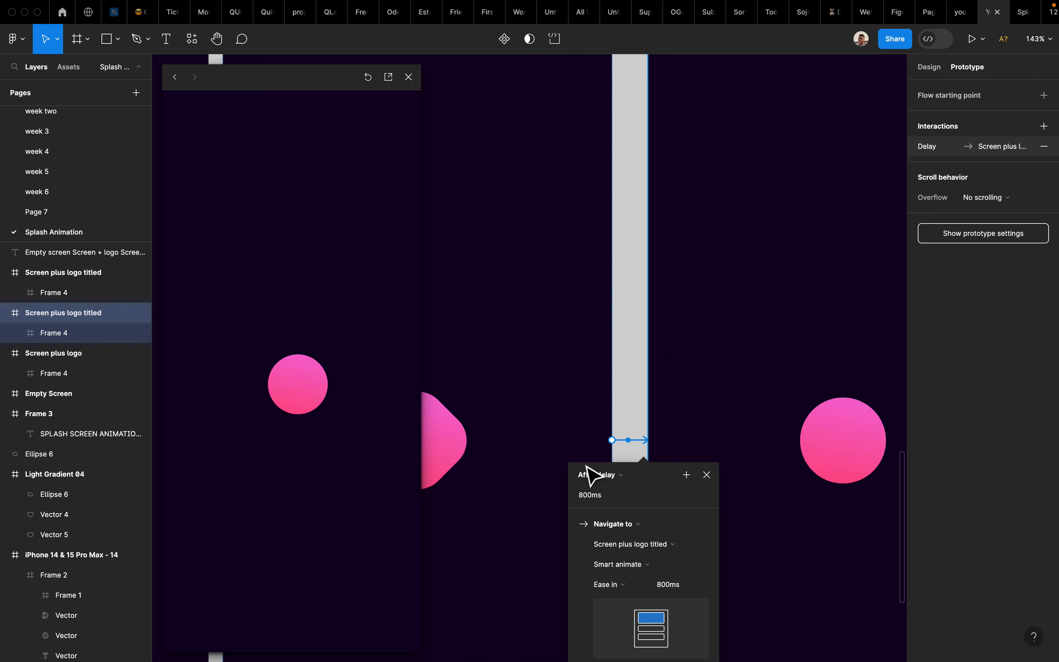
Step: Replay Flow 2 from the Empty Screen frame to check the slower circle transition
left_click(645, 359)
scroll(650, 366, "down", 5)
left_click(565, 147)
left_click(519, 160)
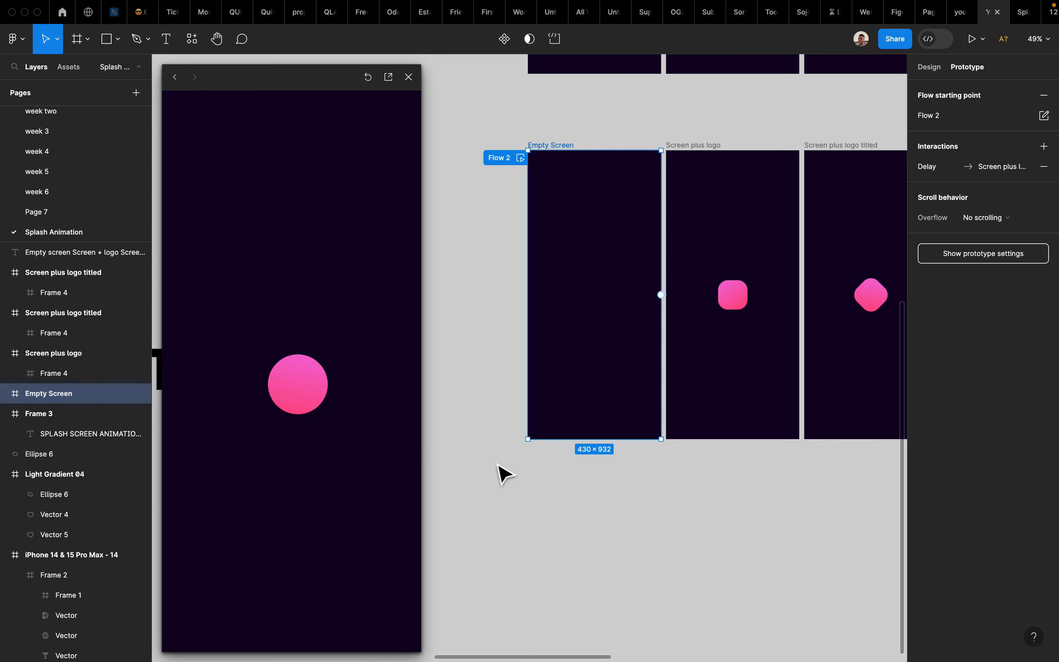
Step: Close up the gap between the circle frame and the rotated-square frame, and rename the circle frame Screen plus logo circle
scroll(498, 465, "down", 5)
scroll(501, 469, "right", 2)
left_click(784, 243)
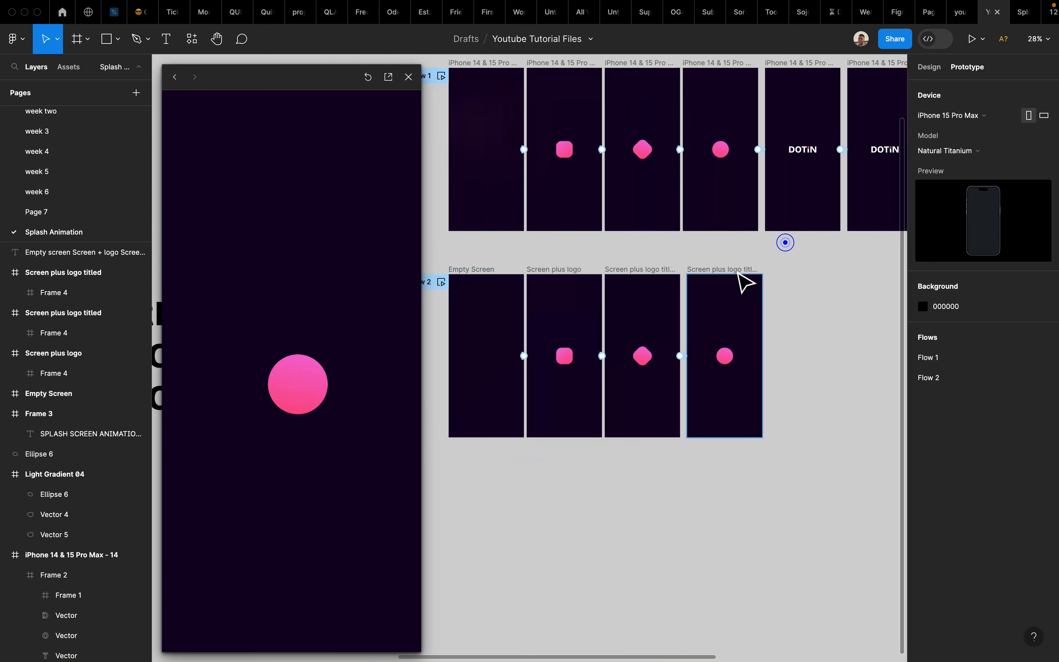
scroll(744, 280, "up", 5)
left_click(692, 275)
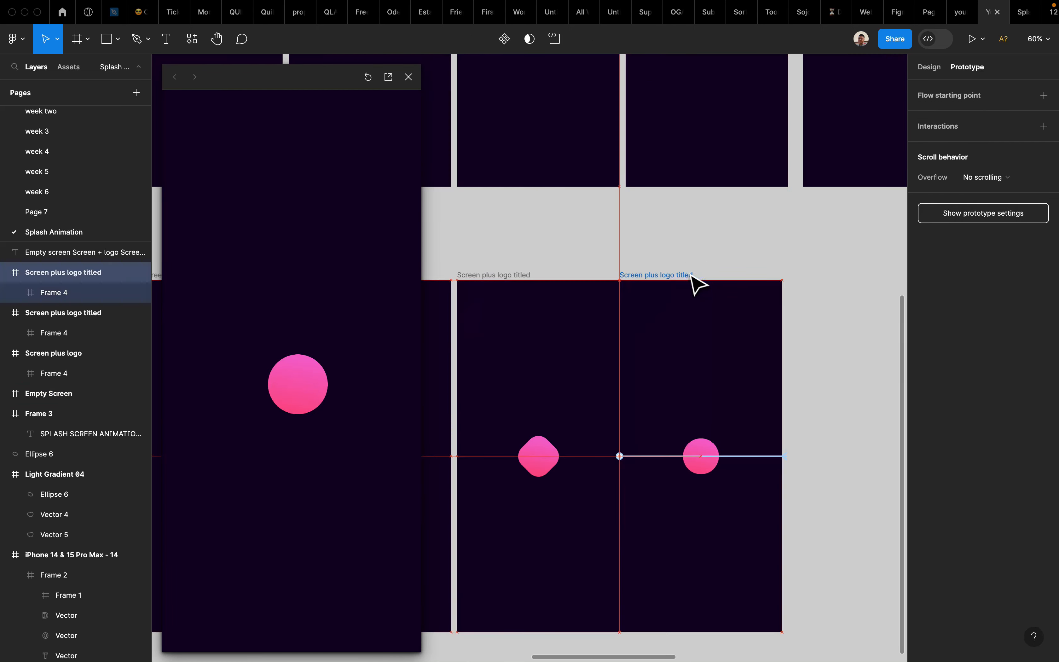
left_click_drag(691, 275, 766, 278)
double_click(681, 275)
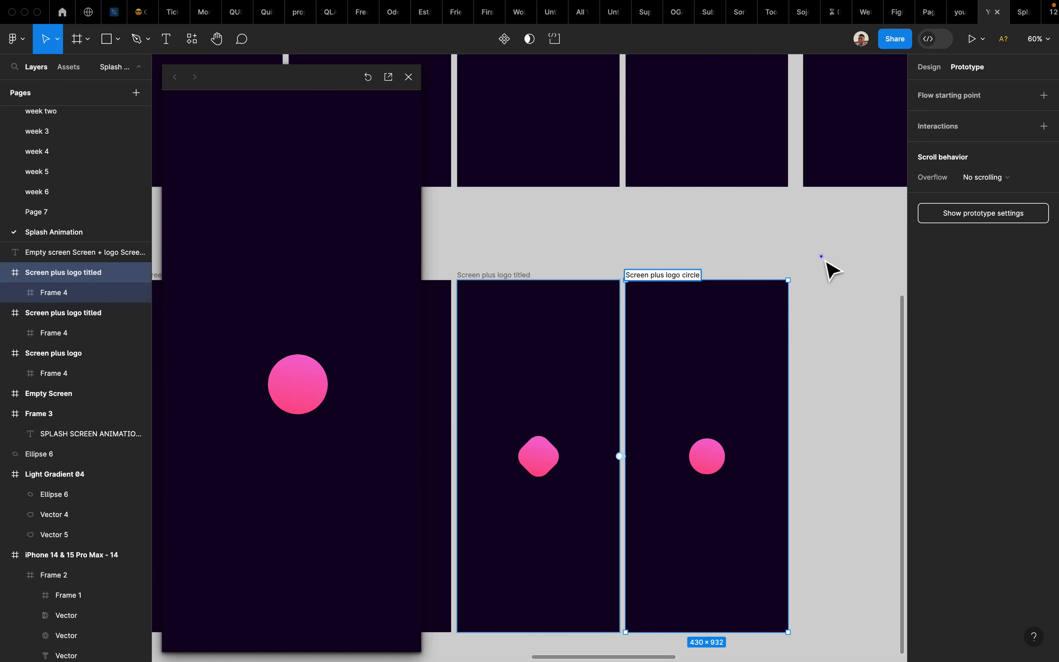
left_click(831, 269)
Step: Close the prototype preview and add the text dotin in the empty area beside the Screen plus logo circle frame
scroll(827, 267, "down", 5)
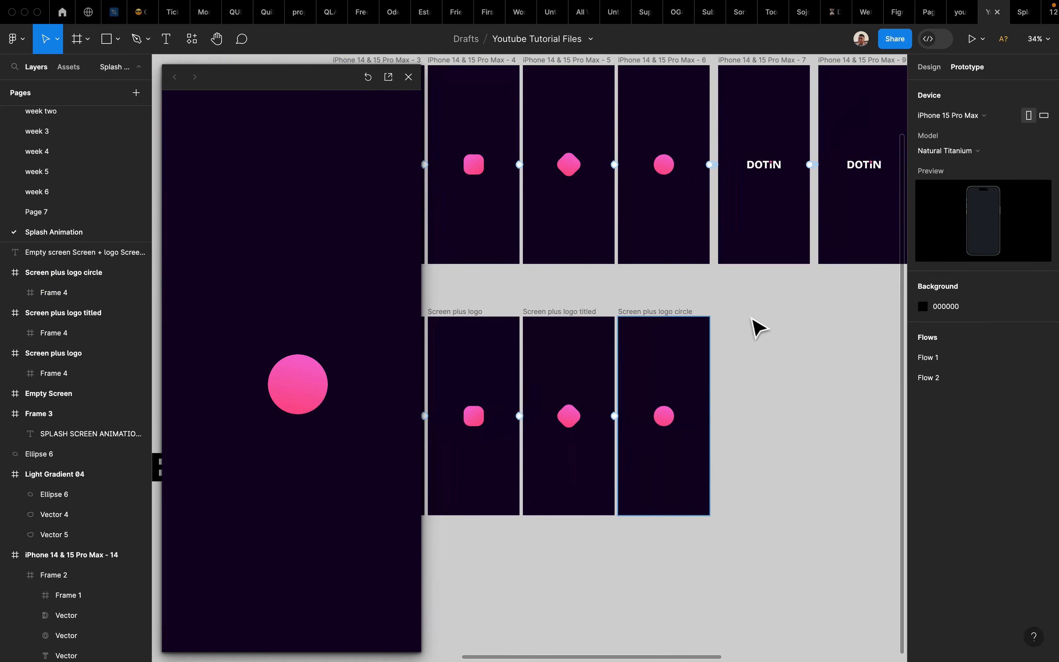
scroll(754, 329, "right", 3)
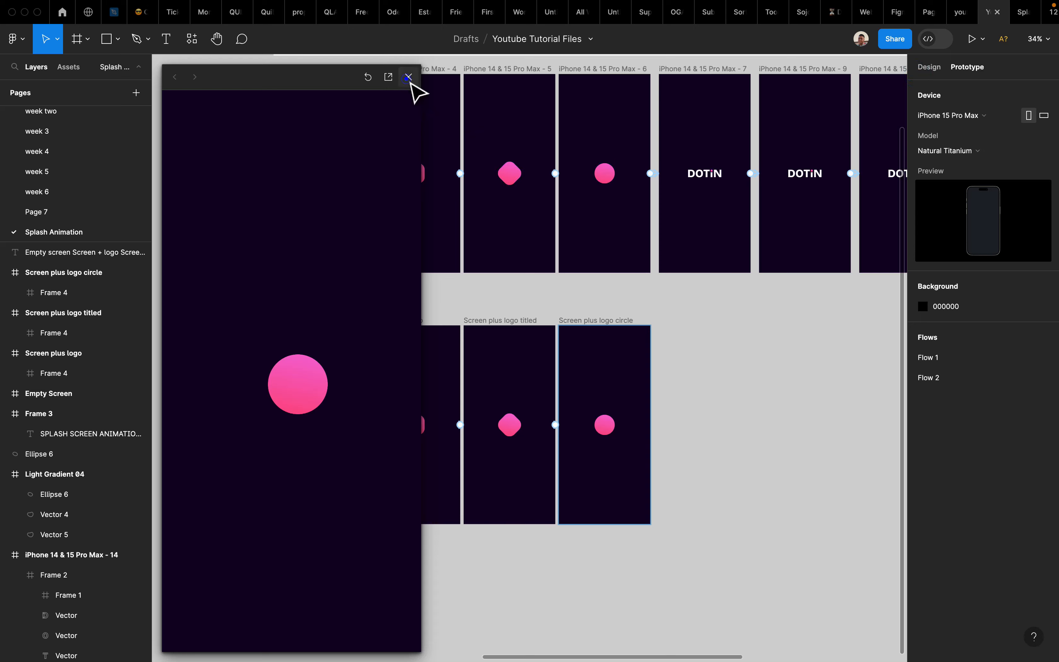
left_click(408, 77)
scroll(643, 395, "right", 3)
scroll(525, 307, "down", 2)
left_click(163, 43)
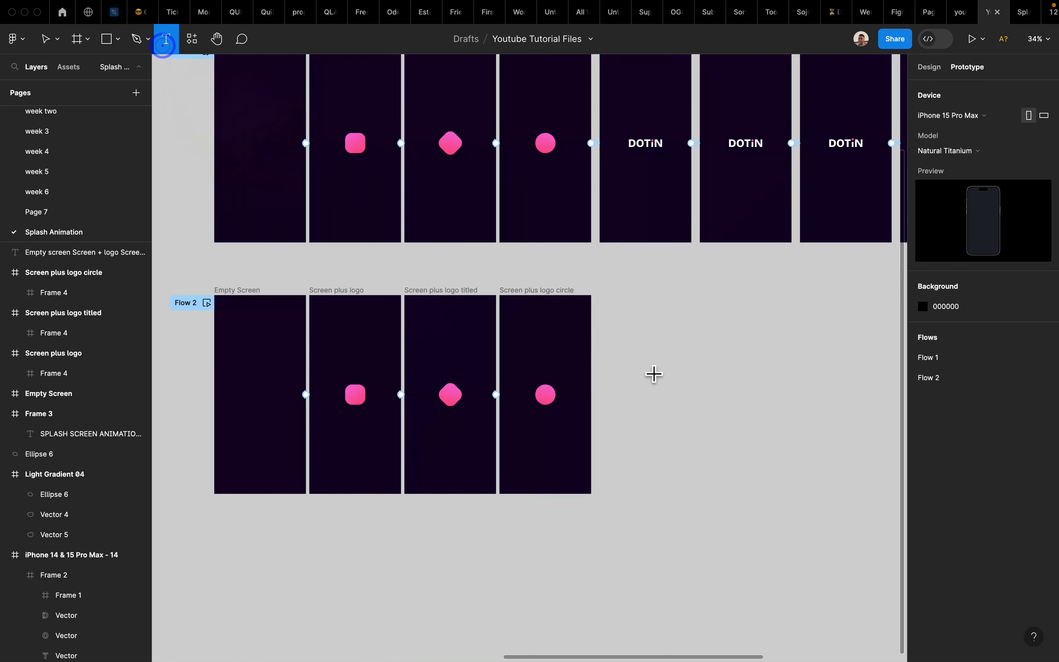
left_click(653, 374)
scroll(666, 372, "up", 3)
scroll(666, 371, "down", 5)
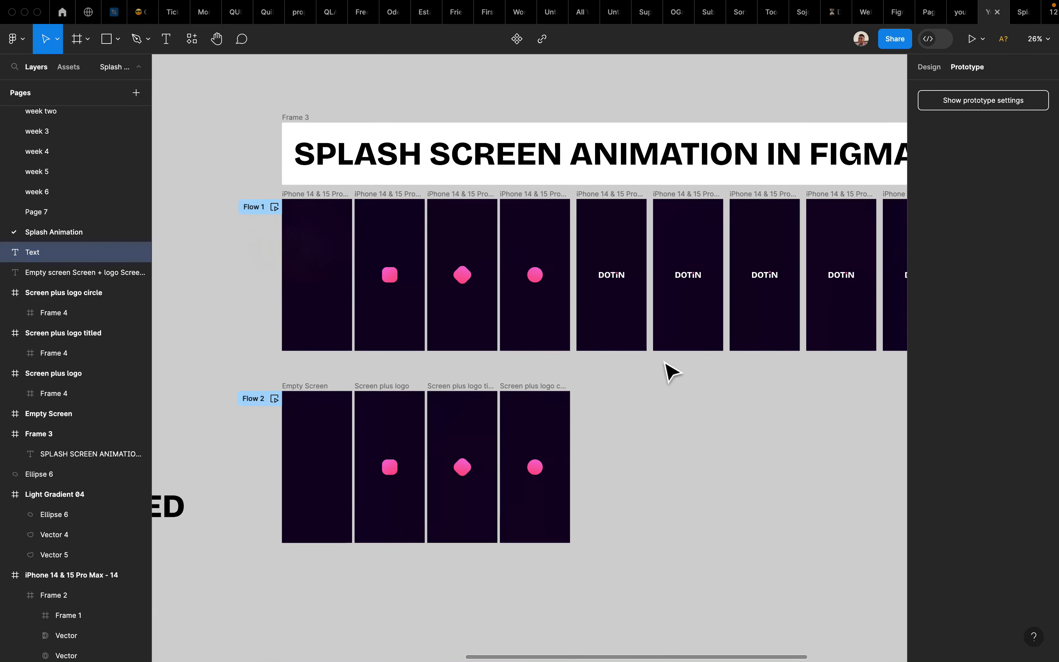
scroll(671, 372, "right", 2)
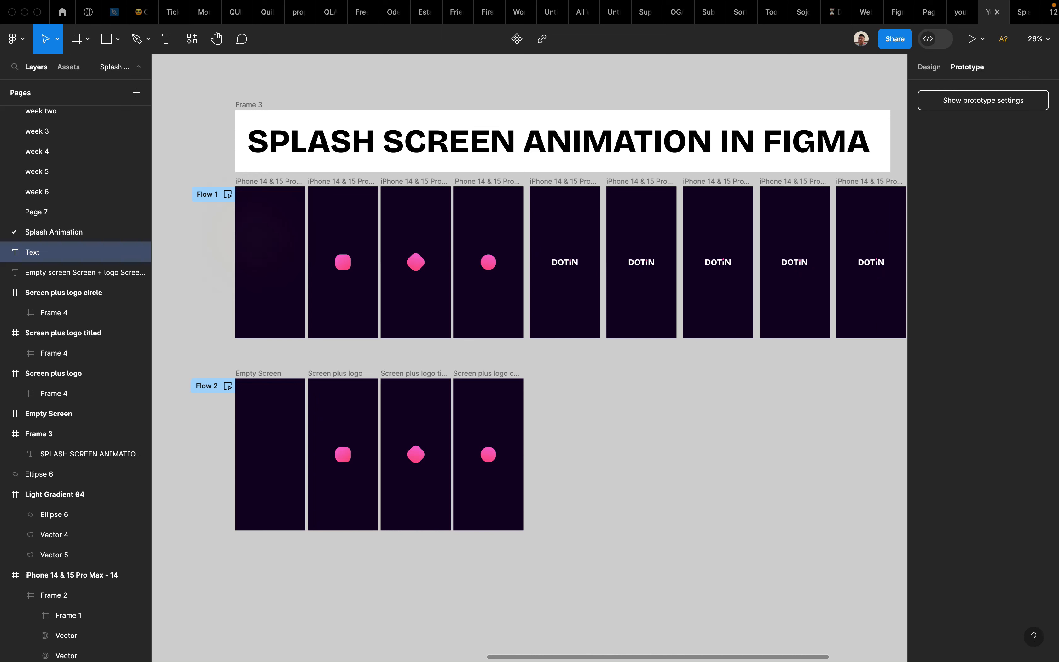
type("dotin")
key("Escape")
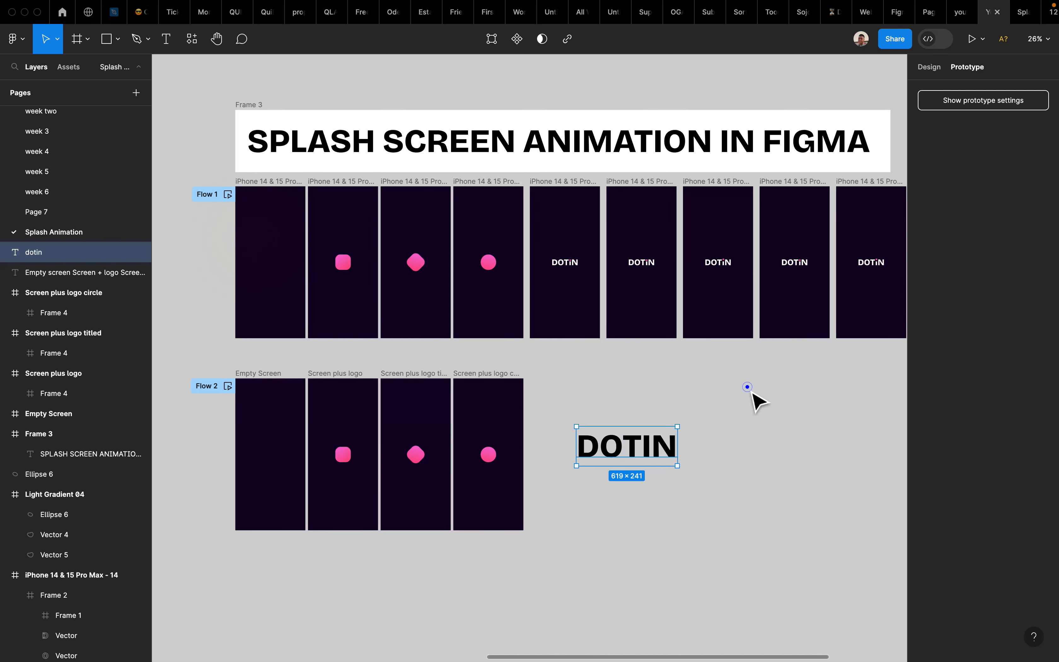
Step: Check the font of the DOTIN text in its design properties and font list
left_click(928, 66)
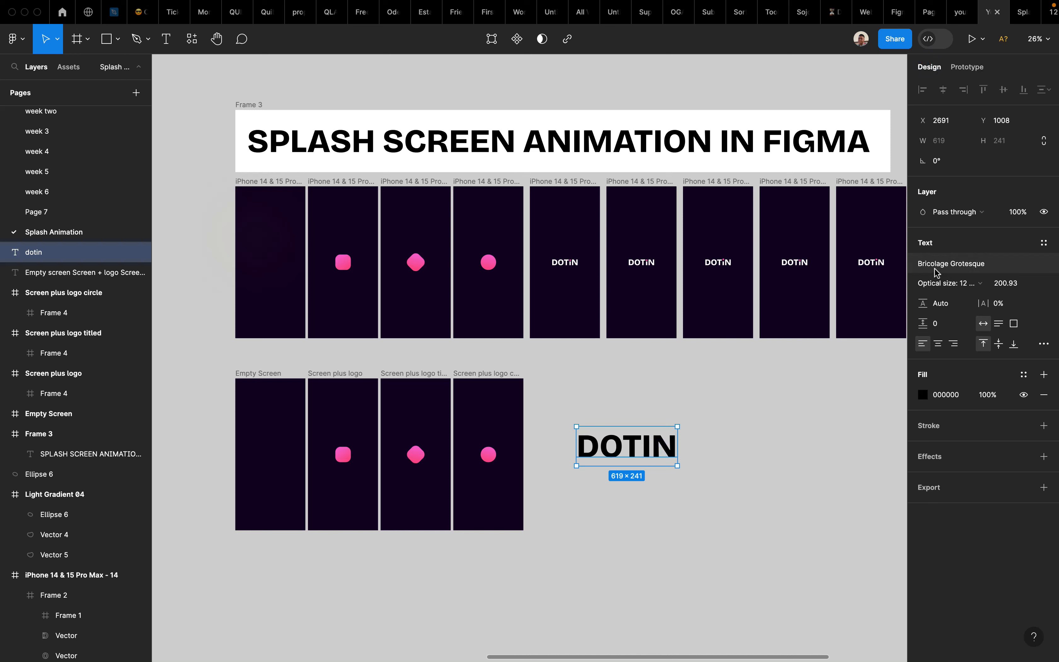
left_click(941, 266)
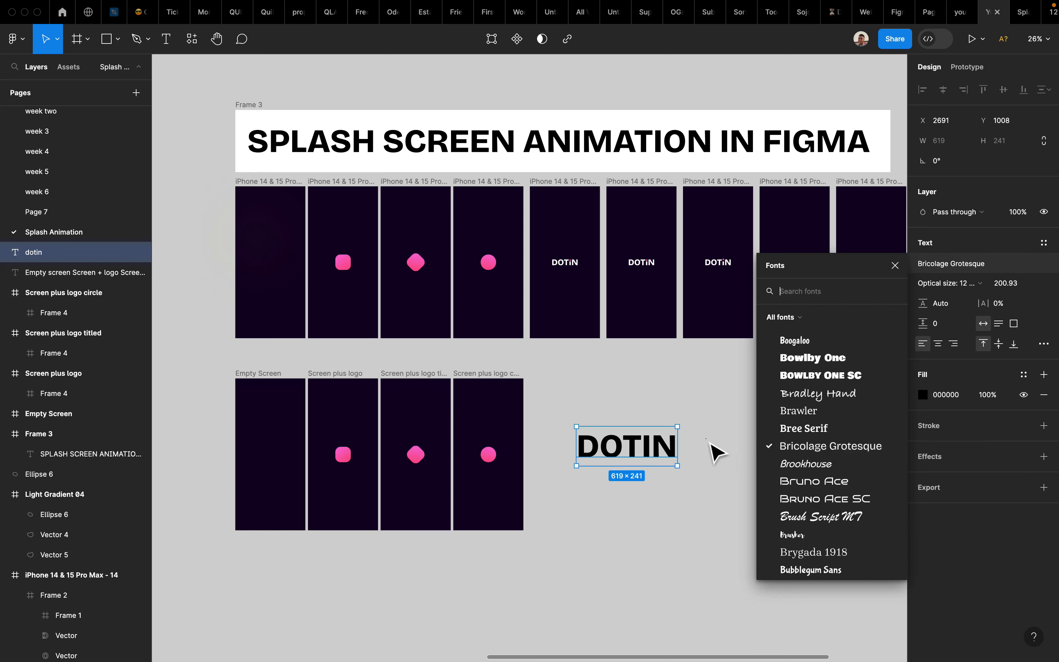
left_click(704, 437)
scroll(622, 446, "up", 5)
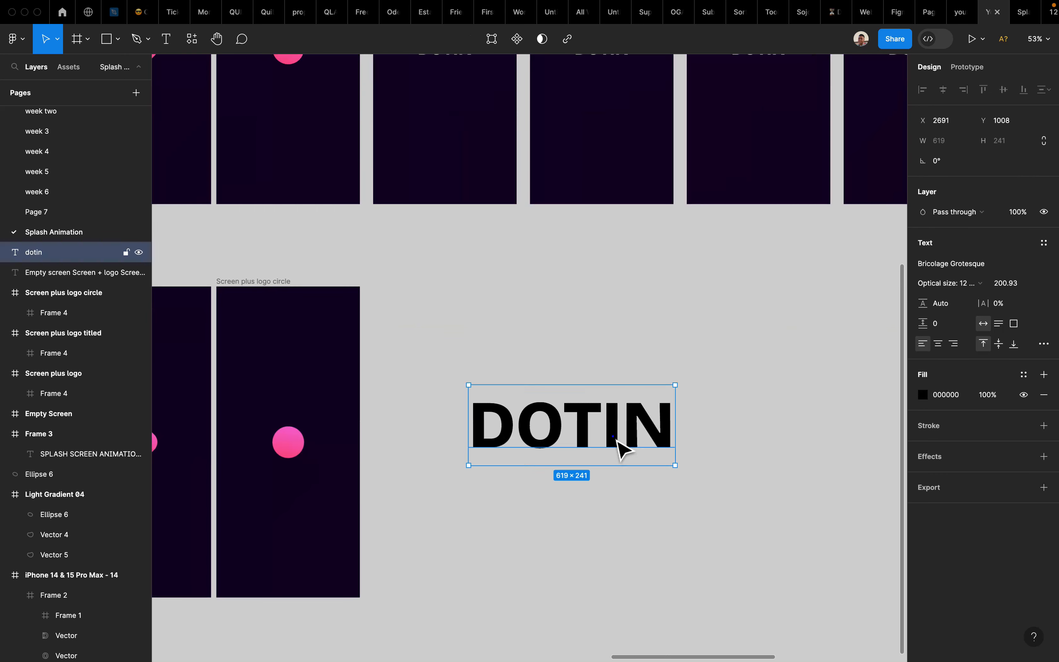
double_click(617, 439)
key("Escape")
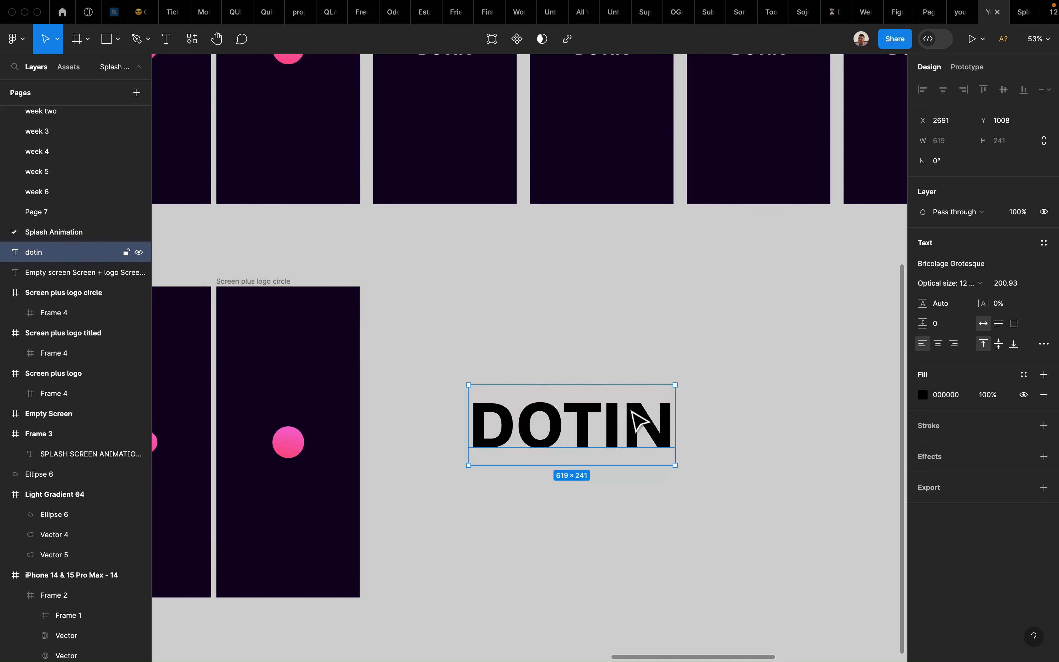
left_click(724, 445)
left_click(642, 439)
left_click_drag(672, 464, 605, 418)
key("ctrl+z")
Step: Shrink the DOTIN text proportionally with the Scale tool to about 185 × 72
key("k")
left_click_drag(678, 479, 536, 426)
scroll(571, 422, "up", 5)
scroll(575, 423, "down", 5)
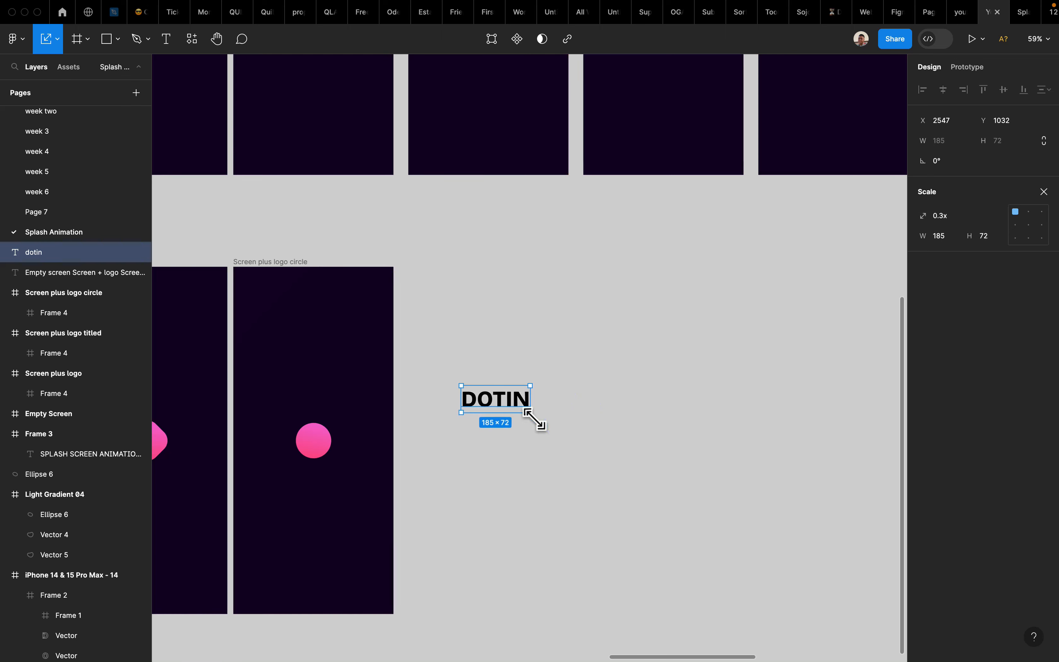
Step: Convert the DOTIN text into separate vector letters with Outline stroke and deselect it
scroll(512, 420, "up", 2)
scroll(509, 418, "up", 2)
scroll(514, 407, "down", 1)
double_click(510, 401)
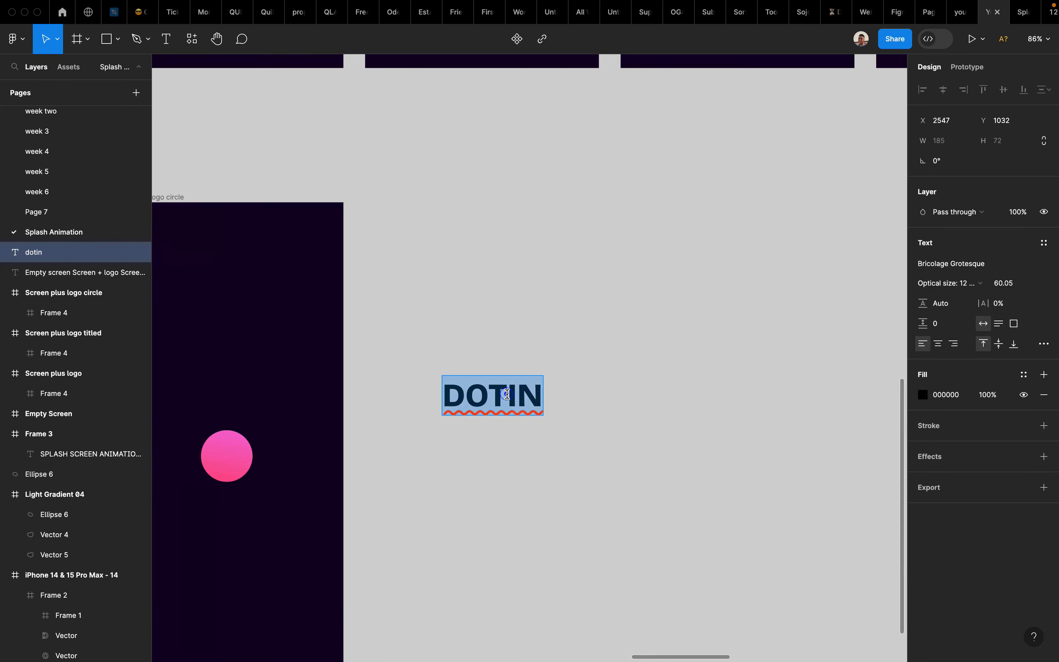
scroll(508, 394, "up", 5)
left_click(549, 317)
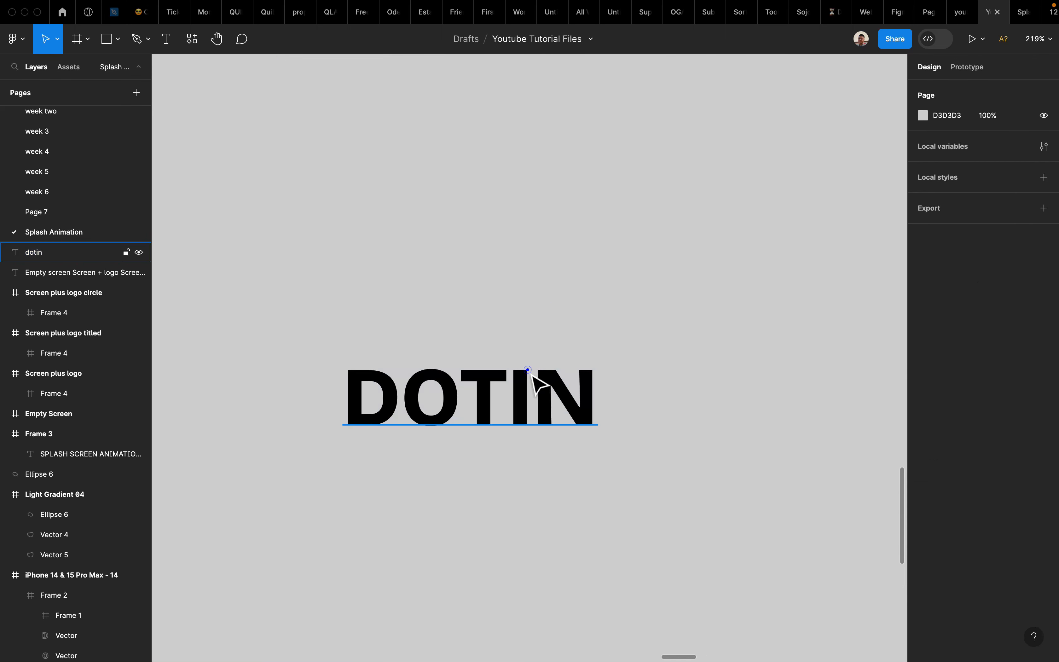
left_click(527, 371)
right_click(525, 376)
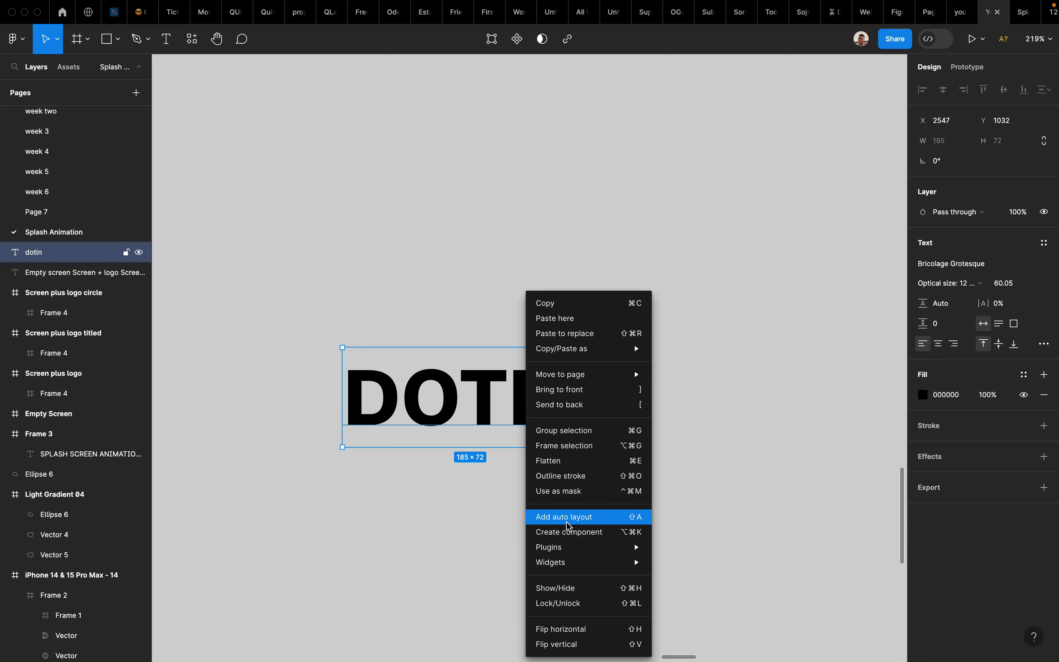
left_click(569, 475)
left_click(523, 249)
Step: Shorten the letter I of the outlined DOTIN from its upper end to about 27 high and deselect it
scroll(524, 253, "down", 5)
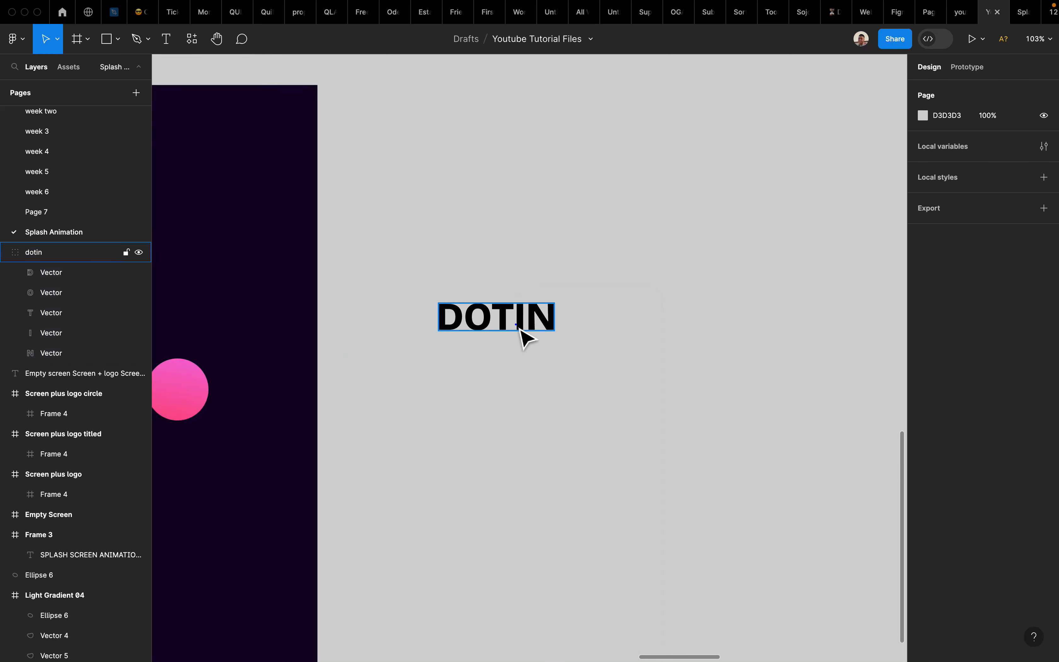
double_click(519, 327)
scroll(517, 325, "up", 3)
scroll(534, 267, "up", 5)
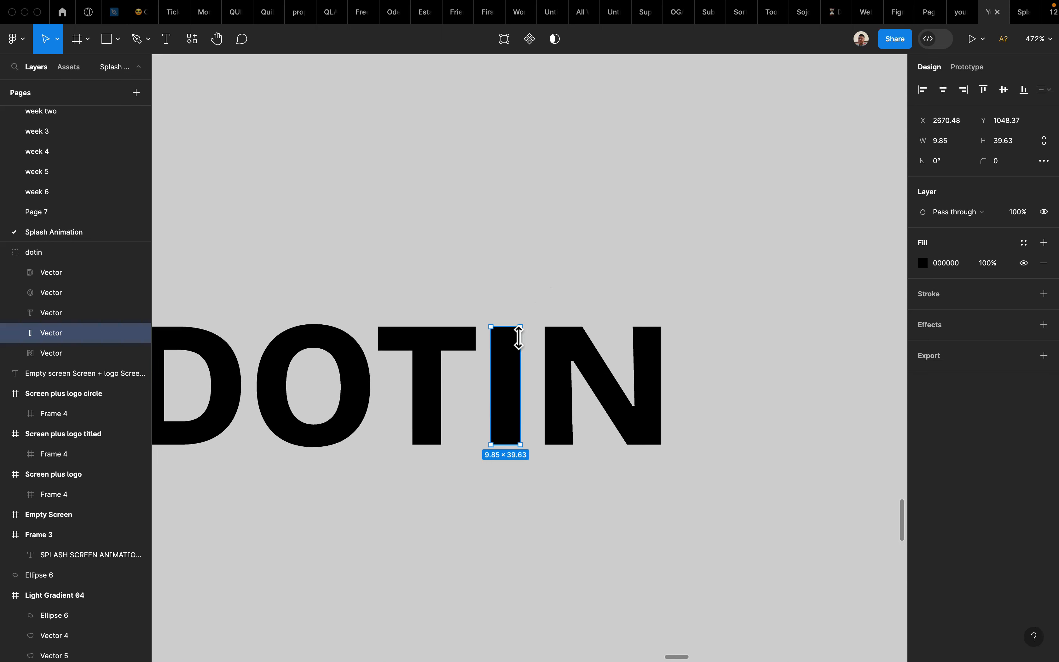
left_click_drag(519, 327, 518, 371)
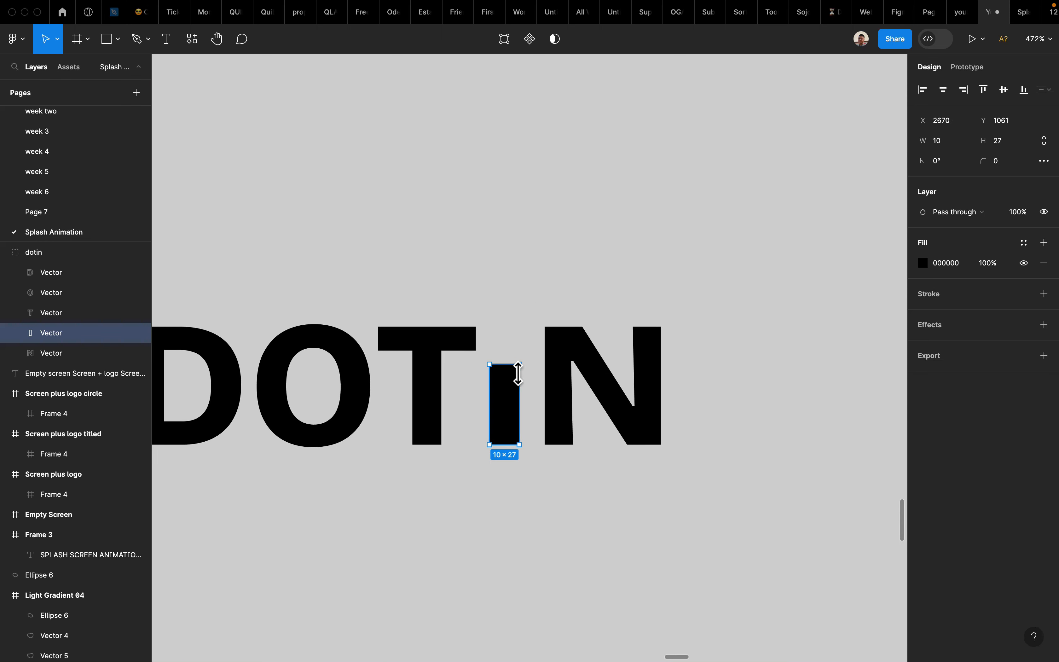
scroll(588, 312, "down", 5)
left_click(586, 307)
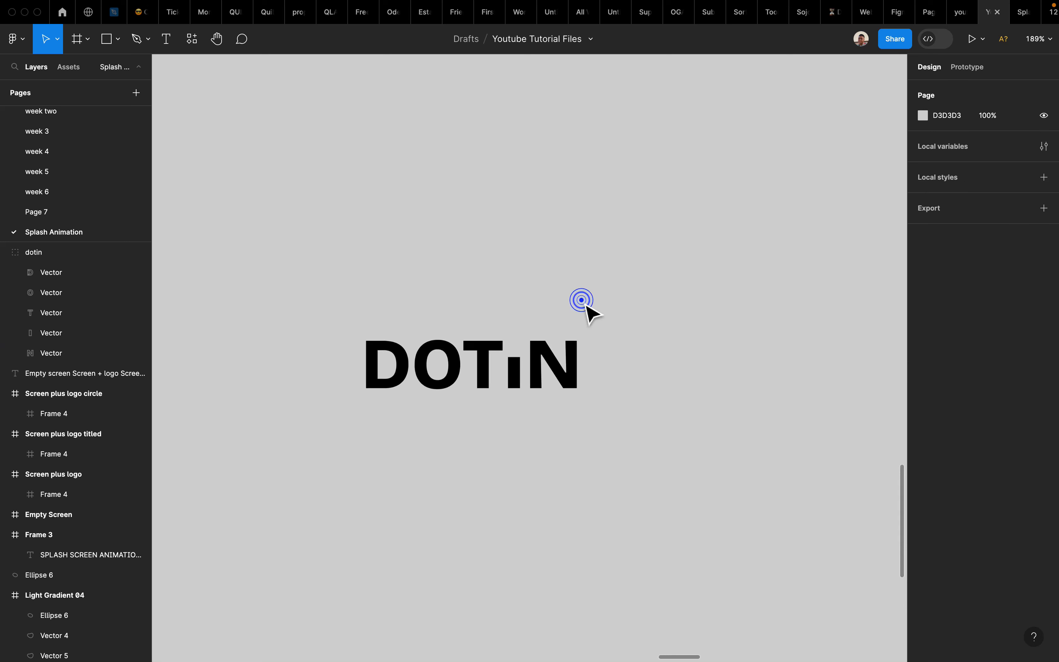
Step: Move the DOTIN wordmark below the second row of frames and duplicate the "Screen plus logo circle" frame beside the original
scroll(584, 311, "down", 3)
scroll(590, 308, "left", 5)
scroll(600, 308, "down", 3)
left_click(388, 357)
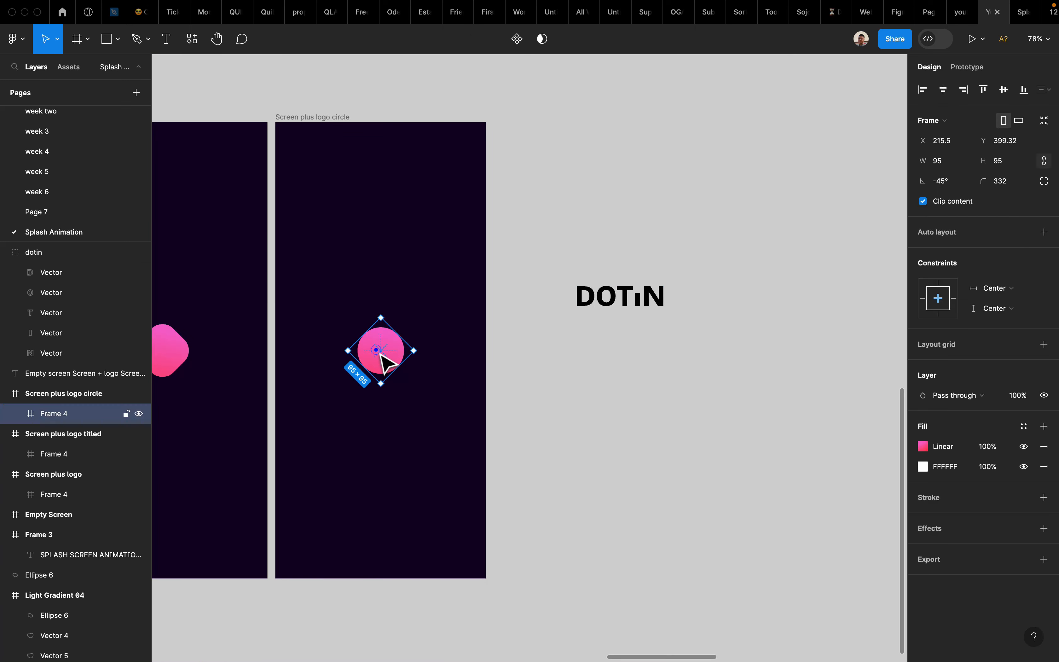
scroll(471, 385, "down", 3)
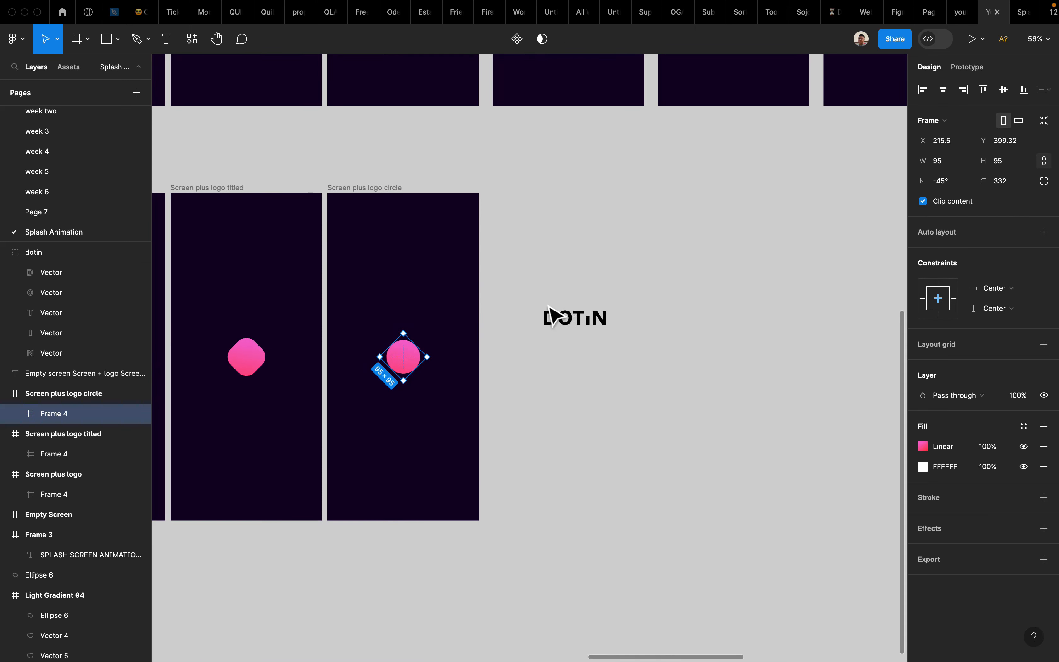
left_click_drag(537, 294, 604, 582)
left_click(382, 189)
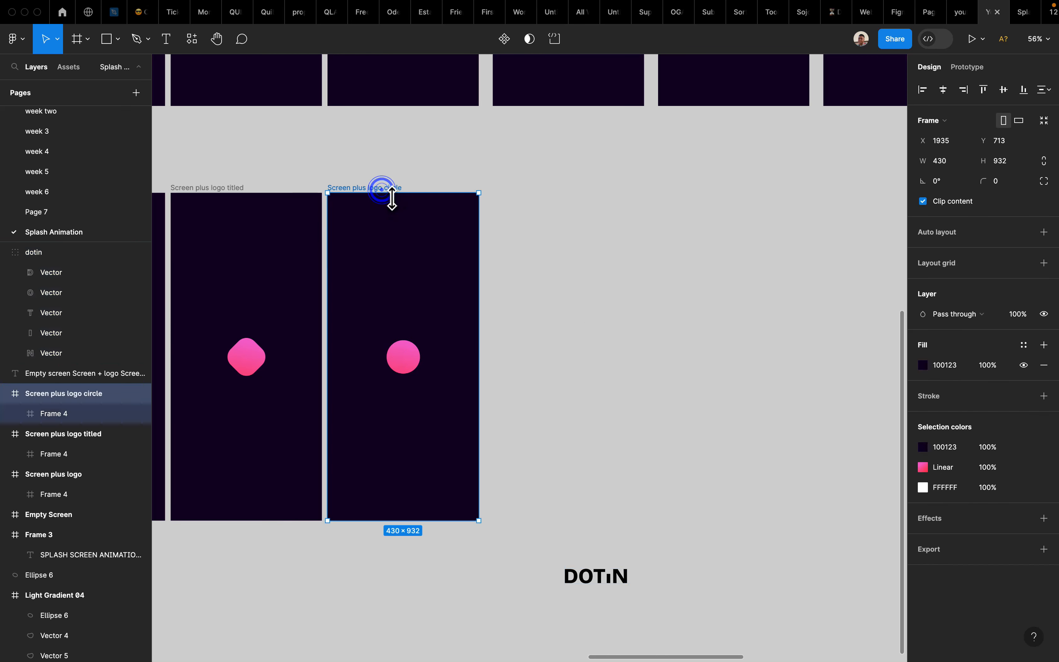
key("super+d")
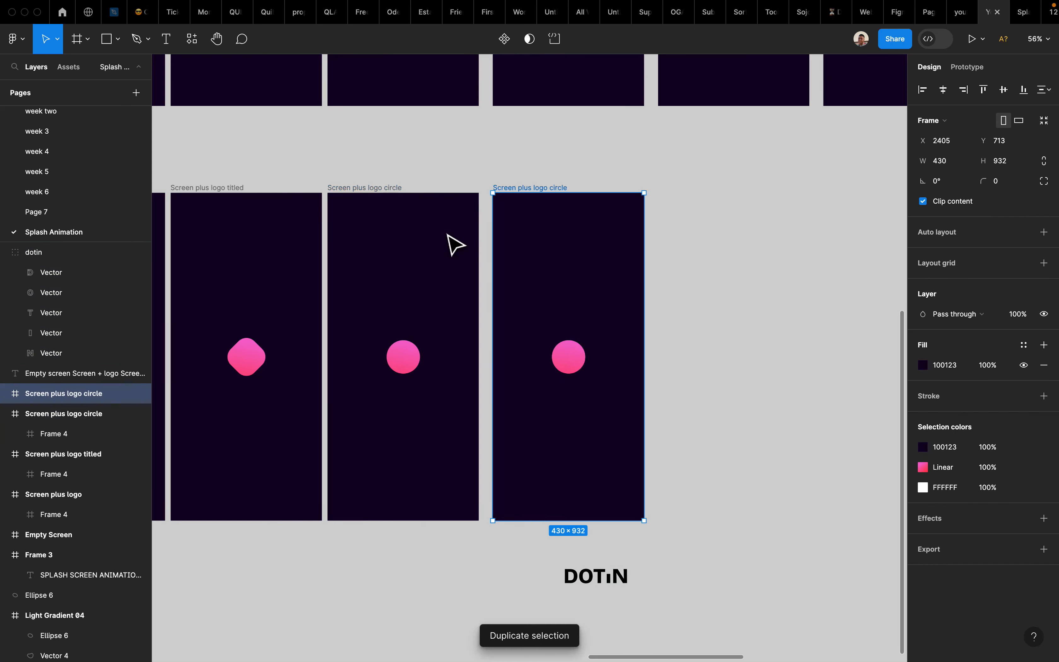
Step: Change the fill of the DOTIN wordmark group to white (FFFFFF)
scroll(518, 338, "up", 5)
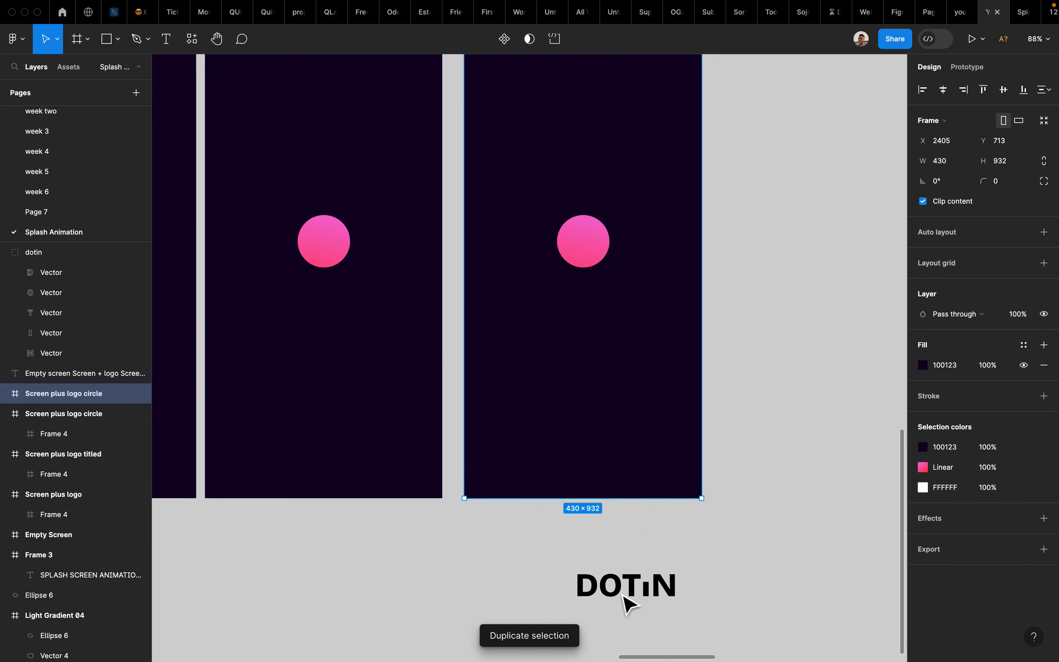
left_click(625, 598)
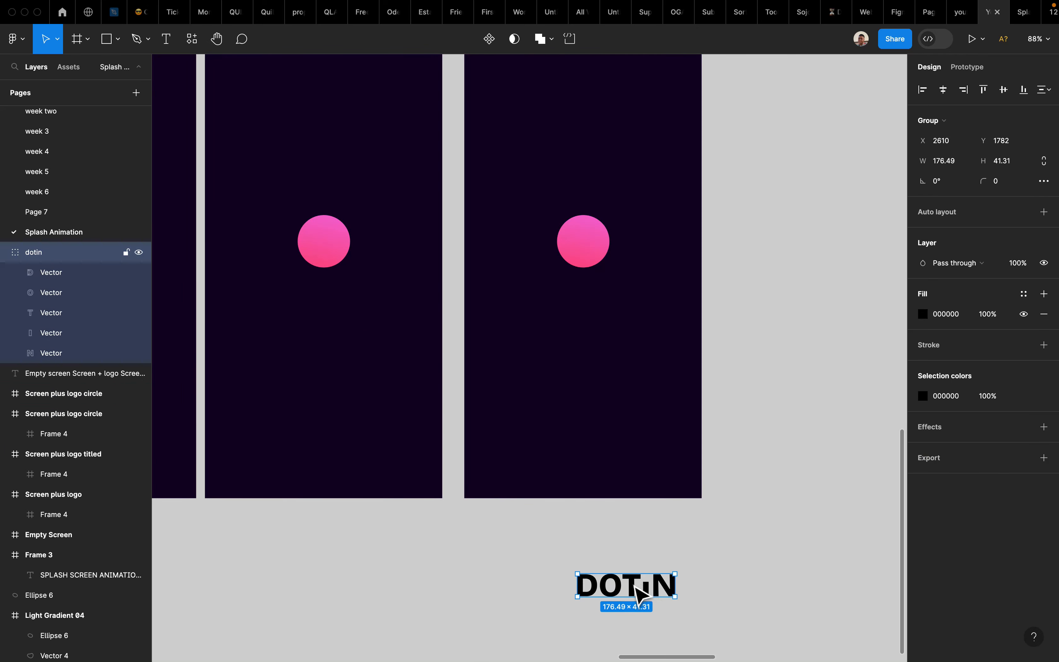
scroll(640, 595, "up", 1)
scroll(639, 595, "right", 1)
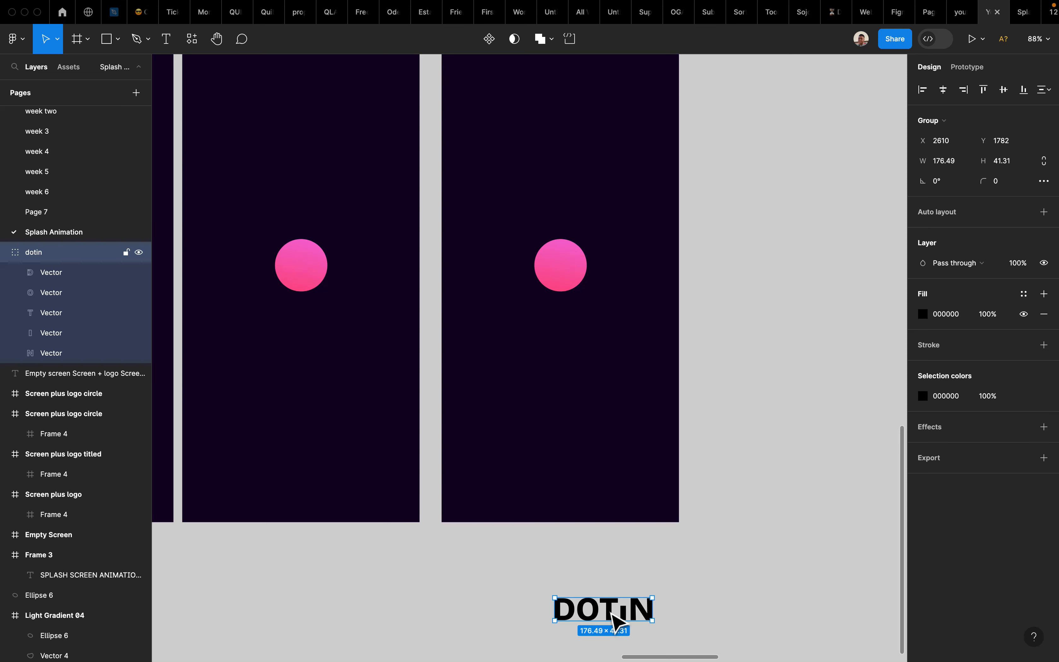
left_click(922, 314)
left_click(807, 358)
left_click_drag(738, 330, 738, 329)
Step: Place the DOTIN wordmark in the duplicated circle frame, centre it vertically and send it behind the pink circle
left_click_drag(604, 615, 570, 311)
left_click(1004, 93)
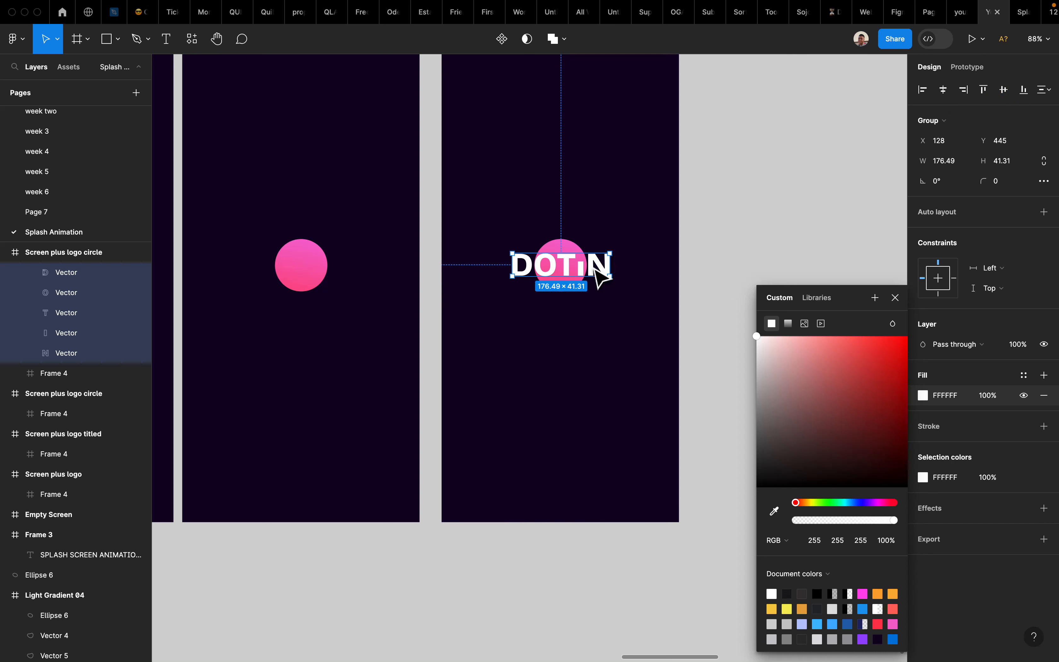
right_click(602, 276)
left_click(631, 394)
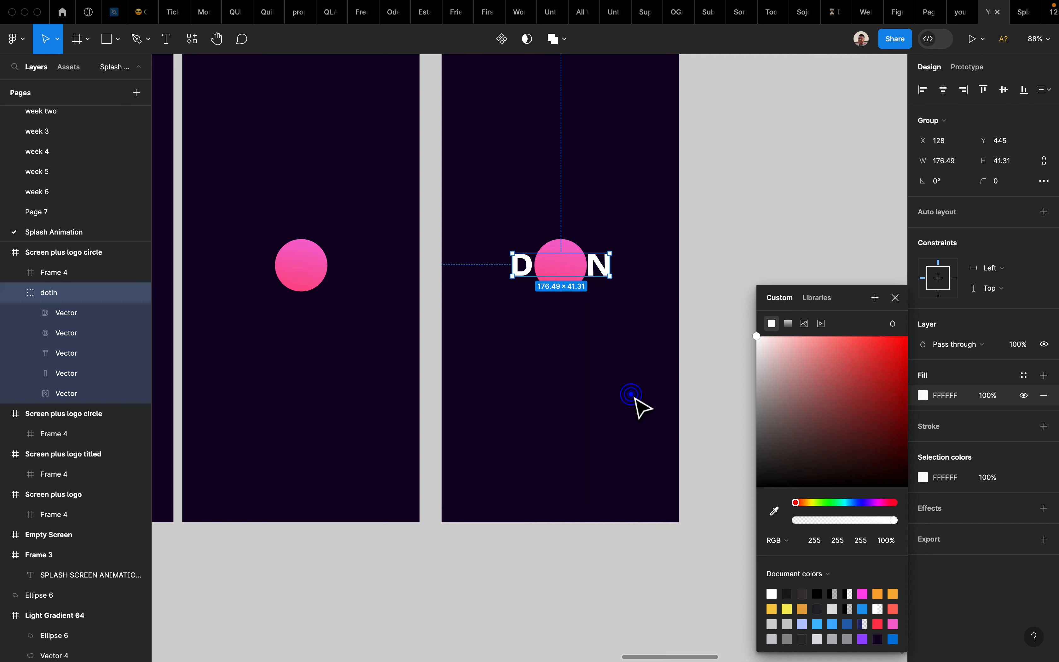
Step: Resize the pink circle over the wordmark to 10.32 × 10.32, matching the dot in the reference frame iPhone 14 & 15 Pro Max - 7
scroll(612, 264, "up", 5)
left_click(469, 254)
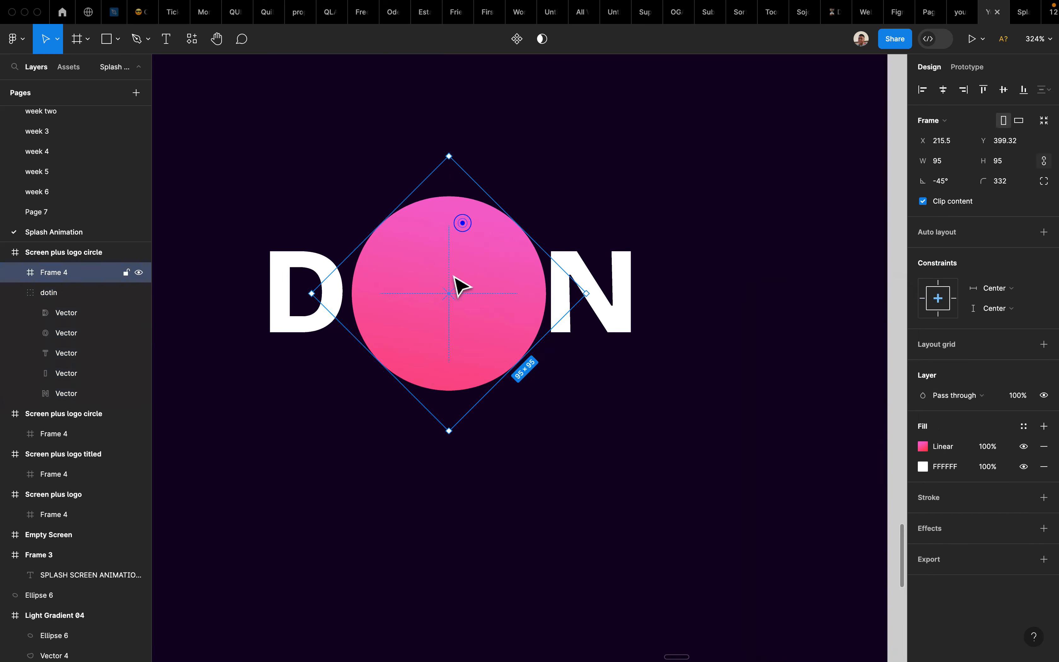
key("shift+1")
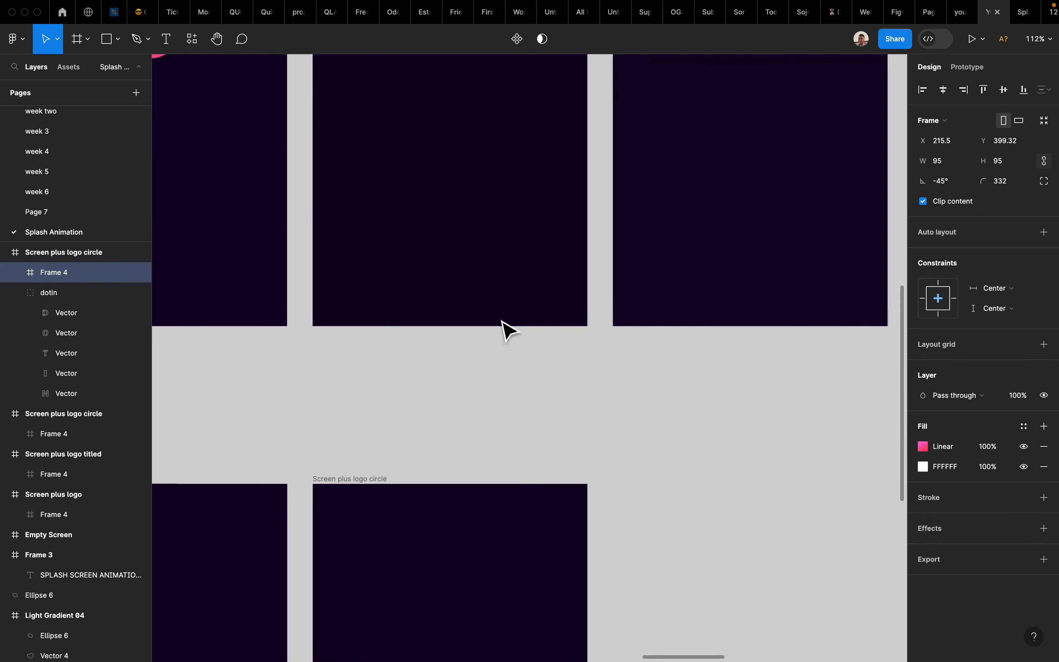
scroll(489, 219, "up", 10)
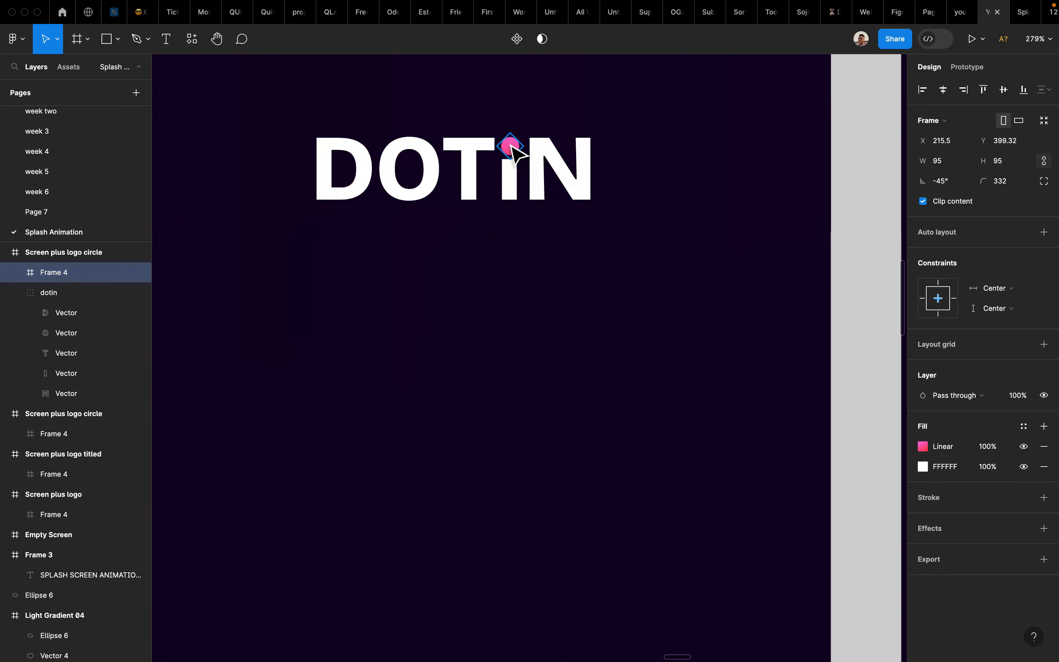
left_click(509, 145)
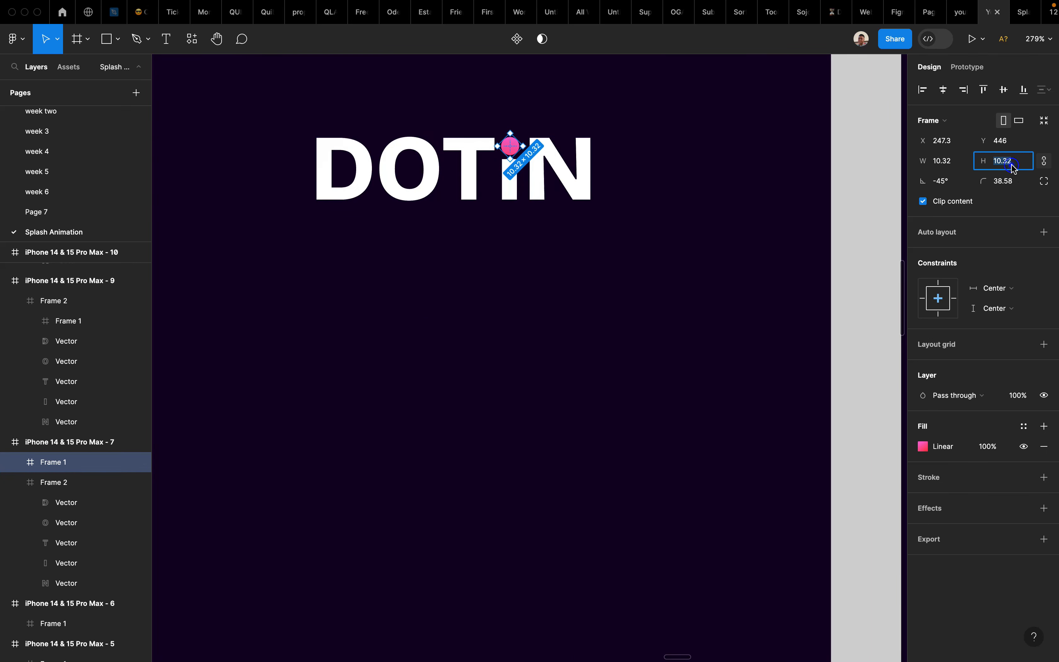
scroll(733, 424, "down", 5)
scroll(733, 424, "down", 13)
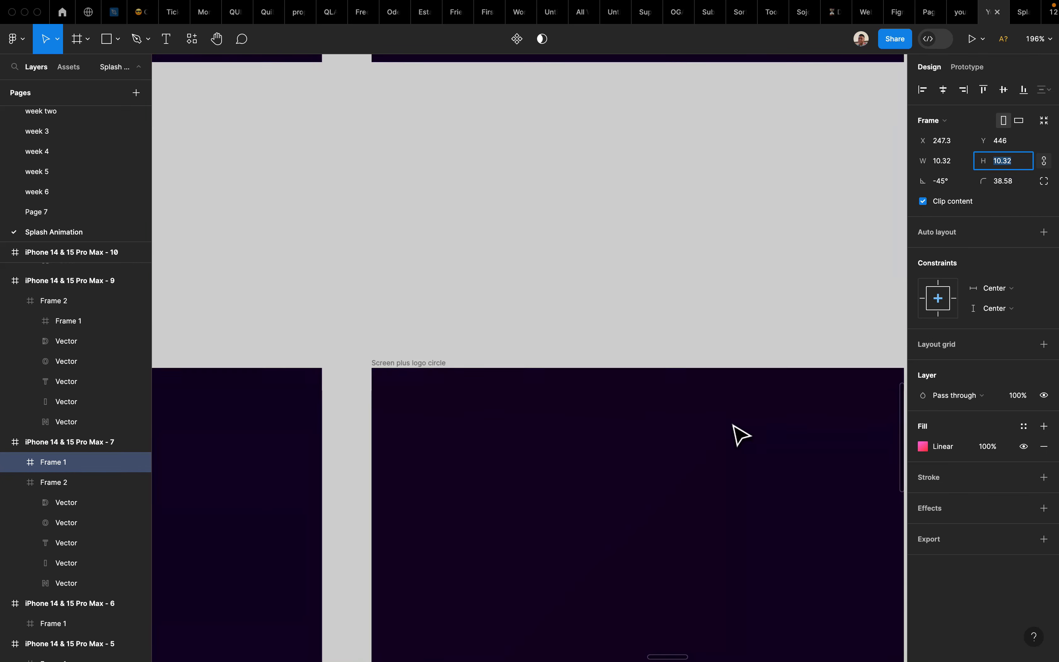
left_click(582, 492)
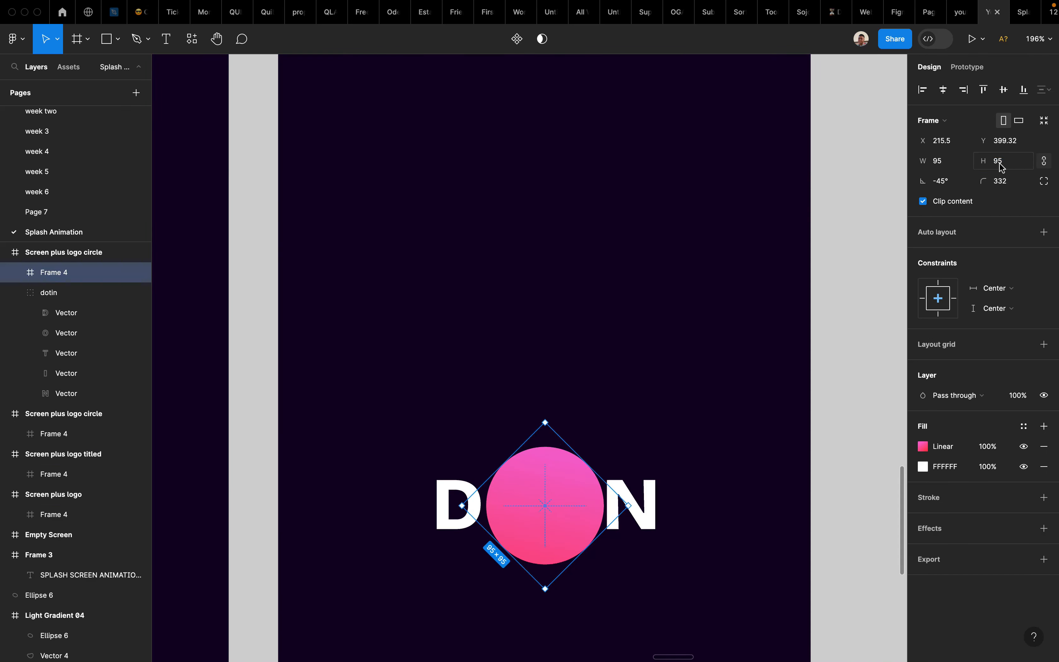
key("Return")
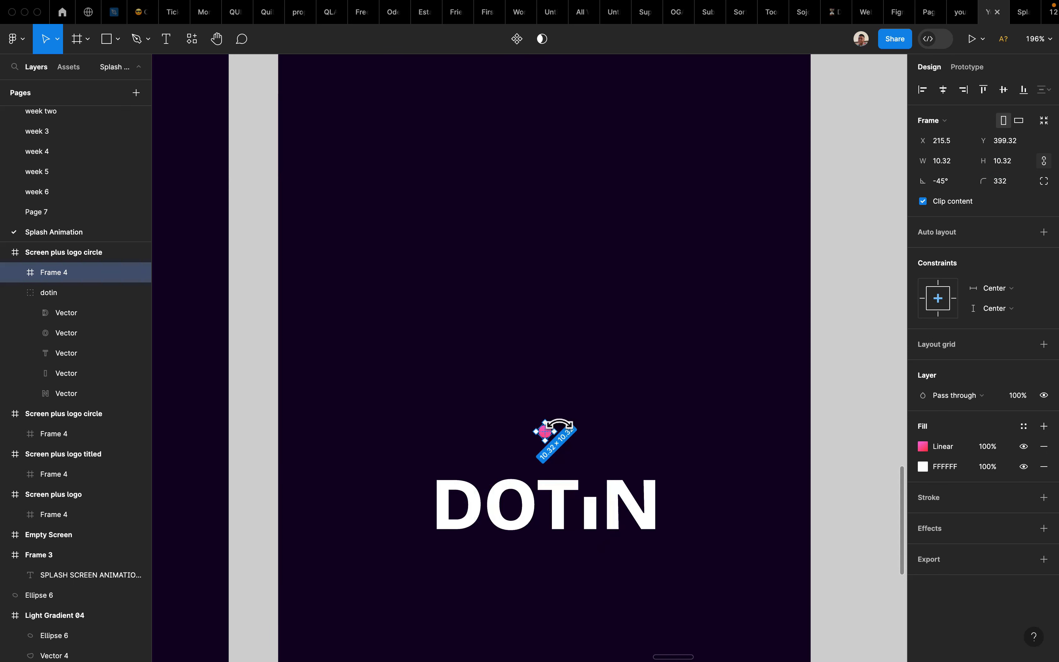
Step: Position the small pink circle as the dot above the I of DOTIN, at about X 252.3, Y 444, and deselect it
left_click_drag(549, 438, 593, 487)
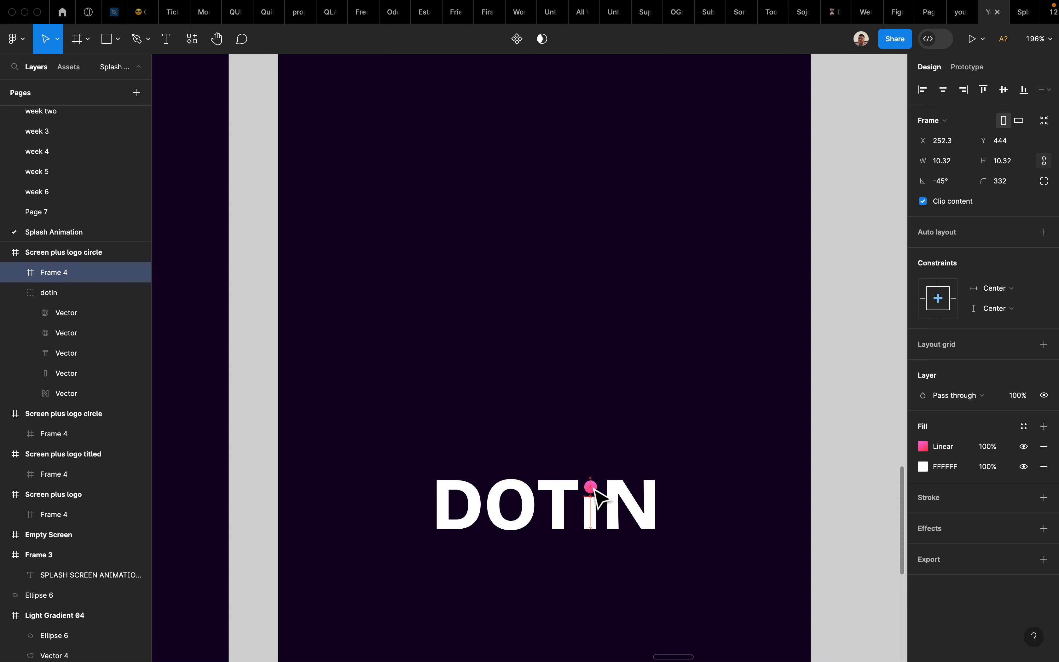
scroll(590, 480, "up", 10)
left_click(576, 484, "shift")
scroll(522, 481, "down", 10)
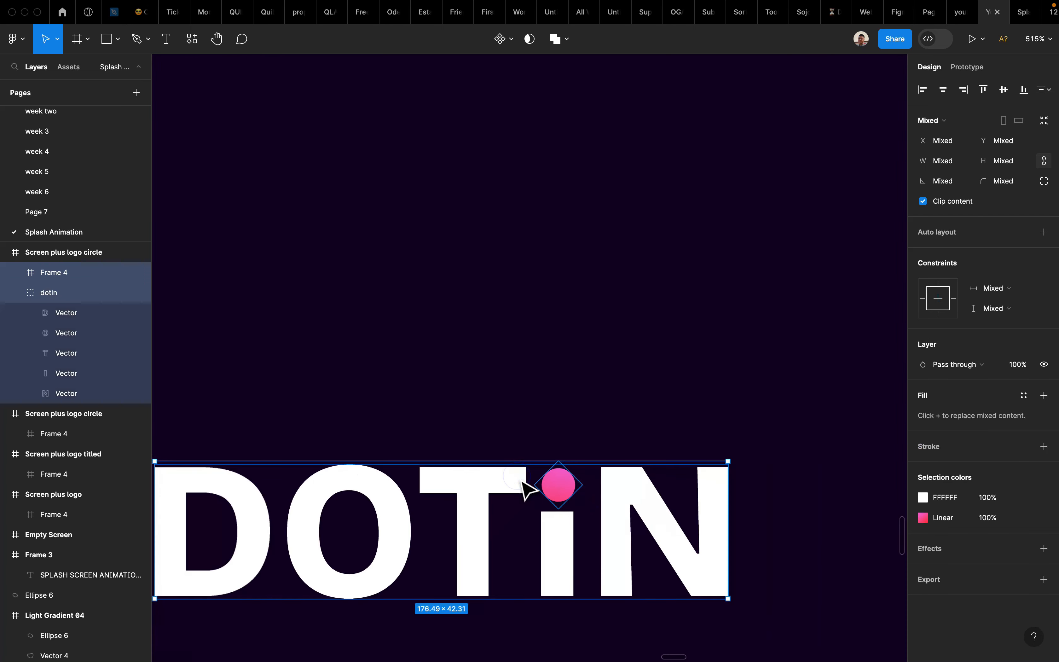
left_click(713, 421)
scroll(713, 421, "down", 5)
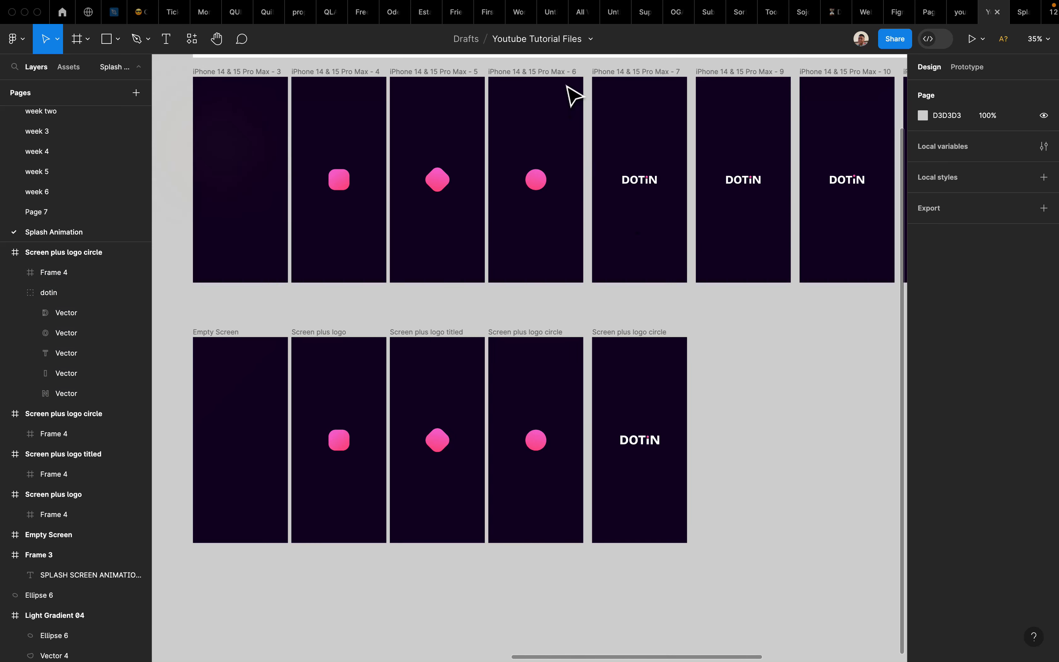
Step: Check the delay and animation settings of the reference transition from iPhone 14 & 15 Pro Max - 6 to iPhone 14 & 15 Pro Max - 7
left_click(569, 75)
left_click(966, 66)
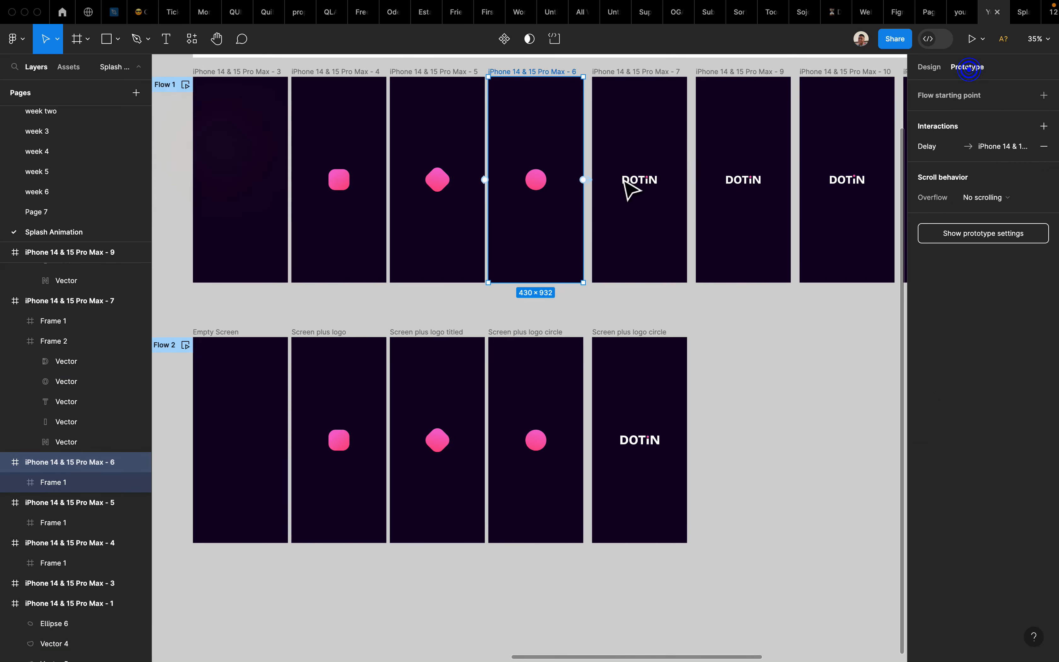
left_click(590, 180)
scroll(598, 187, "up", 5)
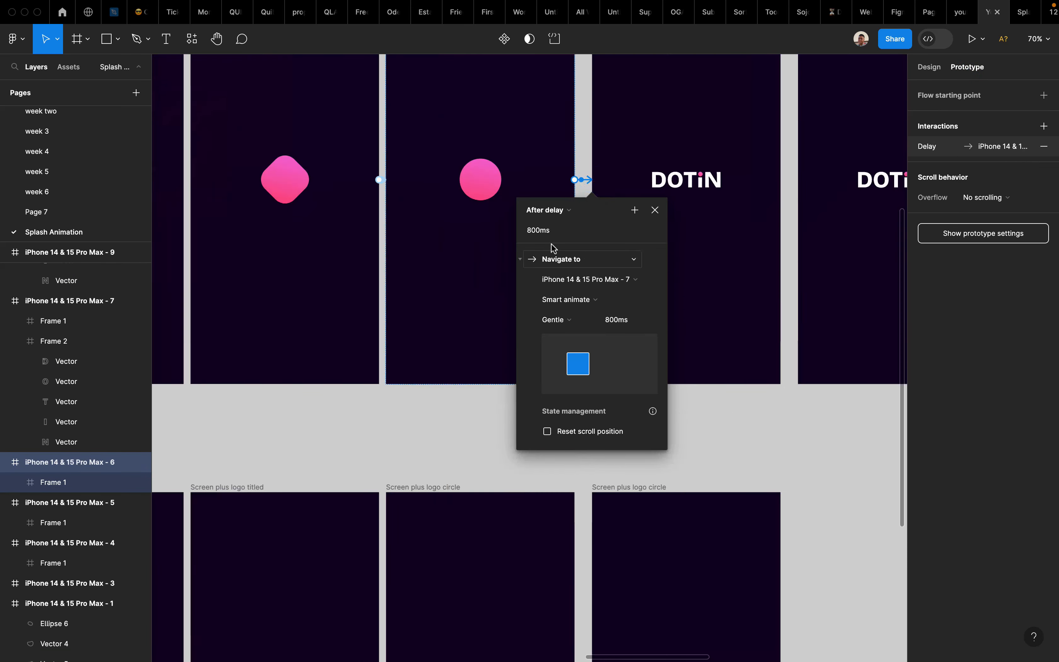
left_click(724, 431)
scroll(722, 430, "down", 3)
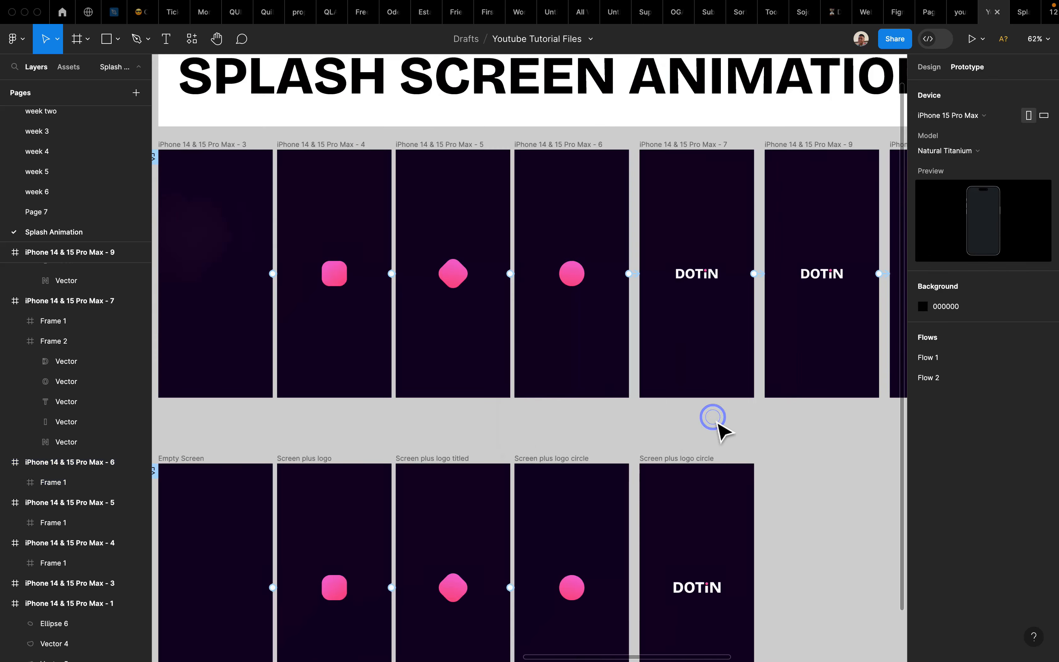
Step: Connect the second-row "Screen plus logo circle" frame to the adjacent DOTIN wordmark frame with a prototype interaction
scroll(664, 350, "down", 5)
left_click(599, 256)
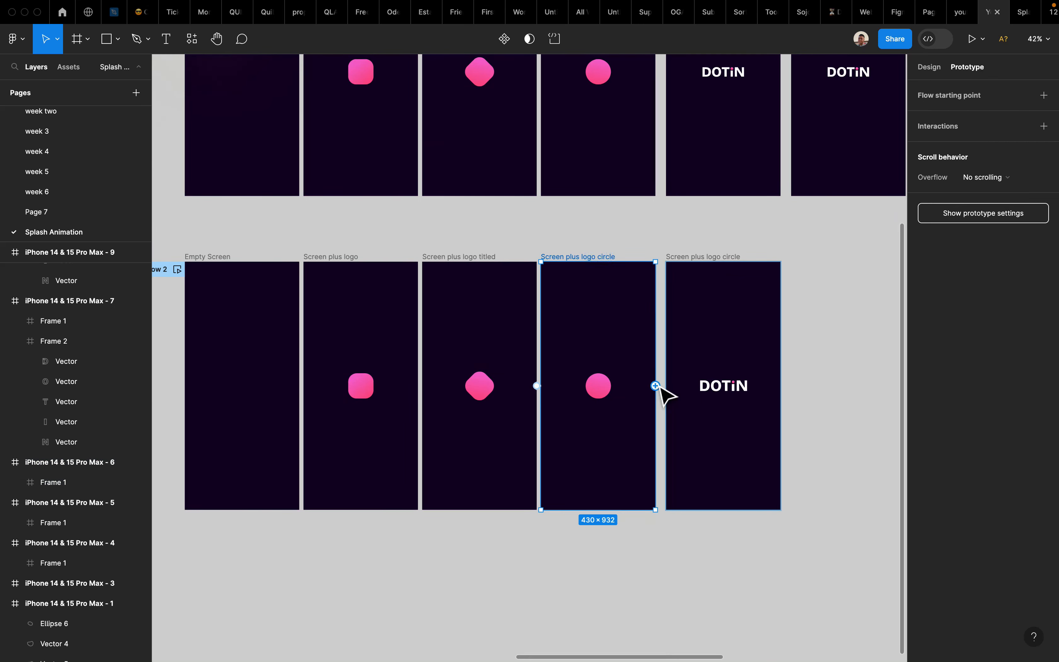
left_click_drag(655, 385, 692, 396)
scroll(693, 397, "up", 10)
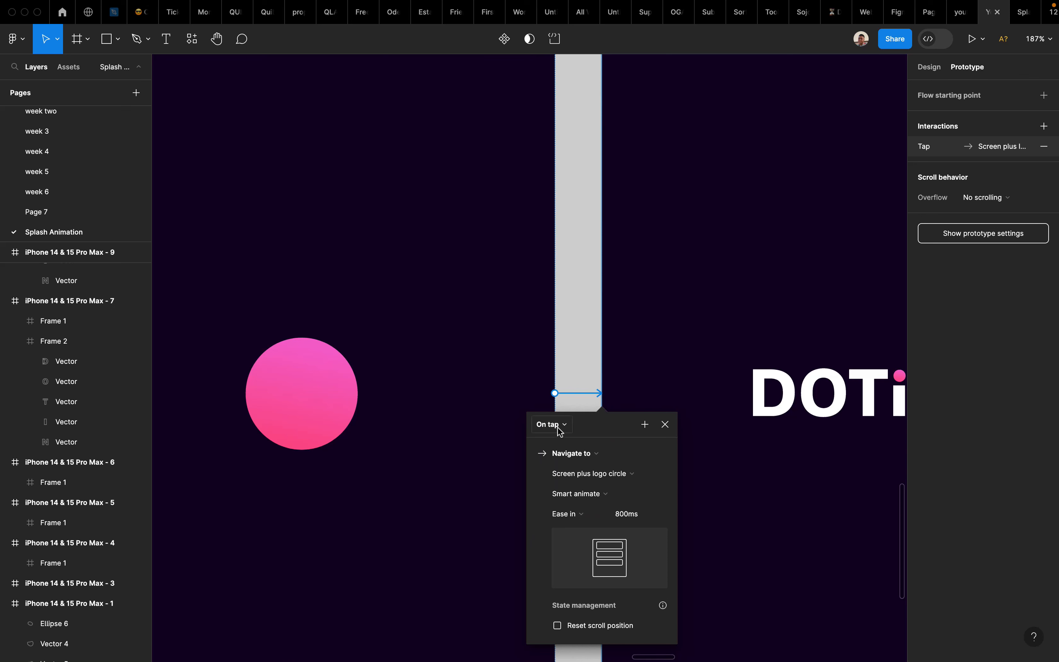
Step: Set the new interaction's trigger to After delay and its smart-animate easing to Gentle
left_click(559, 431)
left_click(568, 579)
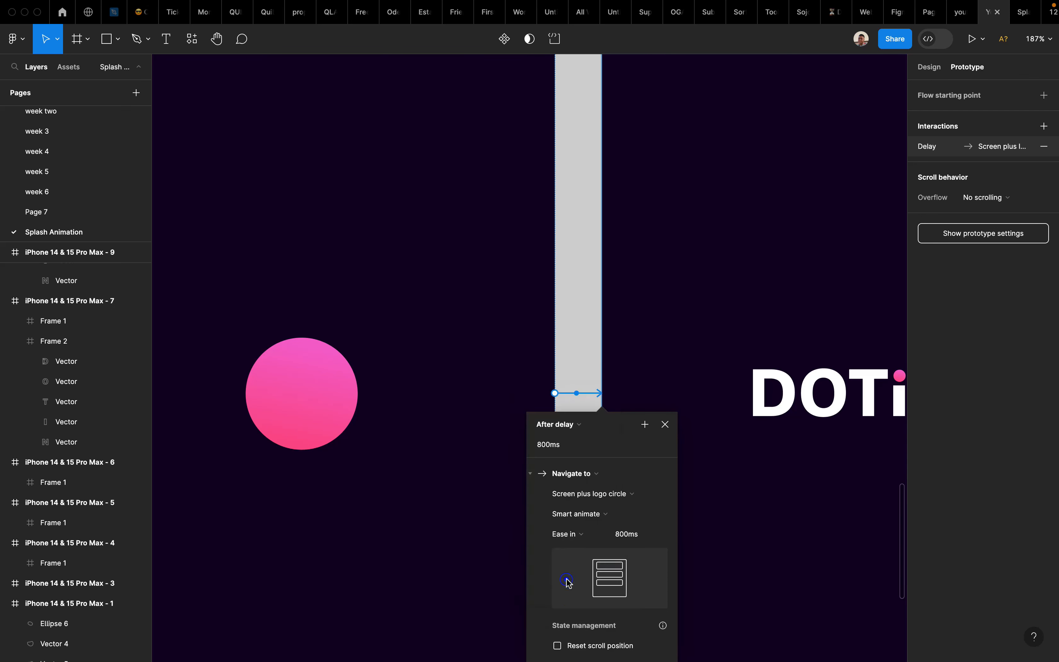
left_click(588, 540)
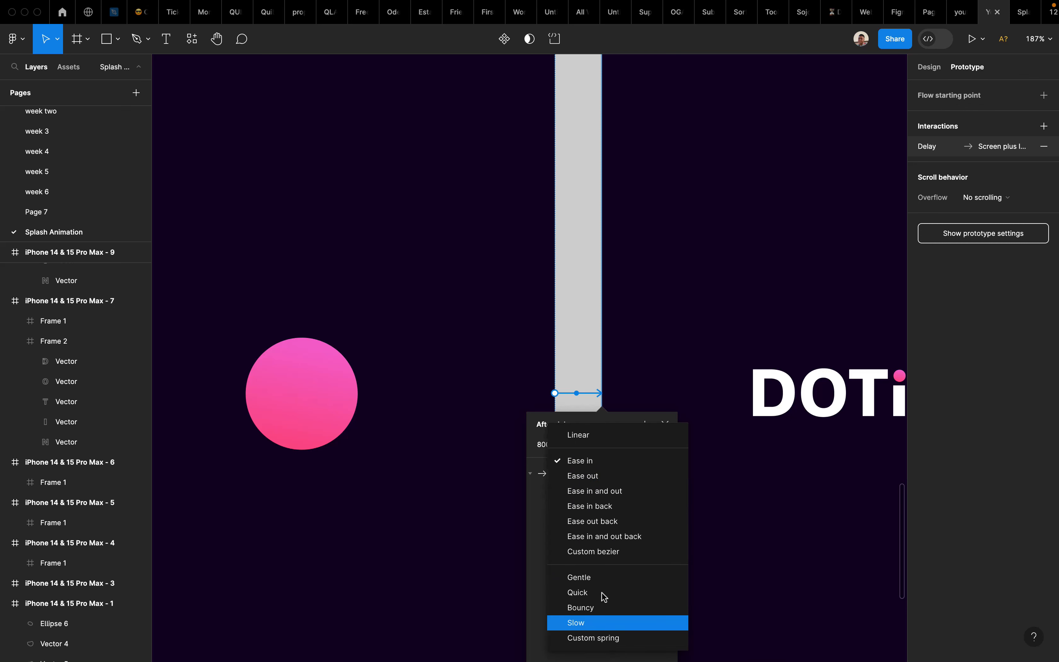
left_click(598, 577)
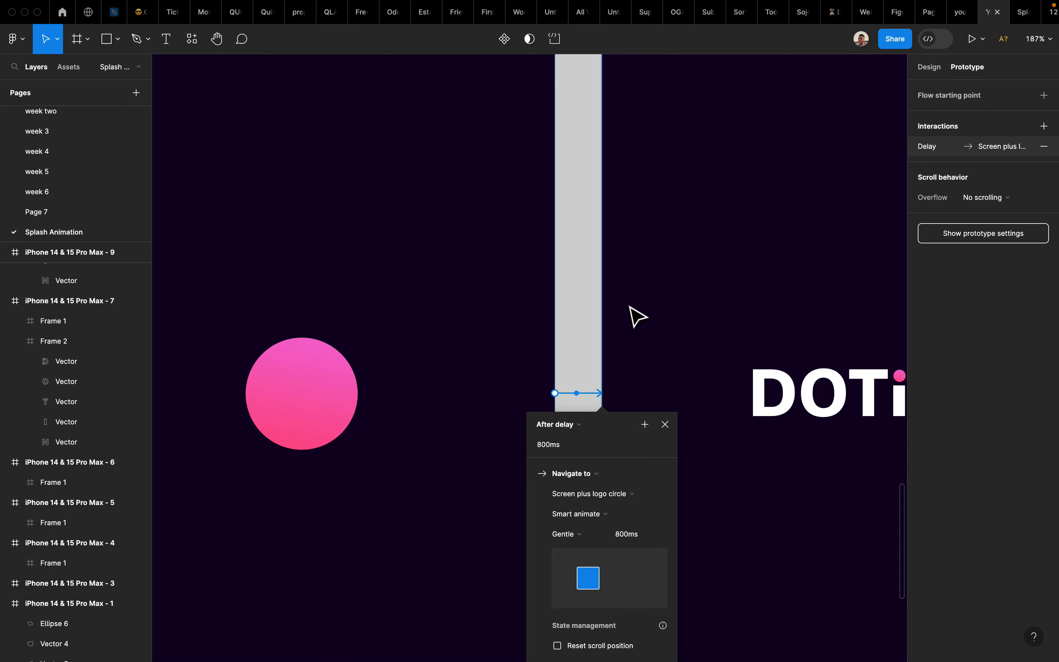
key("Escape")
scroll(629, 307, "down", 10)
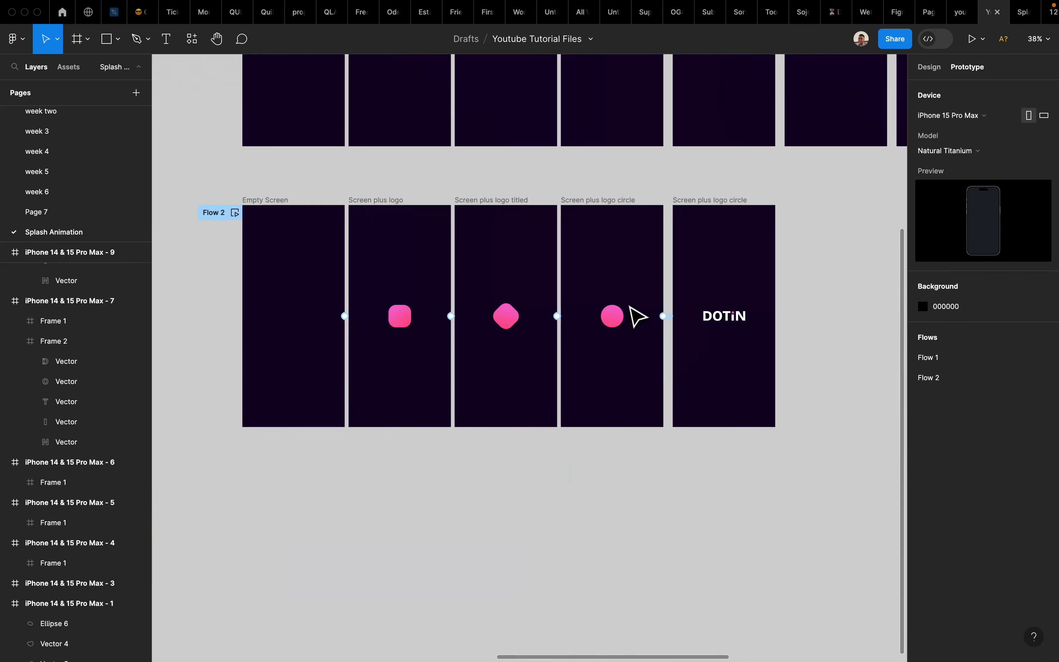
Step: Preview Flow 2 through to the DOTIN wordmark and close the preview
left_click(235, 213)
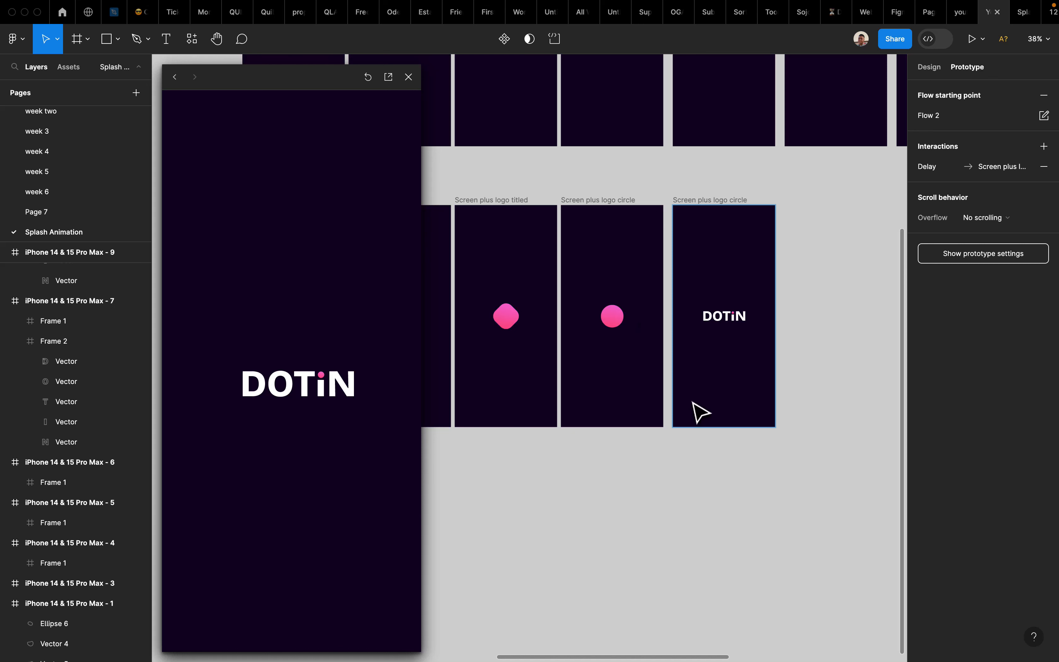
left_click(685, 487)
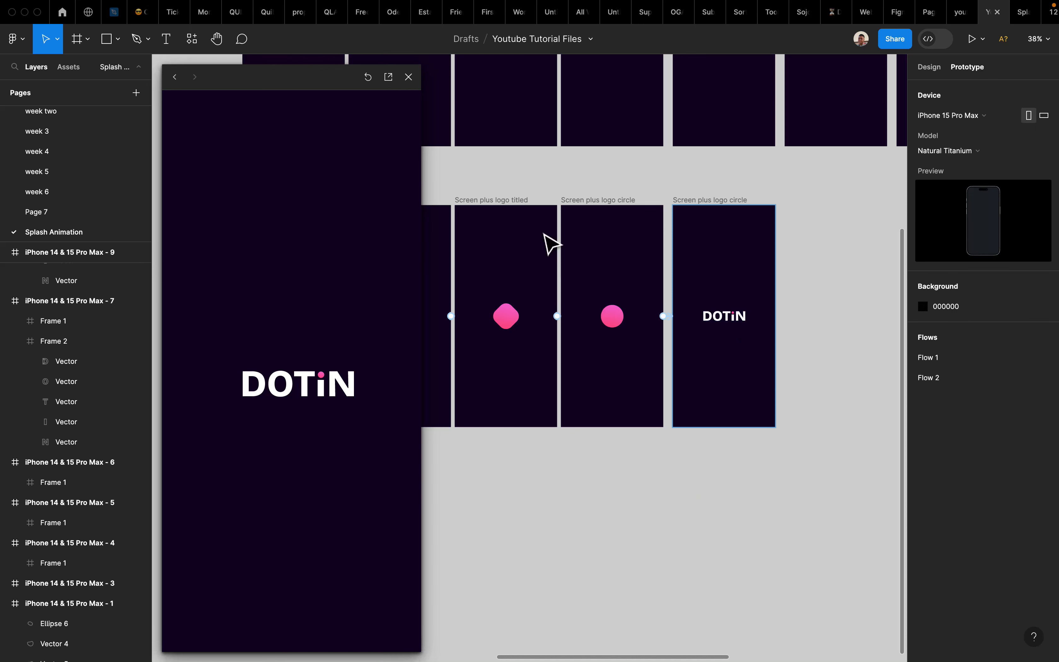
left_click(408, 76)
Step: Duplicate the second-row frame containing the DOTIN wordmark beside the original
scroll(577, 177, "right", 5)
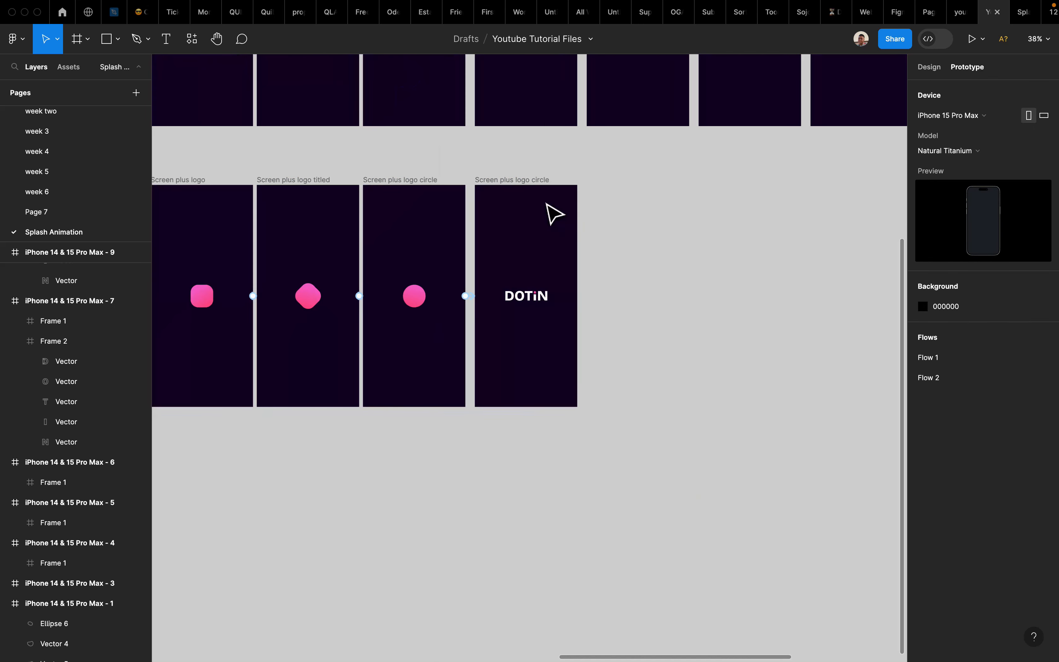
scroll(548, 205, "up", 5)
scroll(548, 205, "down", 3)
left_click(472, 237)
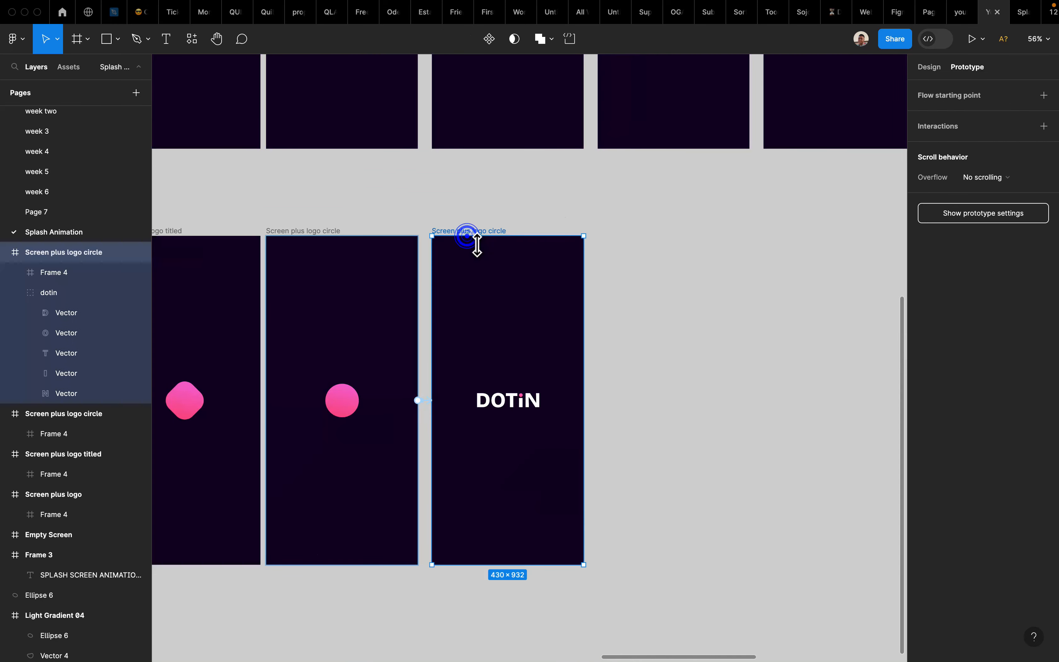
key("ctrl+d")
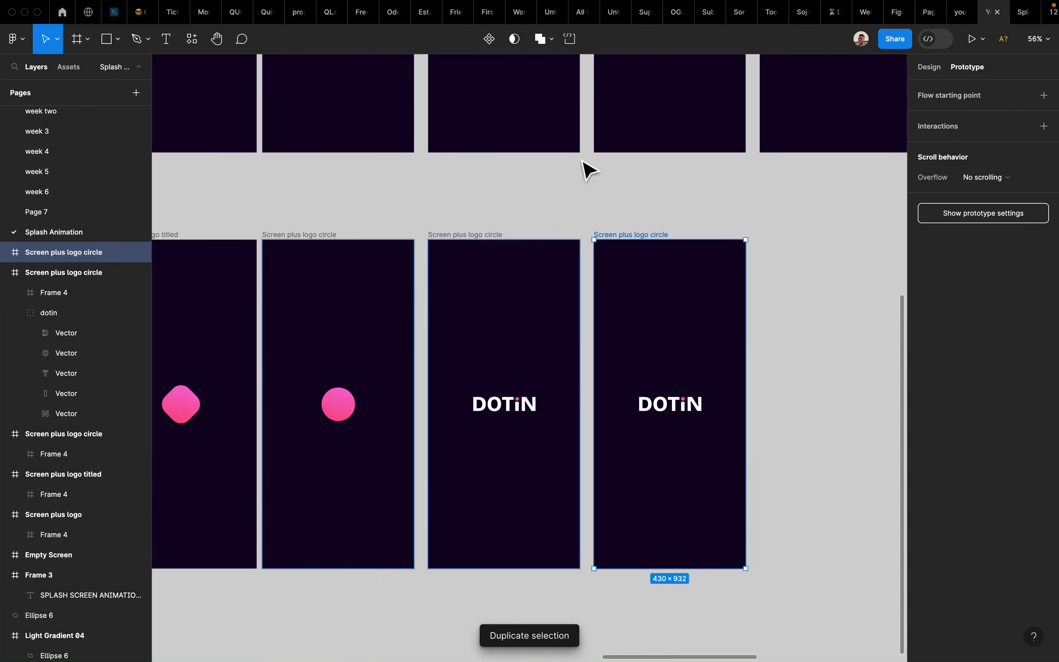
Step: Compare the position of the dot above the I across the reference DOTIN frames
scroll(544, 210, "up", 5)
scroll(543, 217, "up", 5)
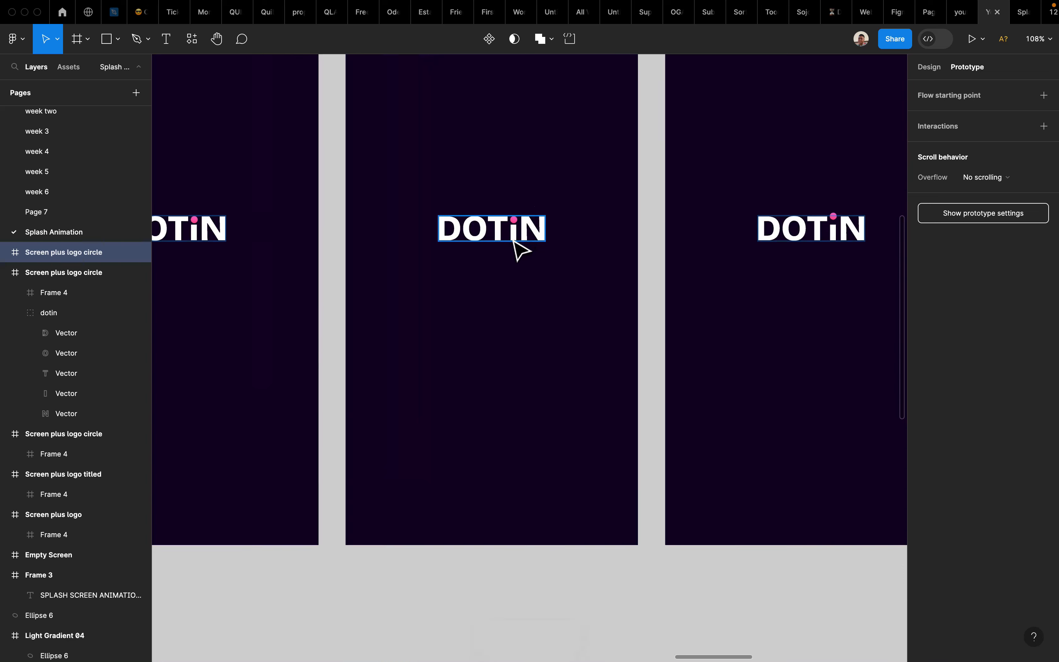
scroll(515, 244, "down", 3)
scroll(515, 245, "down", 8)
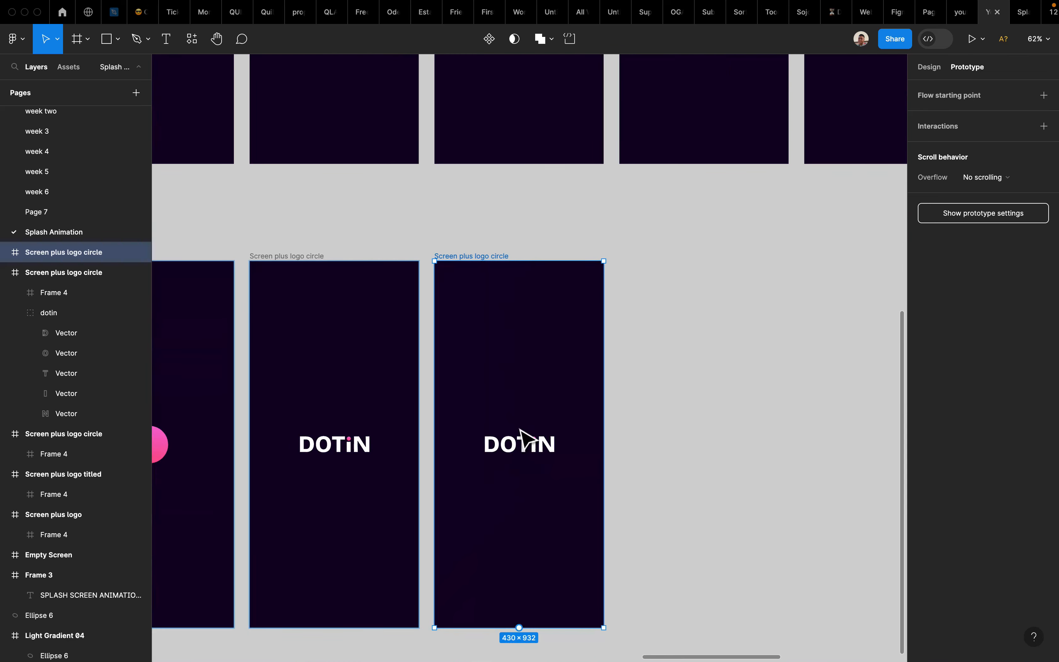
Step: Raise the pink dot slightly above the I in the duplicated DOTIN frame
scroll(521, 431, "down", 3)
scroll(515, 463, "up", 10)
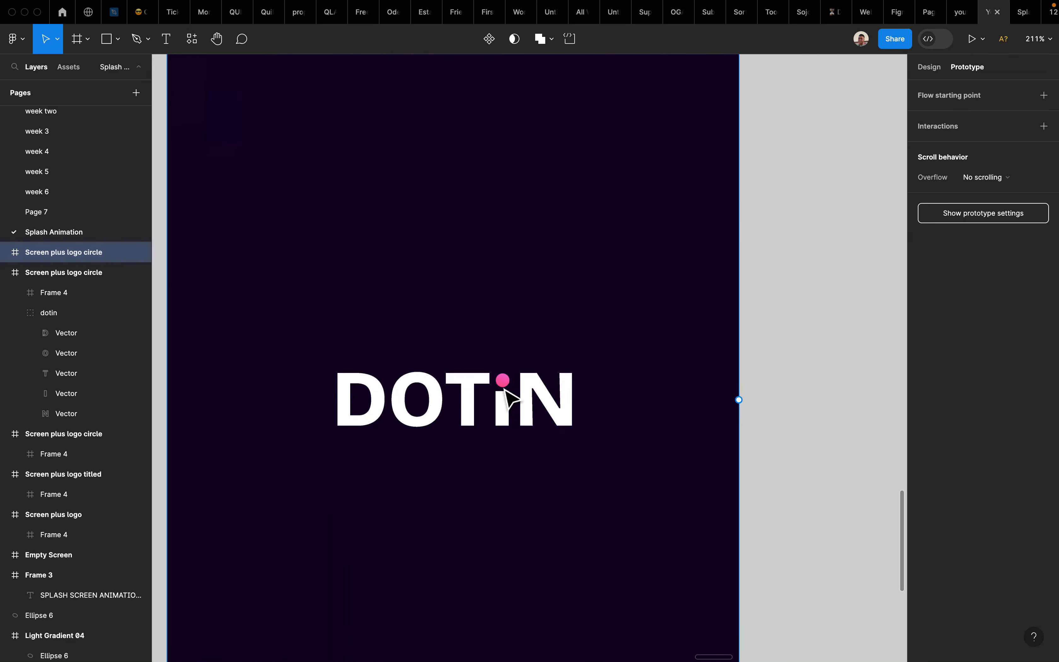
scroll(511, 399, "down", 8)
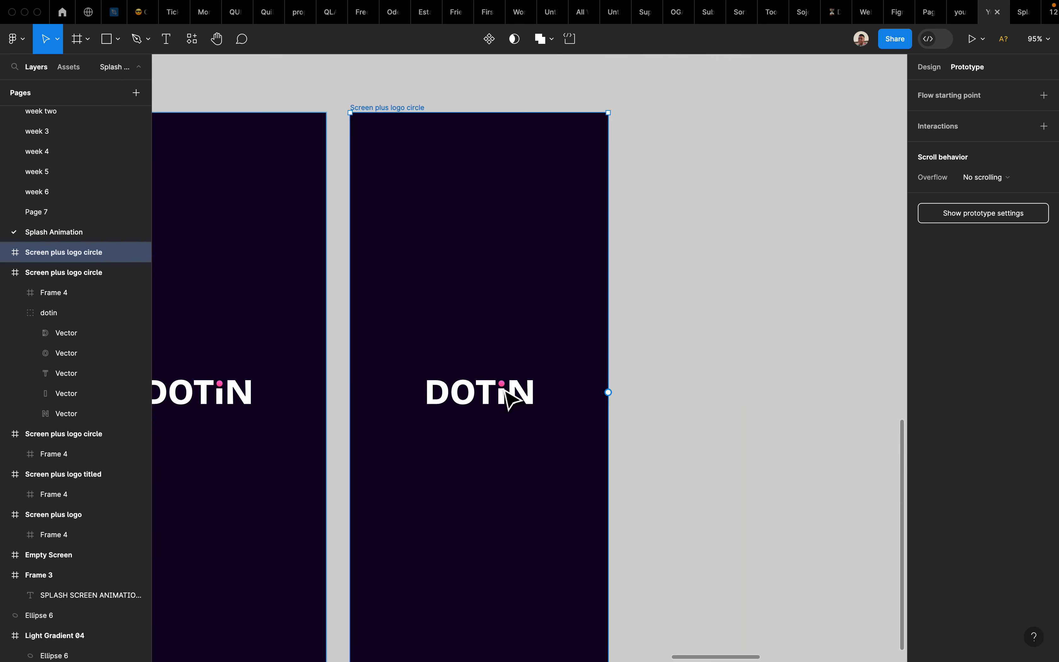
scroll(506, 392, "down", 4)
scroll(499, 415, "up", 10)
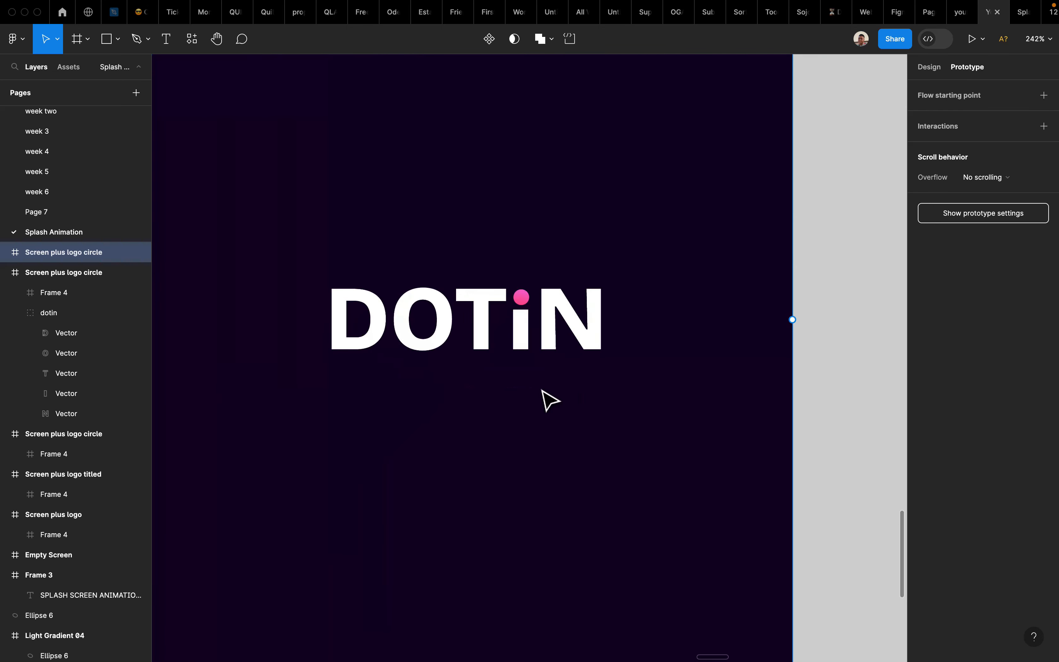
scroll(544, 396, "down", 5)
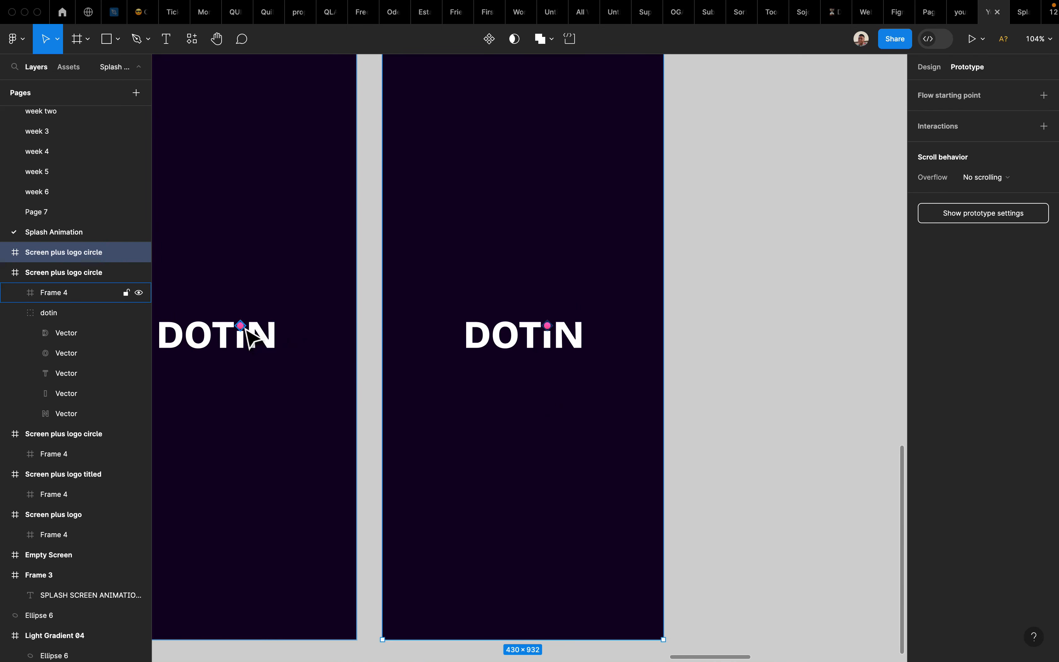
scroll(608, 296, "up", 5)
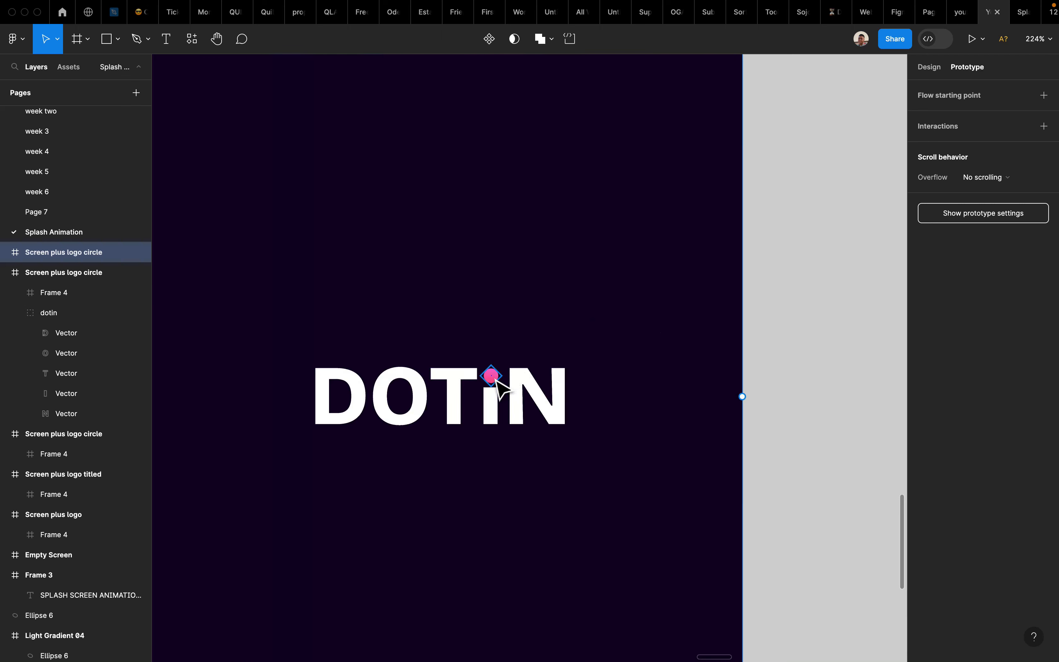
left_click(495, 379)
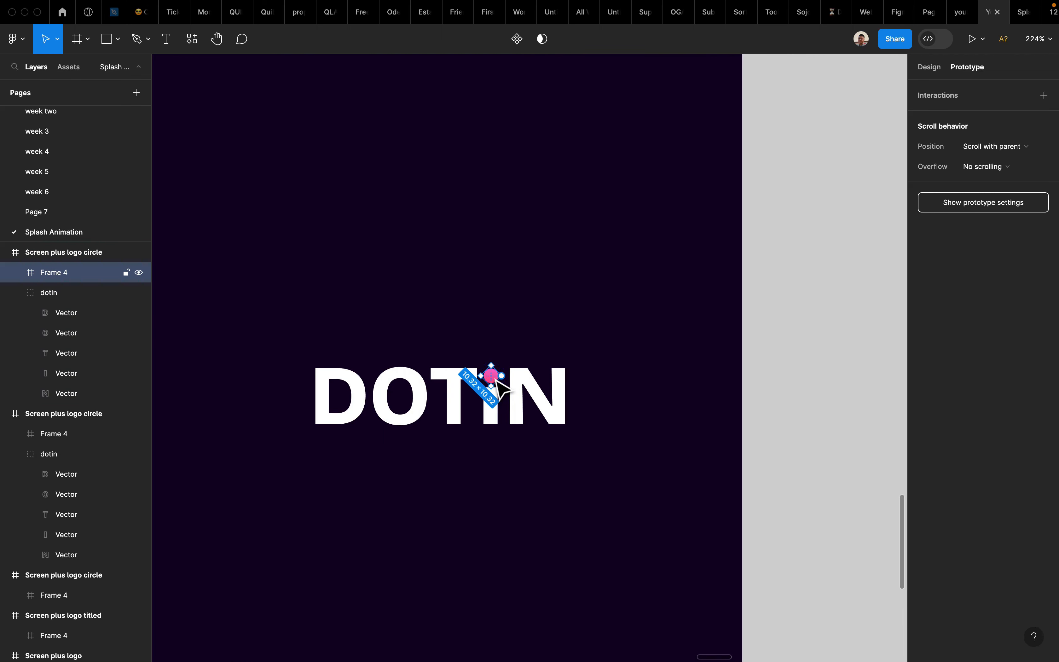
key("shift+Up")
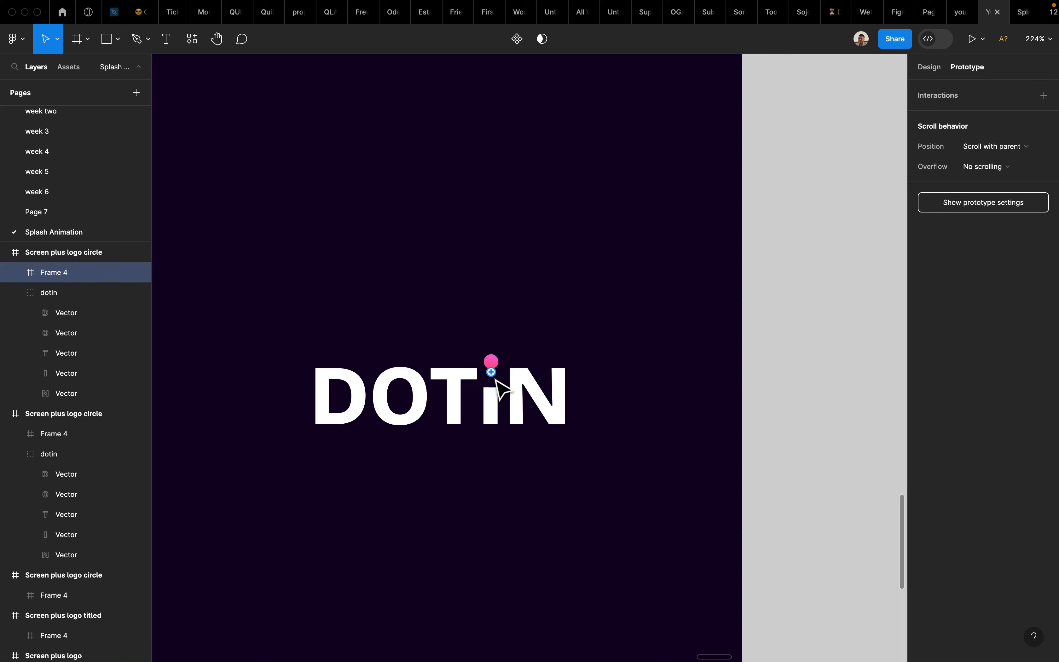
scroll(496, 379, "up", 4)
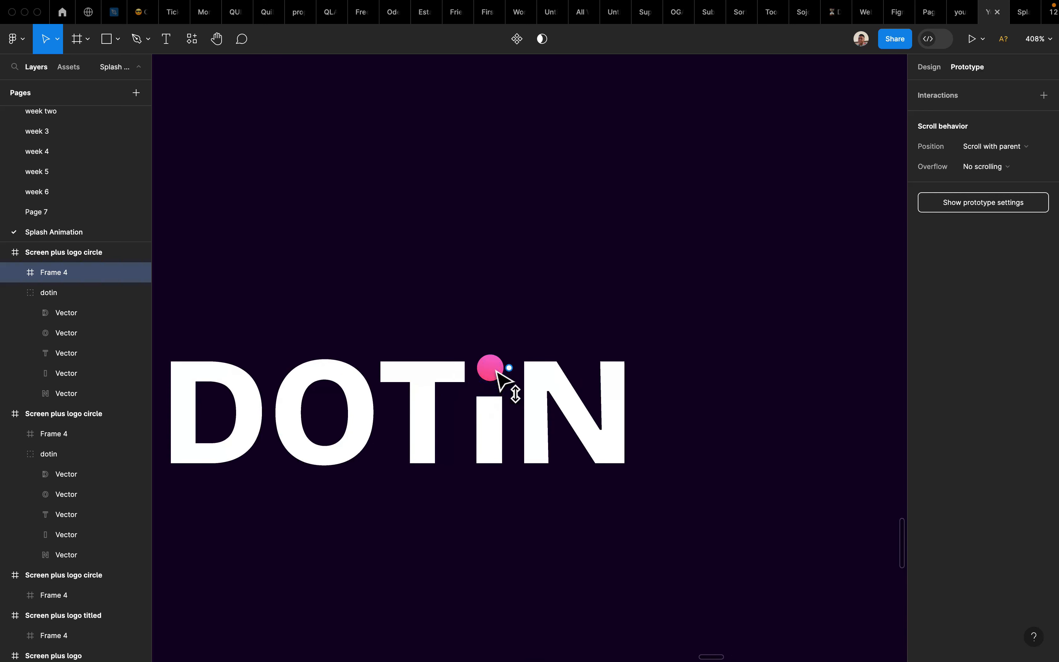
left_click_drag(496, 370, 497, 366)
scroll(504, 377, "down", 10)
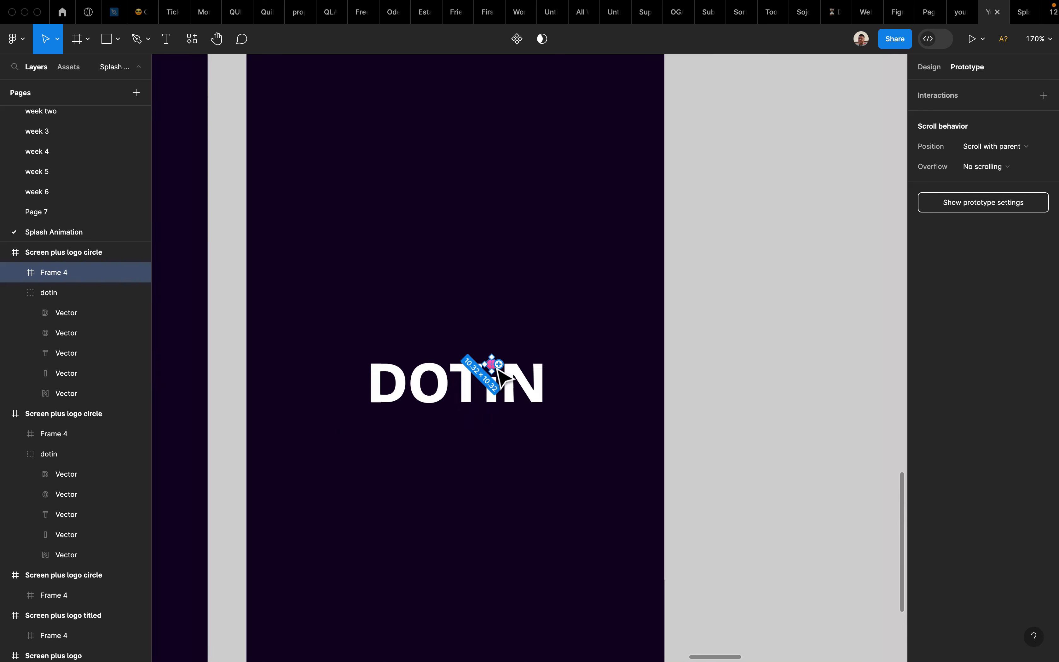
left_click(594, 317)
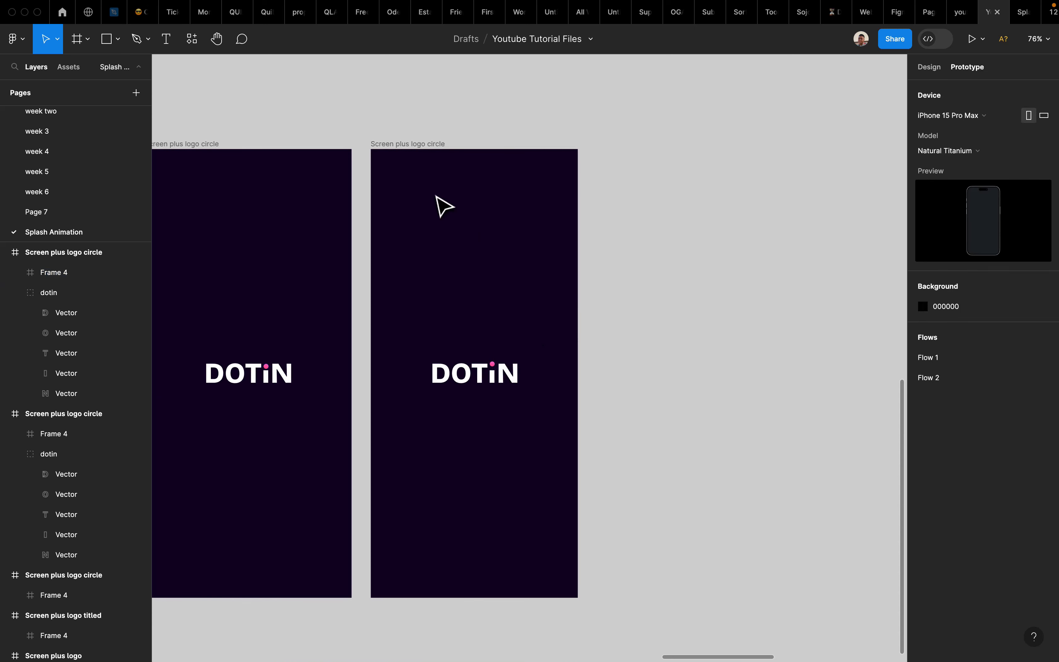
Step: Duplicate the raised-dot frame and lower the dot in the copy closer to the I
left_click(410, 139)
key("super+d")
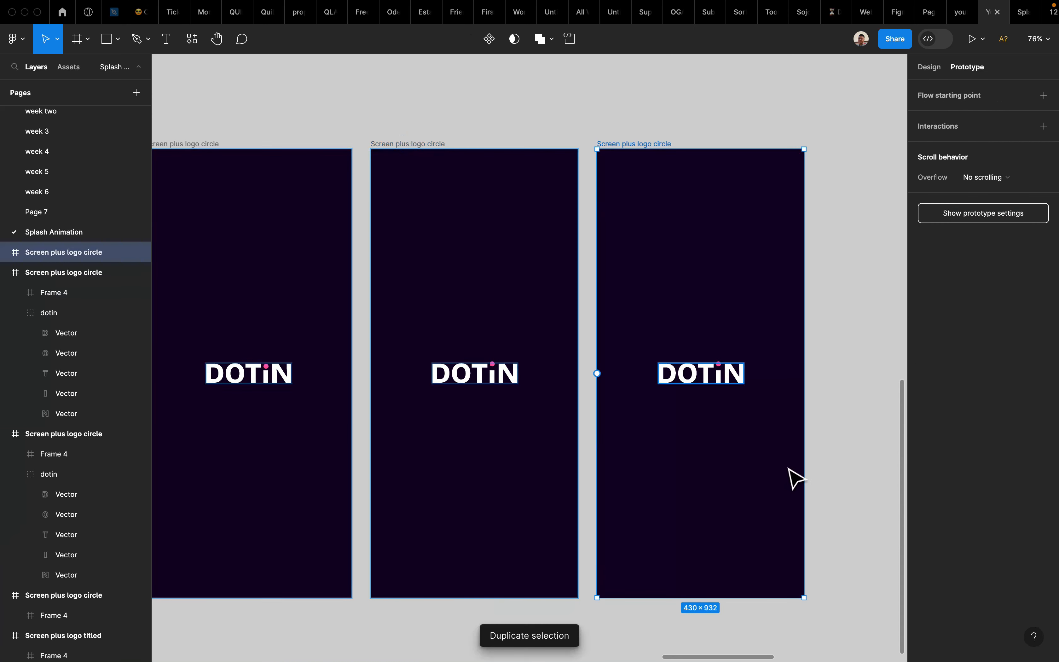
scroll(794, 475, "up", 10)
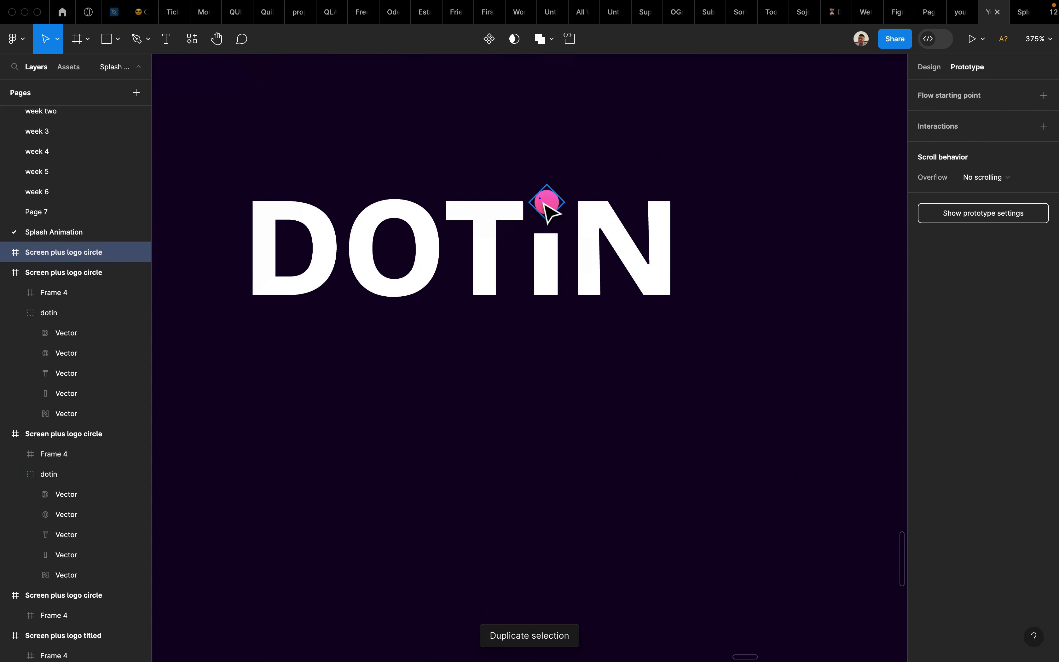
left_click(549, 205)
left_click_drag(555, 214, 557, 216)
scroll(558, 217, "down", 5)
scroll(558, 218, "right", 9)
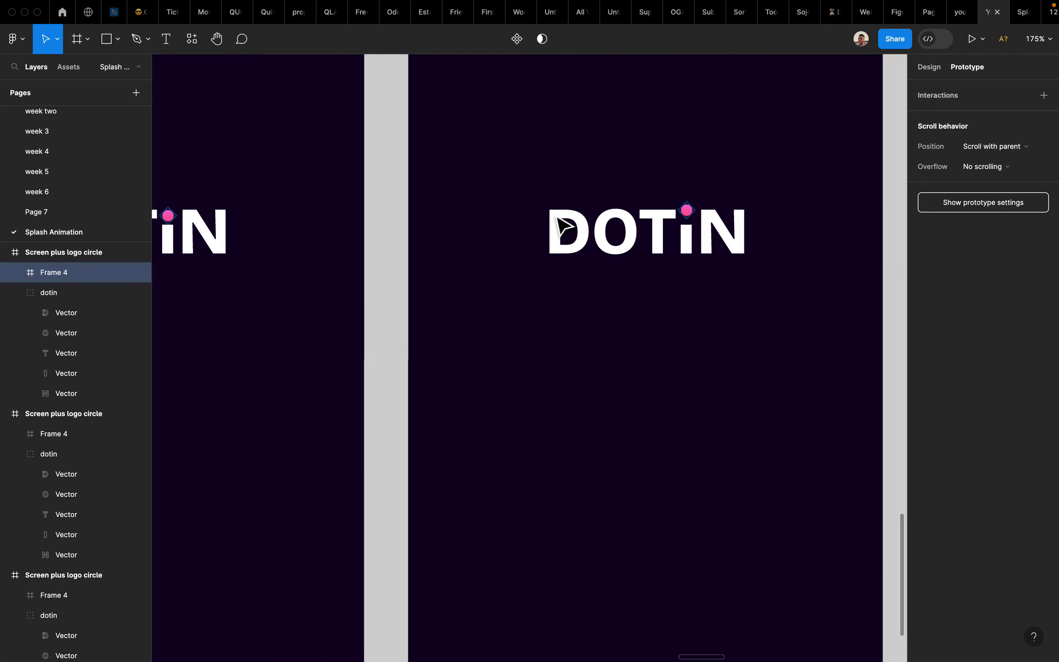
Step: Compare the vertical position of the dots in the first and last second-row DOTIN frames
left_click(171, 219)
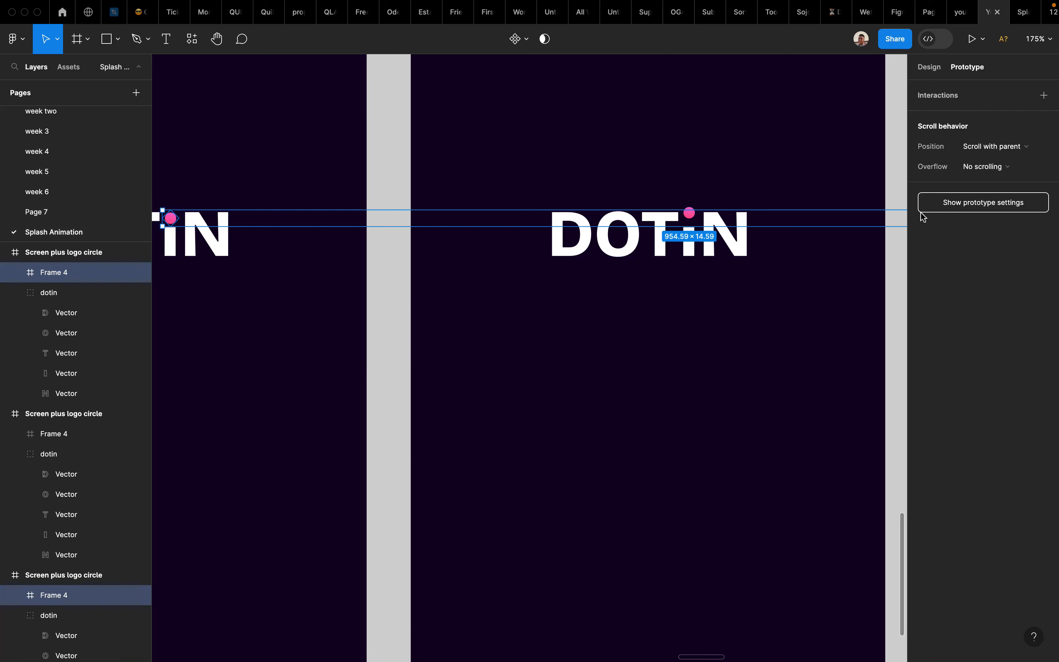
scroll(775, 279, "left", 3)
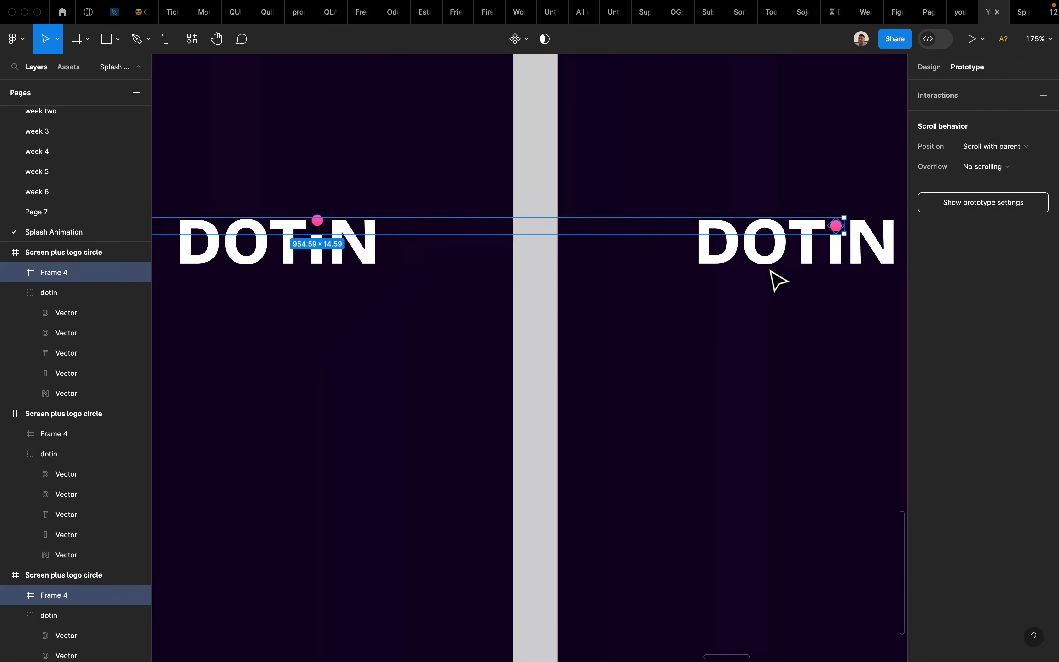
left_click(929, 67)
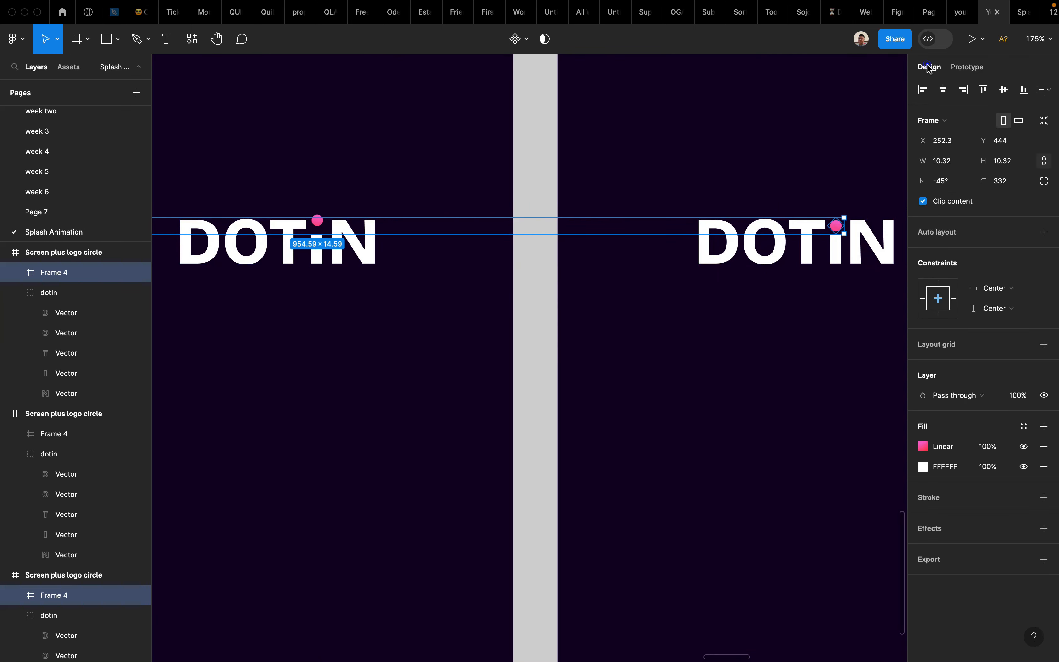
scroll(787, 253, "down", 4)
scroll(810, 257, "right", 3)
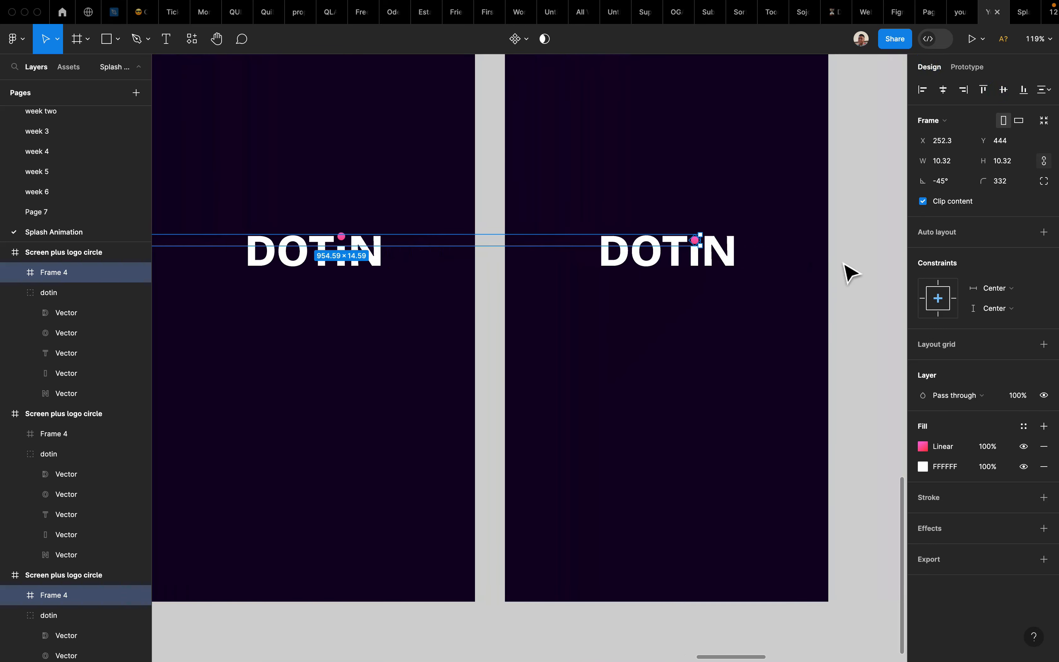
left_click(841, 261)
Step: Connect the first second-row DOTIN frame to the raised-dot frame with an After delay smart-animate transition
scroll(842, 262, "down", 6)
scroll(810, 245, "left", 1)
left_click(420, 100)
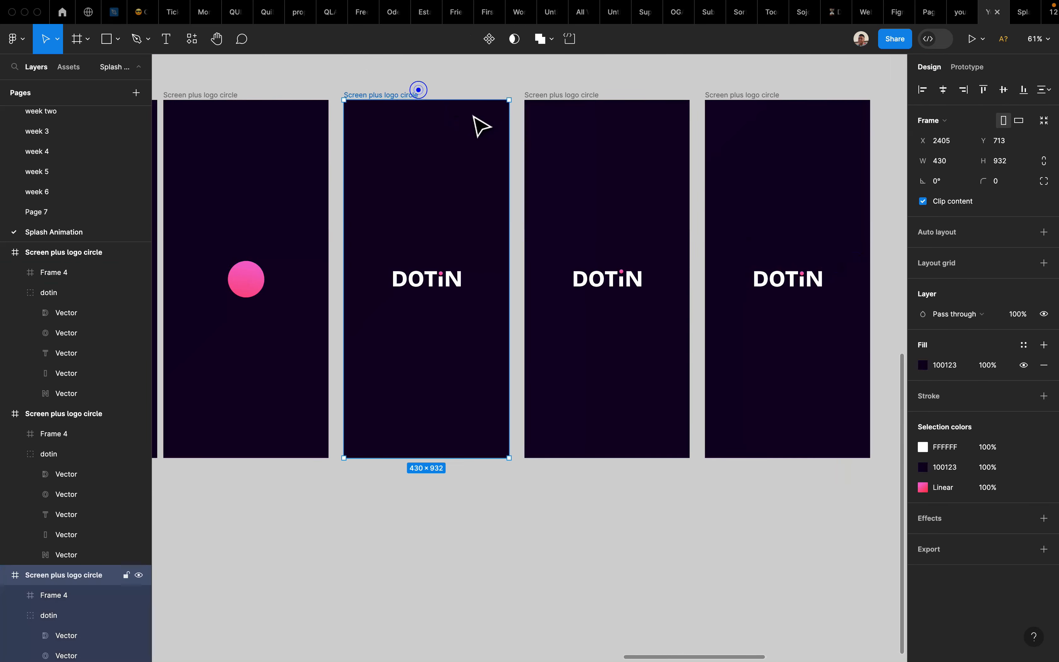
left_click(968, 68)
left_click_drag(510, 278, 353, 287)
left_click_drag(514, 284, 535, 265)
left_click(483, 314)
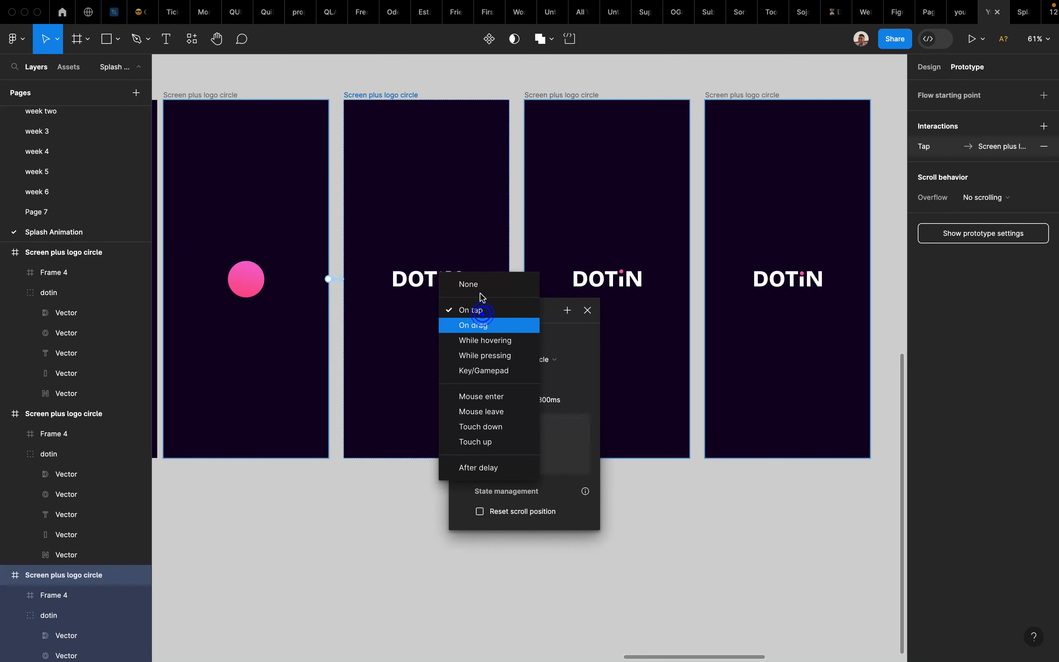
left_click(493, 472)
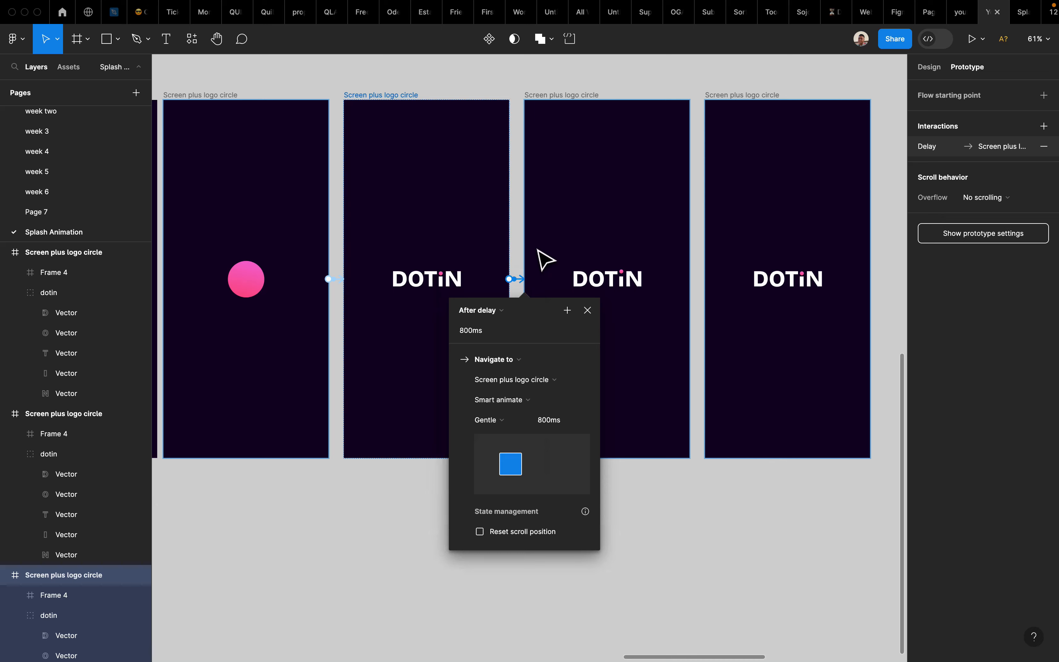
scroll(541, 260, "up", 5)
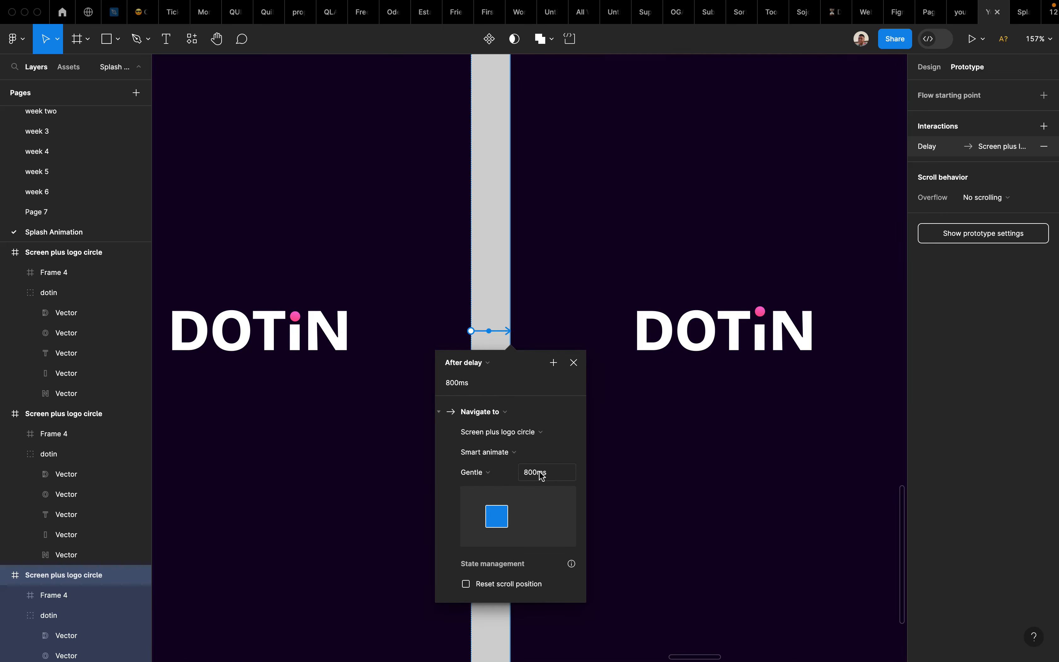
scroll(527, 270, "down", 5)
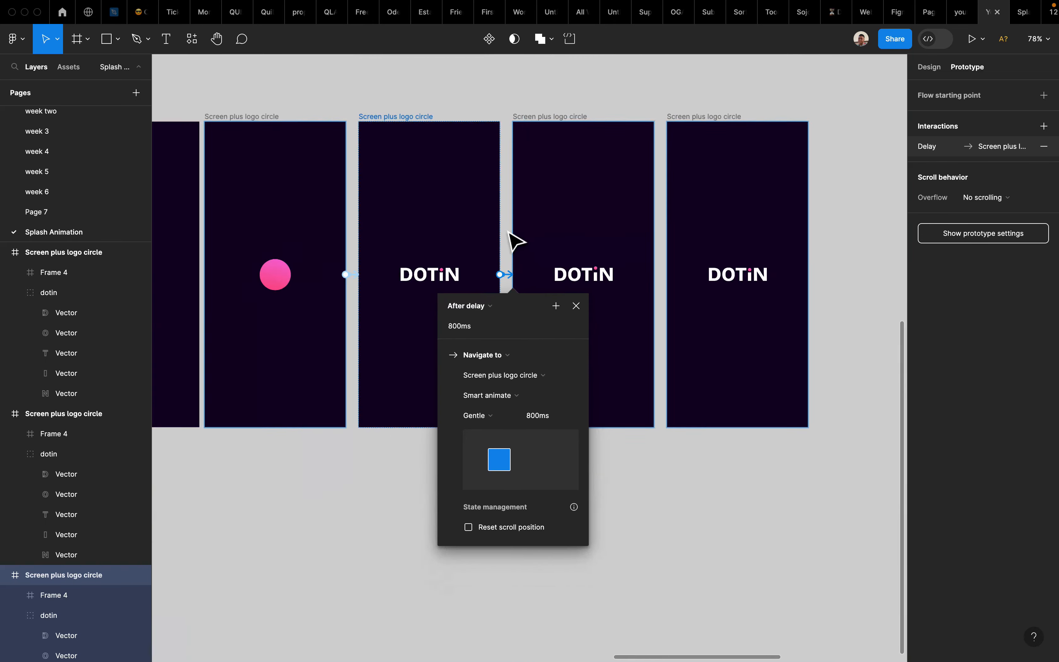
Step: Preview Flow 2 through to the frame with the raised dot
scroll(362, 129, "left", 10)
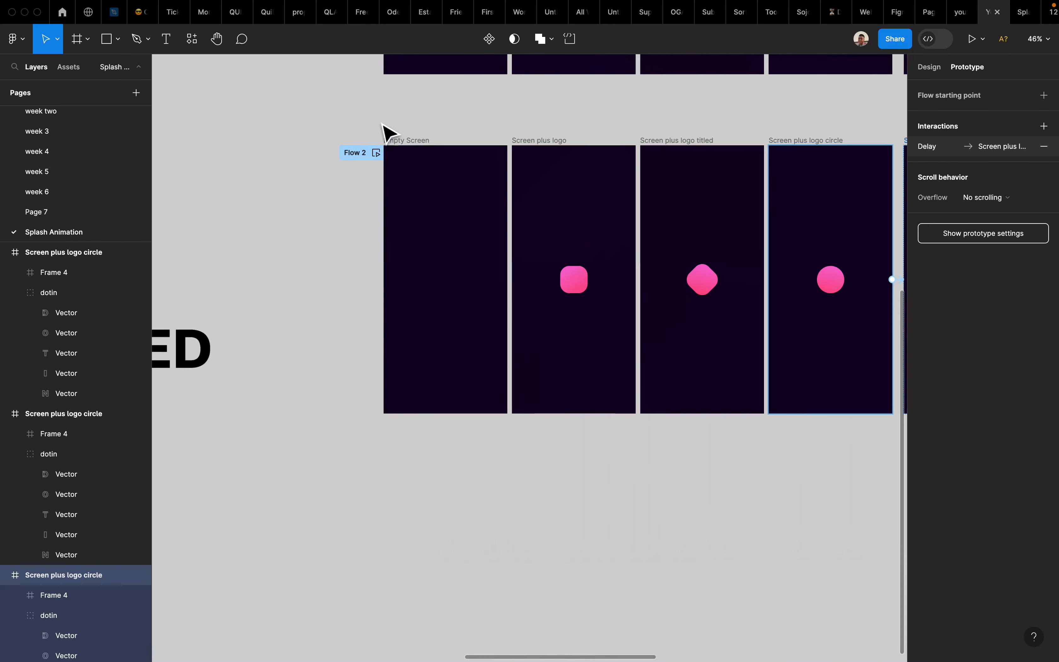
left_click(377, 166)
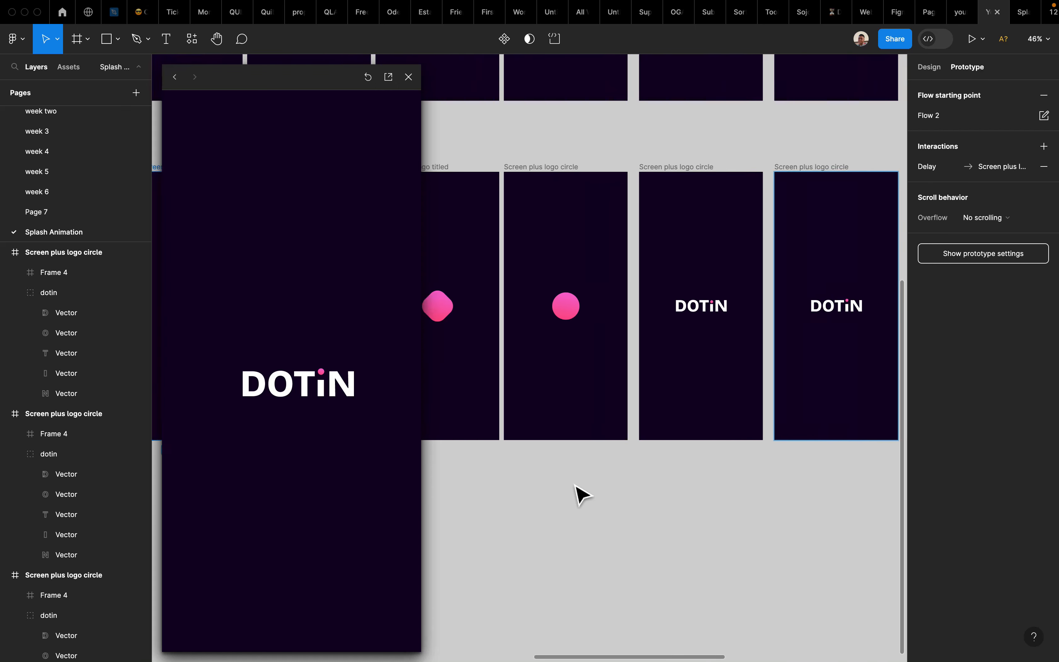
scroll(641, 329, "up", 5)
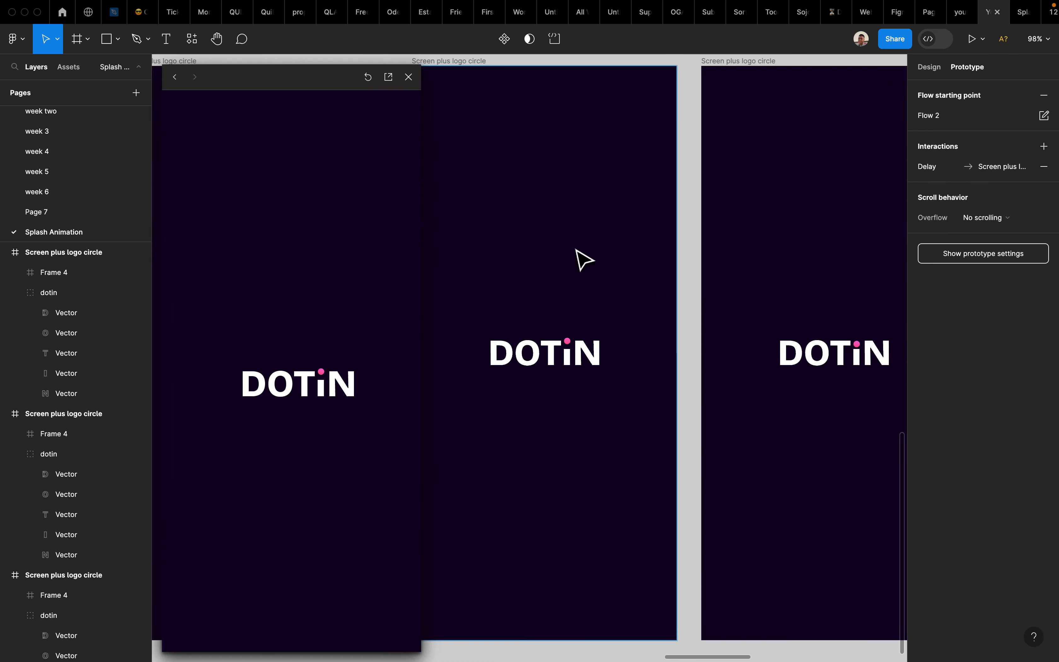
Step: Connect the raised-dot frame to the last DOTIN frame with an After delay smart-animate transition
scroll(576, 248, "down", 3)
left_click(517, 122)
scroll(697, 373, "up", 6)
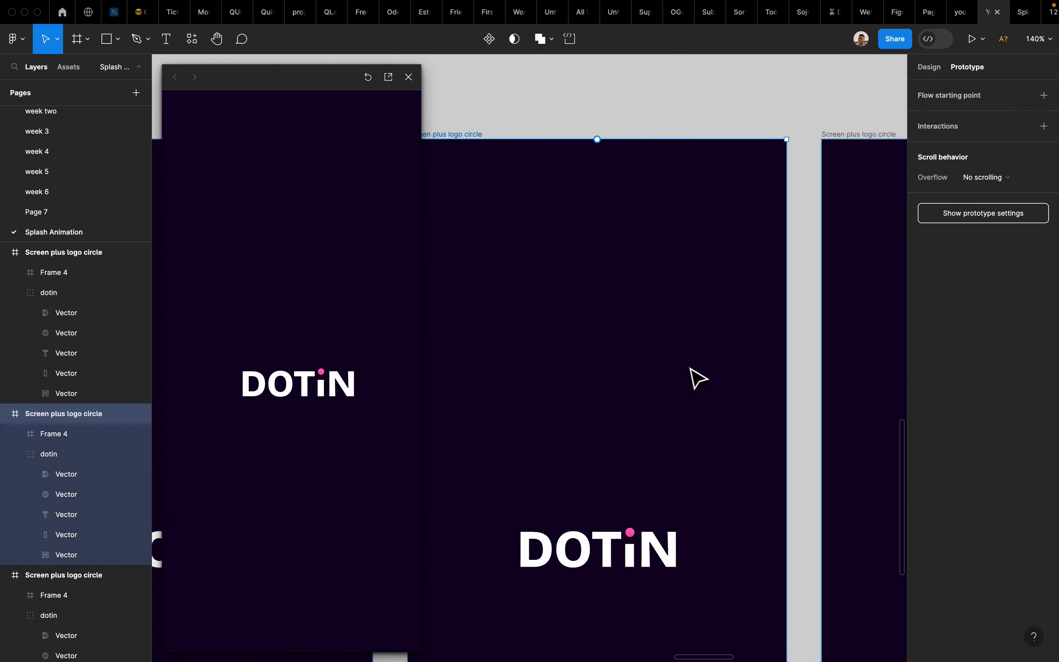
left_click_drag(637, 484, 690, 499)
left_click(585, 472)
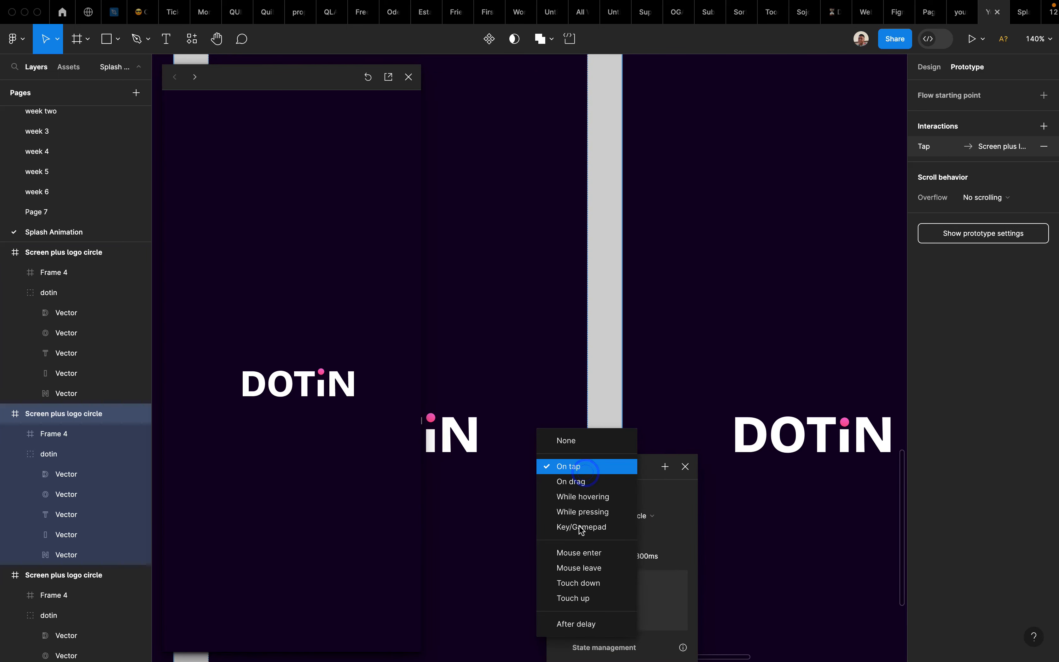
left_click(585, 621)
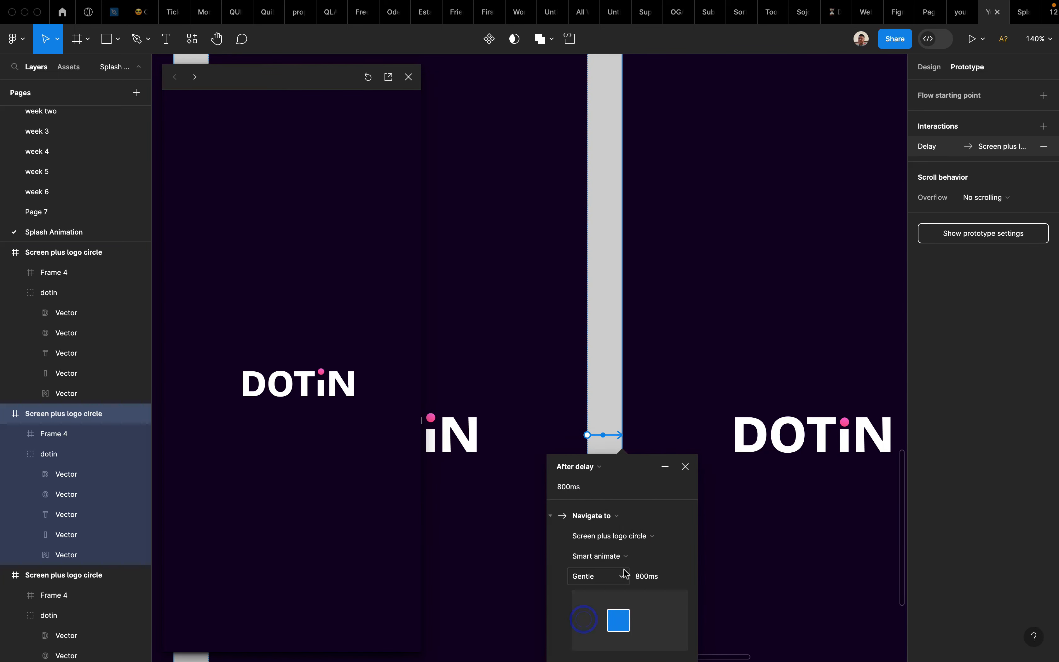
scroll(625, 576, "down", 5)
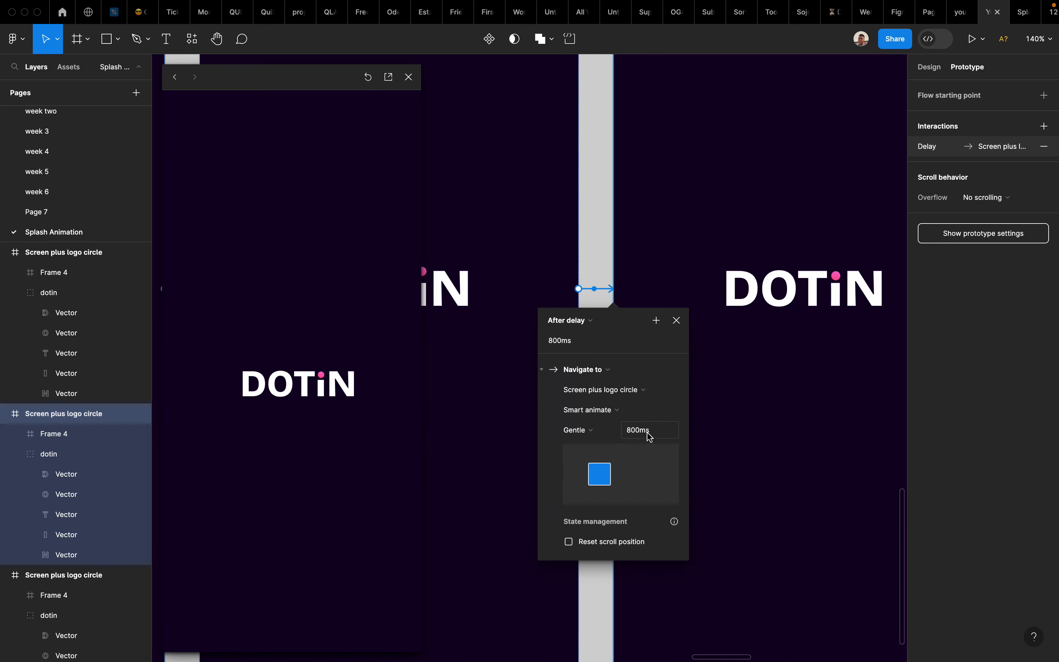
Step: Preview Flow 2 again from its empty screen through the dot's bounce above the I
scroll(724, 453, "down", 5)
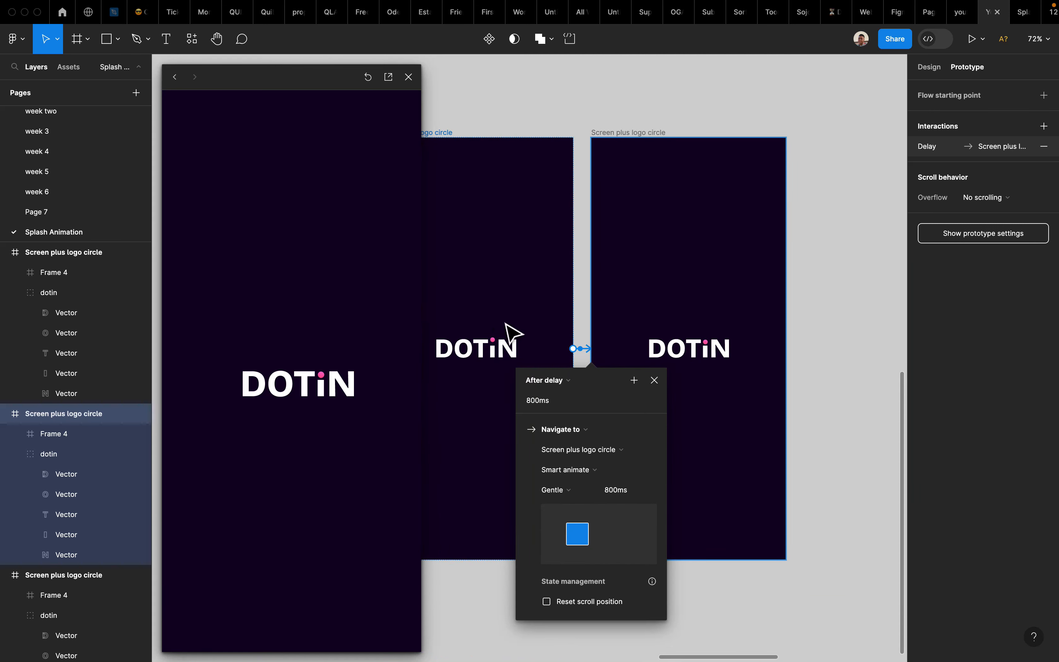
scroll(604, 254, "down", 6)
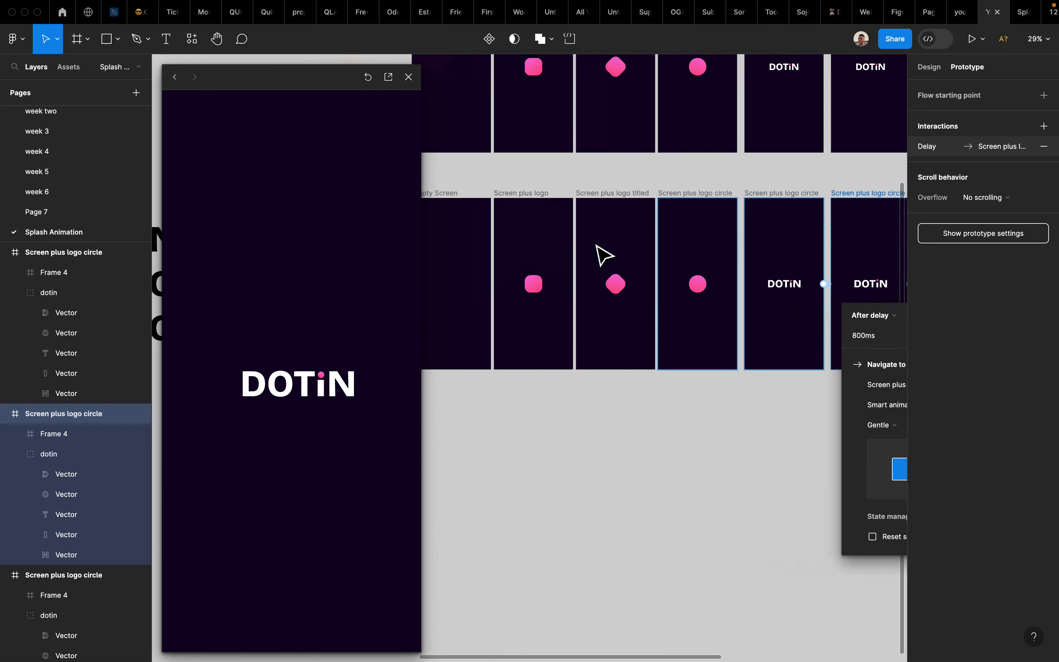
scroll(597, 246, "left", 1)
scroll(495, 207, "left", 2)
left_click(465, 214)
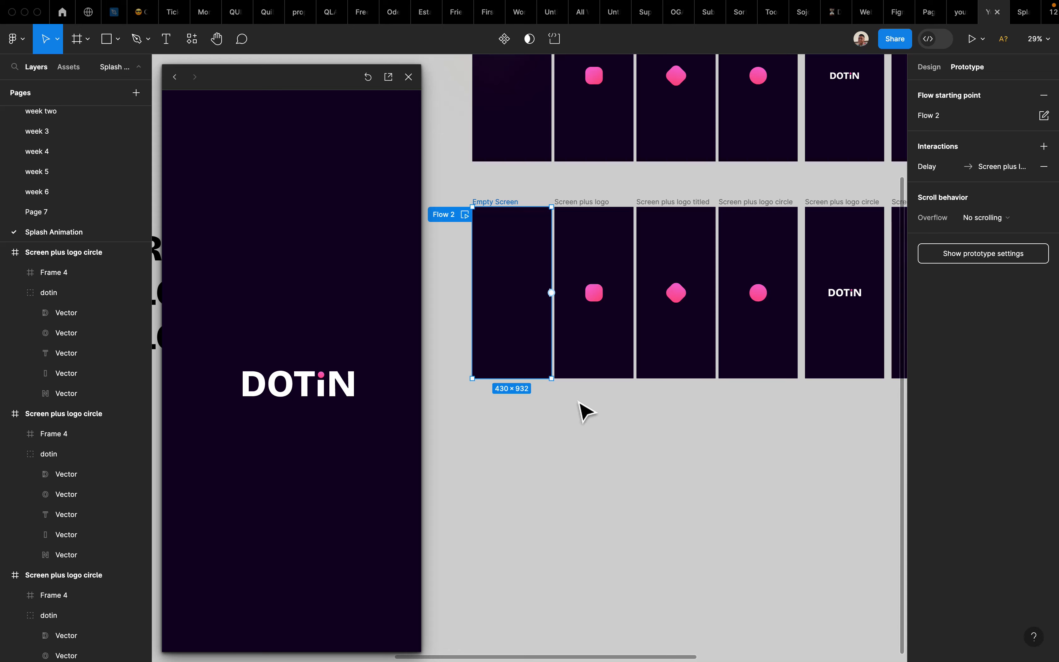
Step: Duplicate the last DOTIN frame of the second row beside the original
scroll(583, 410, "right", 5)
scroll(638, 303, "up", 8)
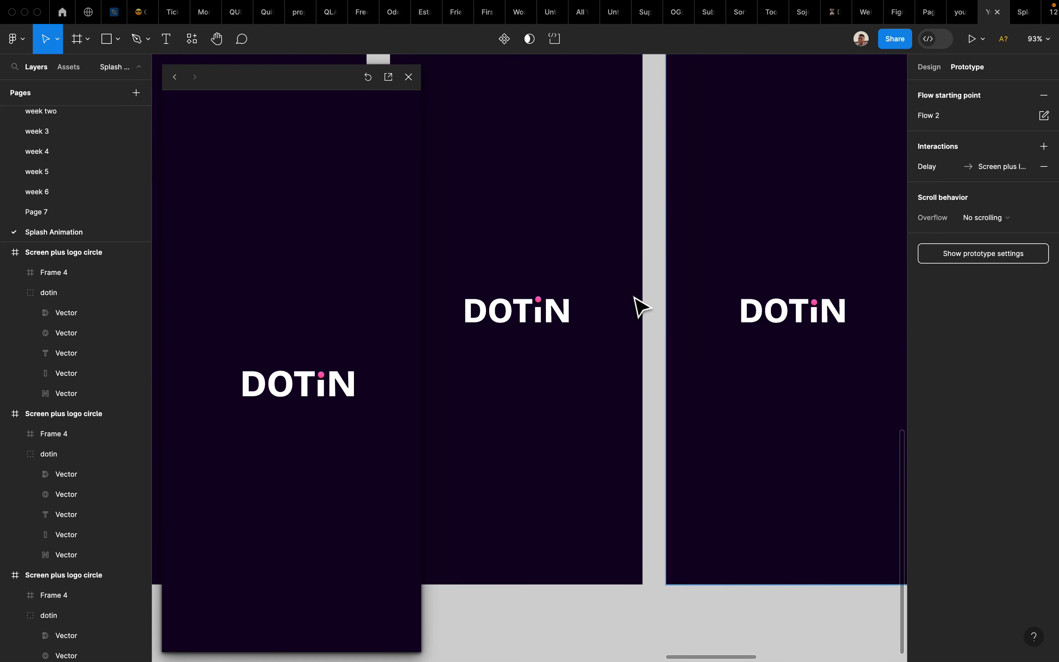
scroll(641, 306, "down", 8)
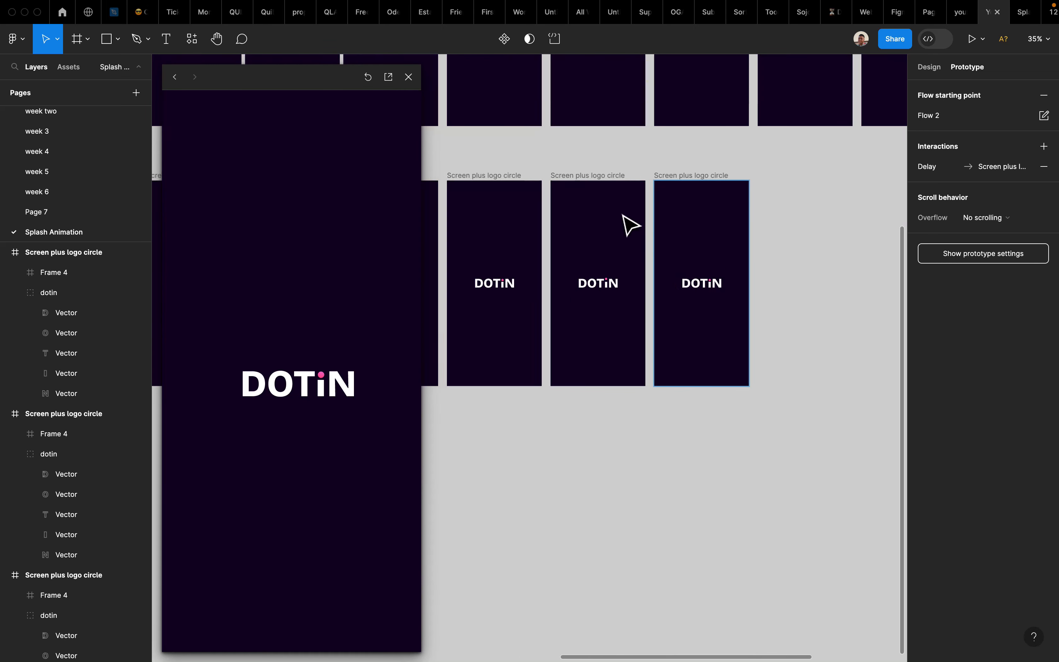
left_click(697, 182)
key("super+d")
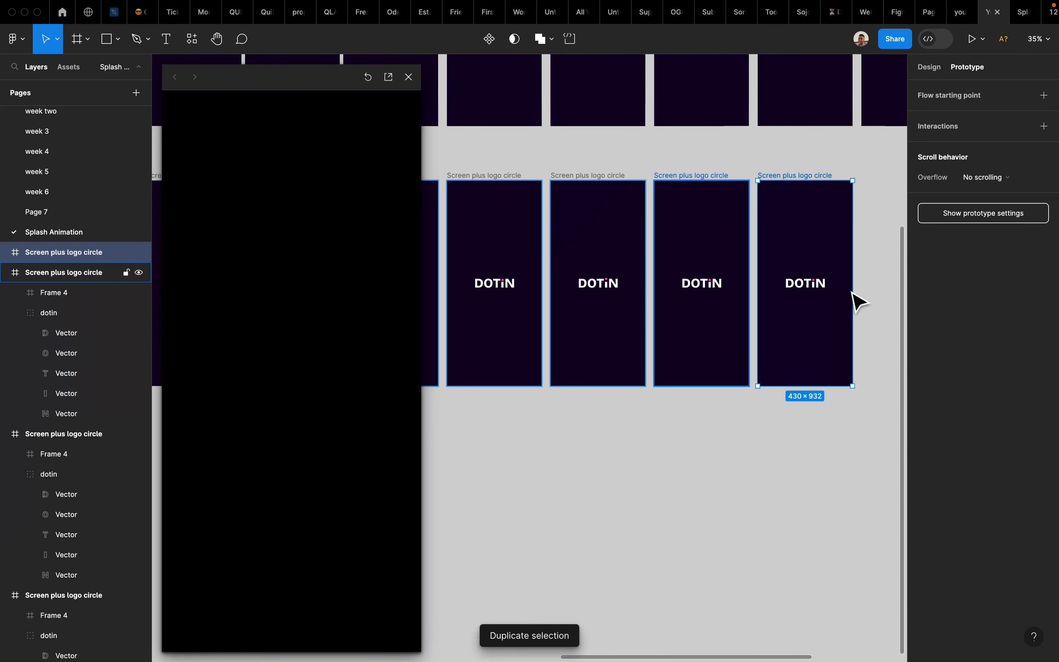
Step: Close the preview and align the dot in the newest DOTIN frame to the top of the raised dot two frames earlier
scroll(869, 312, "right", 3)
scroll(748, 312, "up", 10)
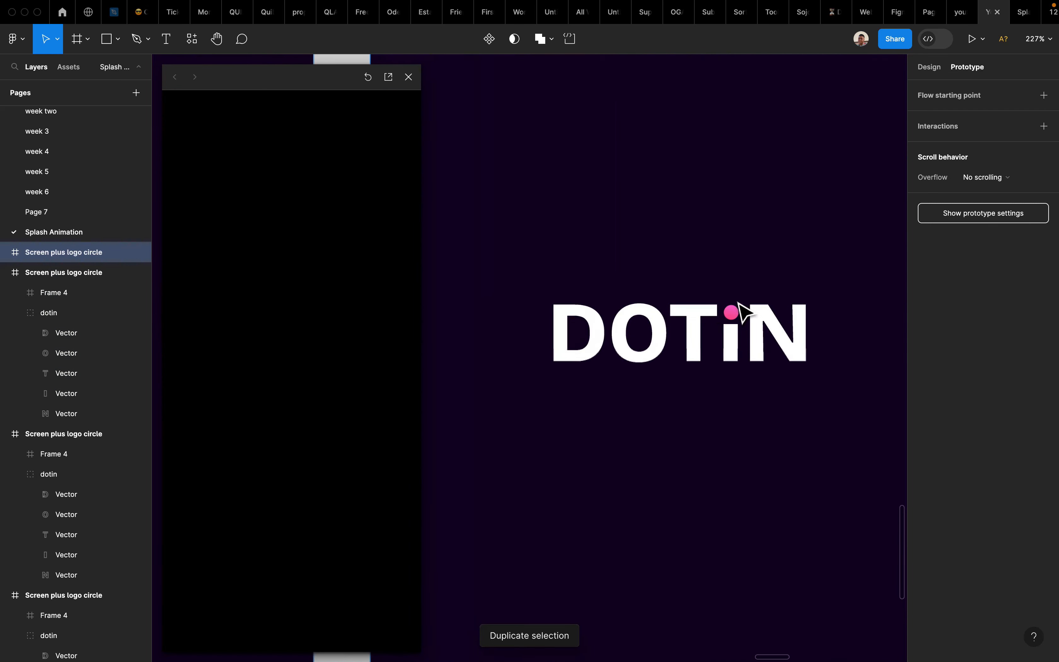
scroll(751, 324, "down", 3)
left_click(408, 76)
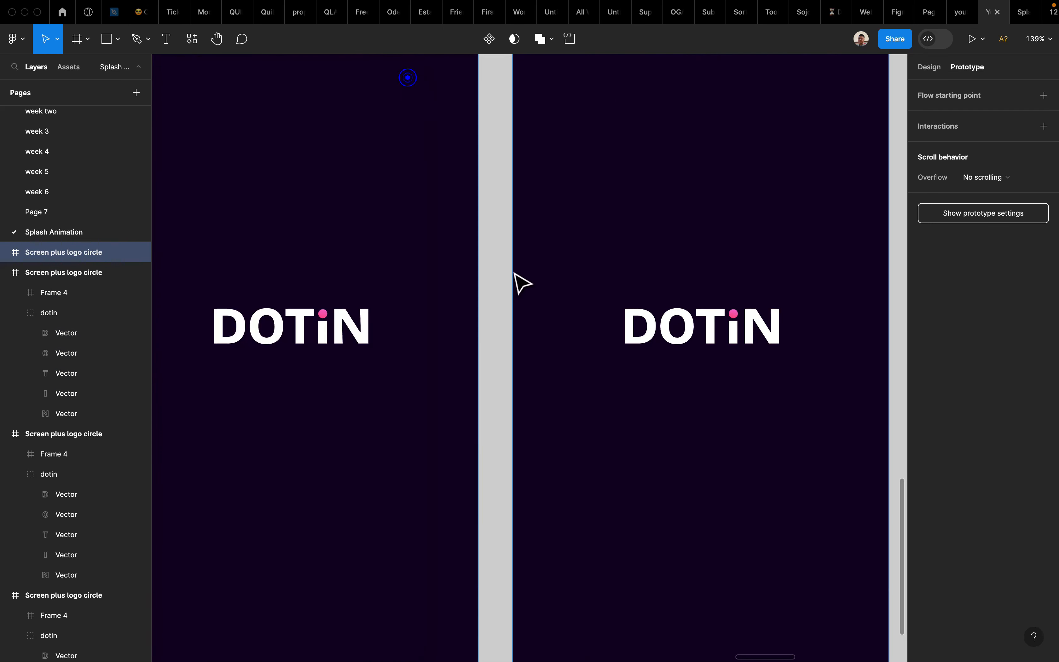
scroll(520, 276, "down", 5)
scroll(744, 350, "left", 1)
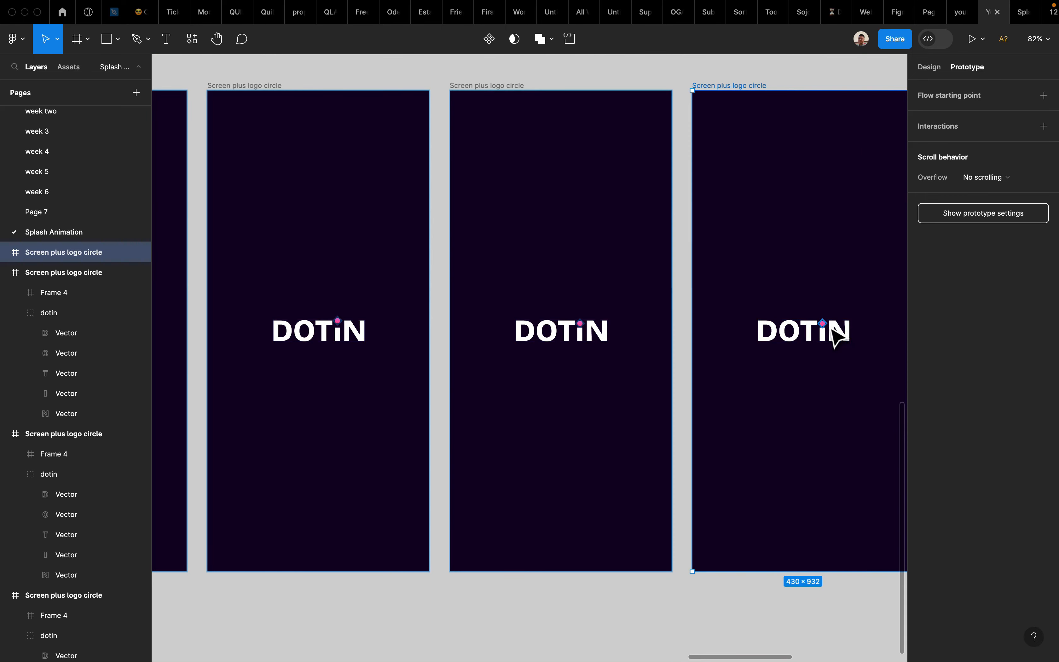
left_click(825, 329)
left_click(339, 322, "shift")
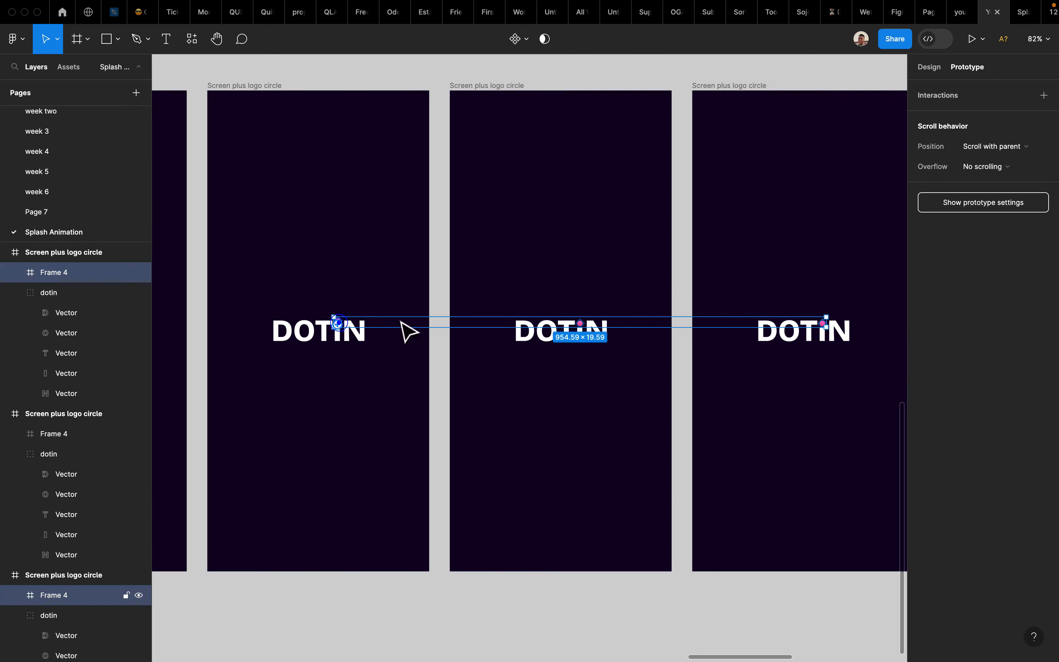
left_click(931, 68)
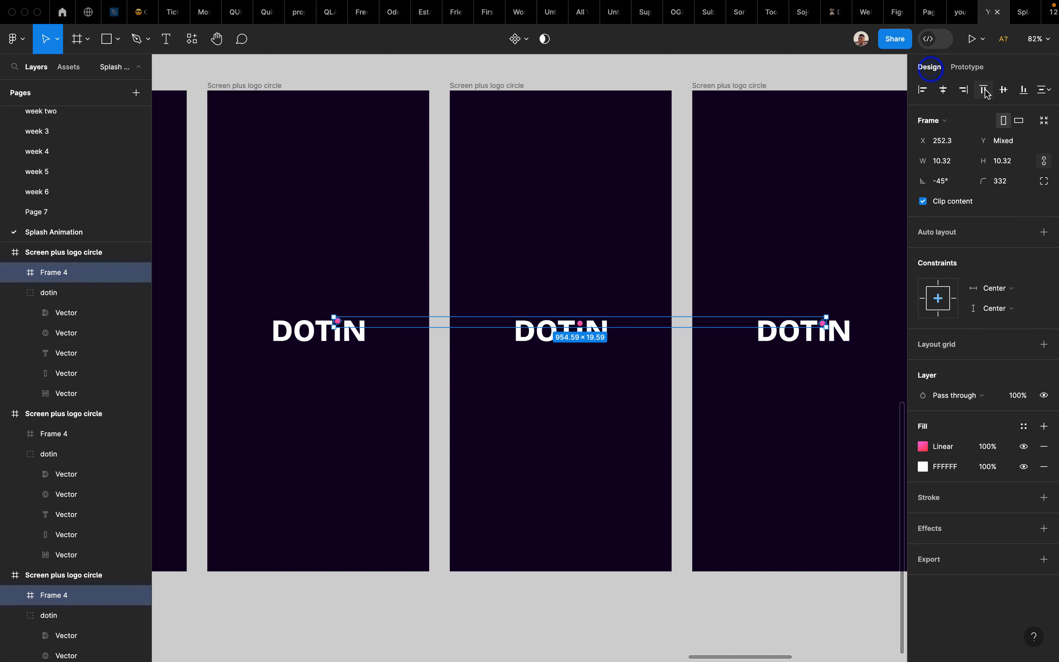
scroll(822, 263, "right", 5)
scroll(817, 274, "right", 4)
left_click(821, 256)
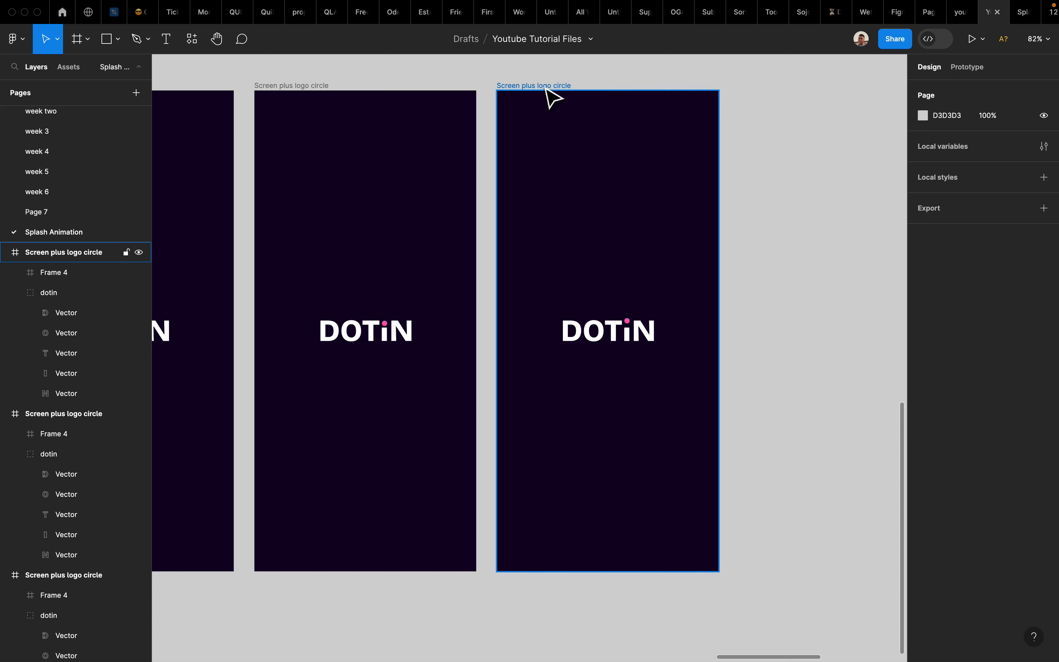
Step: Duplicate the last DOTIN frame with the raised dot beside the original
scroll(552, 97, "down", 3)
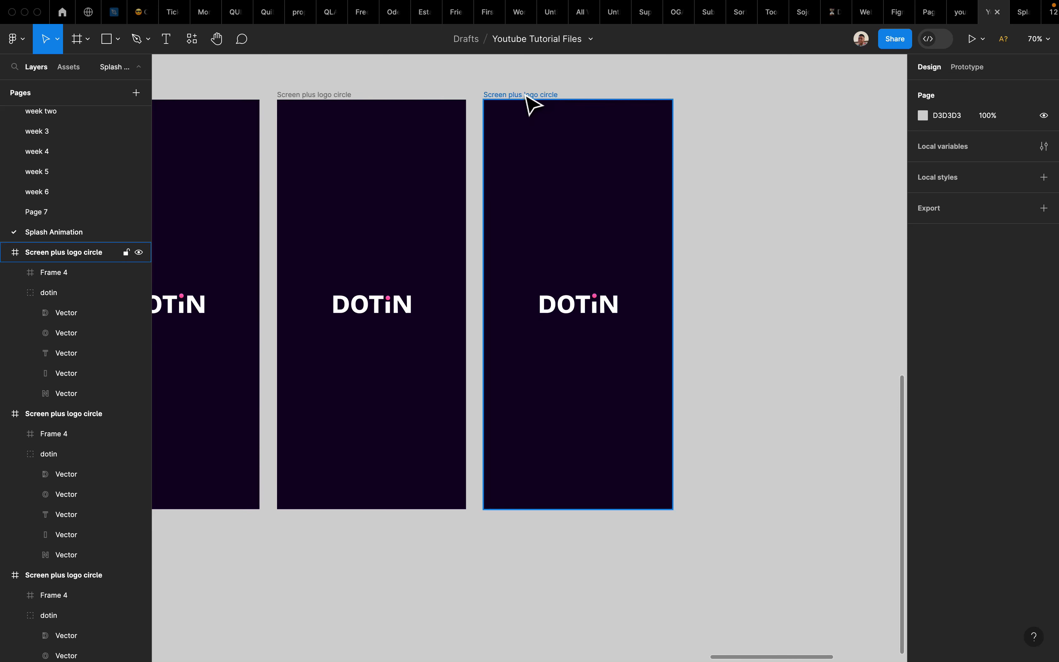
left_click(527, 95)
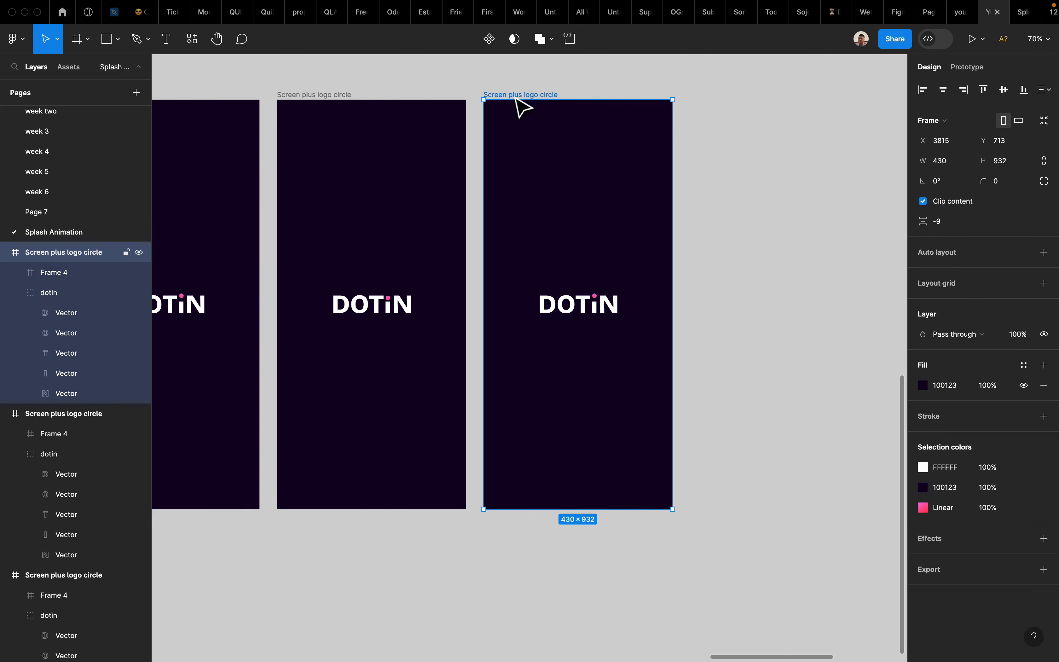
key("ctrl+d")
Step: Lower the dot in the new duplicate by bottom-aligning it with the resting dot two frames earlier
scroll(799, 307, "up", 5)
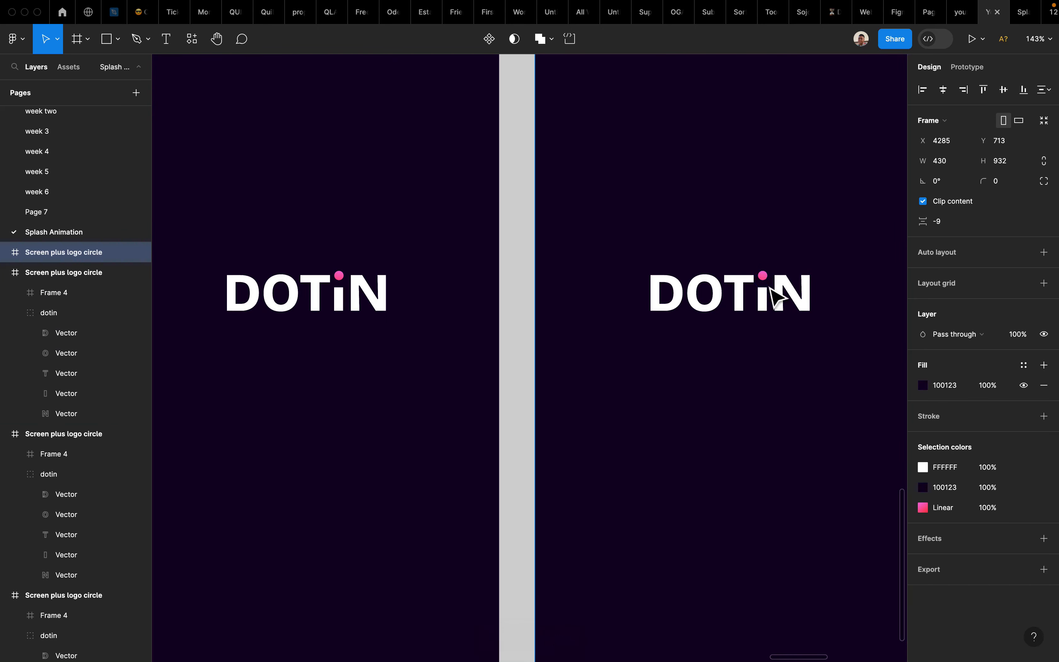
scroll(773, 291, "down", 3)
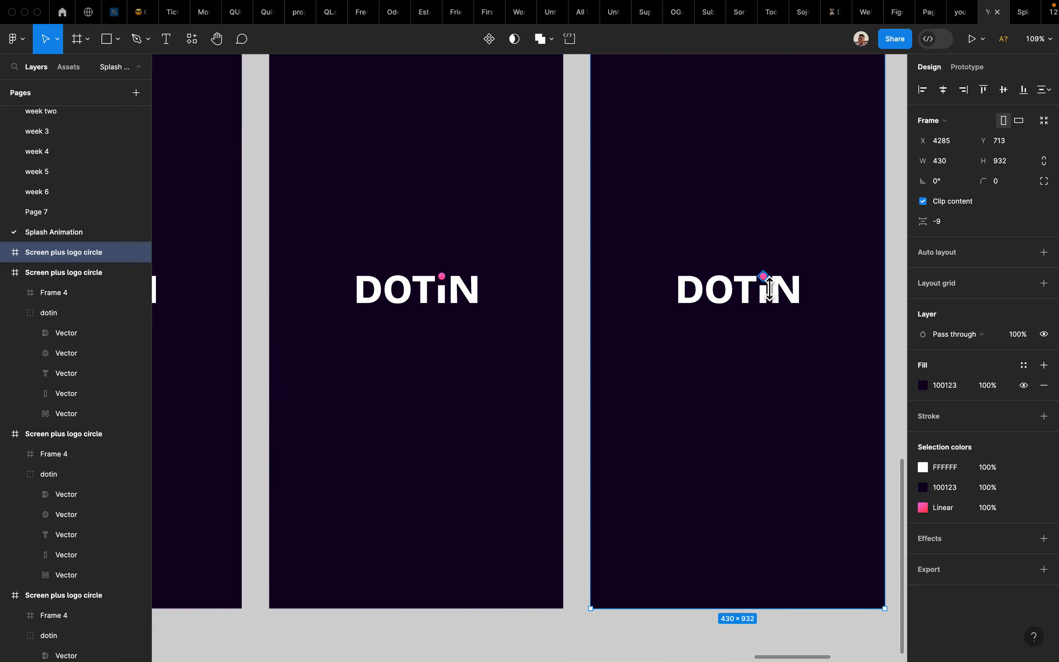
left_click(769, 293)
scroll(771, 292, "up", 5)
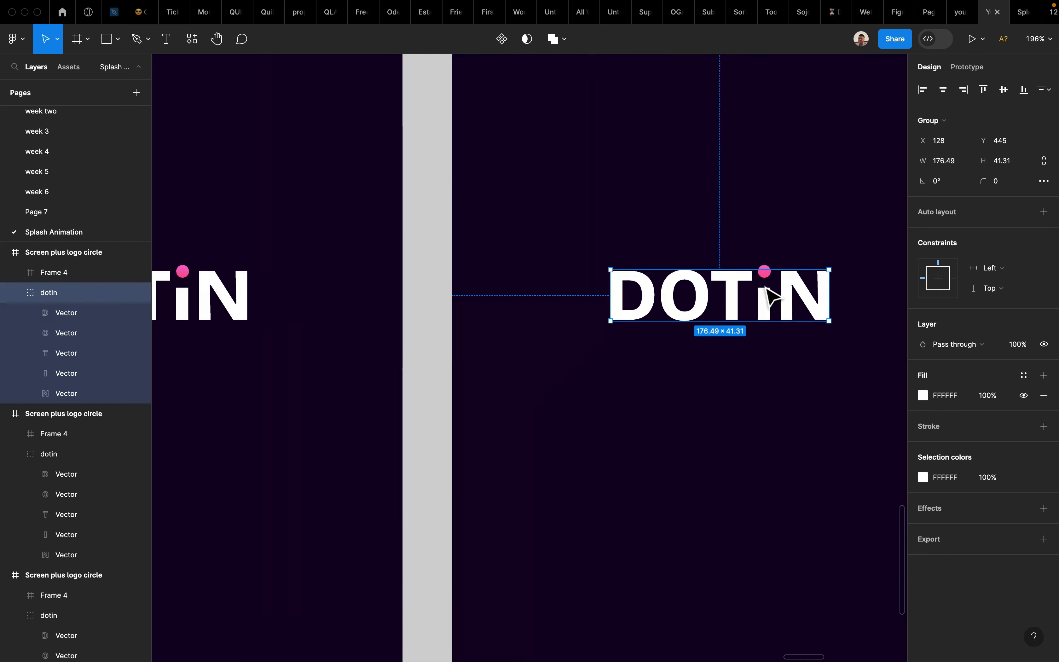
left_click(764, 273)
scroll(762, 280, "down", 5)
scroll(752, 280, "right", 1)
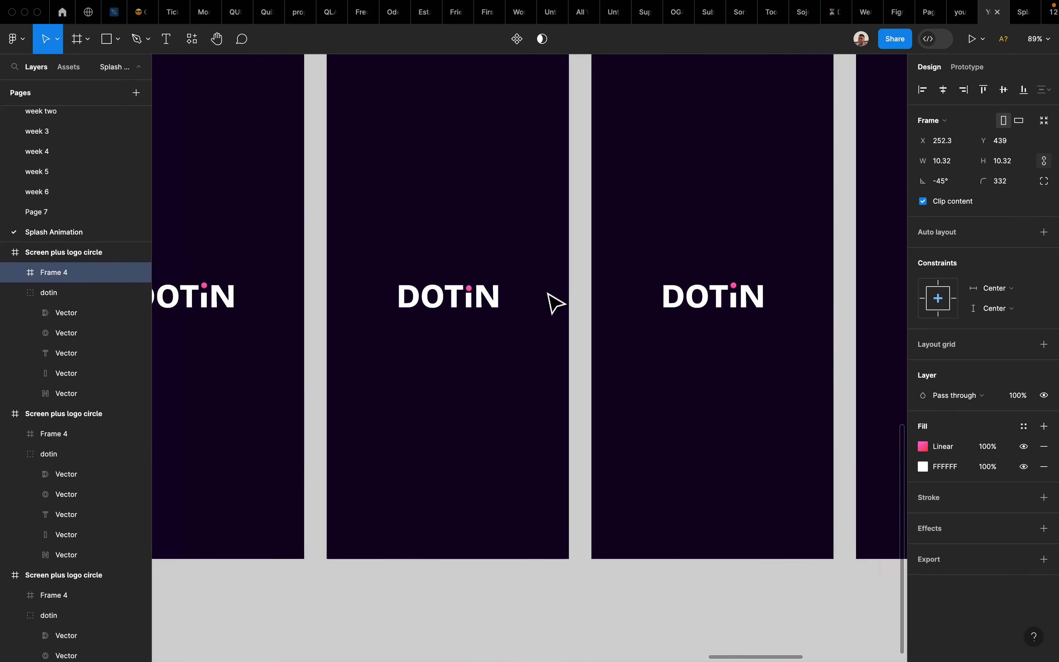
left_click(480, 289, "shift")
scroll(584, 296, "right", 5)
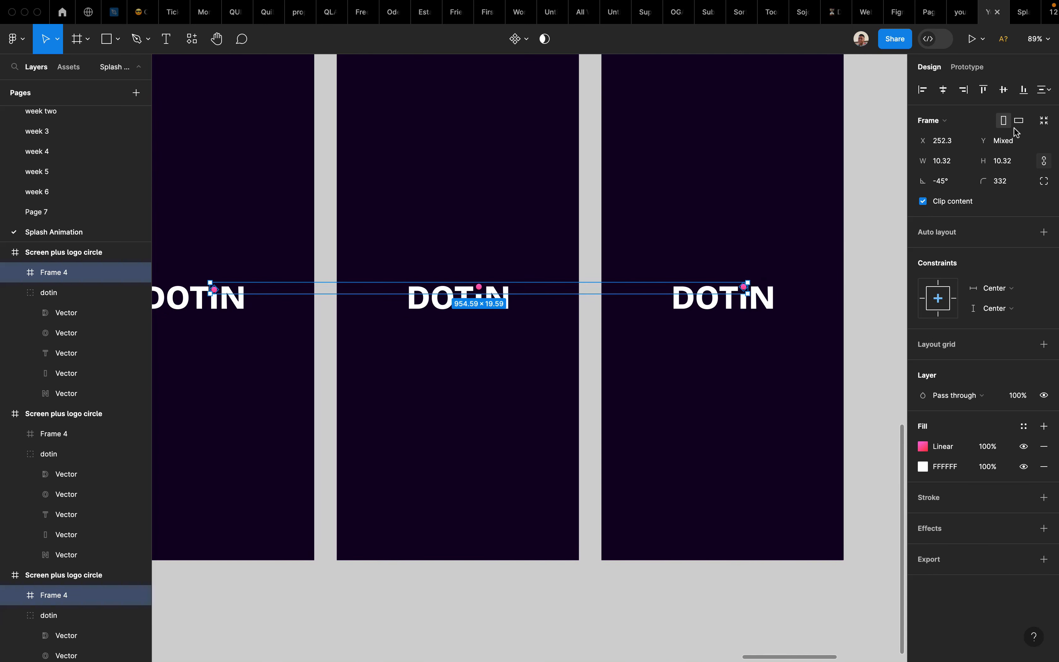
left_click(1020, 94)
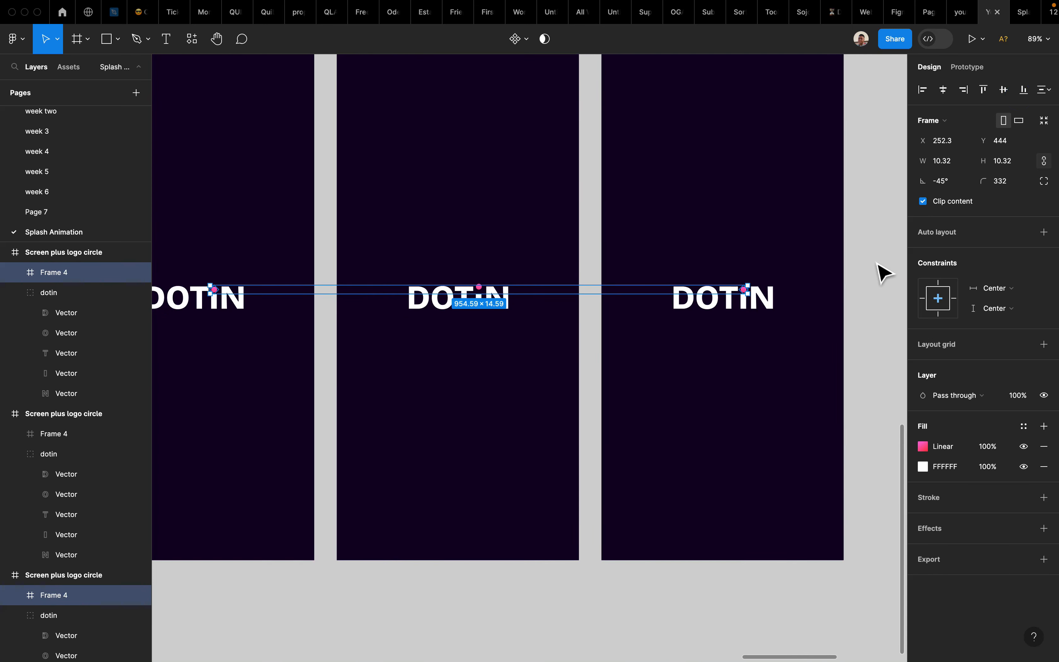
scroll(883, 273, "down", 5)
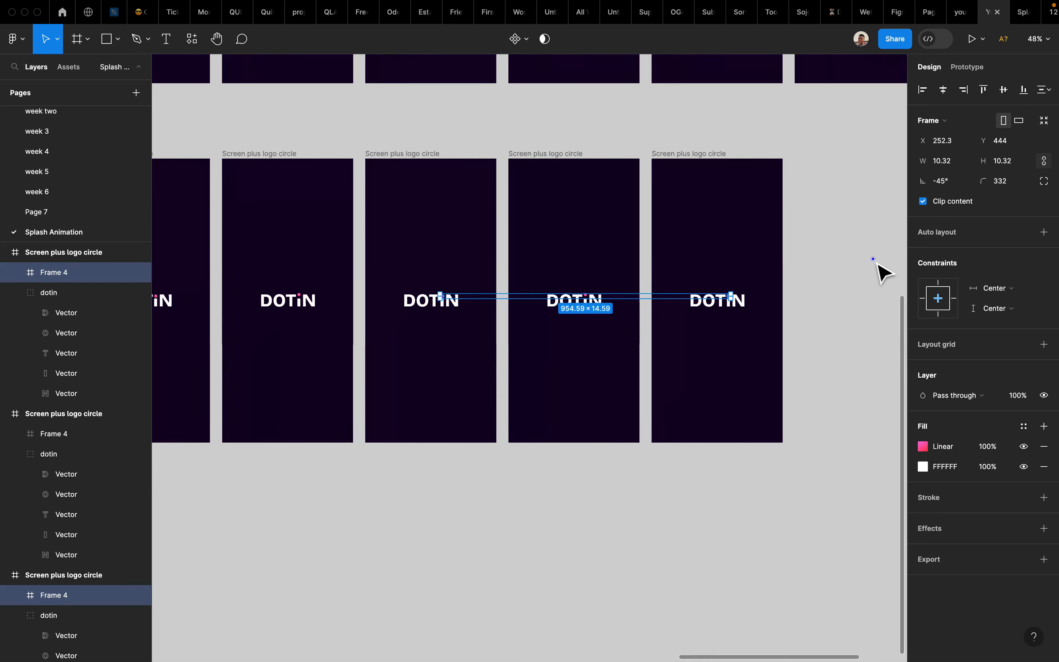
left_click(882, 274)
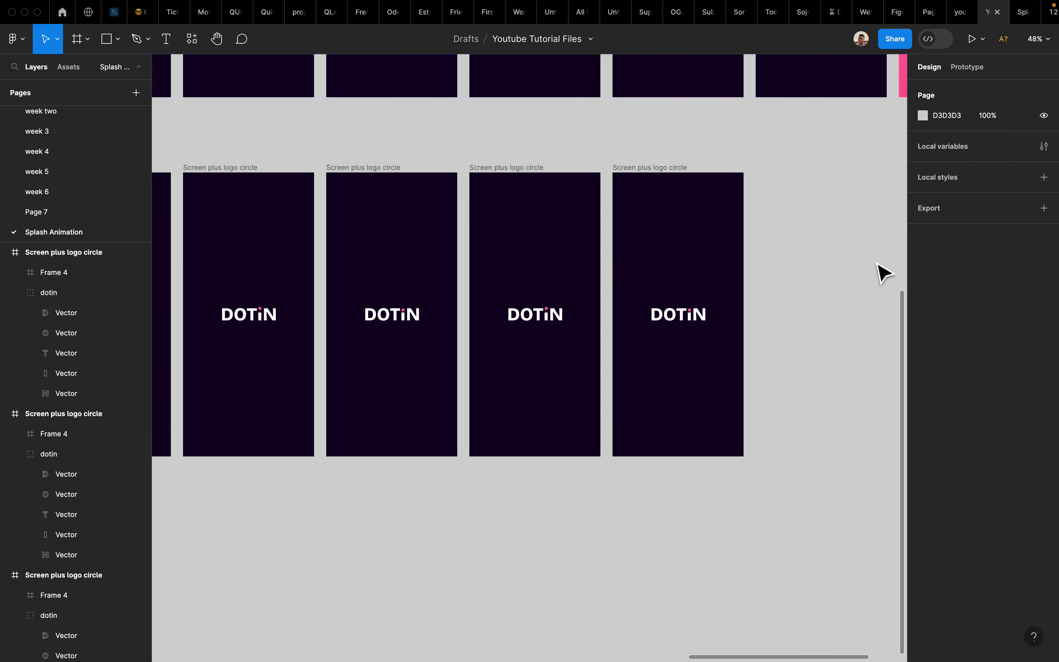
Step: Connect the third-to-last DOTIN frame to the following raised-dot frame with an 800 ms After delay smart-animate transition
scroll(797, 274, "up", 2)
scroll(797, 274, "right", 2)
scroll(797, 274, "right", 3)
scroll(797, 274, "up", 2)
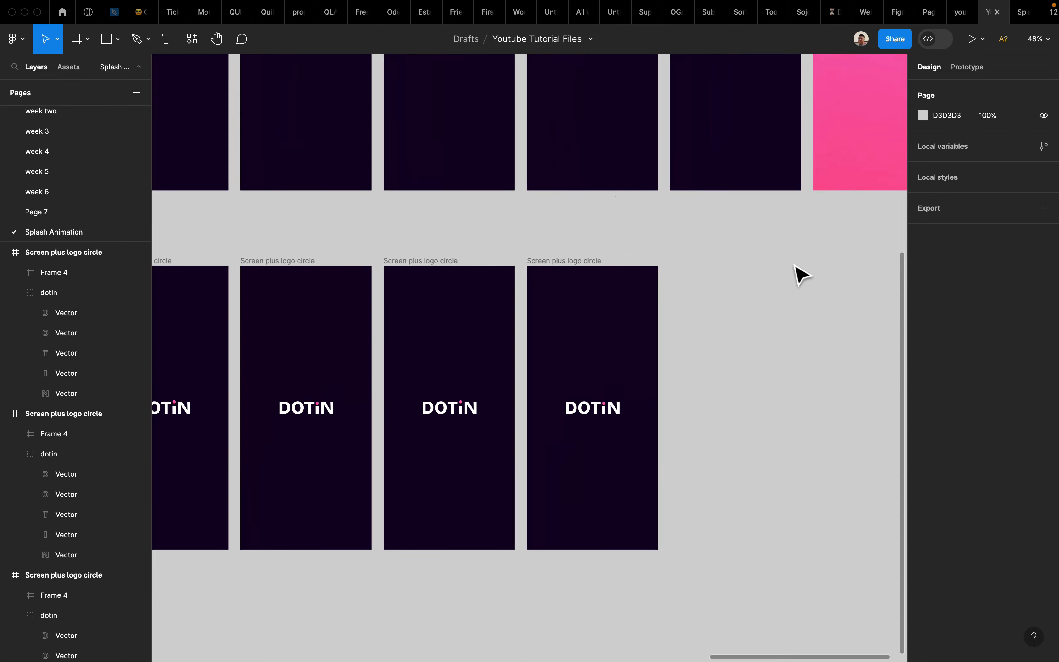
scroll(797, 274, "down", 3)
scroll(639, 300, "down", 2)
left_click(617, 262)
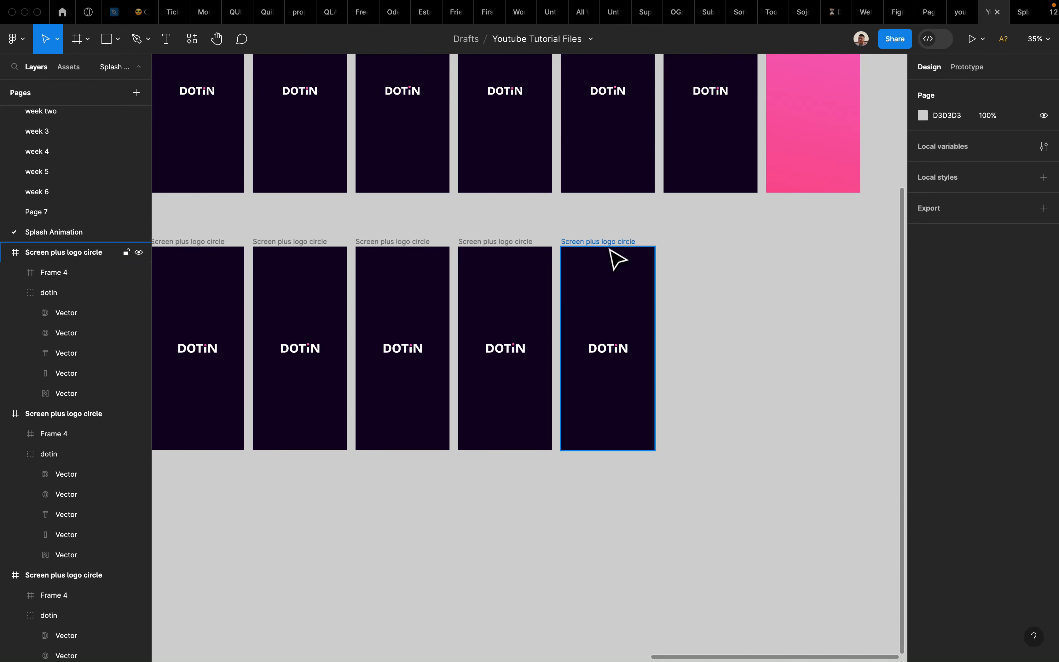
left_click(505, 242)
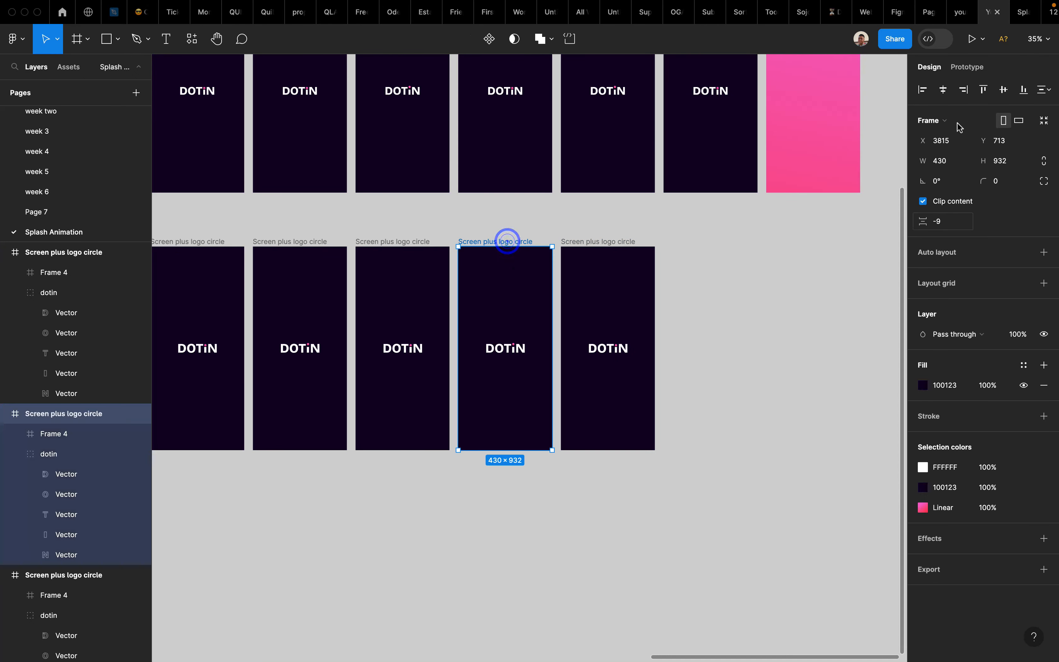
left_click(962, 67)
scroll(550, 362, "up", 5)
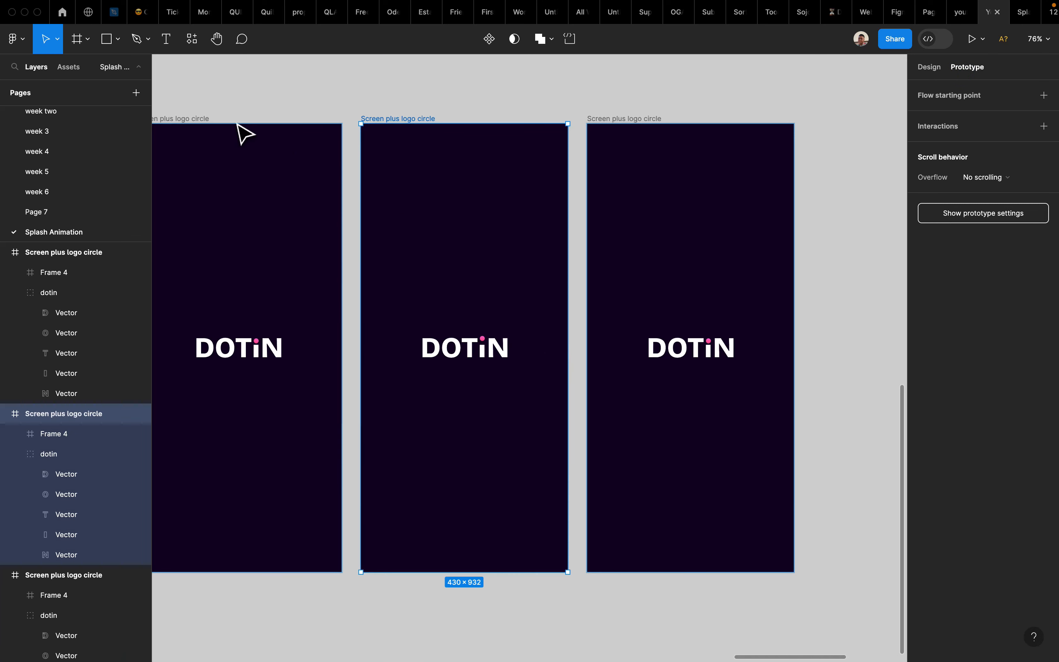
left_click(189, 119)
left_click_drag(341, 348, 370, 364)
left_click_drag(572, 359, 633, 370)
left_click(423, 379)
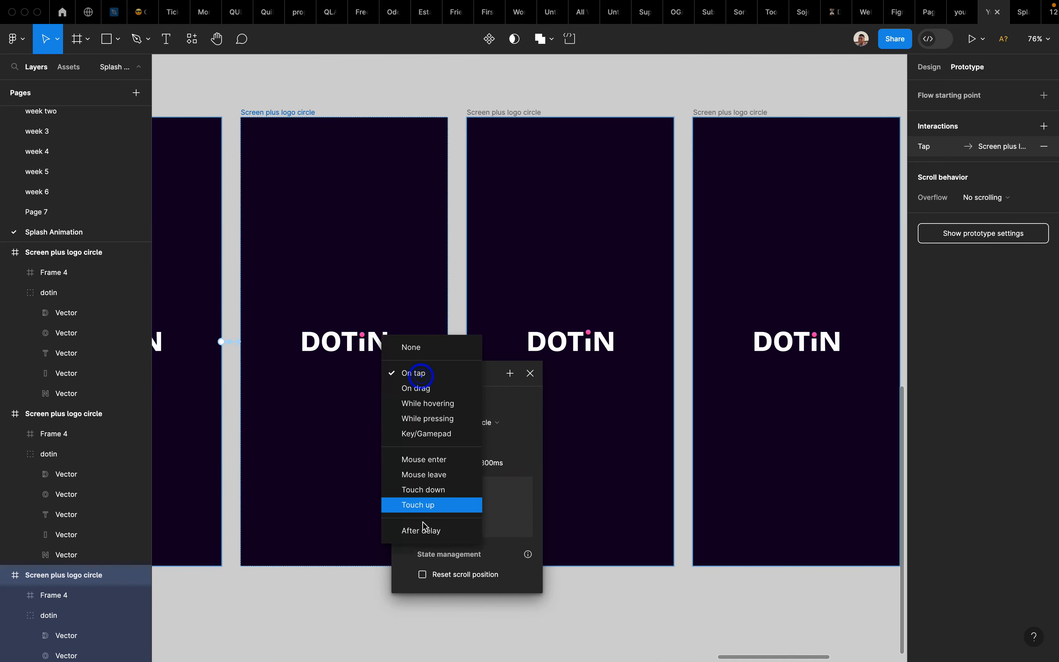
left_click(424, 531)
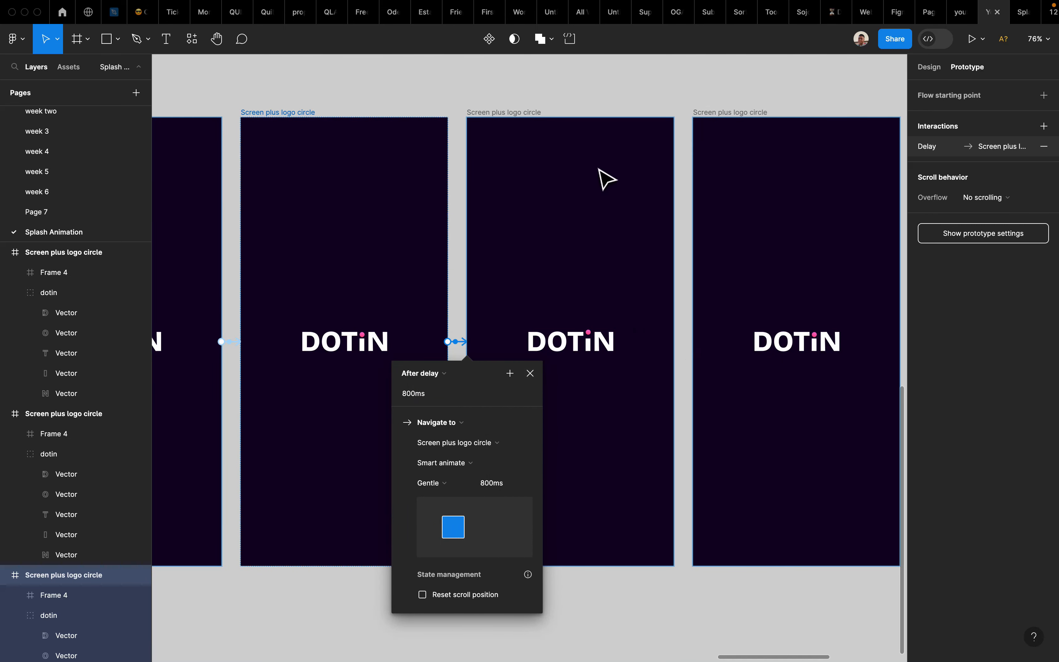
Step: Connect the second raised-dot frame to the final resting-dot frame with an 800 ms After delay smart-animate transition
left_click(533, 118)
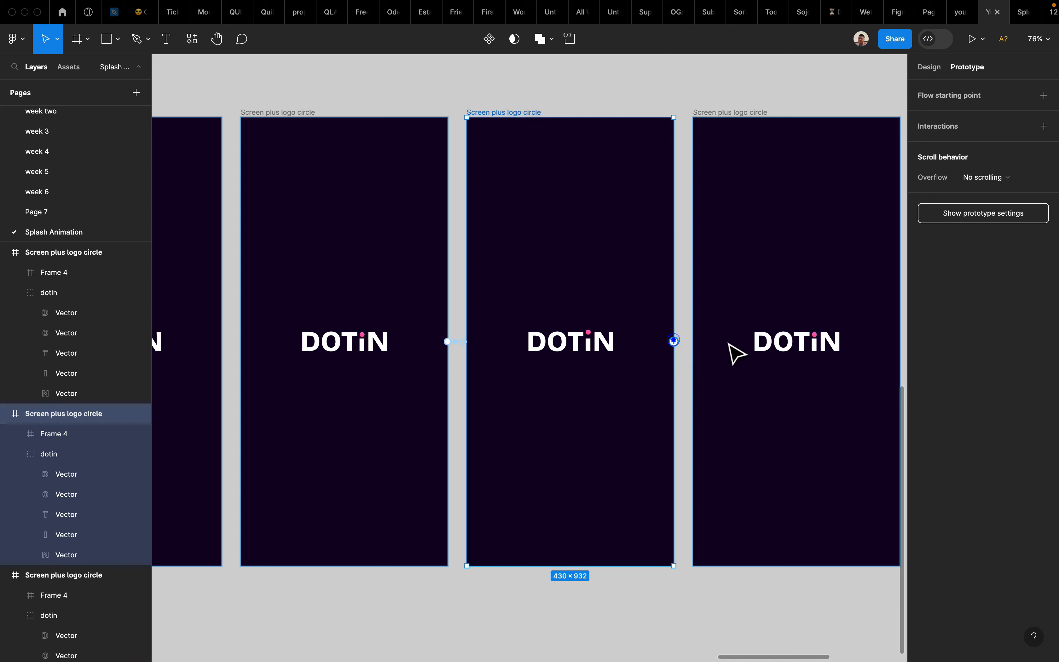
left_click_drag(673, 340, 738, 288)
left_click(493, 365)
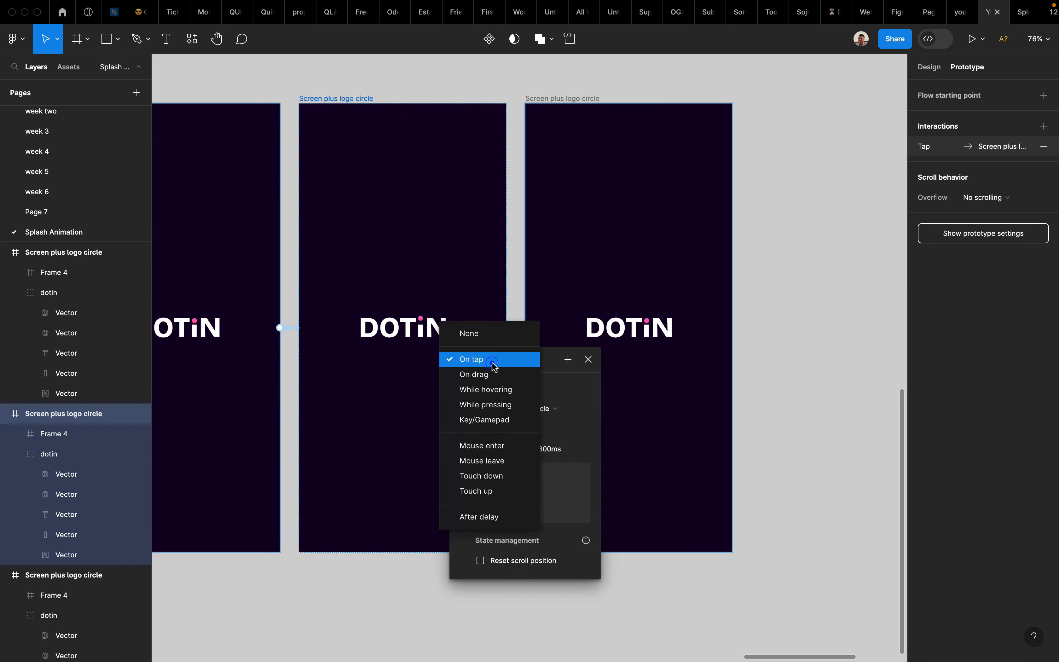
left_click(481, 516)
scroll(539, 224, "down", 5)
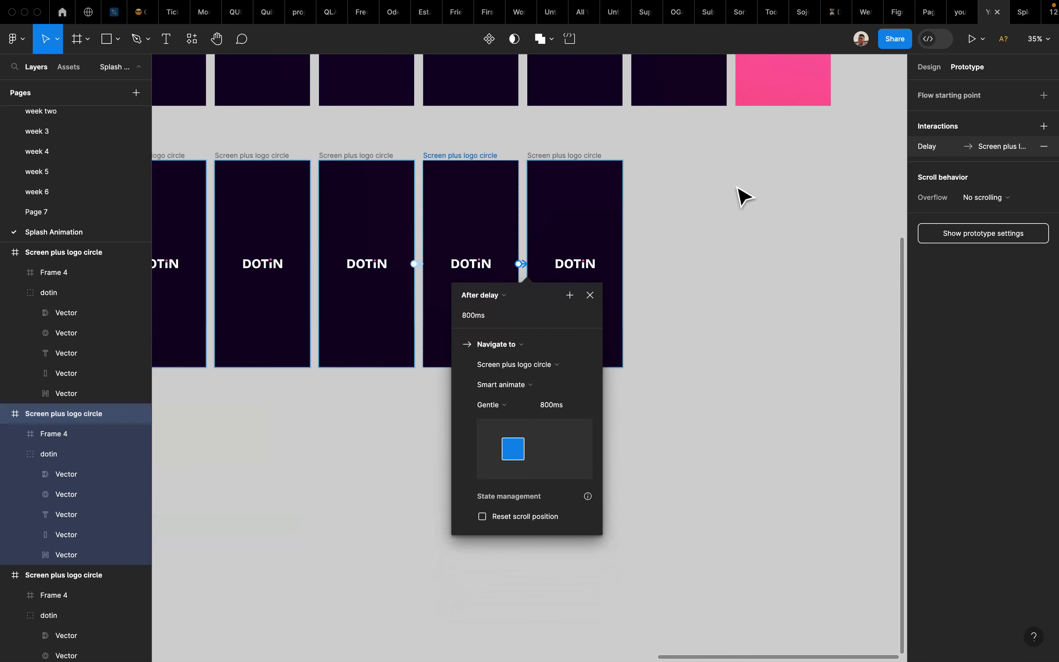
left_click(744, 197)
Step: Preview Flow 2 from its empty screen through both dot bounces, and close the preview
scroll(739, 194, "left", 10)
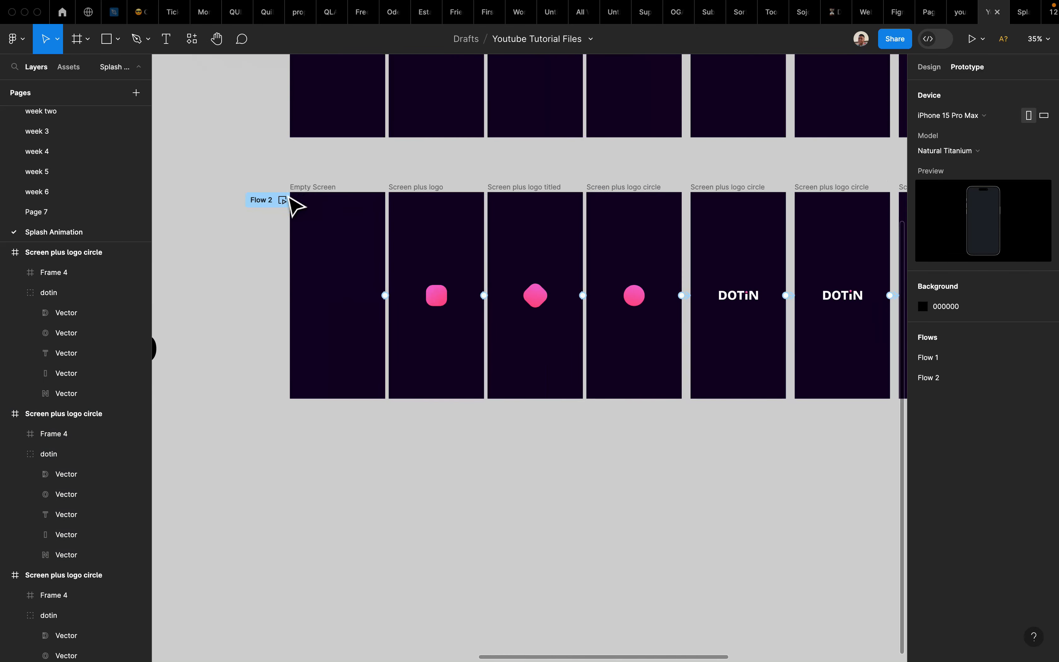
left_click(283, 200)
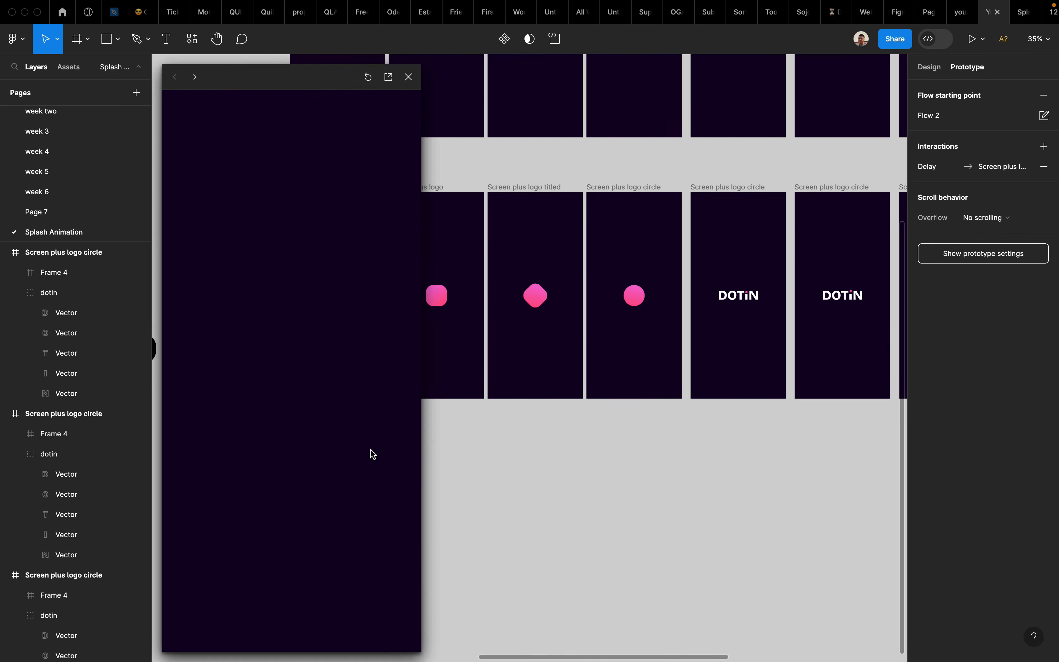
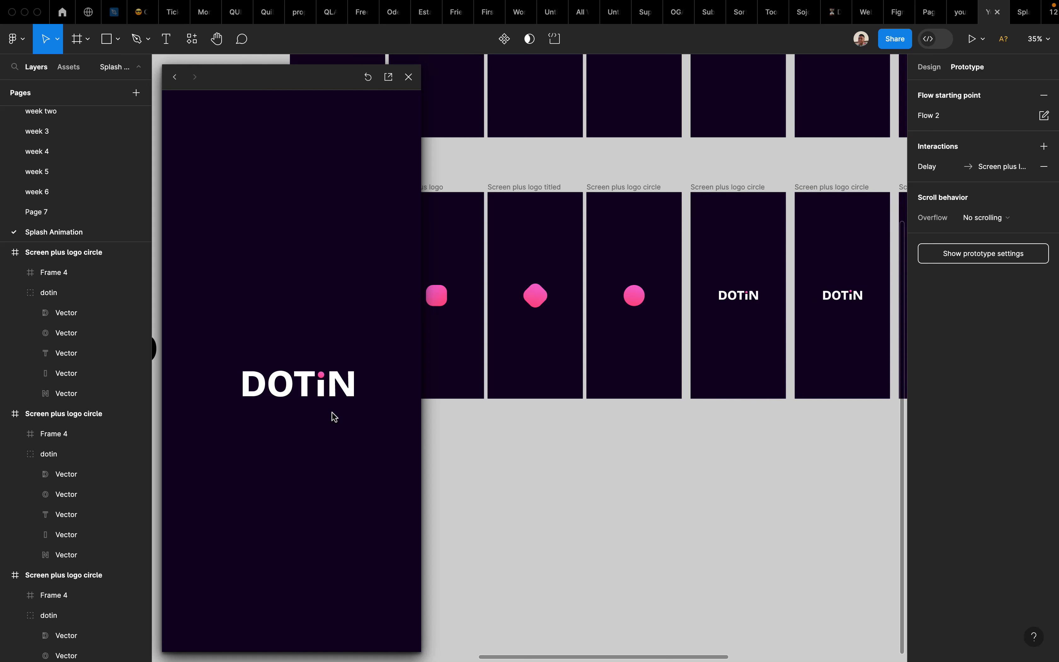
scroll(541, 454, "right", 10)
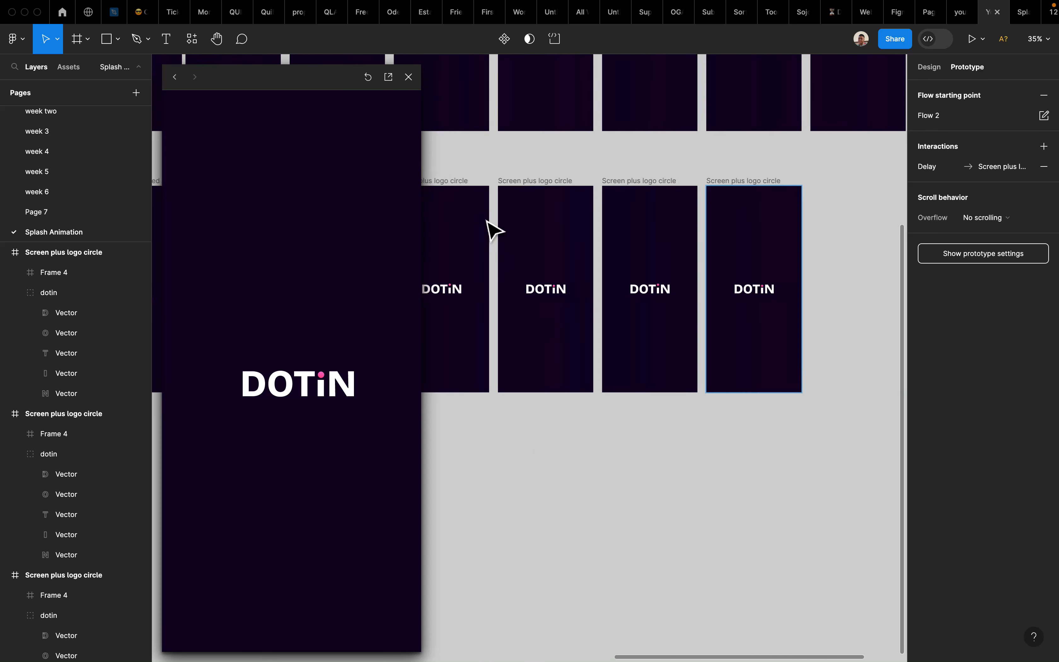
left_click(410, 81)
Step: Duplicate the last resting-dot DOTIN frame at the end of the second row
scroll(706, 402, "up", 5)
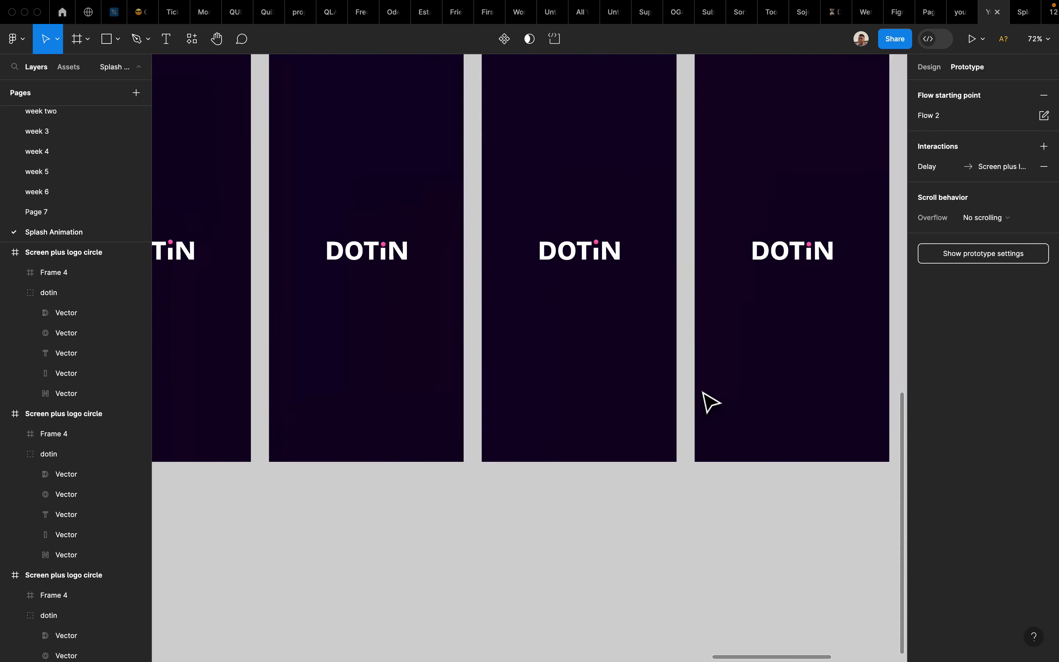
scroll(613, 314, "down", 5)
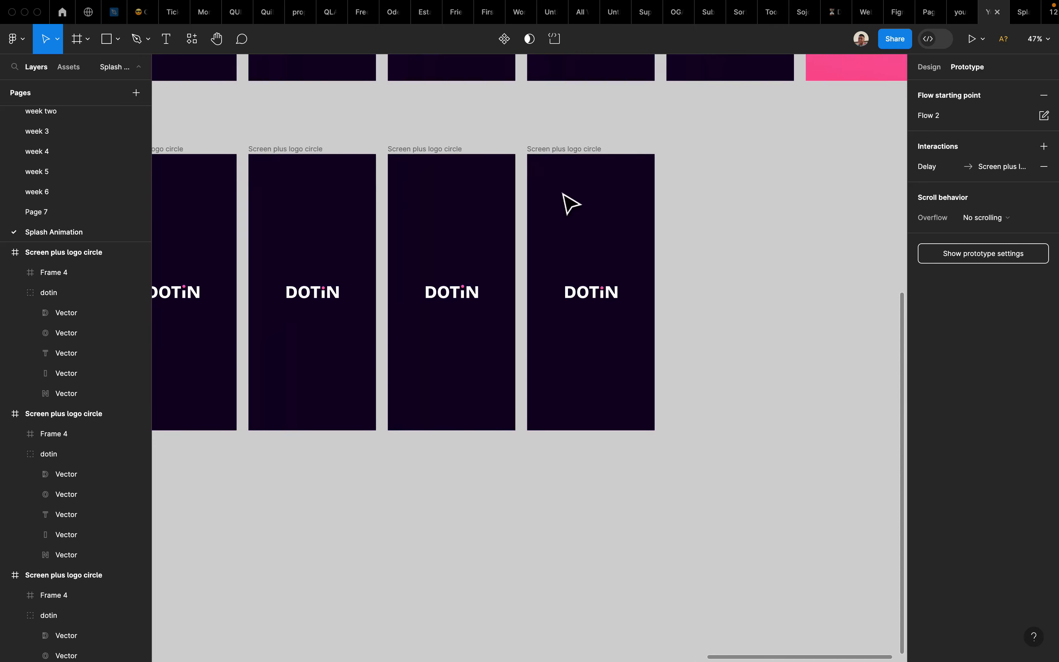
left_click(495, 191)
left_click(495, 193)
key("ctrl+d")
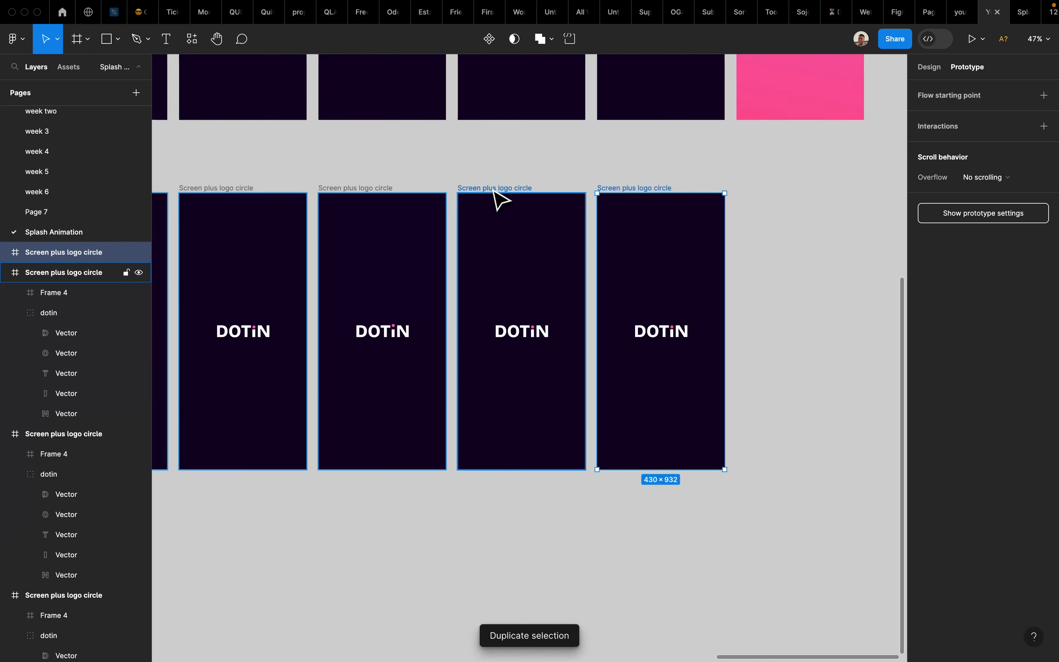
Step: Enlarge the pink dot in the last duplicated DOTIN frame to about 1274 × 1274 so it fills the whole screen
scroll(739, 389, "up", 2)
scroll(637, 255, "up", 5)
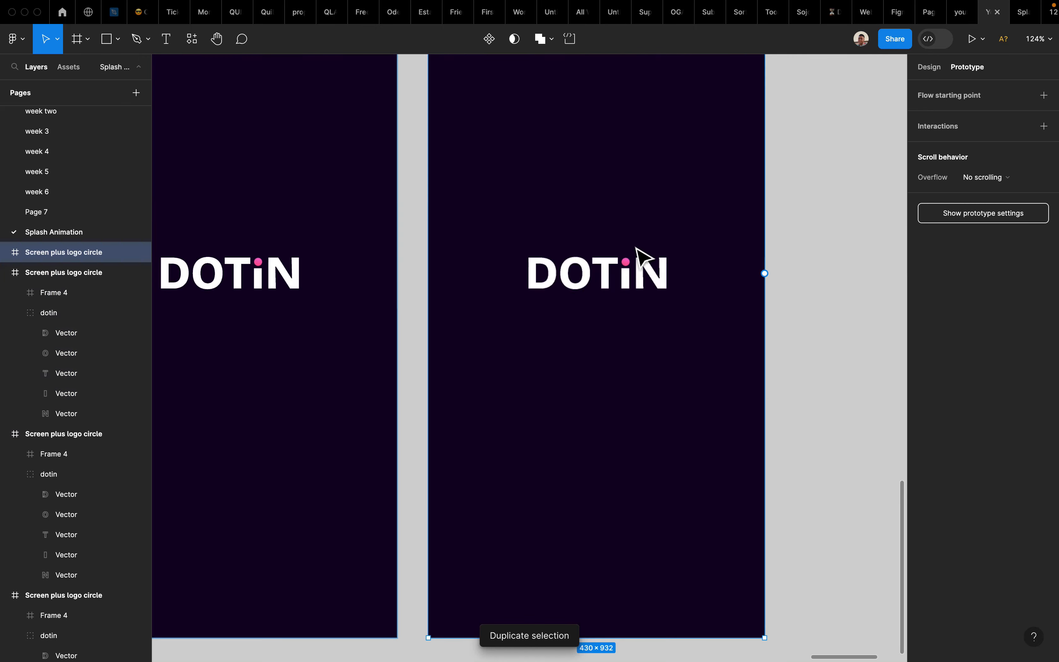
left_click(630, 269)
scroll(637, 275, "up", 3)
scroll(632, 272, "down", 3)
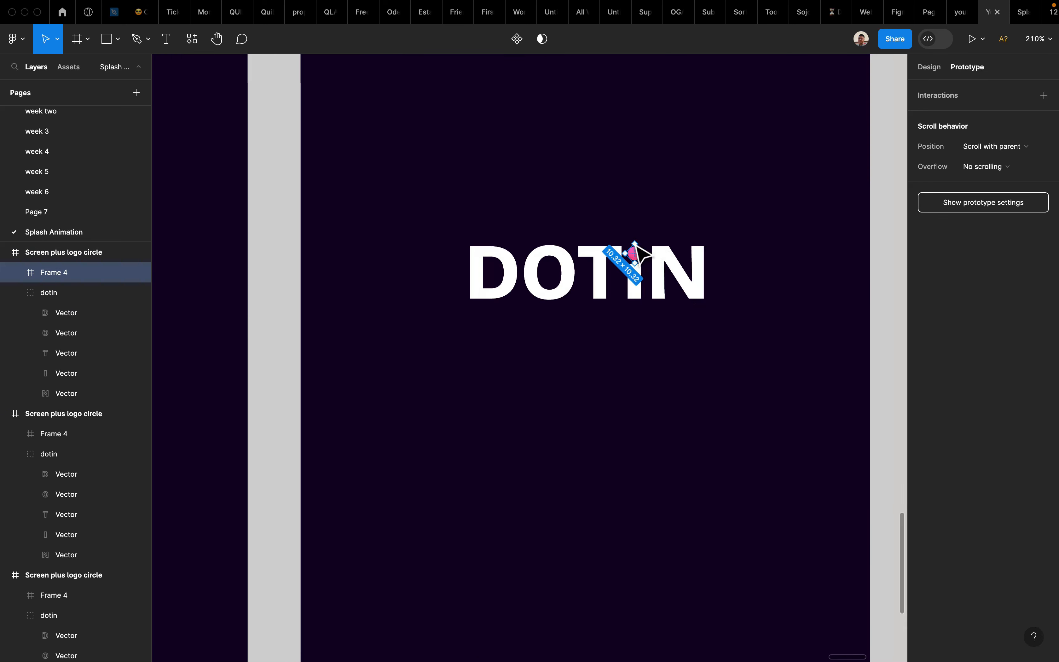
left_click(925, 66)
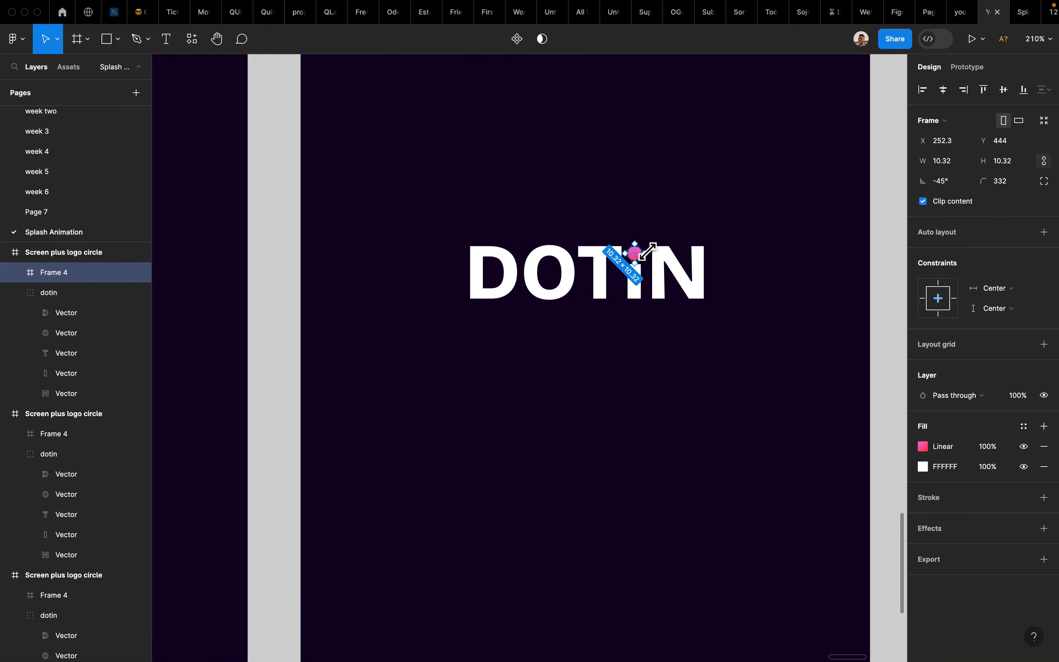
left_click_drag(648, 252, 821, 71)
scroll(761, 198, "down", 10)
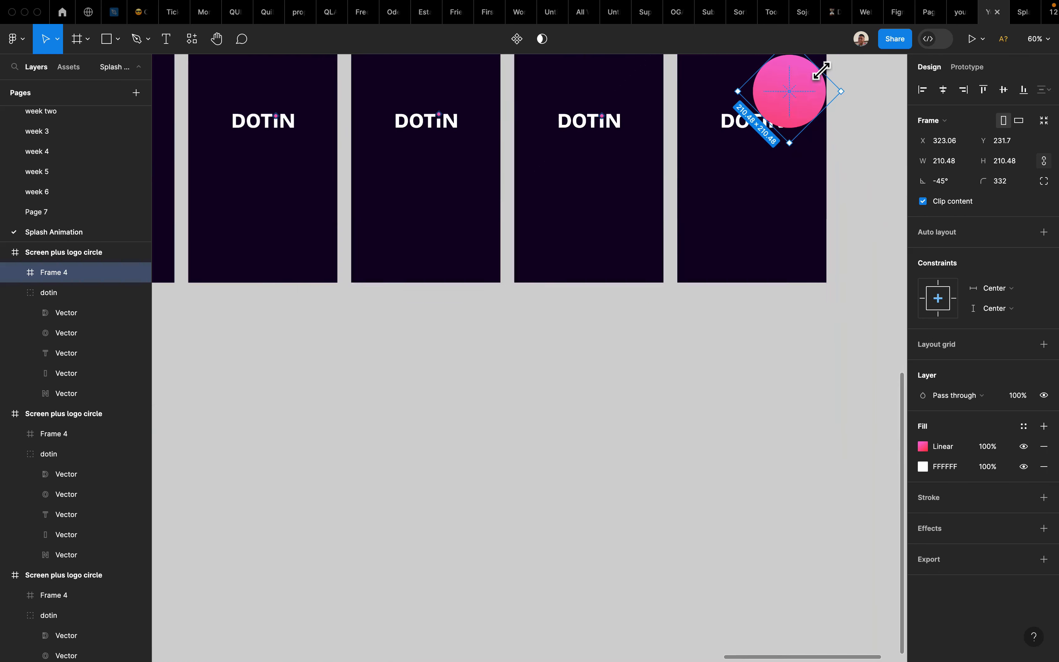
left_click_drag(702, 193, 536, 325)
scroll(689, 316, "right", 2)
scroll(696, 326, "right", 2)
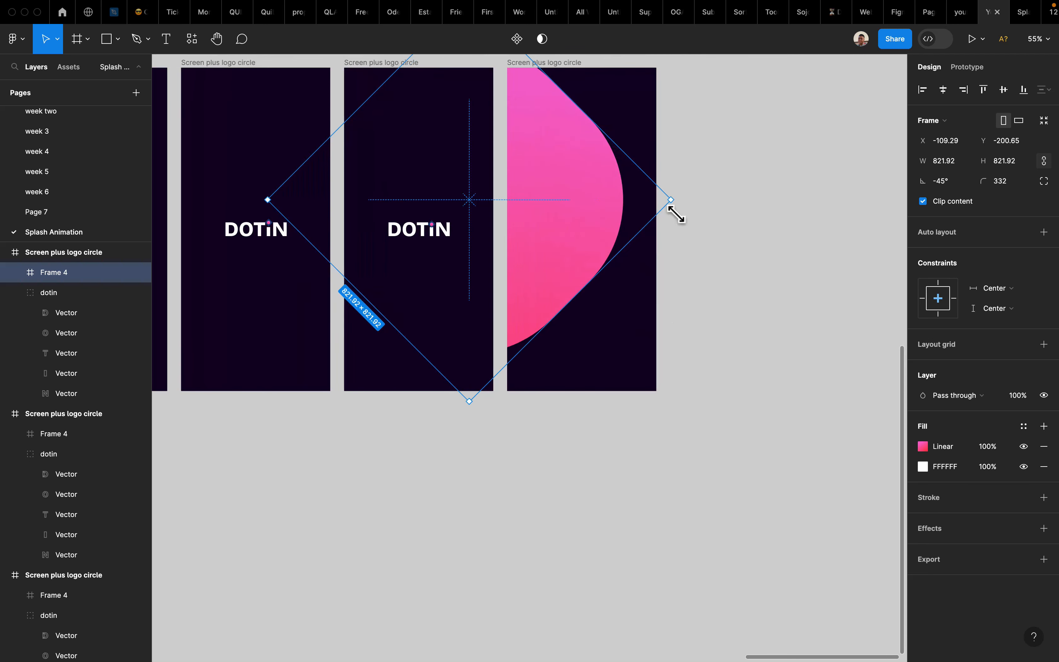
left_click_drag(733, 236, 817, 294)
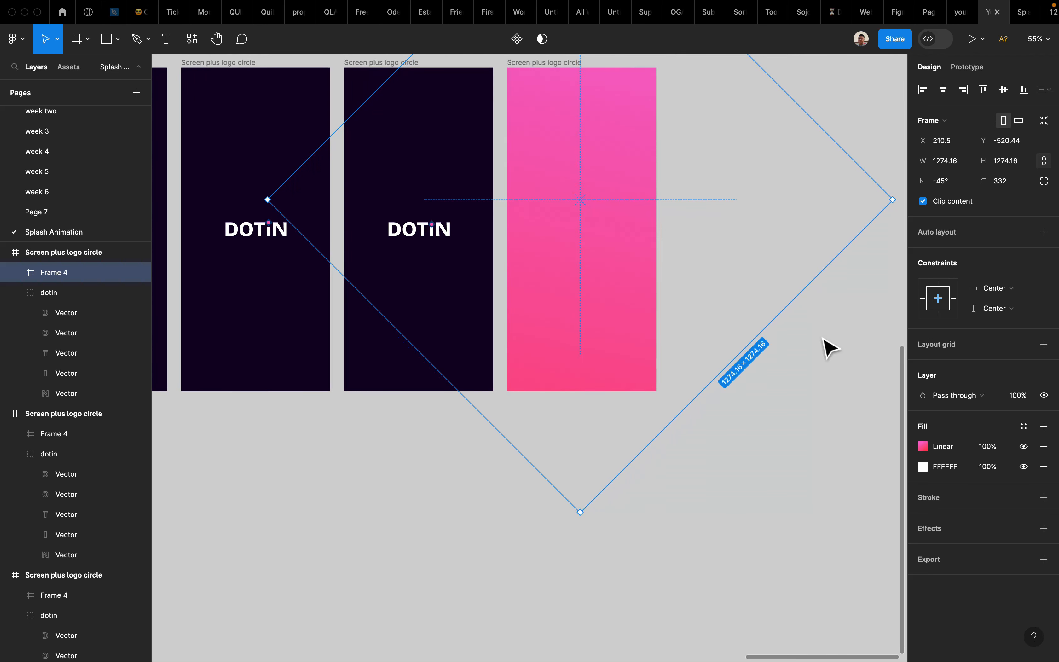
scroll(752, 350, "down", 5)
left_click(777, 374)
Step: Connect the last resting-dot DOTIN frame to the pink full-screen frame with an 800 ms After delay smart-animate transition
scroll(779, 374, "left", 3)
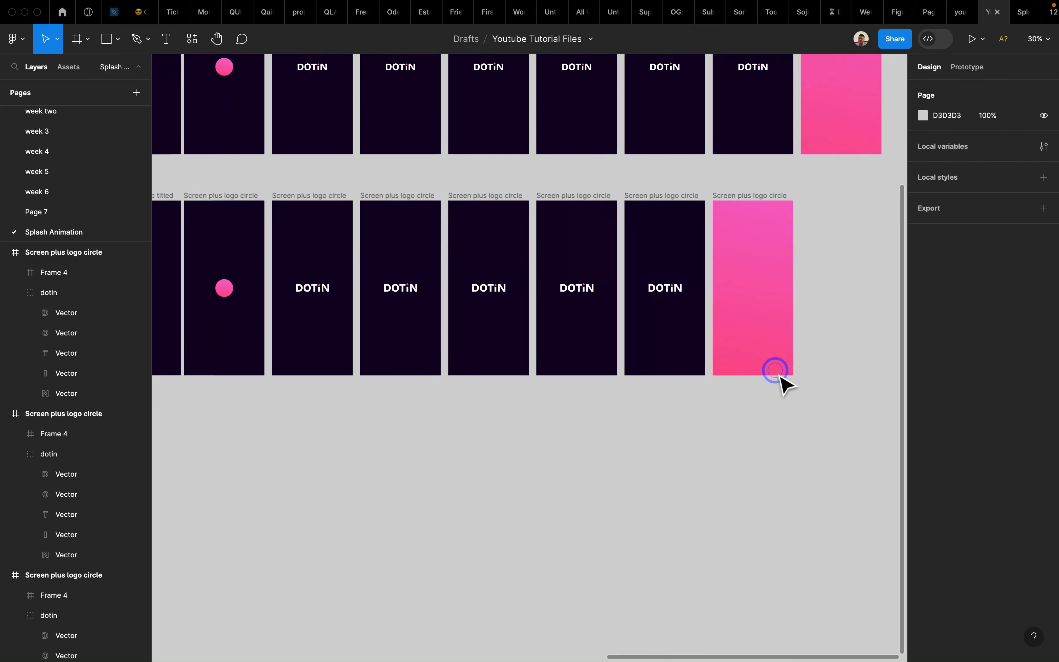
scroll(780, 376, "right", 2)
scroll(670, 287, "up", 5)
left_click(502, 110)
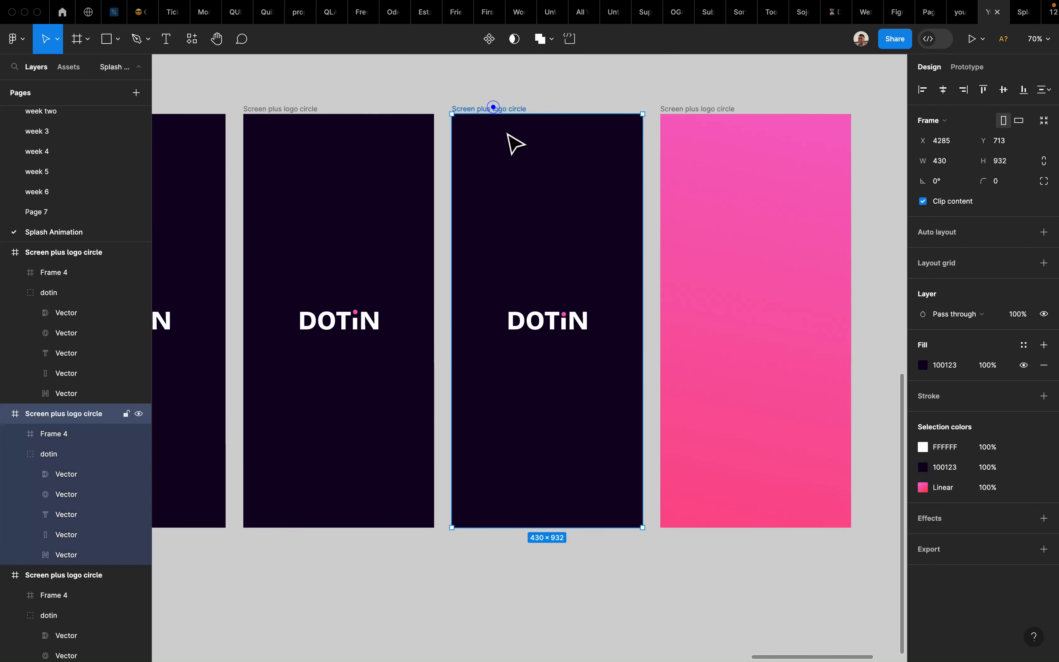
left_click(961, 73)
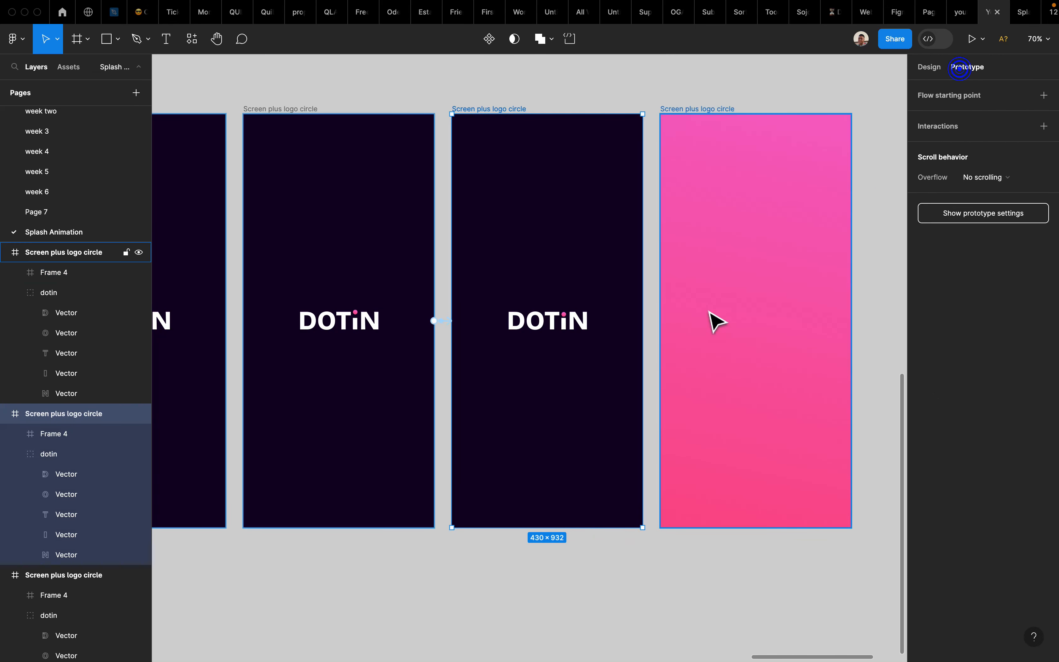
left_click_drag(644, 322, 699, 332)
scroll(699, 333, "up", 5)
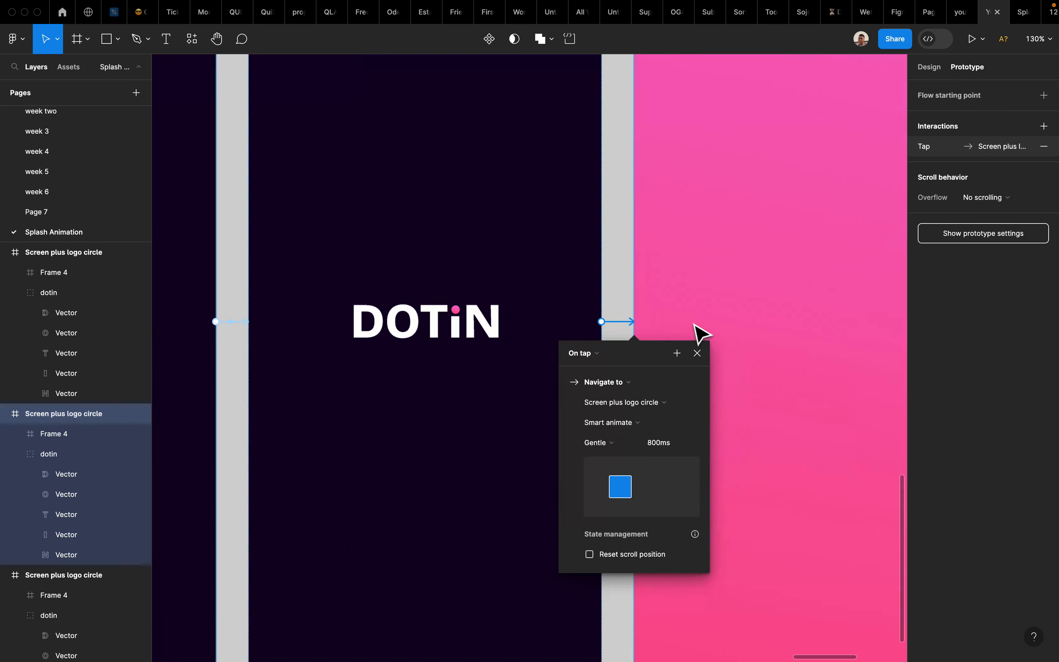
left_click(596, 355)
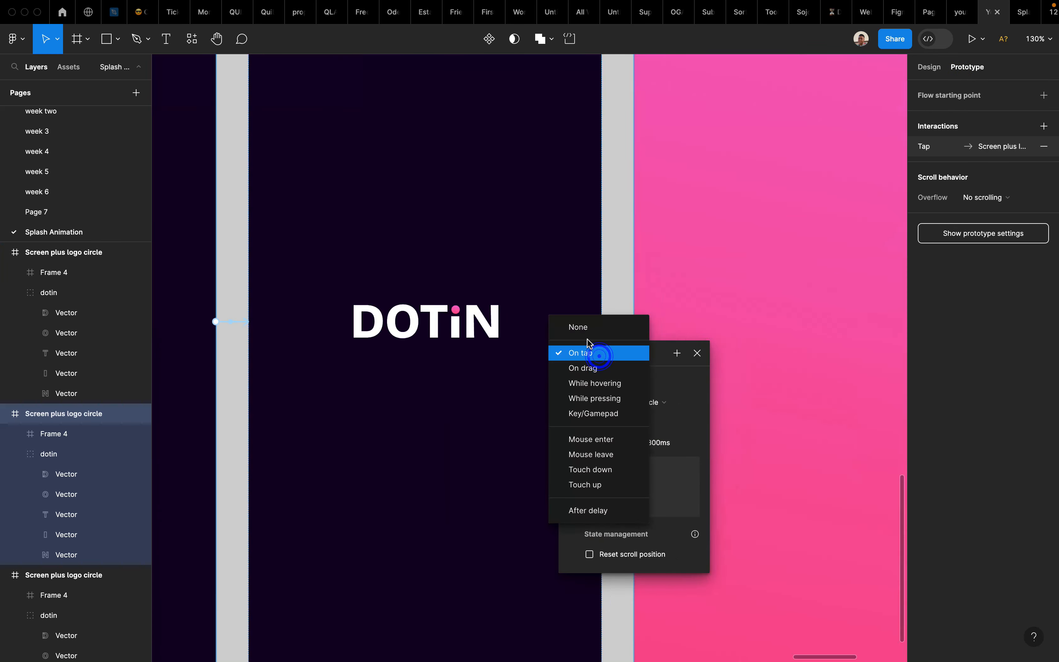
left_click(596, 509)
Step: Preview Flow 2 from the empty screen through to the pink closing screen
scroll(634, 253, "down", 10)
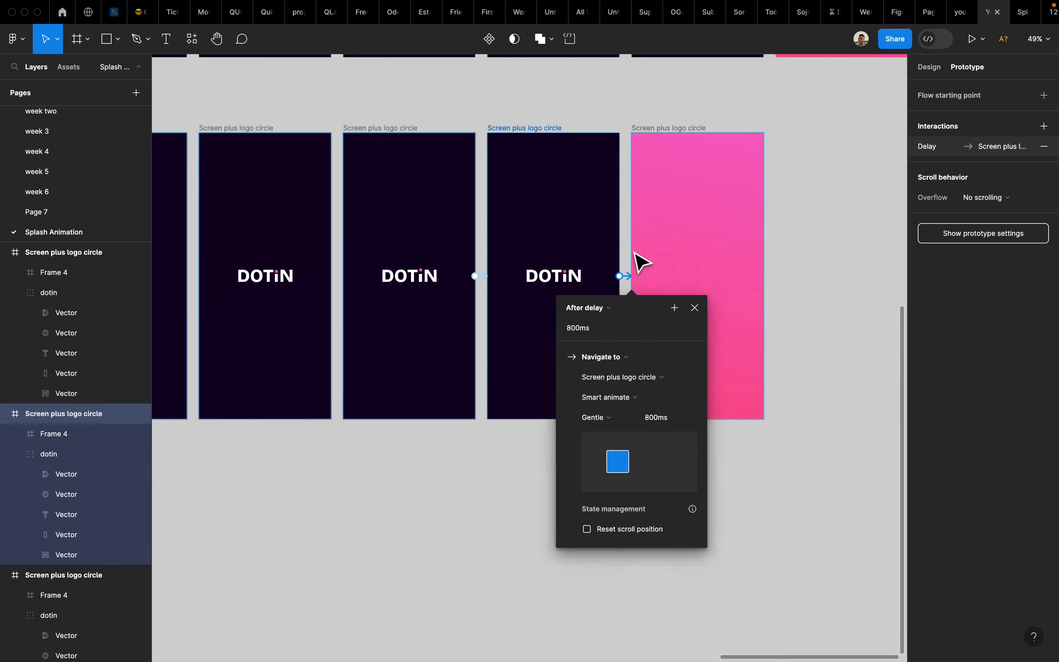
left_click(780, 210)
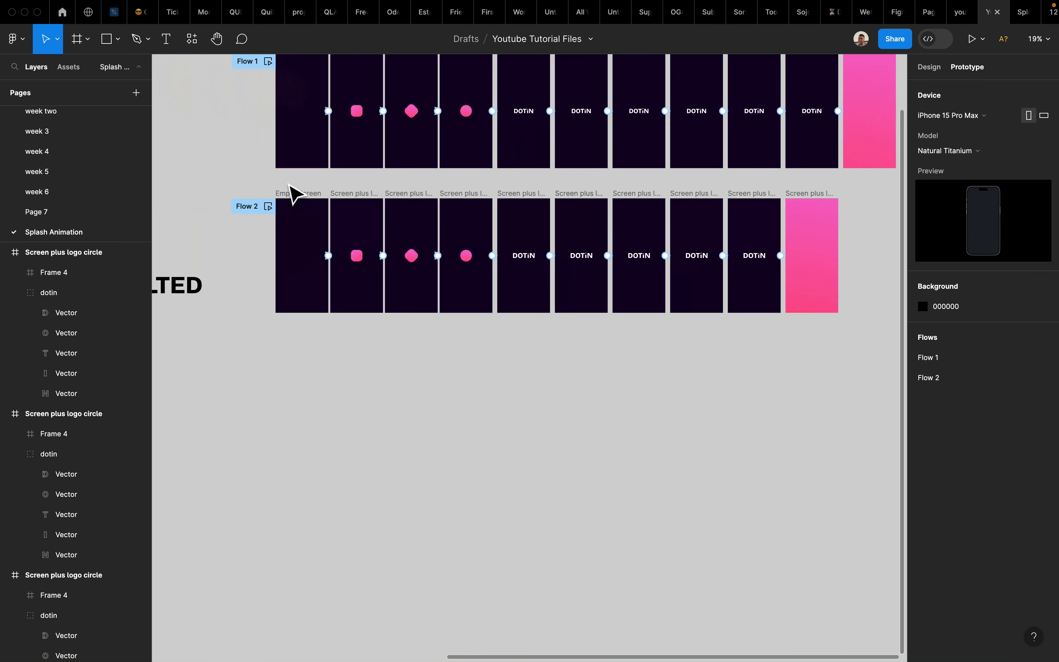
left_click(268, 206)
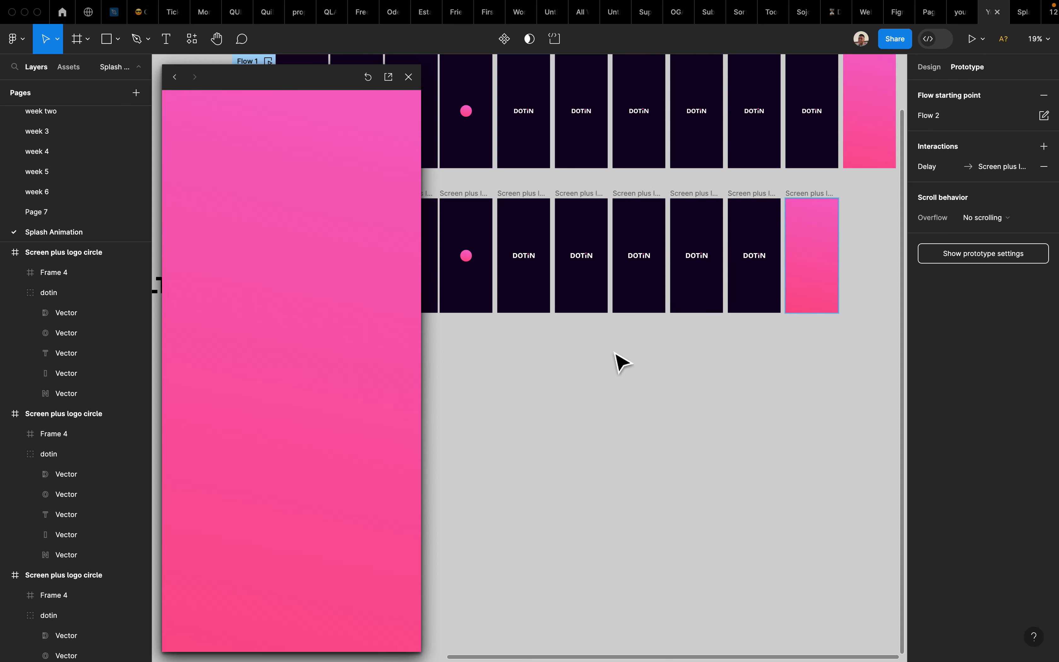
Step: Set the easing of the transition from the last DOTIN frame to the pink frame to Slow
scroll(720, 303, "up", 5)
scroll(665, 289, "right", 3)
scroll(665, 289, "up", 3)
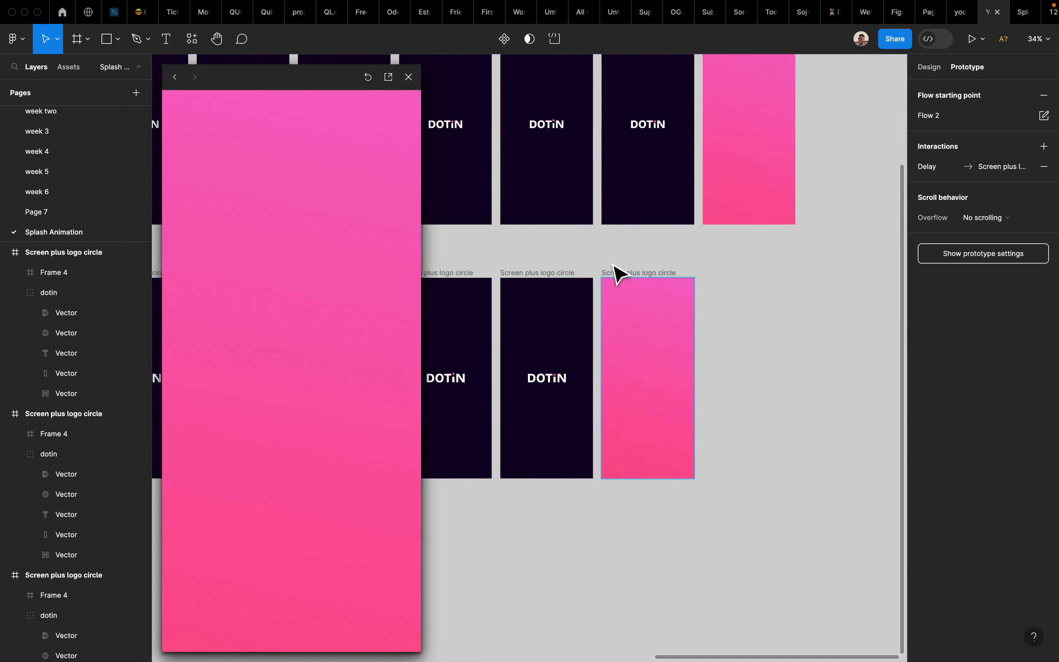
left_click(554, 287)
scroll(549, 283, "up", 5)
scroll(699, 481, "down", 4)
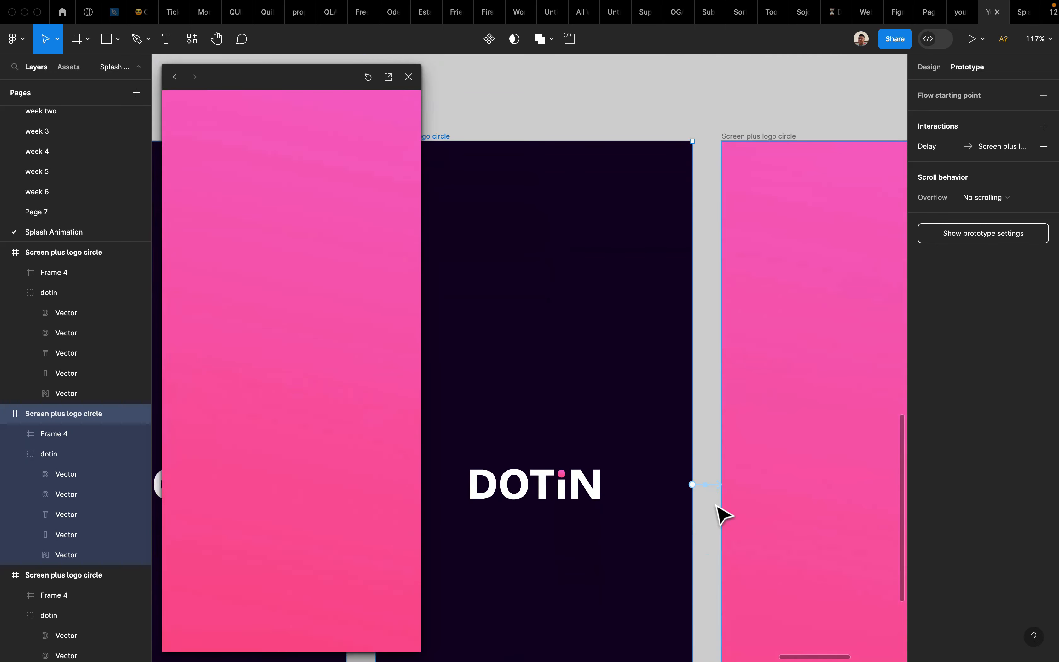
left_click(709, 485)
scroll(669, 436, "down", 4)
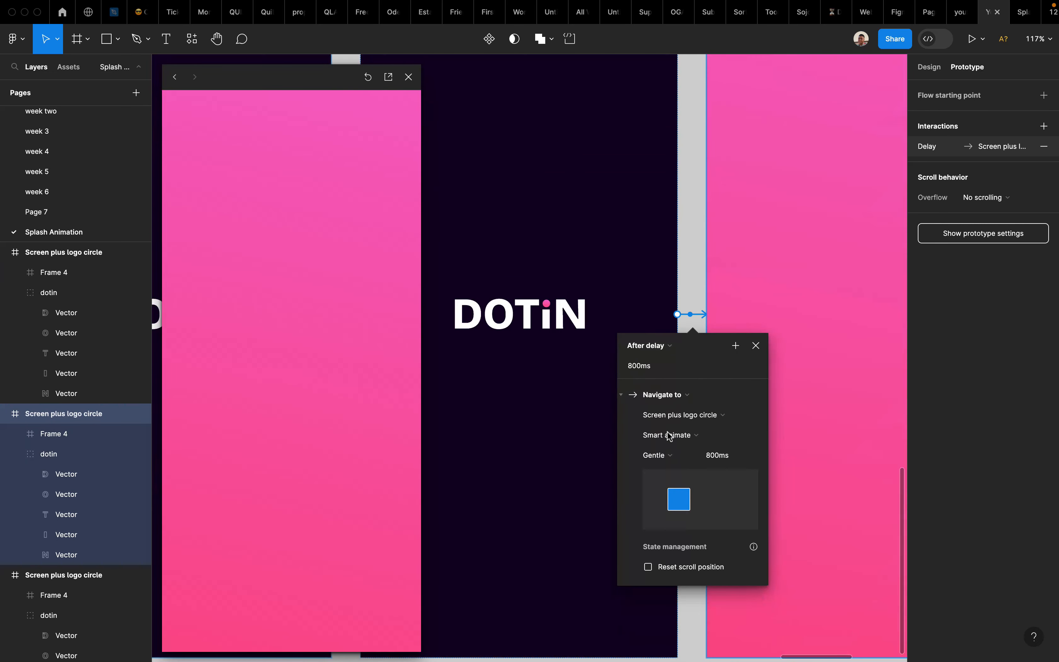
left_click(677, 457)
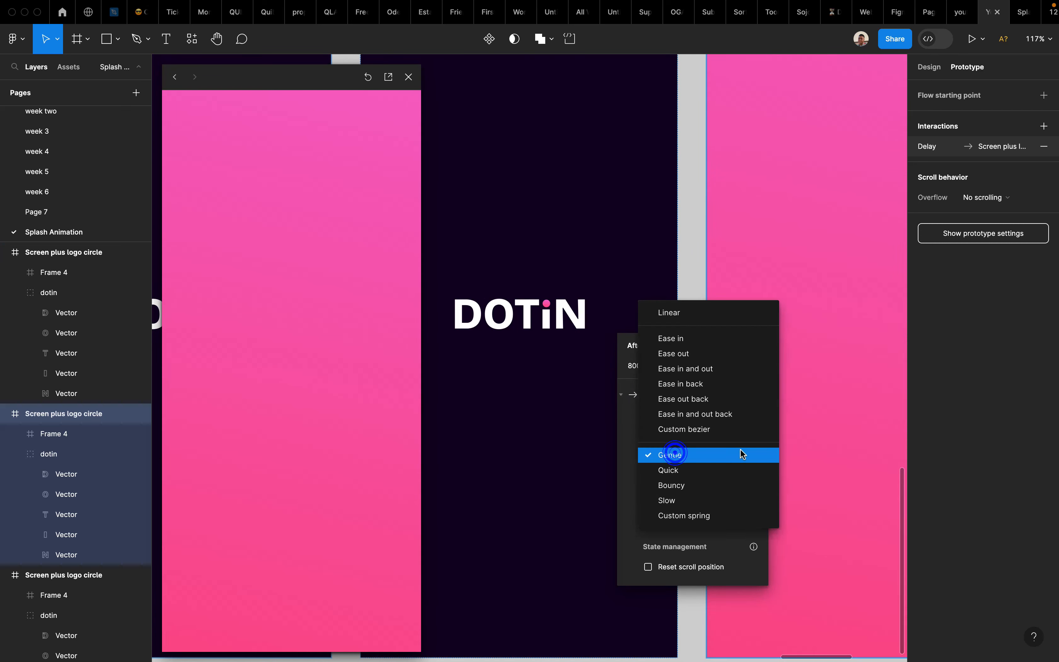
left_click(736, 456)
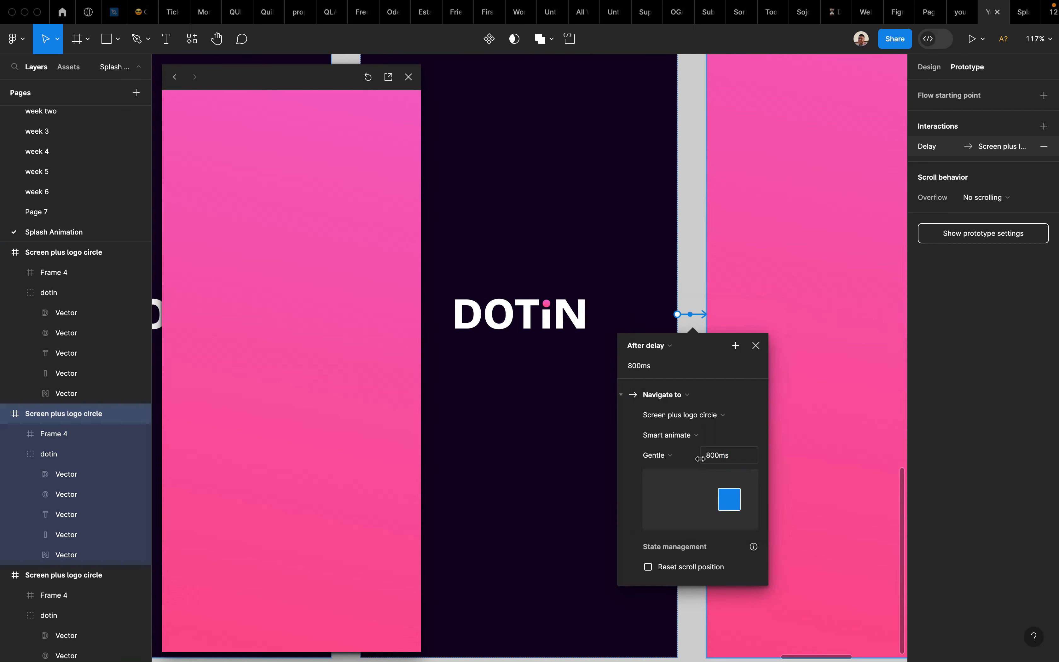
left_click(678, 462)
left_click(684, 498)
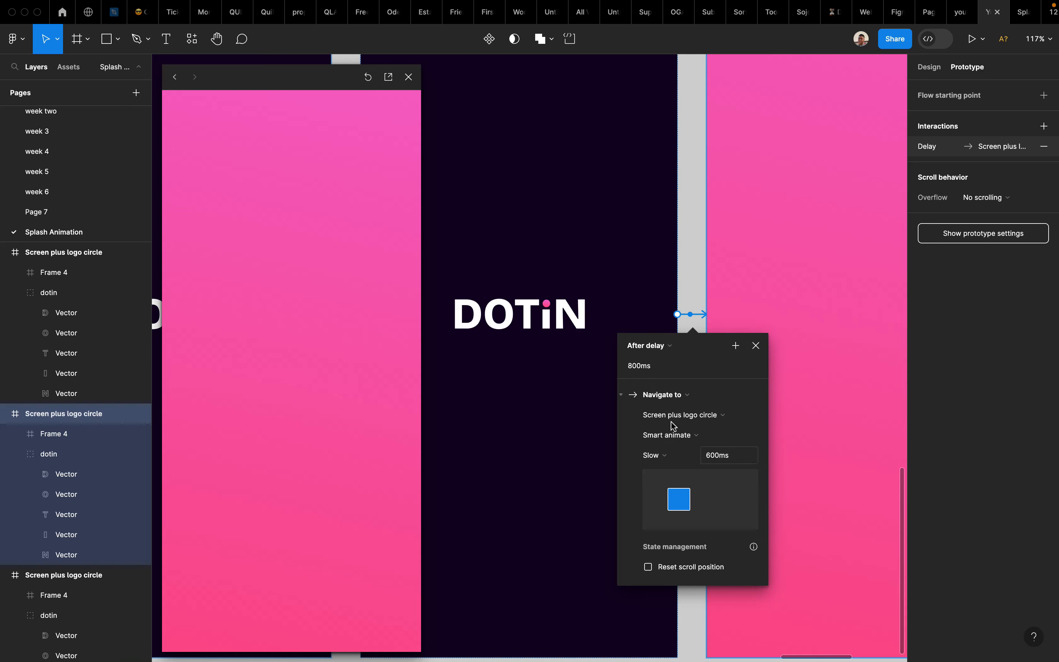
Step: Replay the Flow 2 preview to check the slower closing transition, and close the preview
scroll(621, 253, "down", 5)
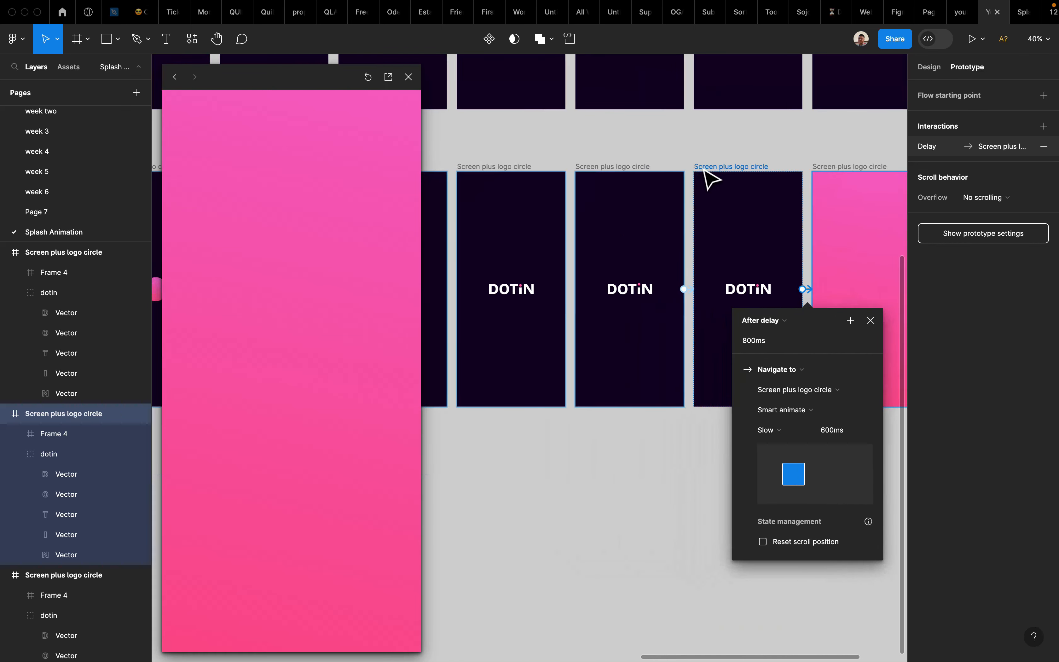
left_click(705, 173)
scroll(589, 177, "left", 10)
scroll(589, 177, "left", 5)
left_click(681, 210)
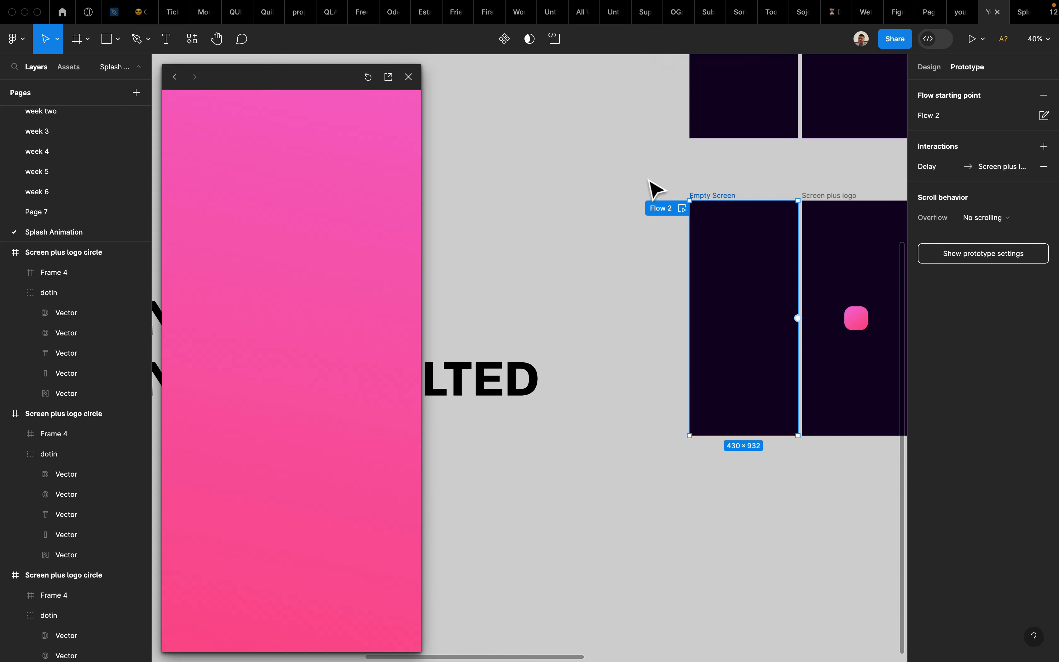
scroll(654, 186, "right", 10)
scroll(654, 188, "right", 5)
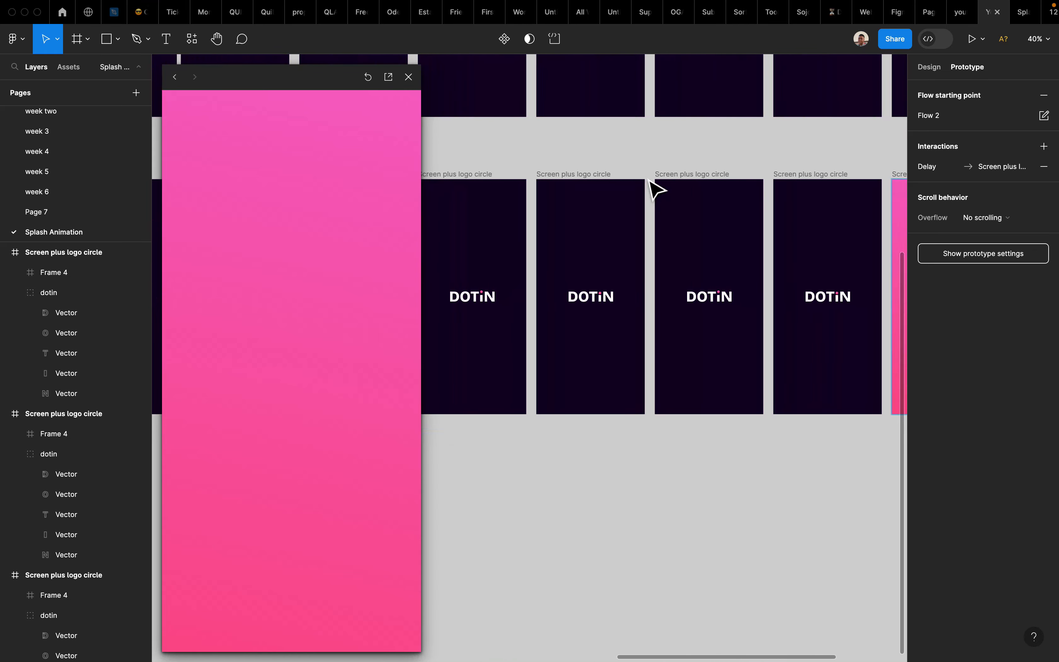
scroll(779, 306, "right", 5)
scroll(678, 309, "up", 8)
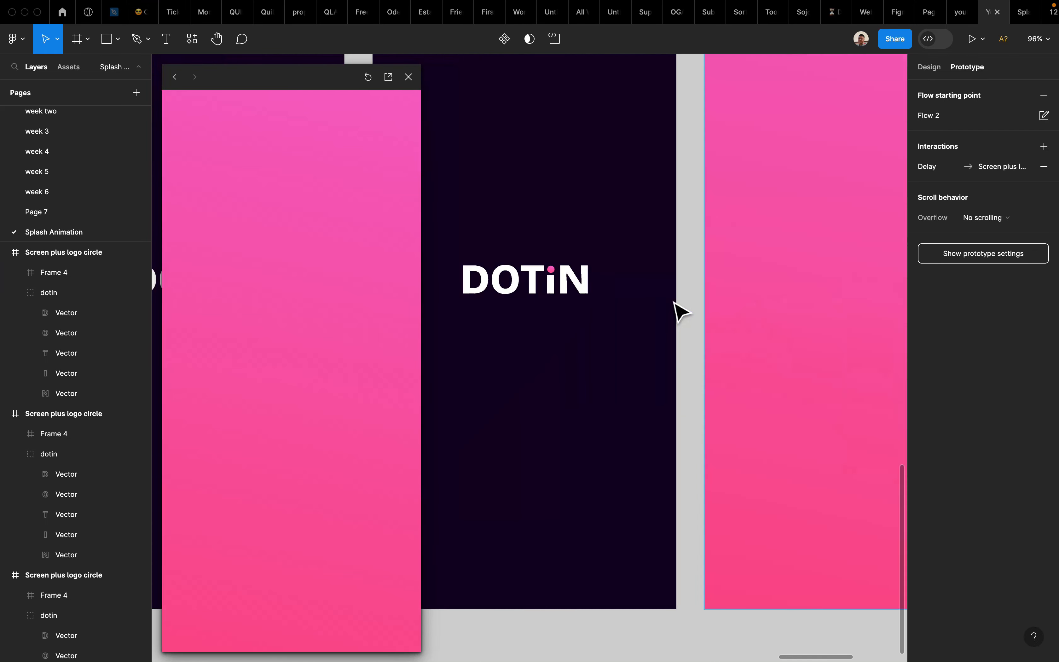
scroll(679, 311, "left", 3)
left_click(409, 77)
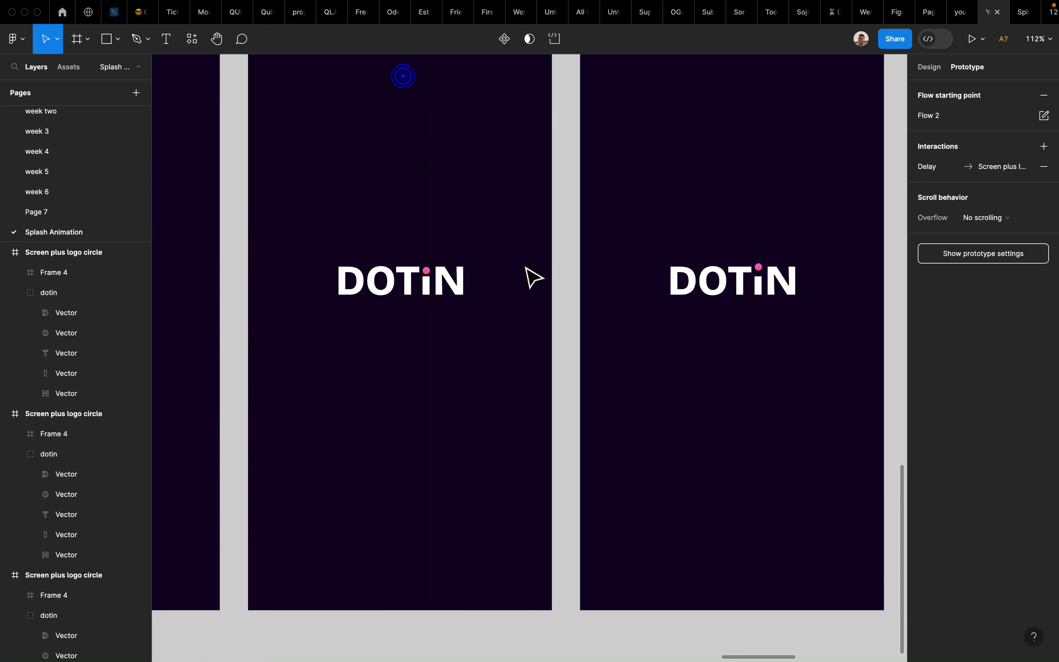
Step: Edit the After delay time on the transition from the first raised-dot DOTIN frame to the following resting-dot frame
scroll(465, 299, "right", 4)
scroll(416, 292, "left", 2)
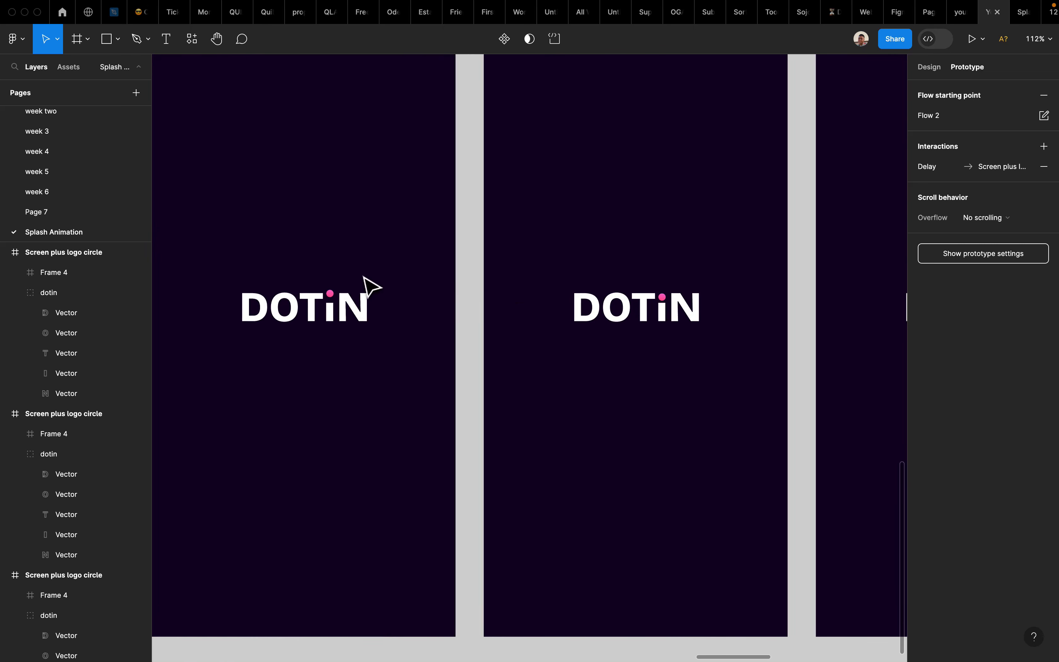
left_click(337, 296)
scroll(340, 302, "up", 3)
scroll(569, 333, "down", 5)
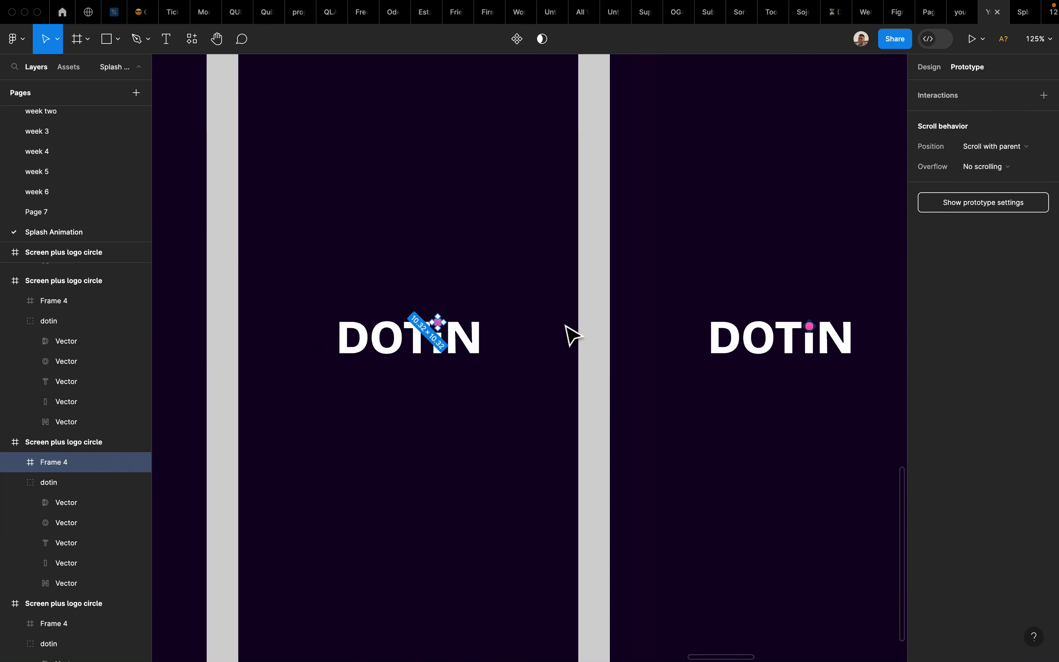
left_click(374, 131)
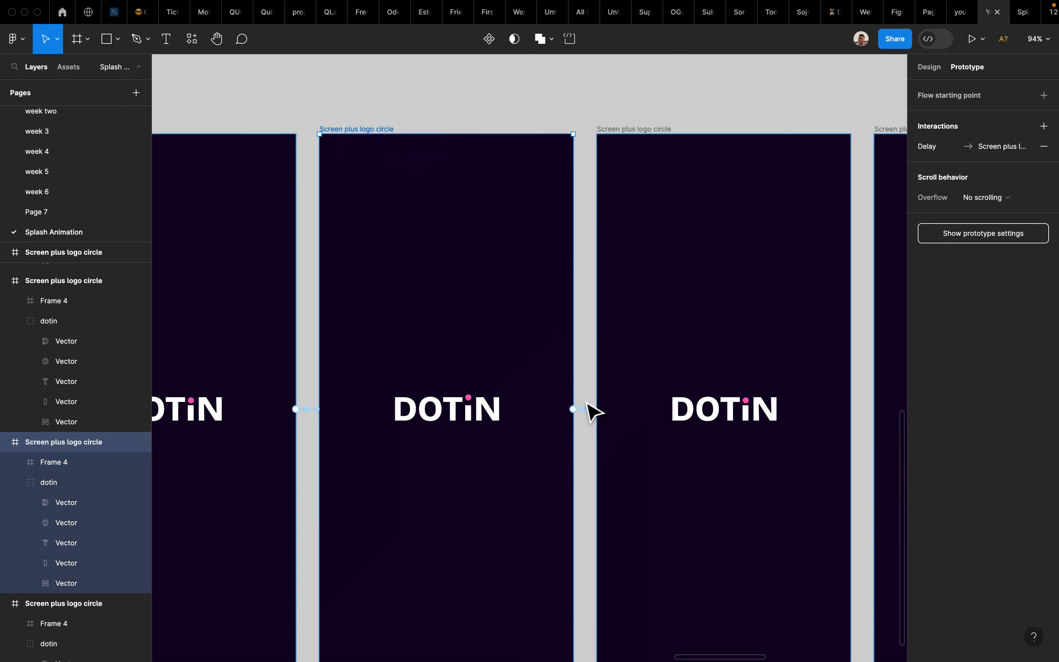
left_click(592, 412)
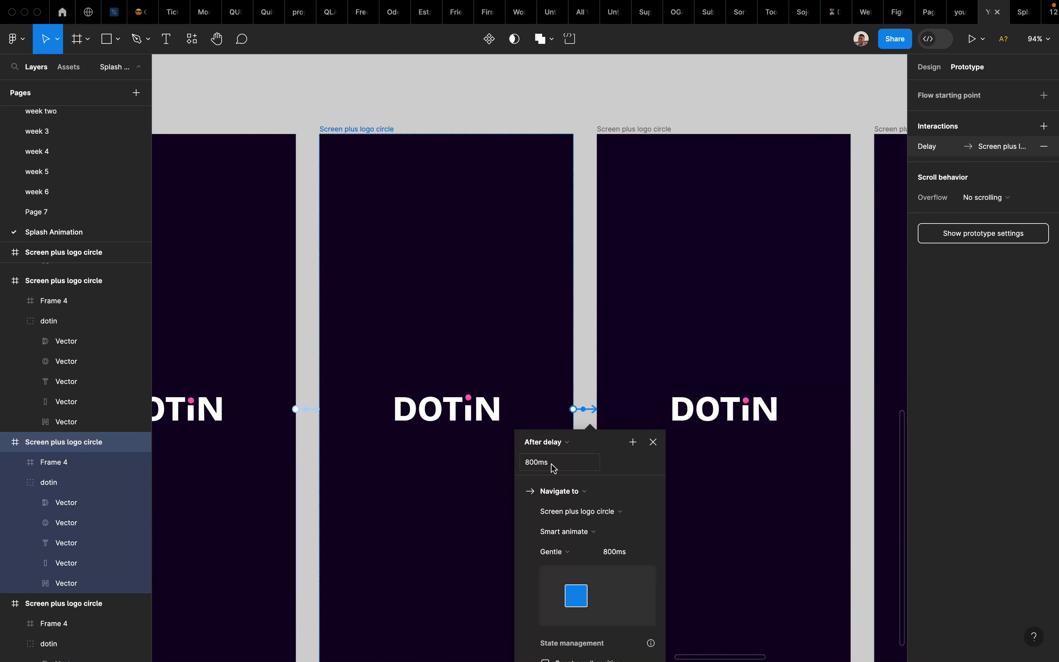
left_click(538, 463)
left_click(537, 463)
key("BackSpace")
key("BackSpace")
left_click(631, 387)
scroll(633, 385, "down", 1)
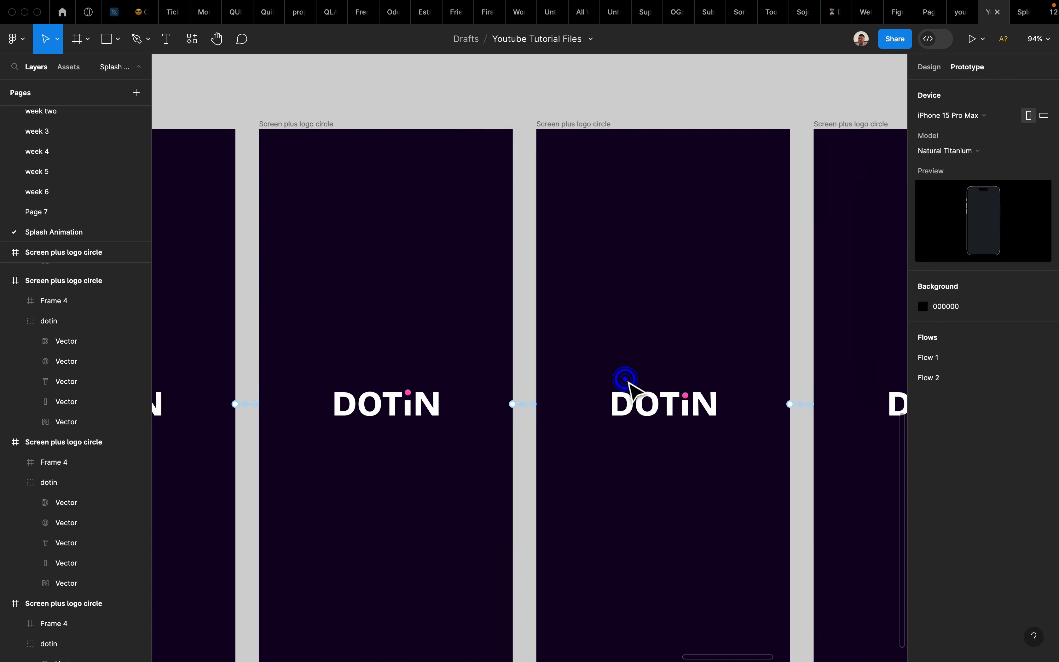
Step: Set the After delay to 300 ms on the transition from the middle resting-dot frame to the second raised-dot frame
left_click(594, 383)
left_click(555, 438)
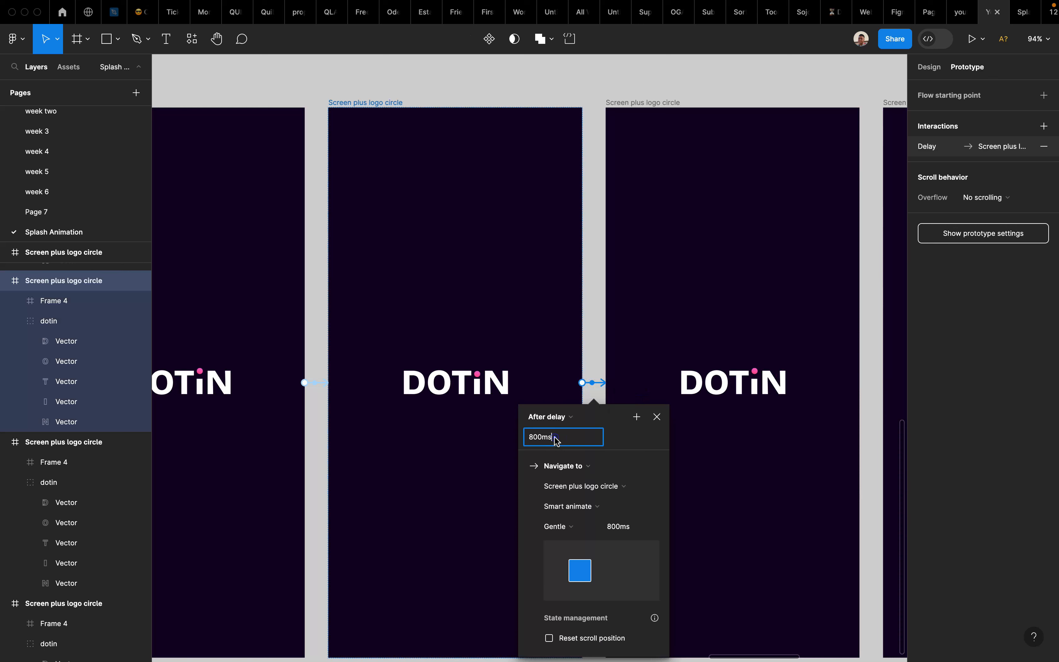
type("300")
key("Return")
Step: Open the After delay transition from the second raised-dot DOTIN frame to the last resting-dot frame
scroll(614, 338, "right", 6)
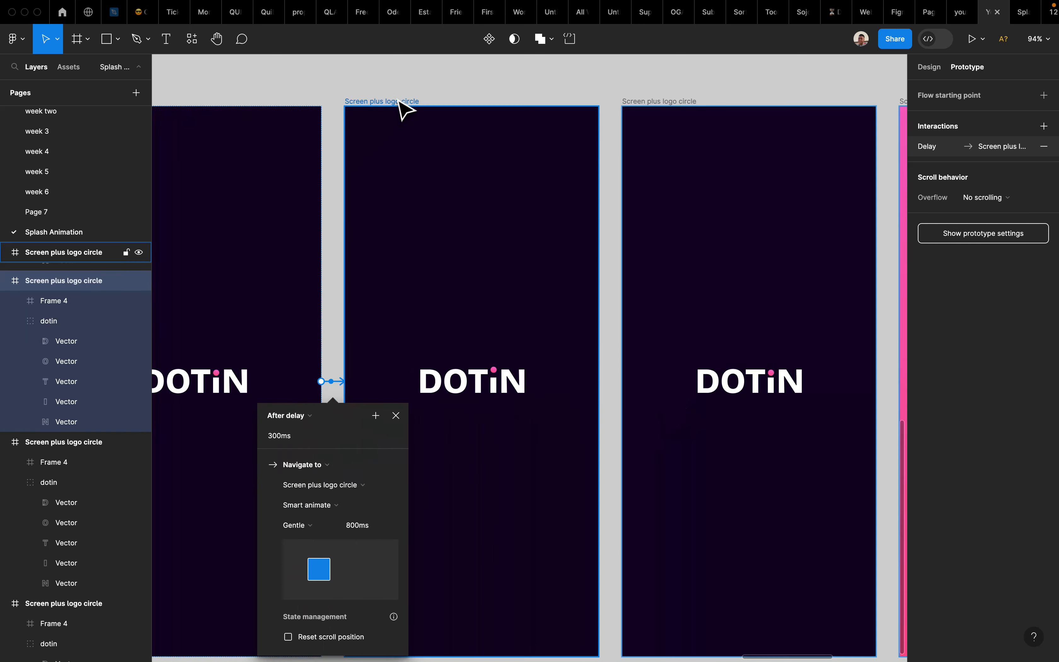
left_click(406, 106)
left_click(614, 381)
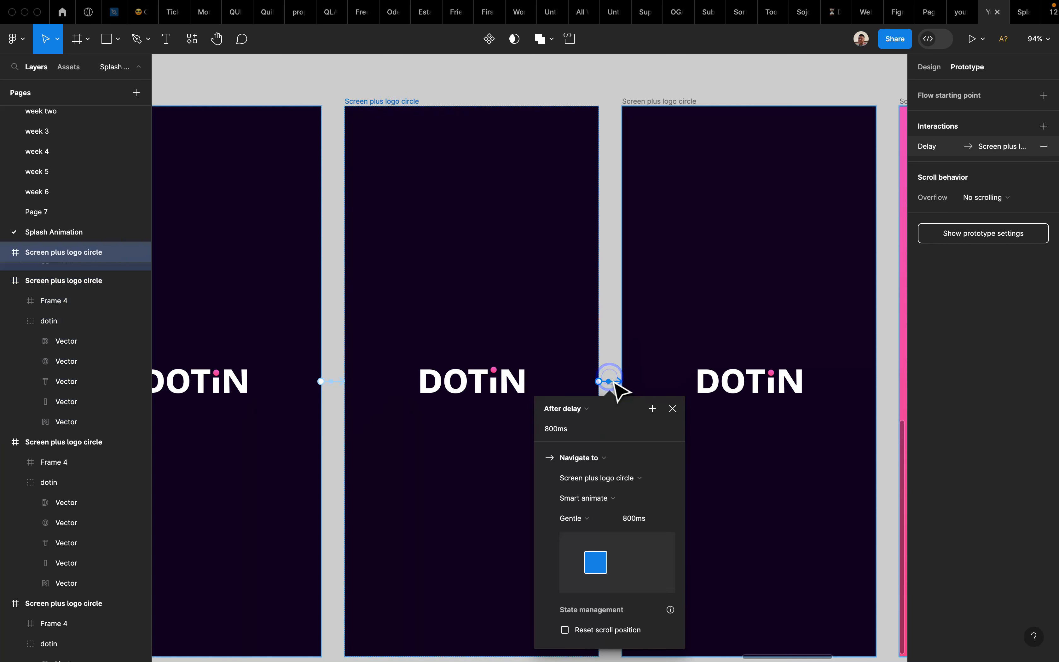
key("0")
key("0")
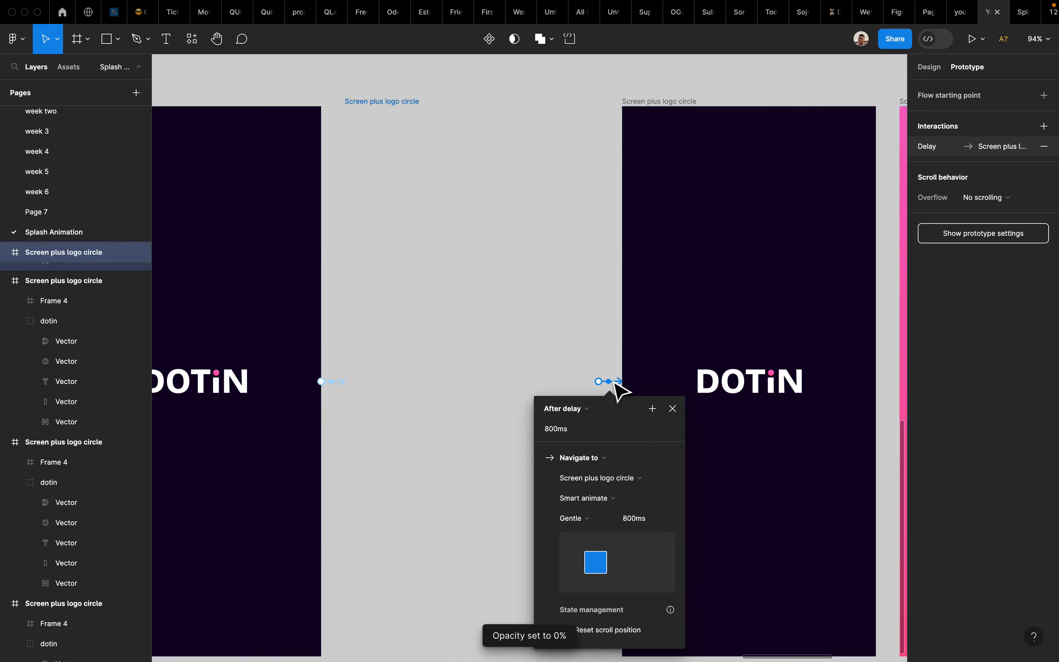
key("super+z")
key("super+z")
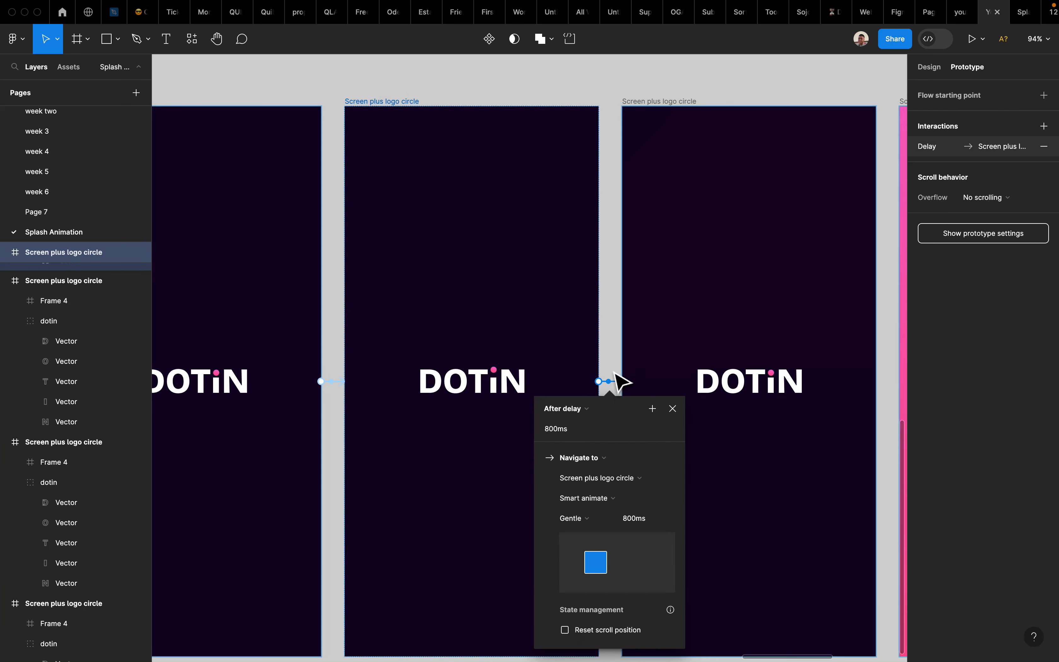
Step: Set the After delay to 300 ms on the transition from the second raised-dot DOTIN frame to the last resting-dot frame
left_click(566, 434)
type("300")
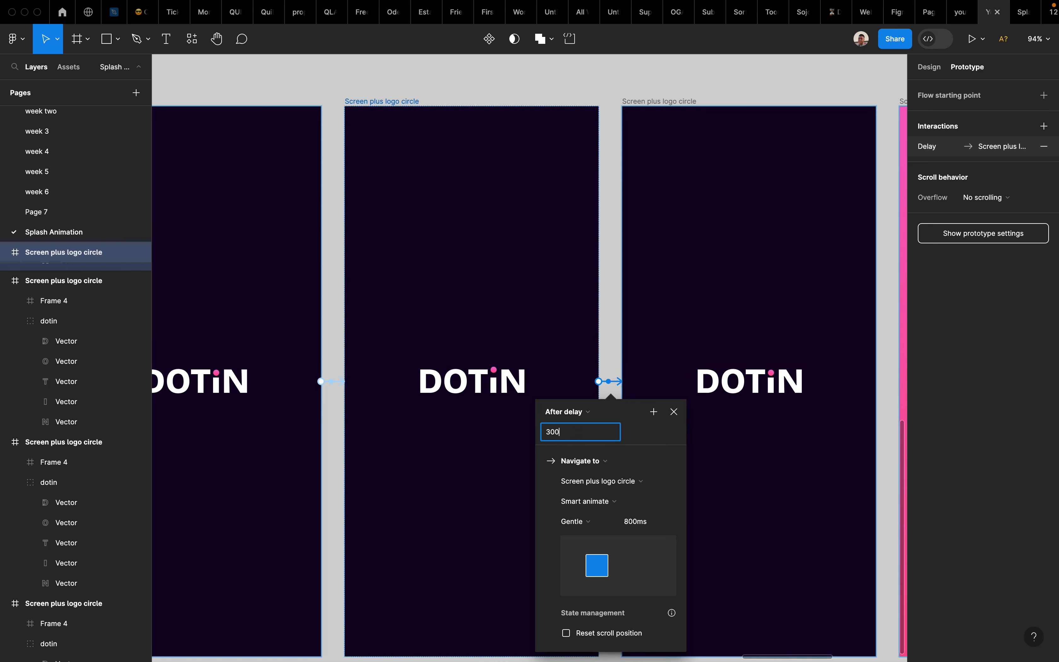
key("Return")
Step: Play the Flow 2 preview through to the pink closing screen to check the bounce timing, and close the preview
scroll(598, 347, "right", 10)
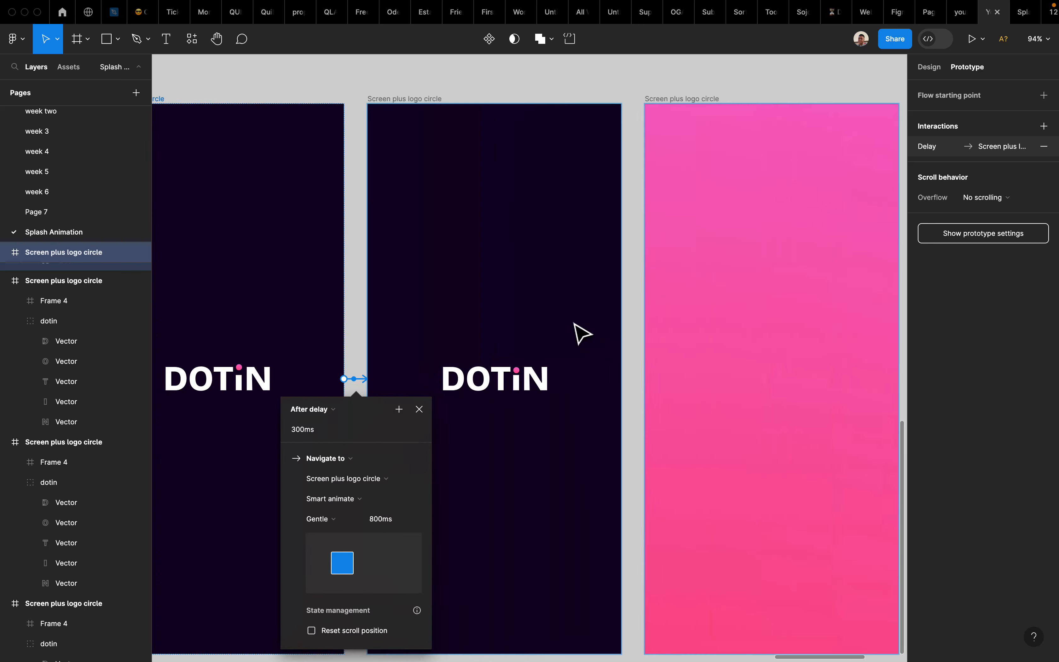
left_click(355, 139)
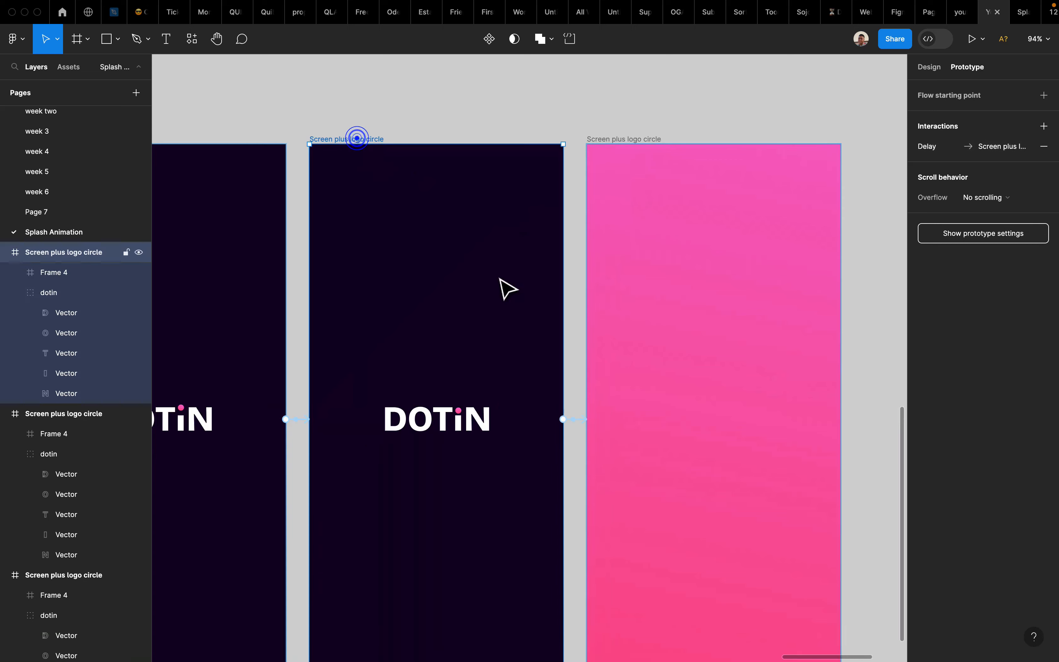
scroll(570, 368, "down", 10)
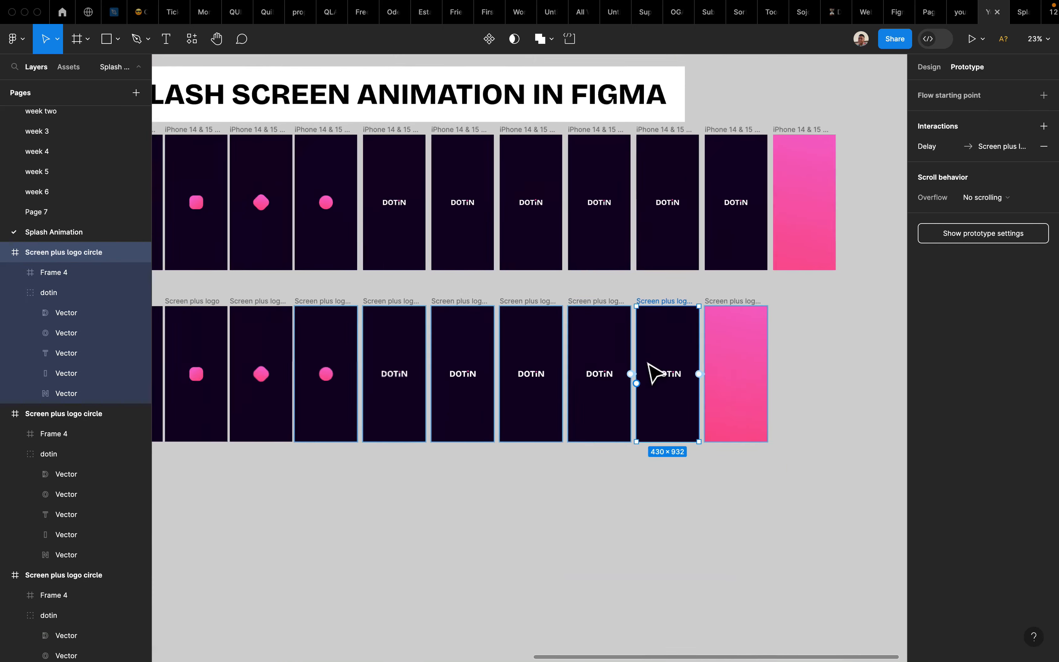
scroll(636, 363, "left", 3)
left_click(442, 306)
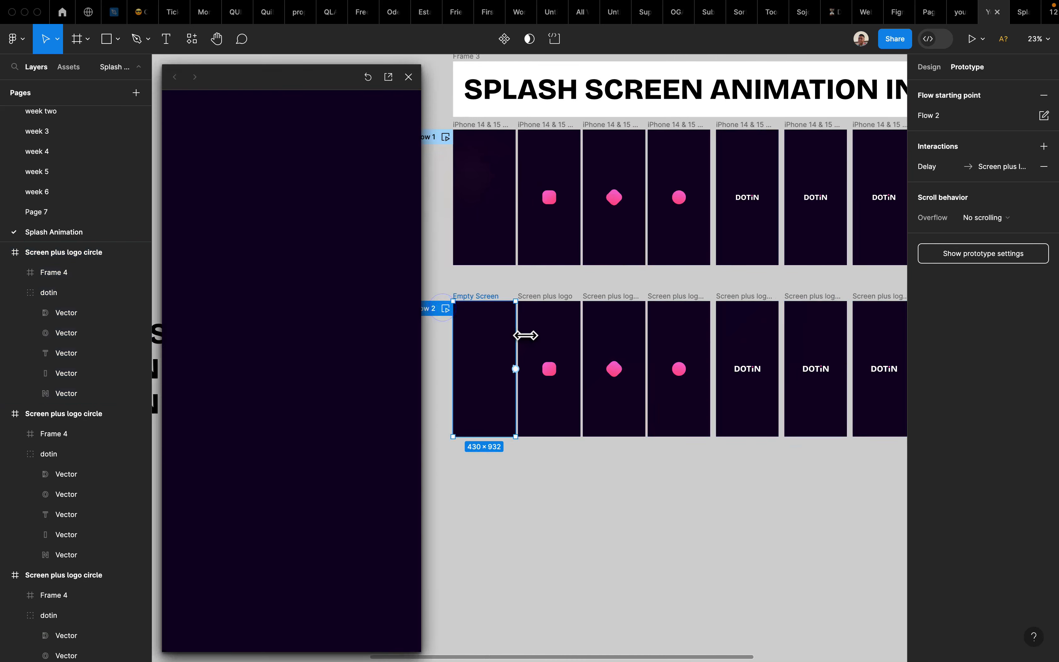
scroll(514, 327, "up", 6)
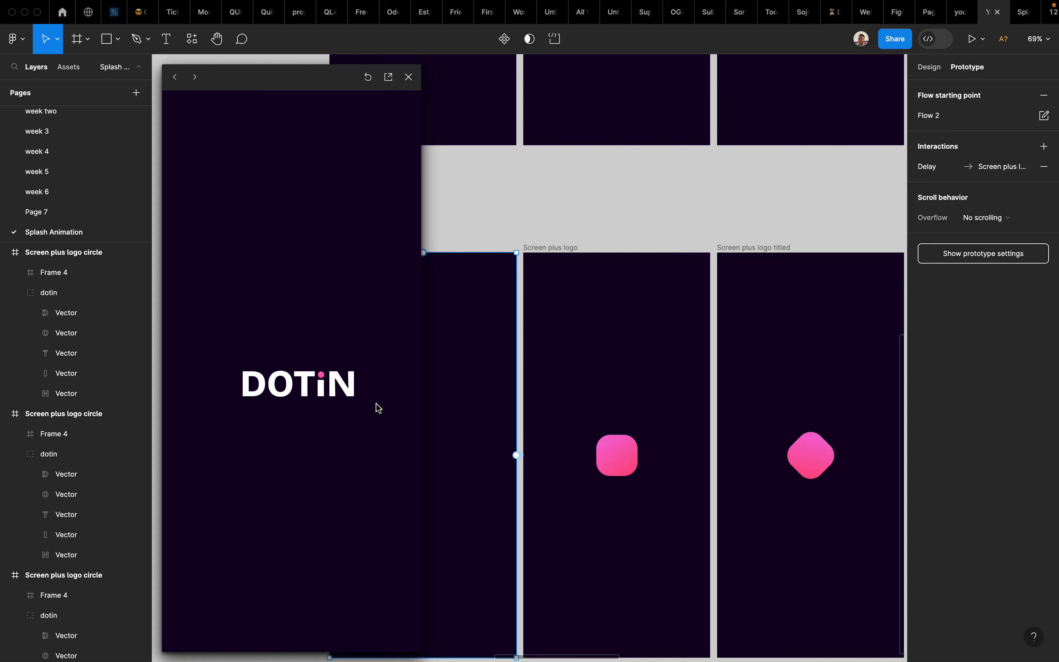
scroll(633, 368, "right", 10)
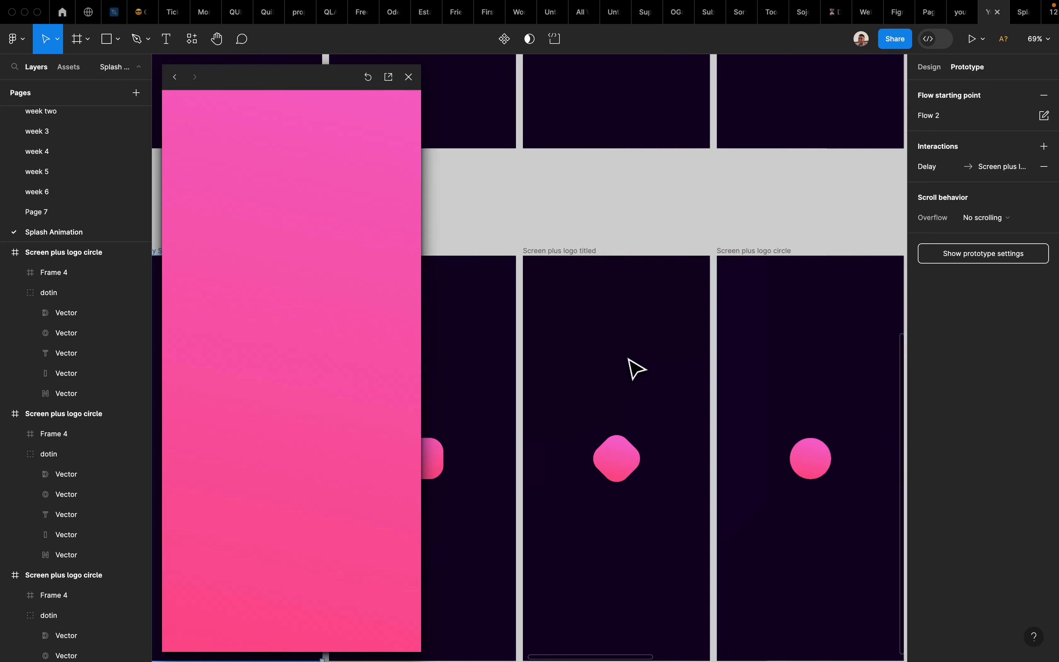
scroll(634, 368, "down", 2)
left_click(408, 76)
Step: Set the Smart animate duration to 300 ms on the transition from the first raised-dot DOTIN frame to the middle resting-dot frame
scroll(496, 159, "down", 3)
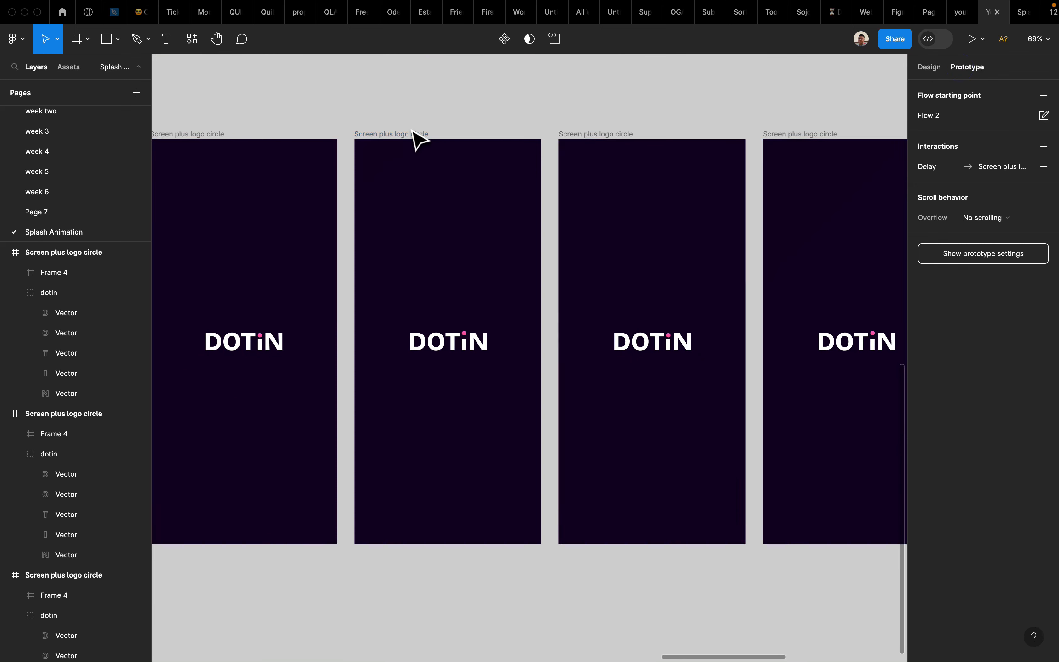
left_click(420, 136)
left_click(552, 342)
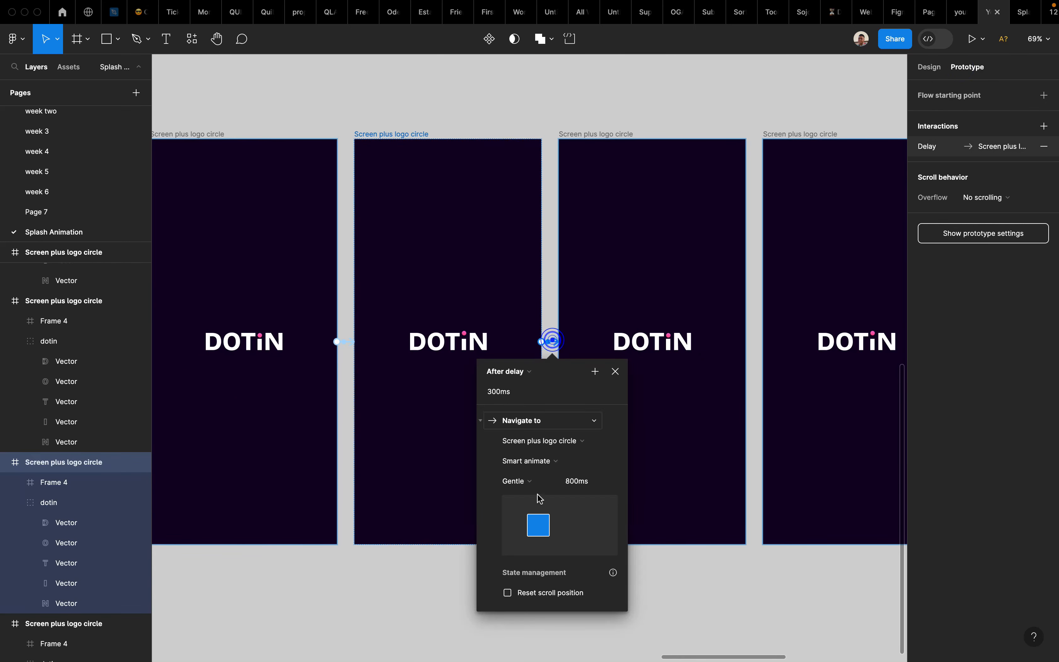
left_click(574, 482)
type("300")
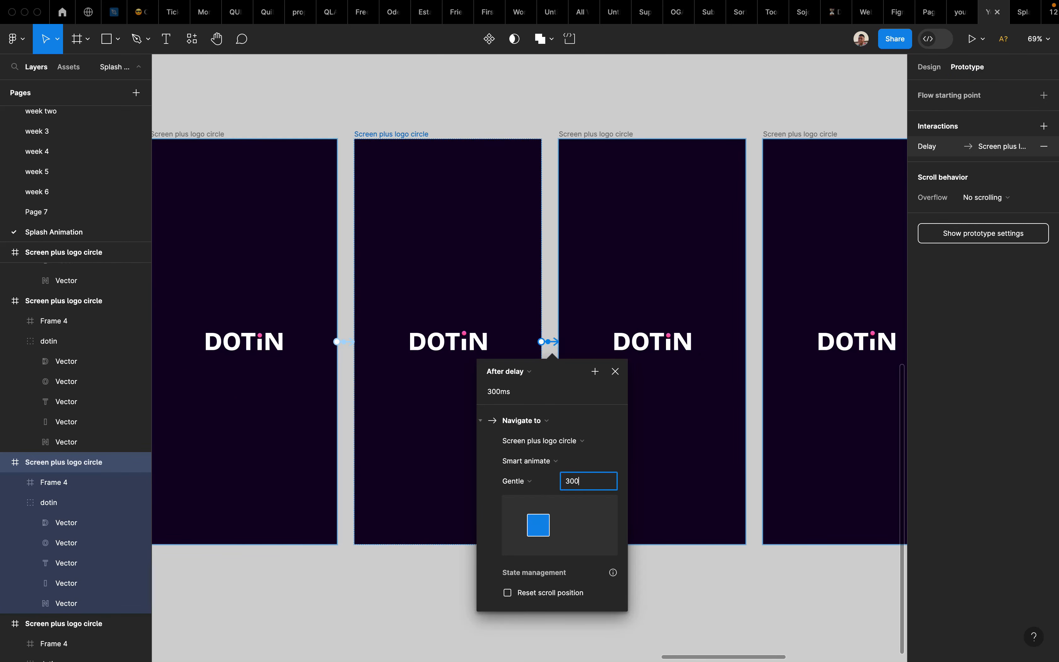
key("Return")
Step: Set both the After delay and the Smart animate duration to 300 ms on the transition into the first raised-dot DOTIN frame
left_click(353, 350)
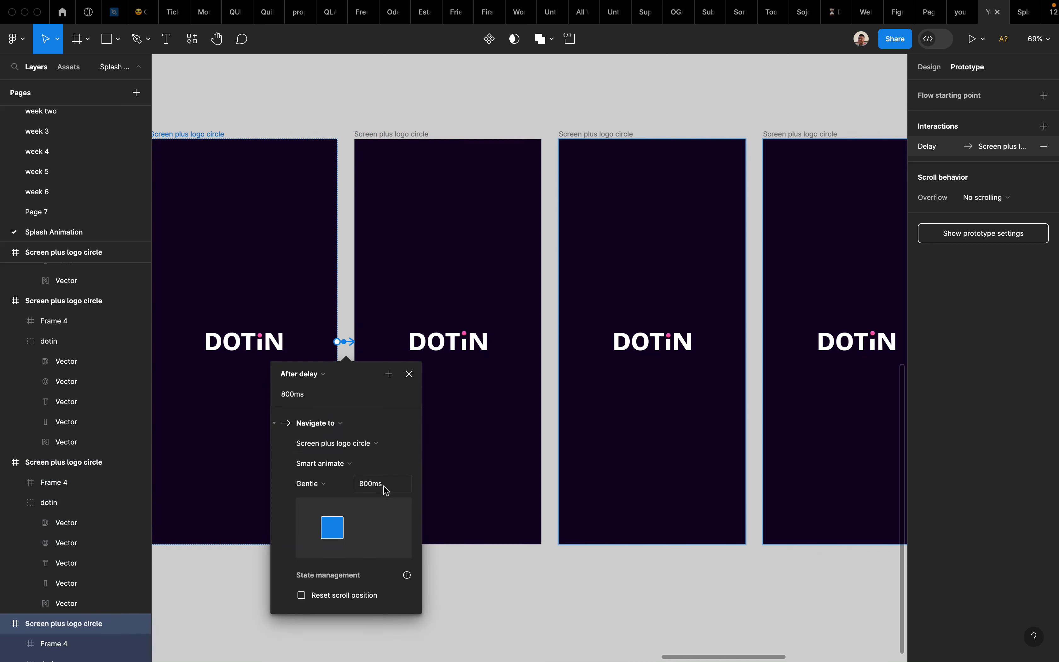
left_click(310, 395)
type("300")
key("Return")
left_click(378, 483)
type("300")
key("Return")
Step: Set the Smart animate duration to 300 ms on the transition from the middle resting-dot frame to the second raised-dot frame
left_click(588, 135)
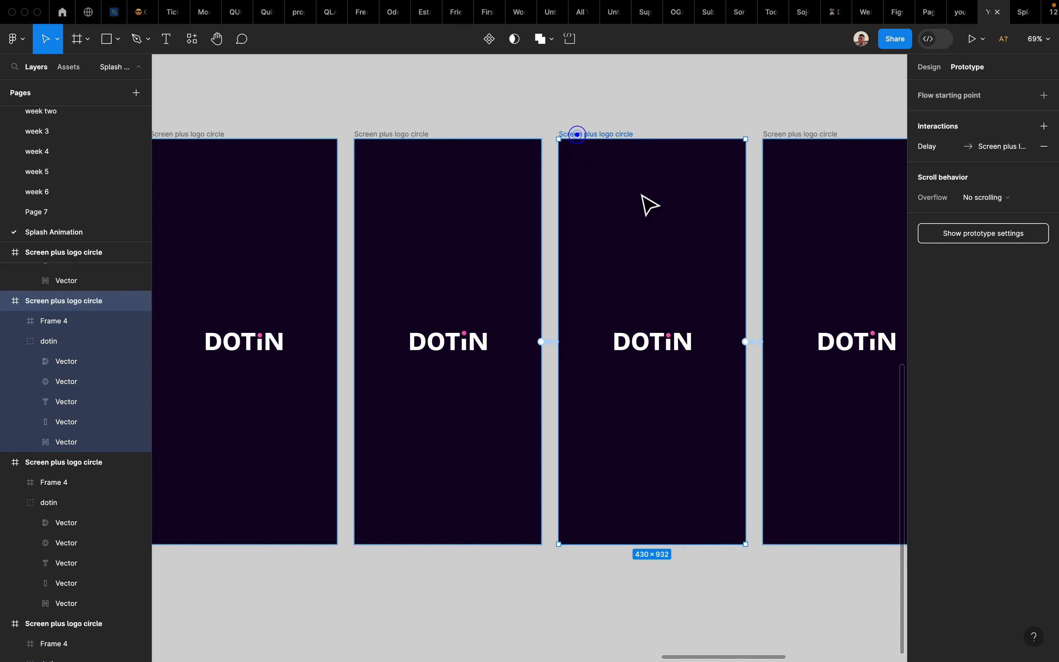
left_click(761, 344)
left_click(783, 483)
type("300")
key("Return")
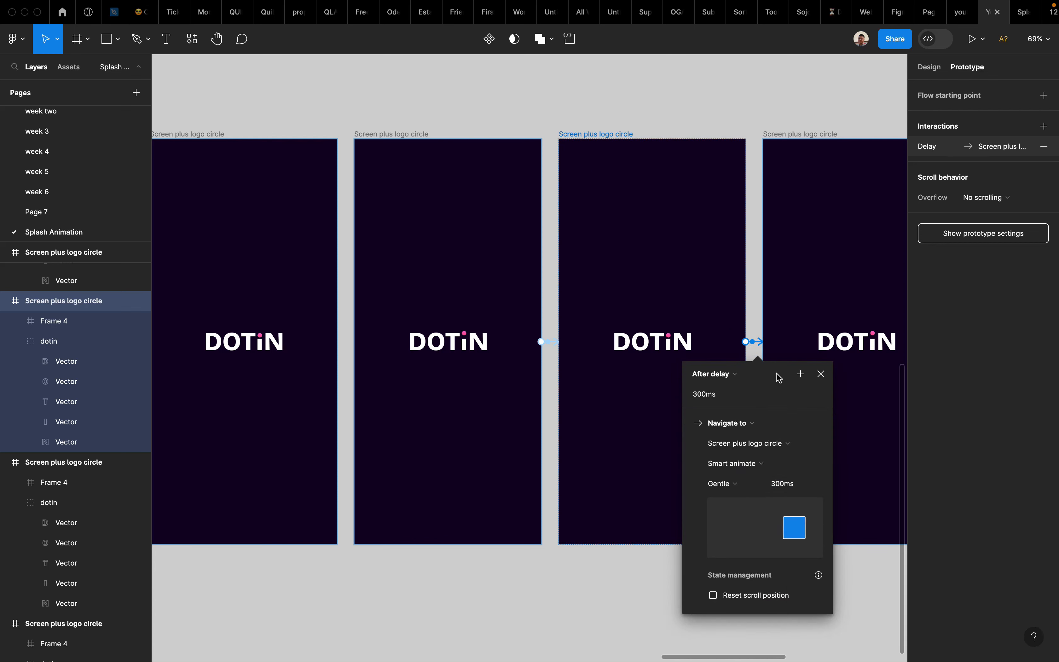
Step: Set the Smart animate duration to 300 ms on the transition from the second raised-dot frame to the last resting-dot frame
left_click(794, 312)
scroll(805, 327, "up", 1)
scroll(805, 326, "right", 2)
left_click(689, 368)
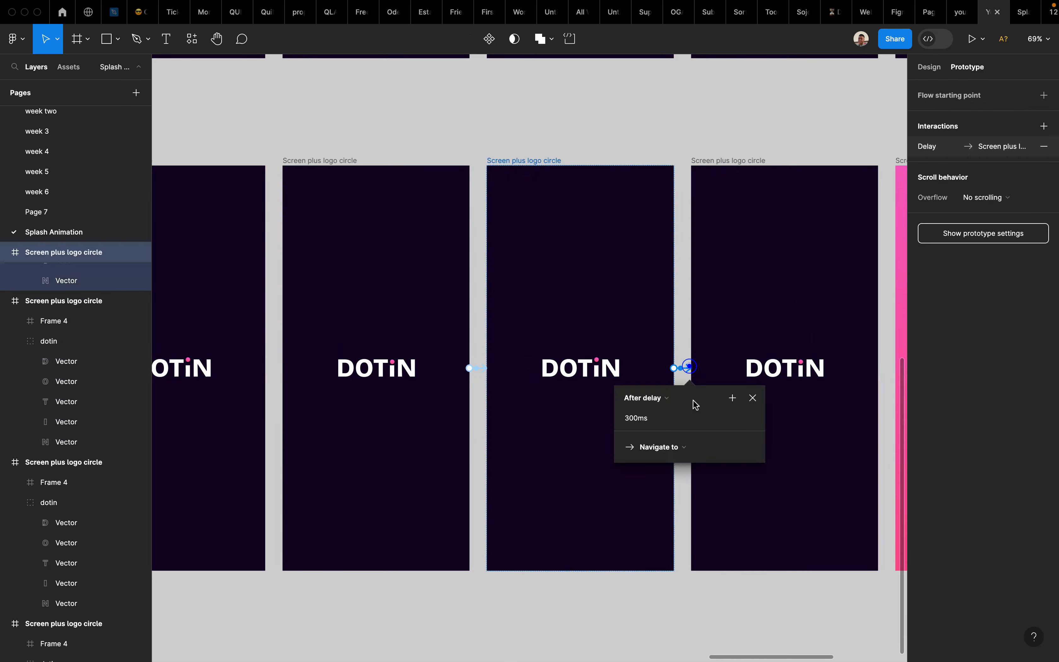
left_click(734, 516)
type("300")
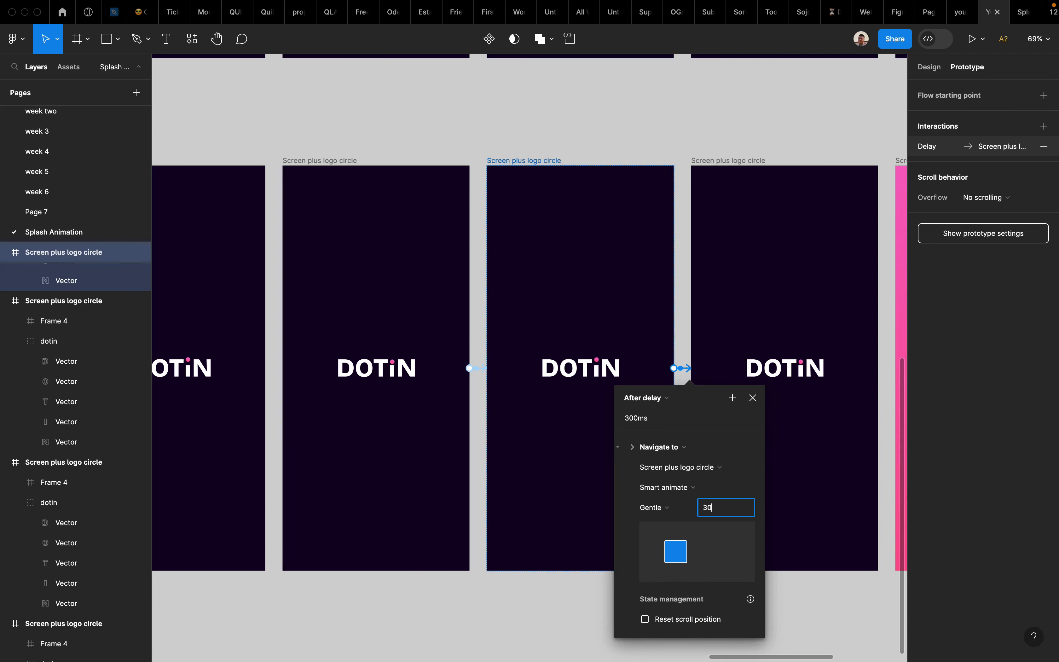
key("Return")
left_click(695, 324)
Step: Play the Flow 2 preview twice to check the faster dot bounce, and close the preview
scroll(587, 283, "down", 5)
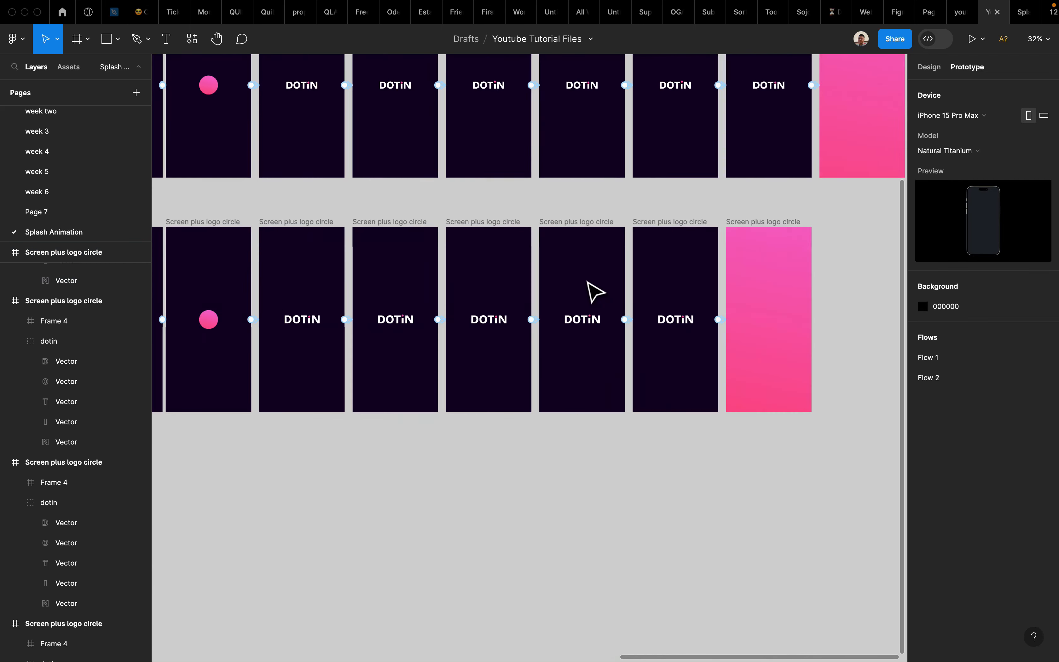
scroll(585, 282, "left", 8)
left_click(265, 266)
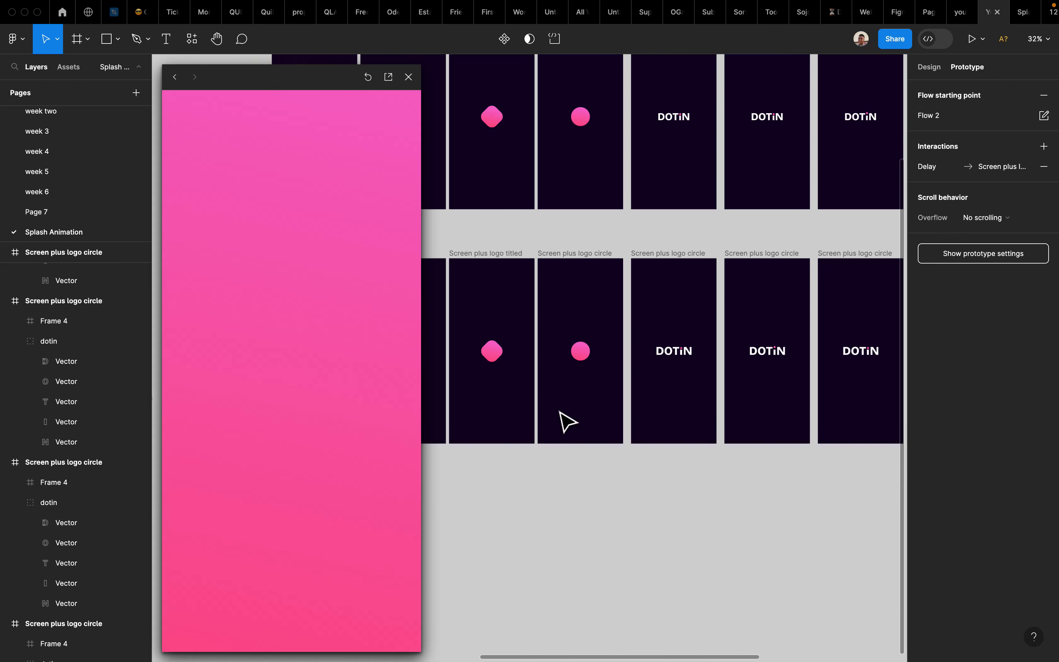
scroll(559, 413, "left", 4)
left_click(433, 246)
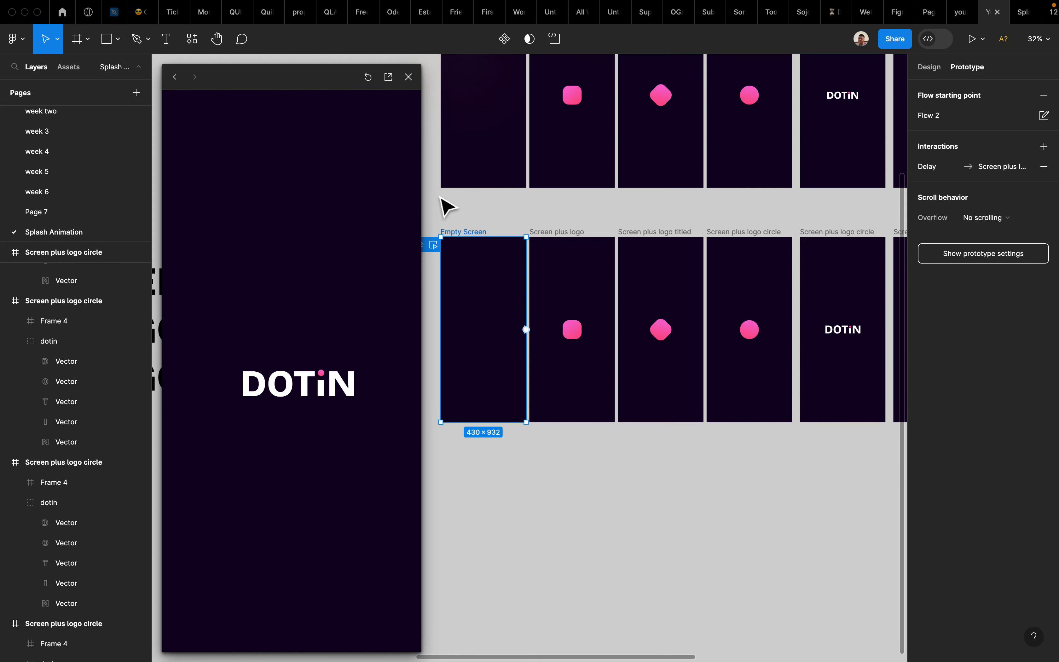
left_click(407, 76)
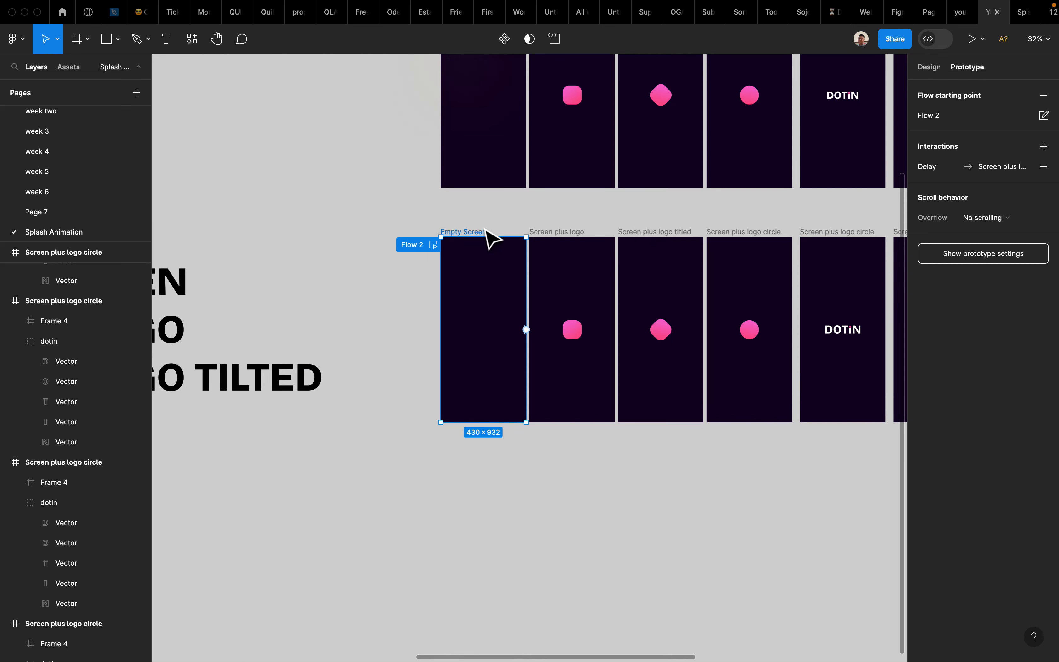
Step: Present Flow 2 twice in the iPhone device frame with the flows sidebar hidden, returning to the design file after each playback
left_click(981, 39)
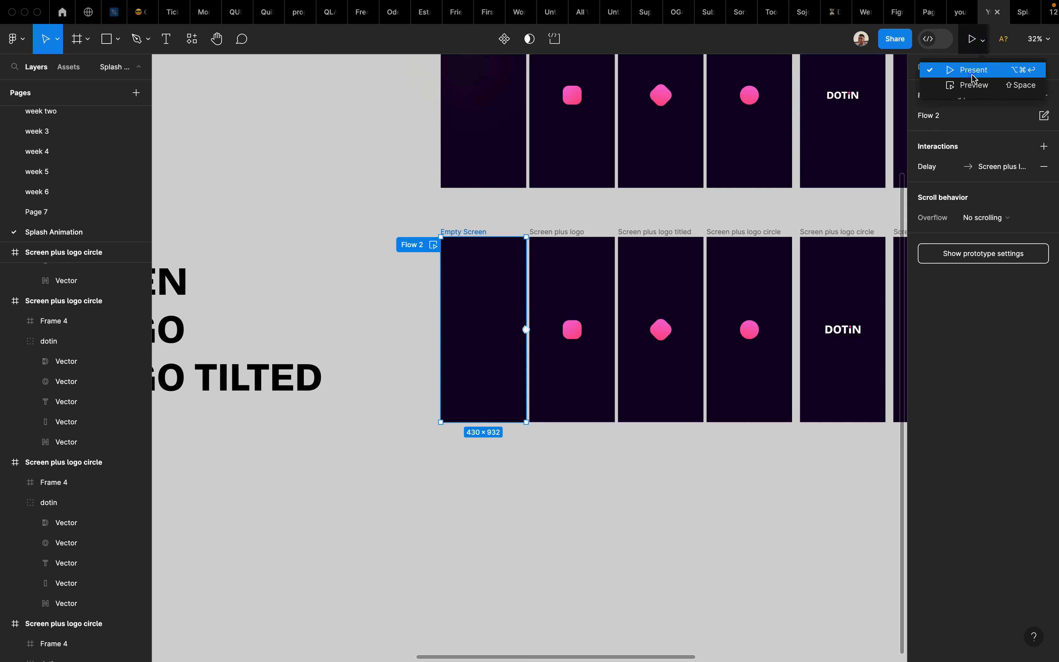
left_click(964, 69)
left_click(137, 67)
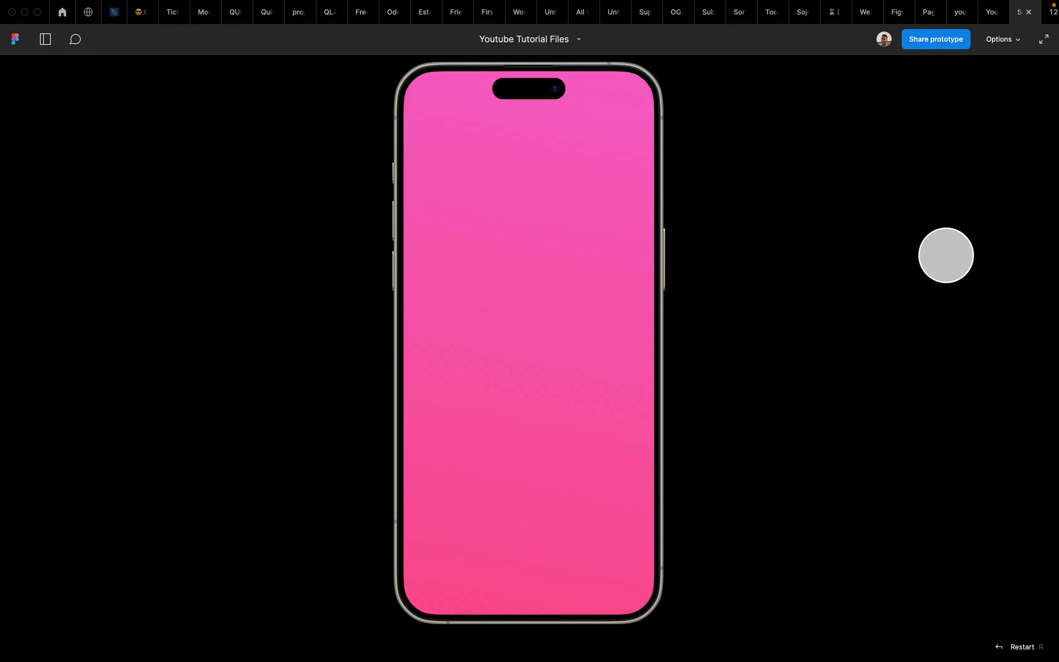
left_click(985, 14)
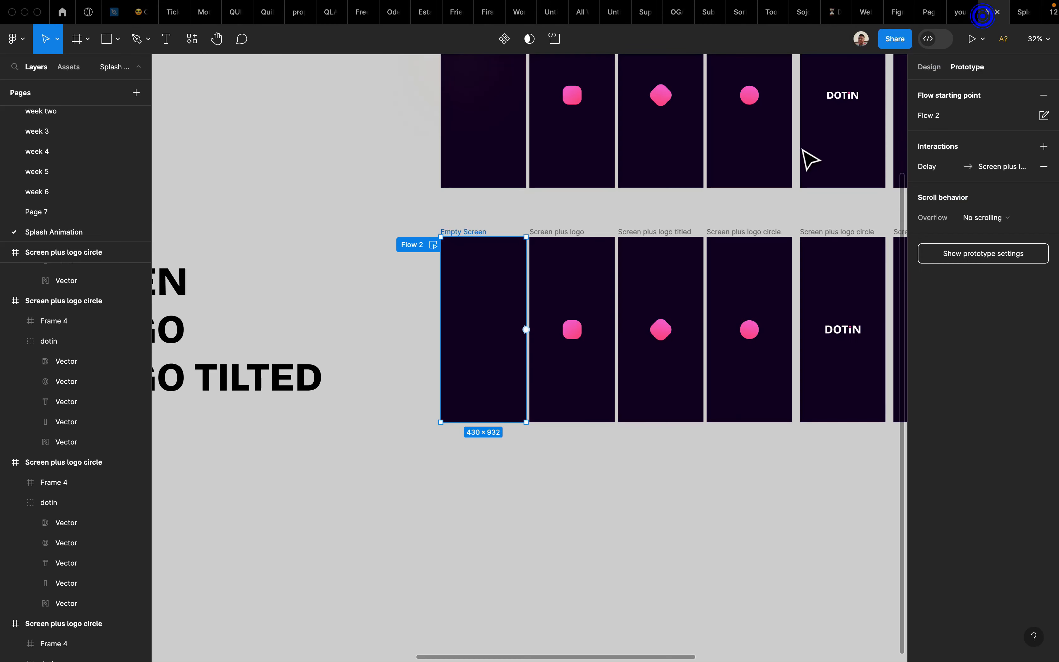
left_click(982, 39)
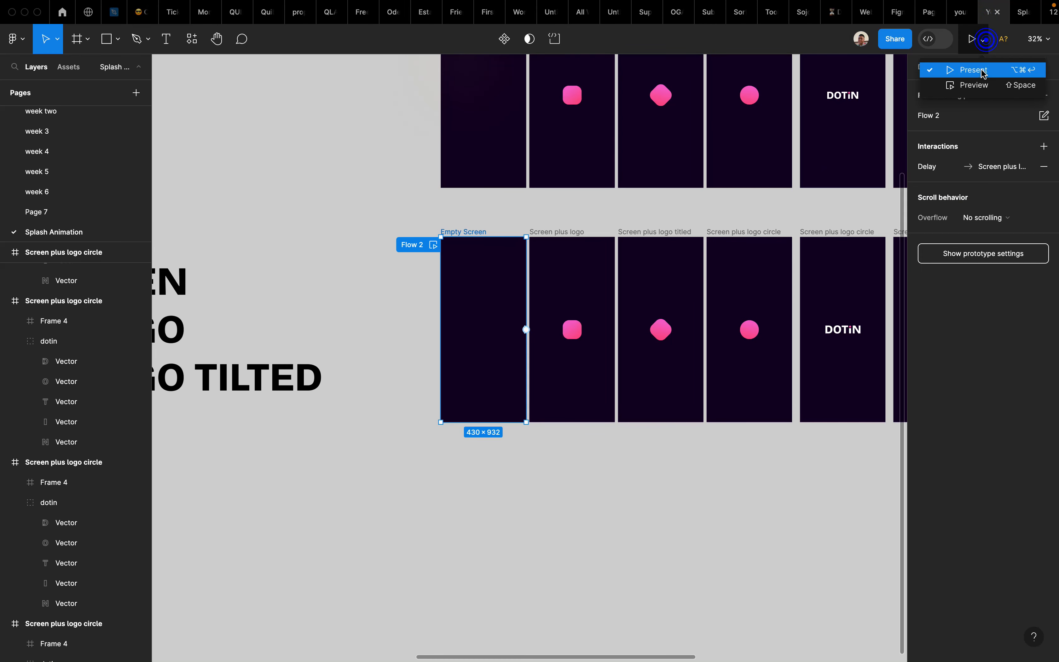
left_click(980, 71)
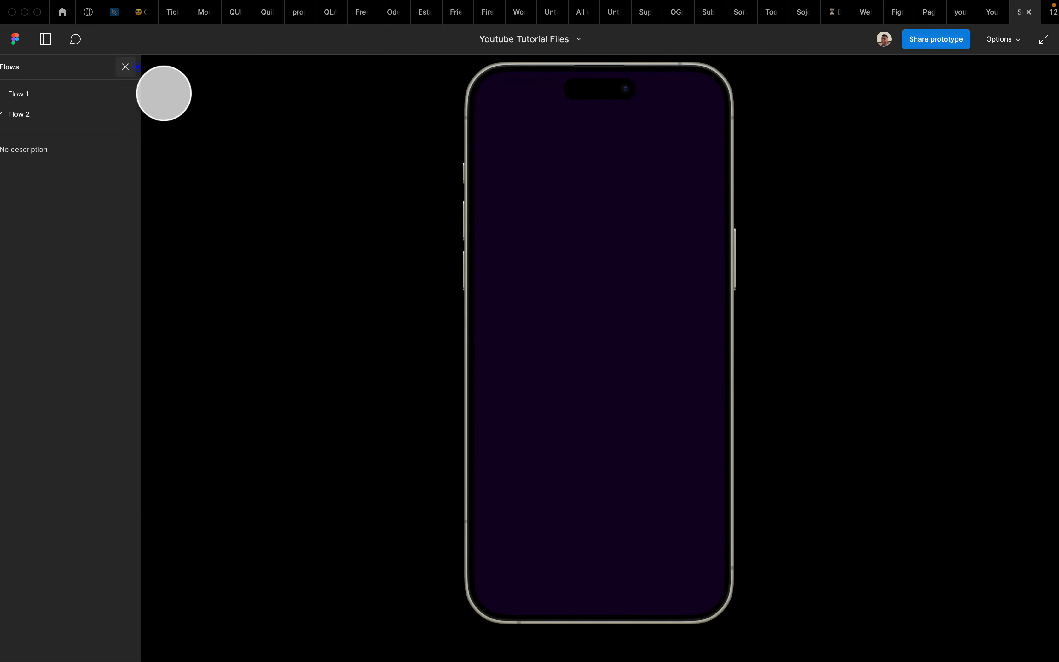
left_click(136, 67)
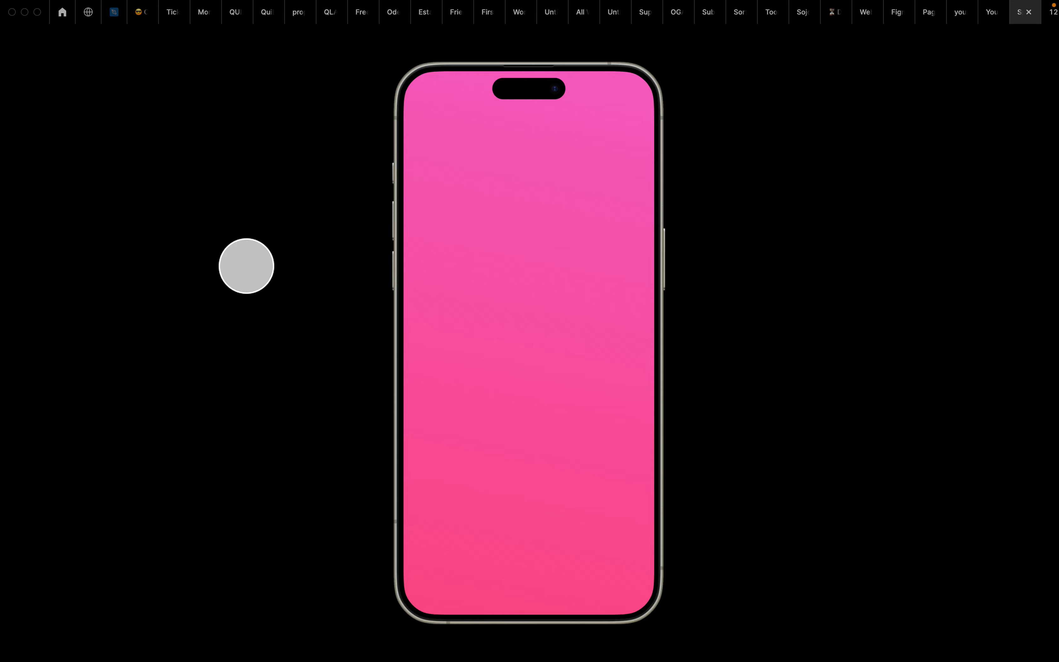
left_click(988, 19)
scroll(727, 328, "right", 3)
scroll(728, 329, "left", 2)
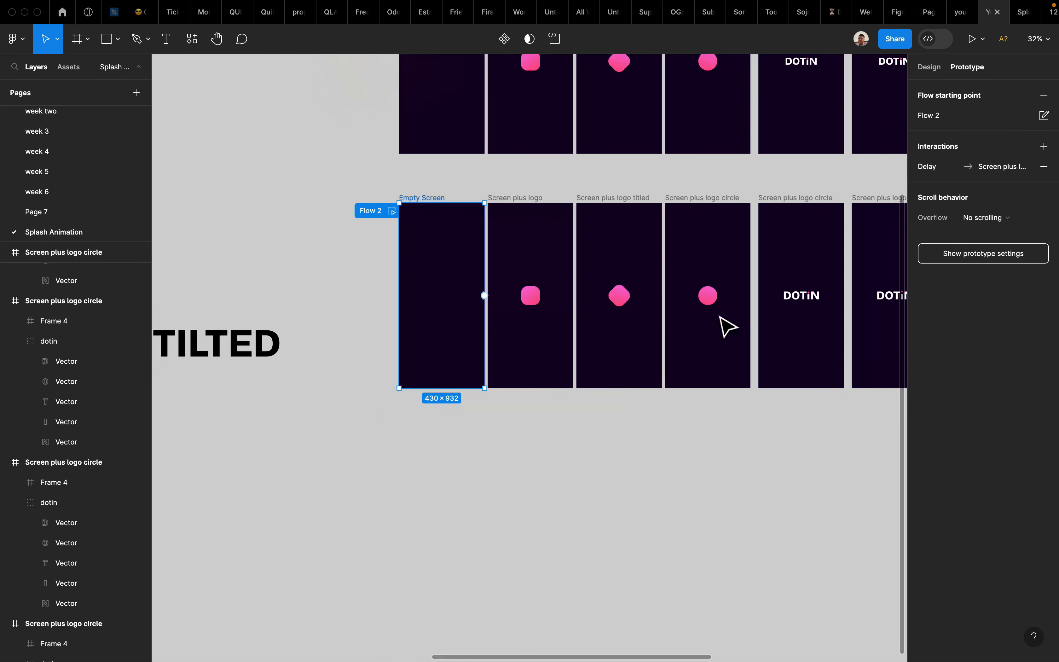
scroll(727, 329, "down", 5)
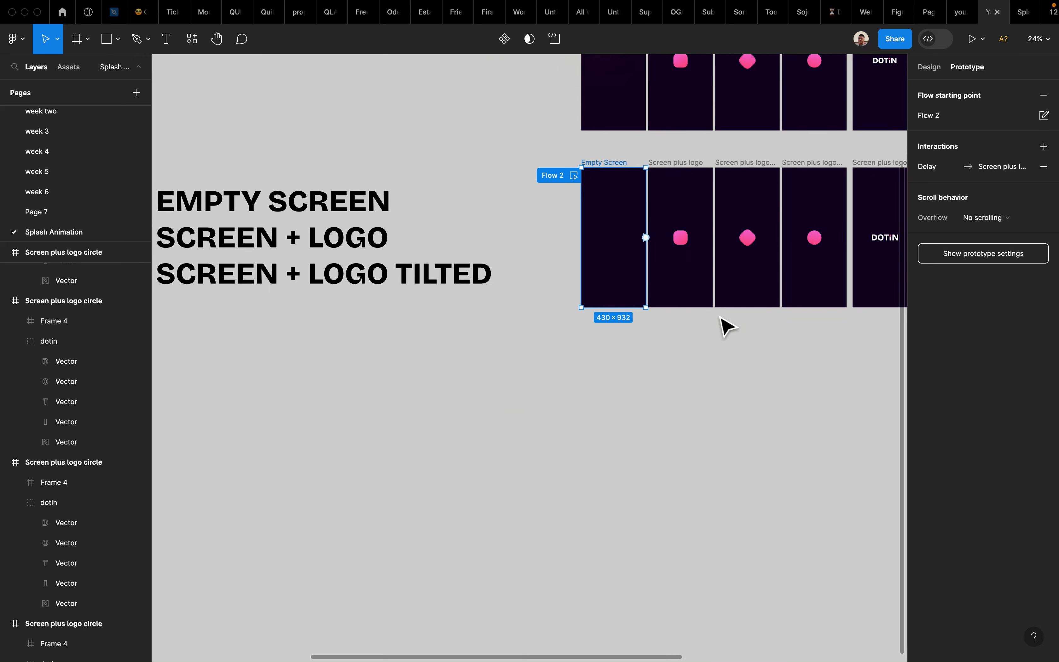
scroll(723, 324, "left", 1)
scroll(579, 284, "down", 3)
left_click(403, 277)
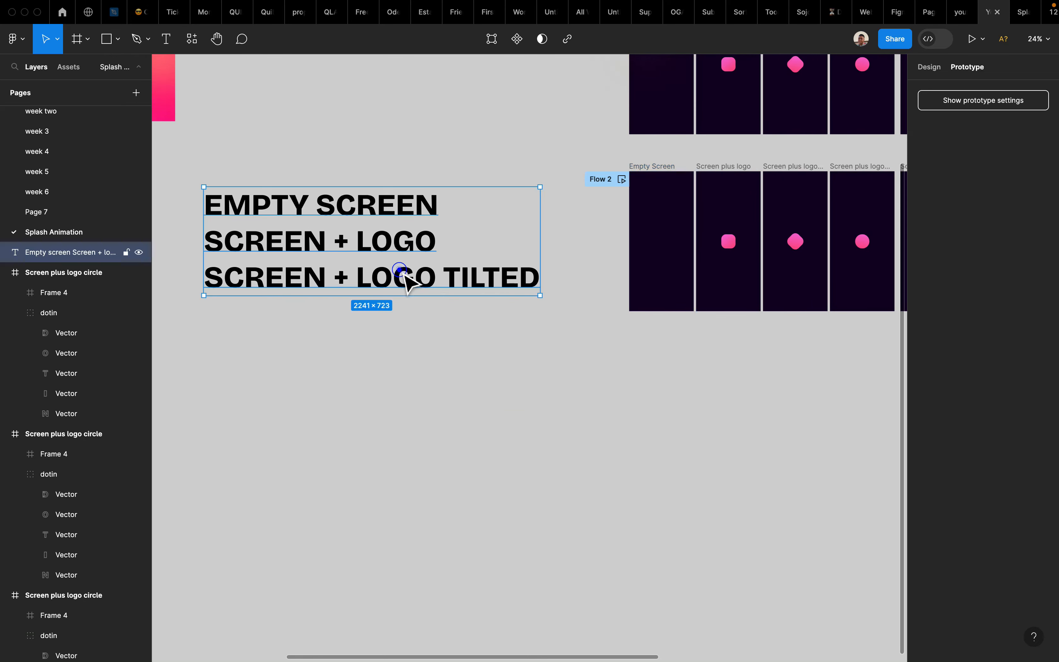
Step: Rename the pink closing frame of Flow 2 as "Final screen"
scroll(609, 255, "right", 5)
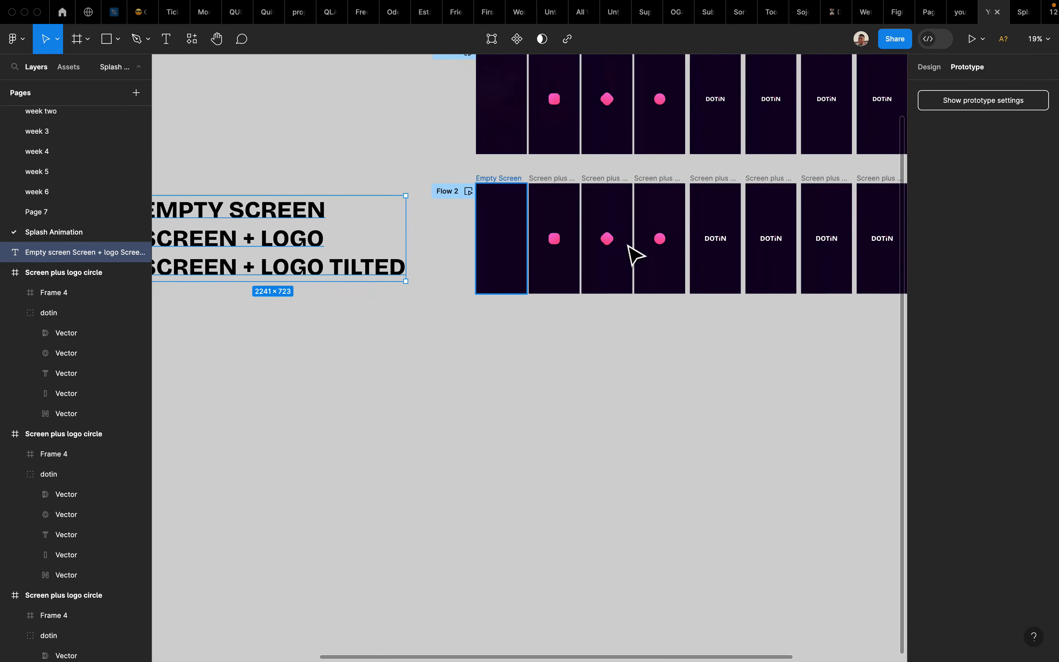
scroll(622, 244, "right", 3)
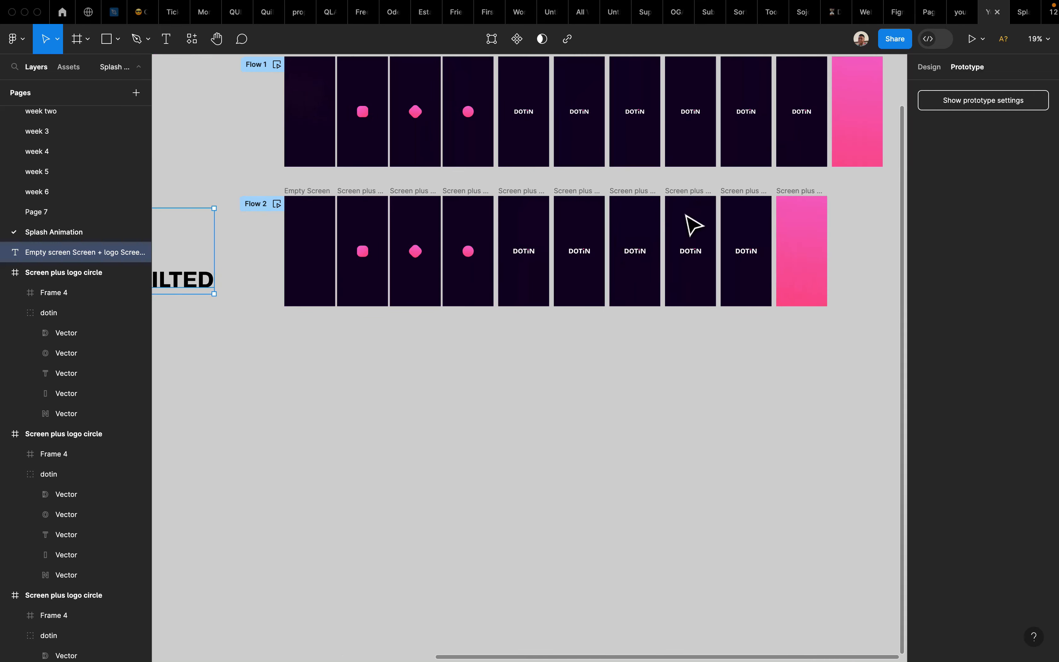
left_click(805, 190)
type("Fina")
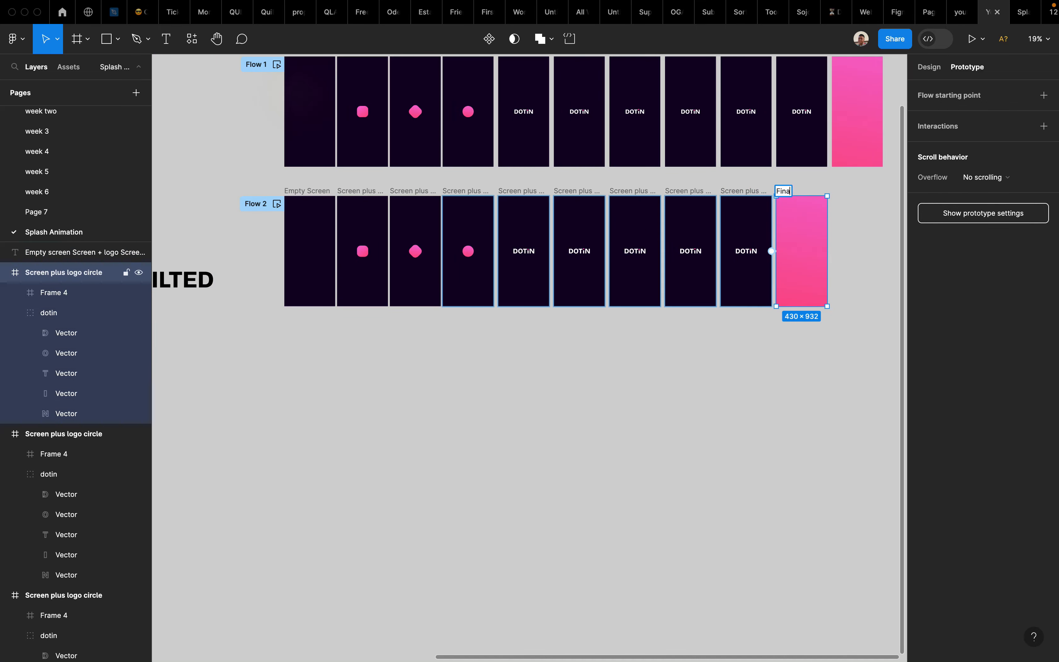
type("l screen")
Step: Rename the last DOTIN frame before the pink screen in Flow 2 as "Screen plus logo circle bounce"
double_click(731, 188)
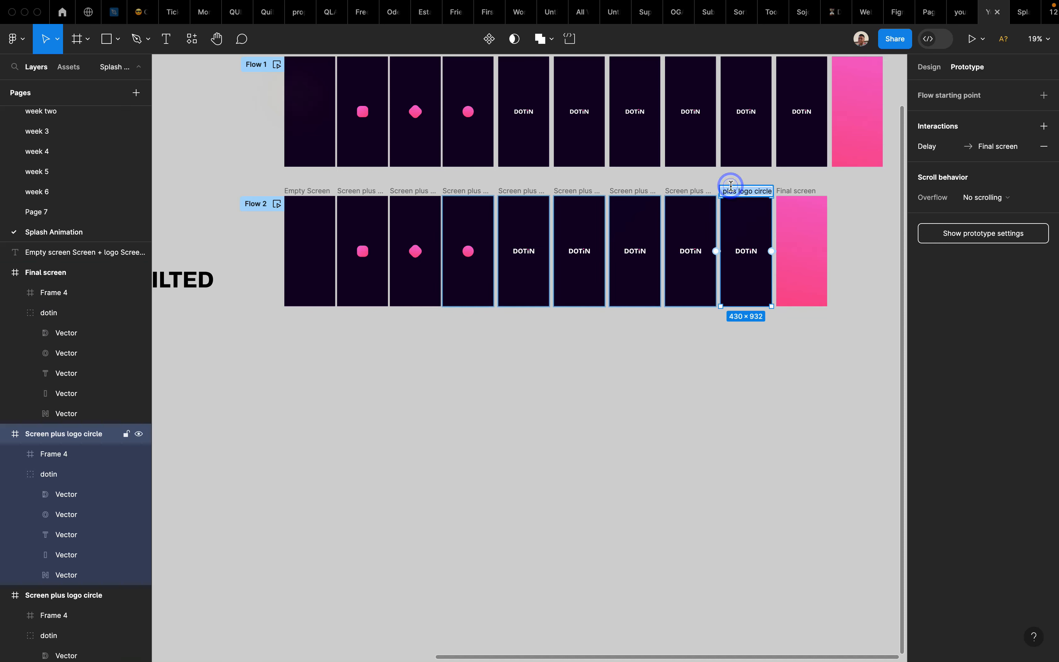
left_click(769, 191)
type("bounce")
left_click(857, 226)
scroll(856, 227, "left", 2)
scroll(864, 235, "right", 3)
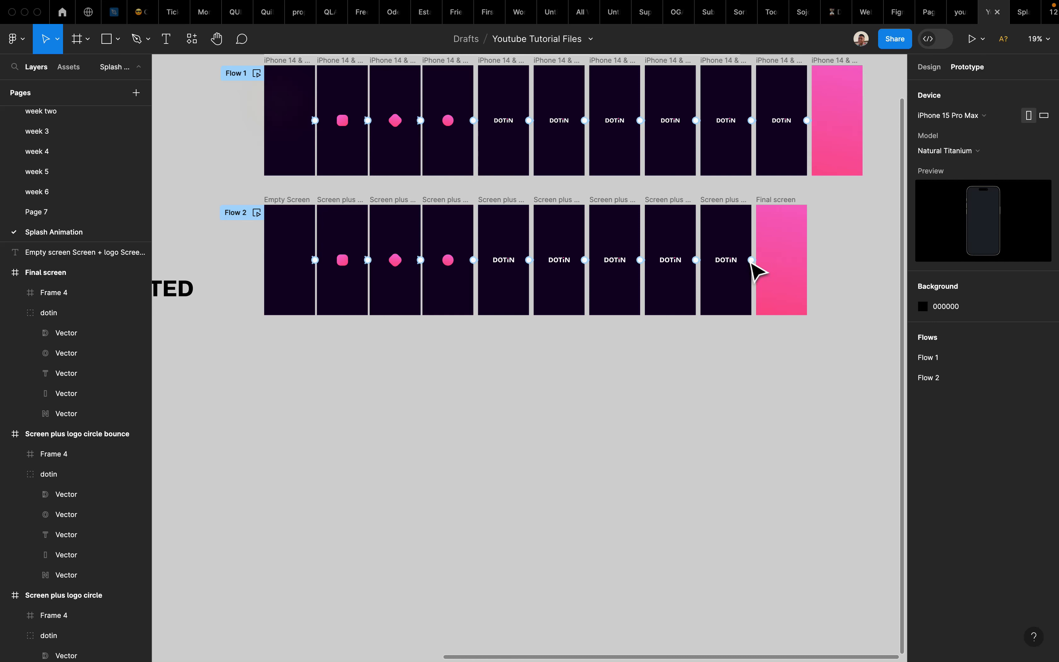
mouse_move(774, 11)
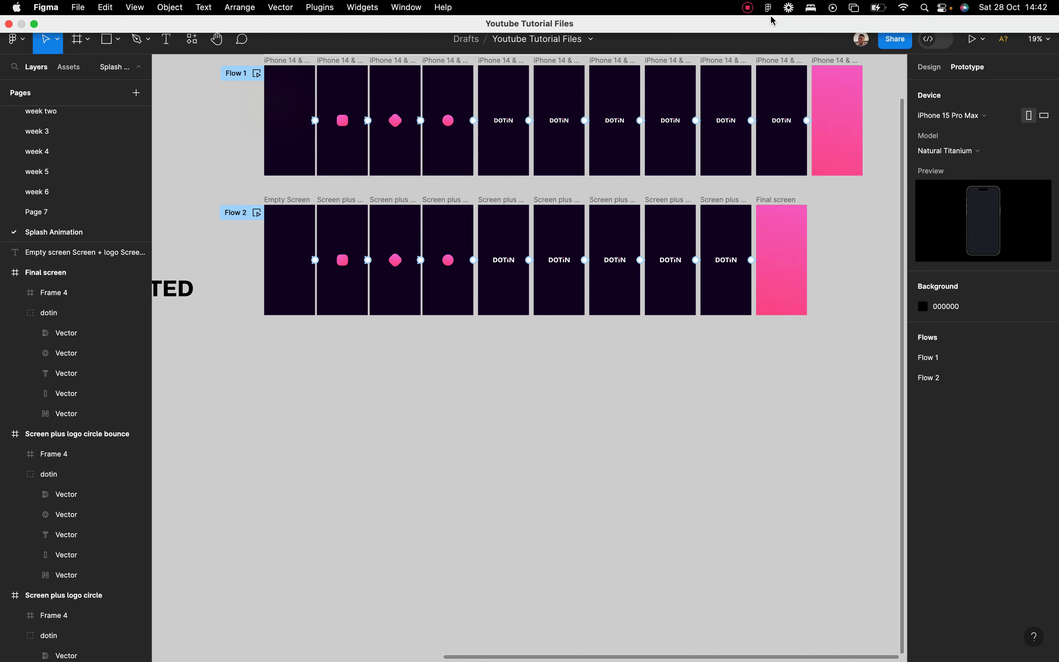
left_click(748, 8)
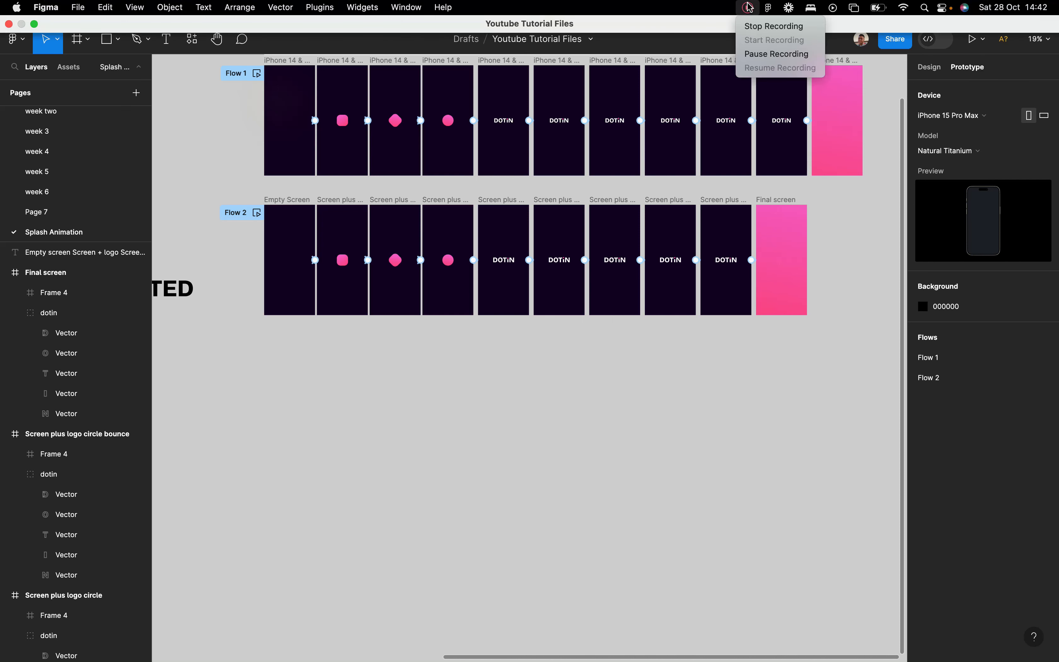
left_click(773, 26)
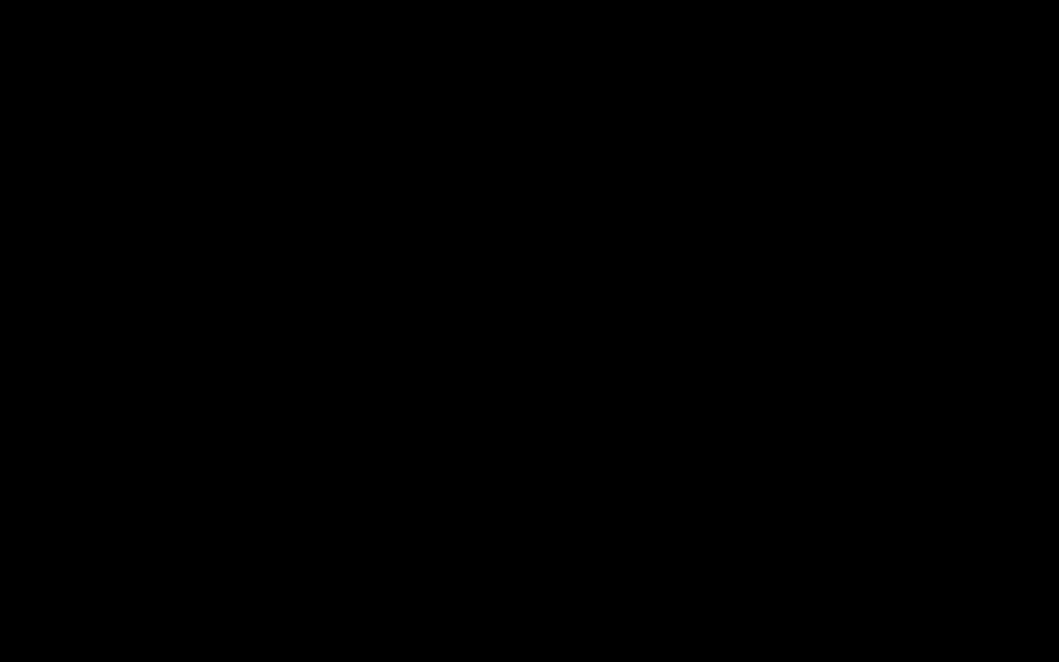